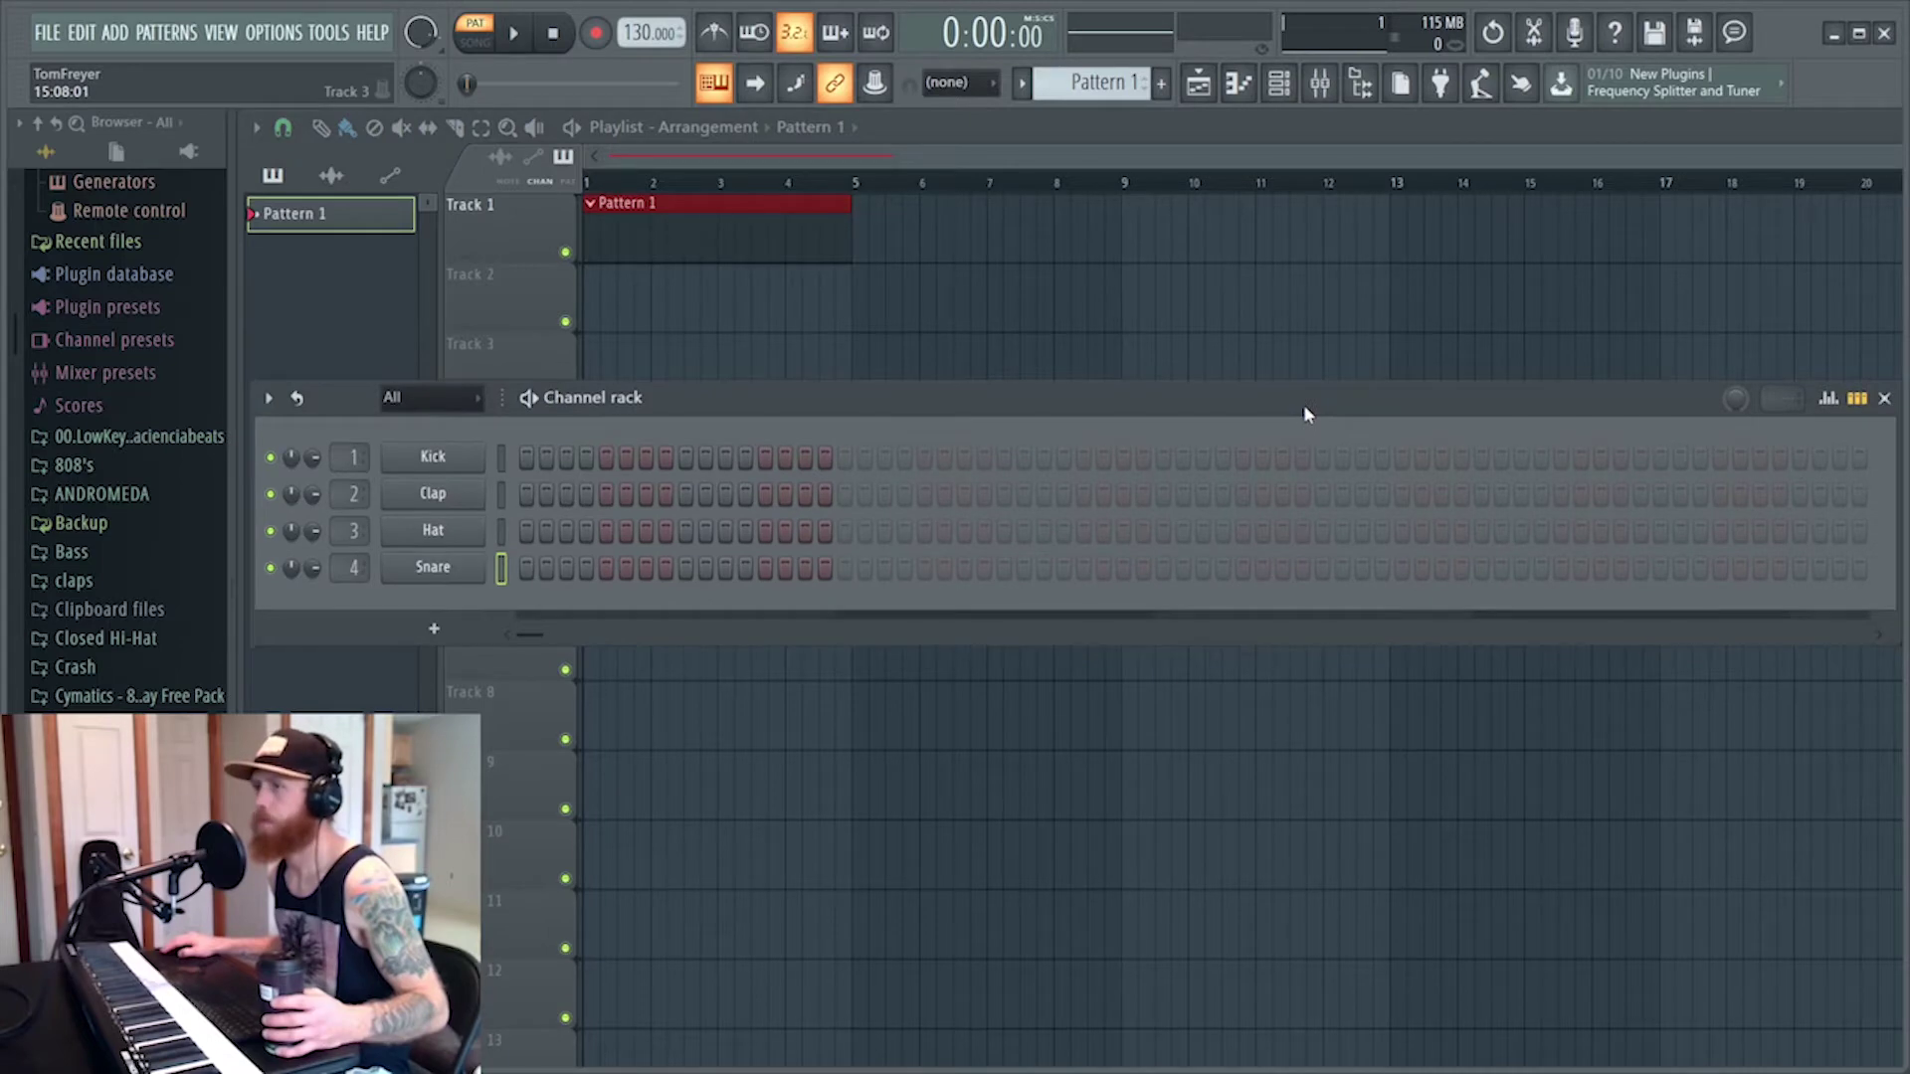
Add a FLEX instrument channel to the channel rack and move its window so the whole plugin is visible
left_click_drag(1303, 404, 1293, 464)
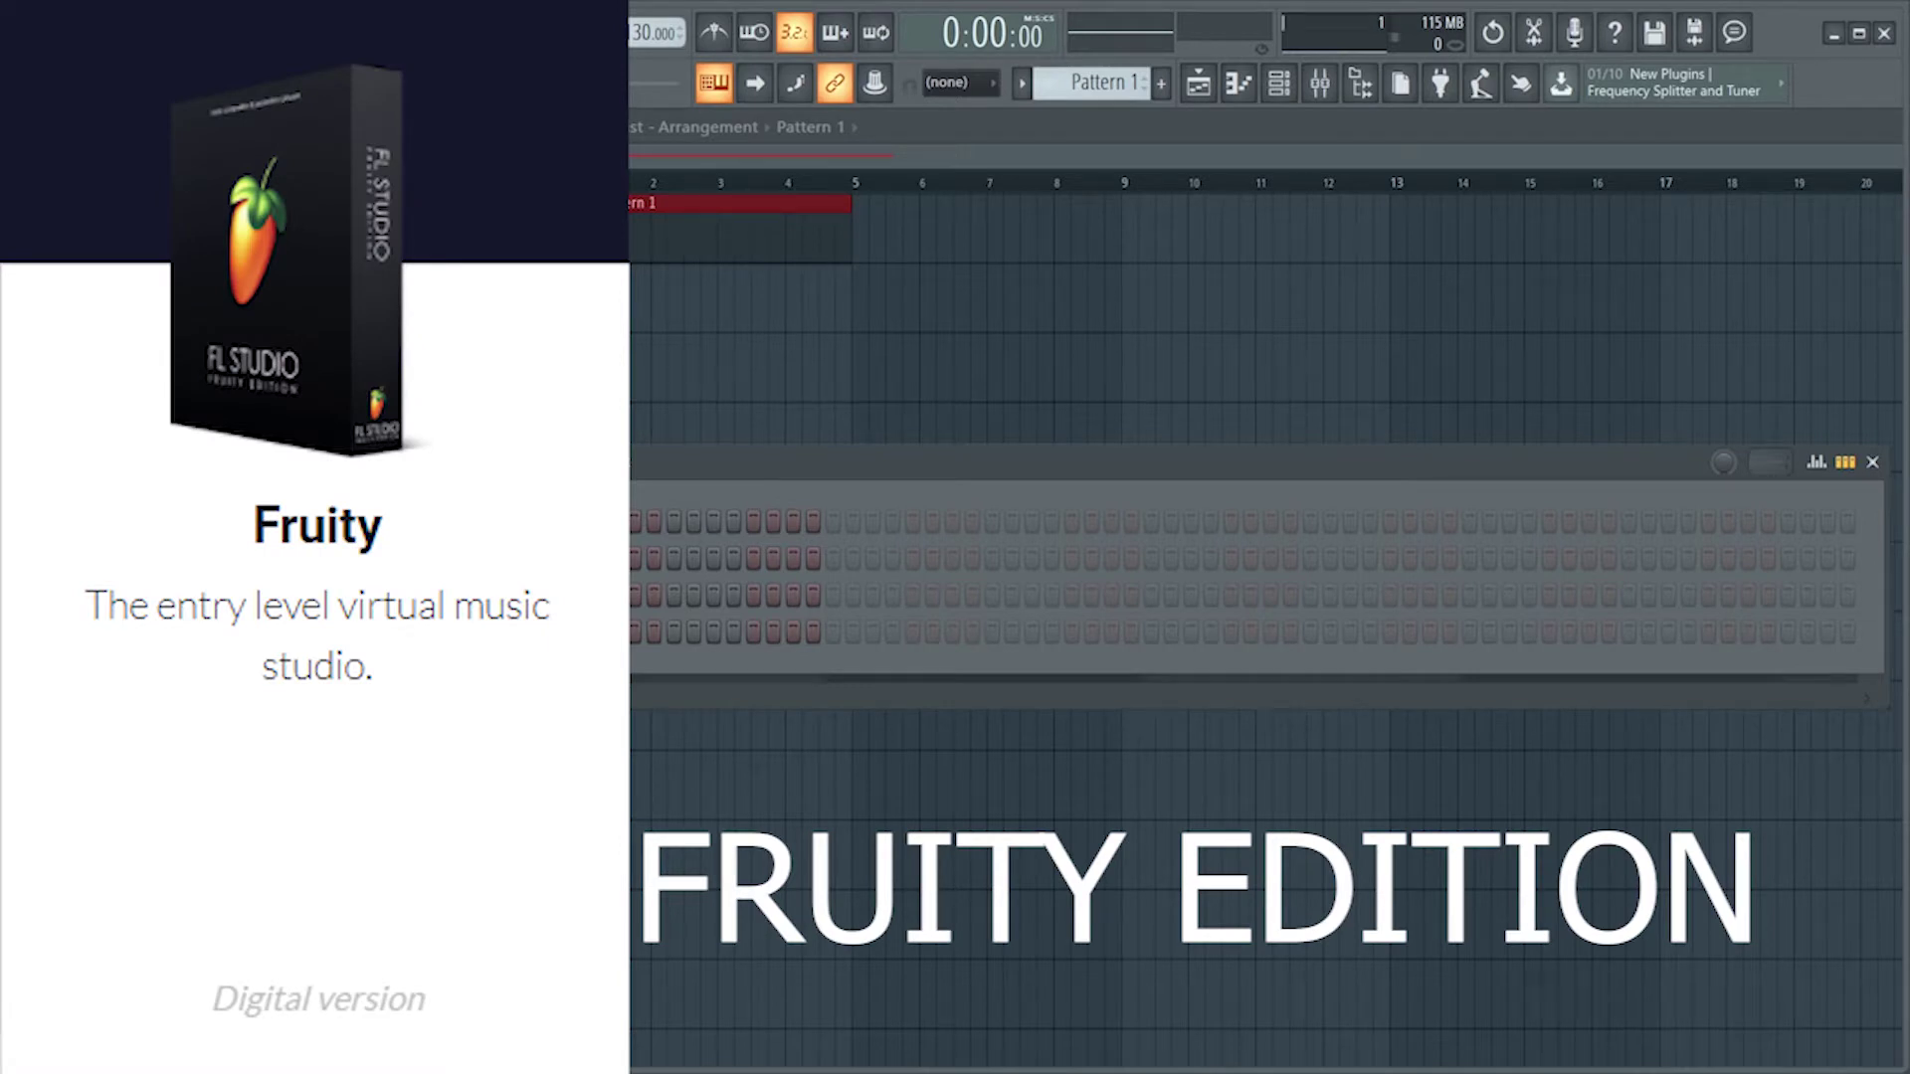
left_click(381, 690)
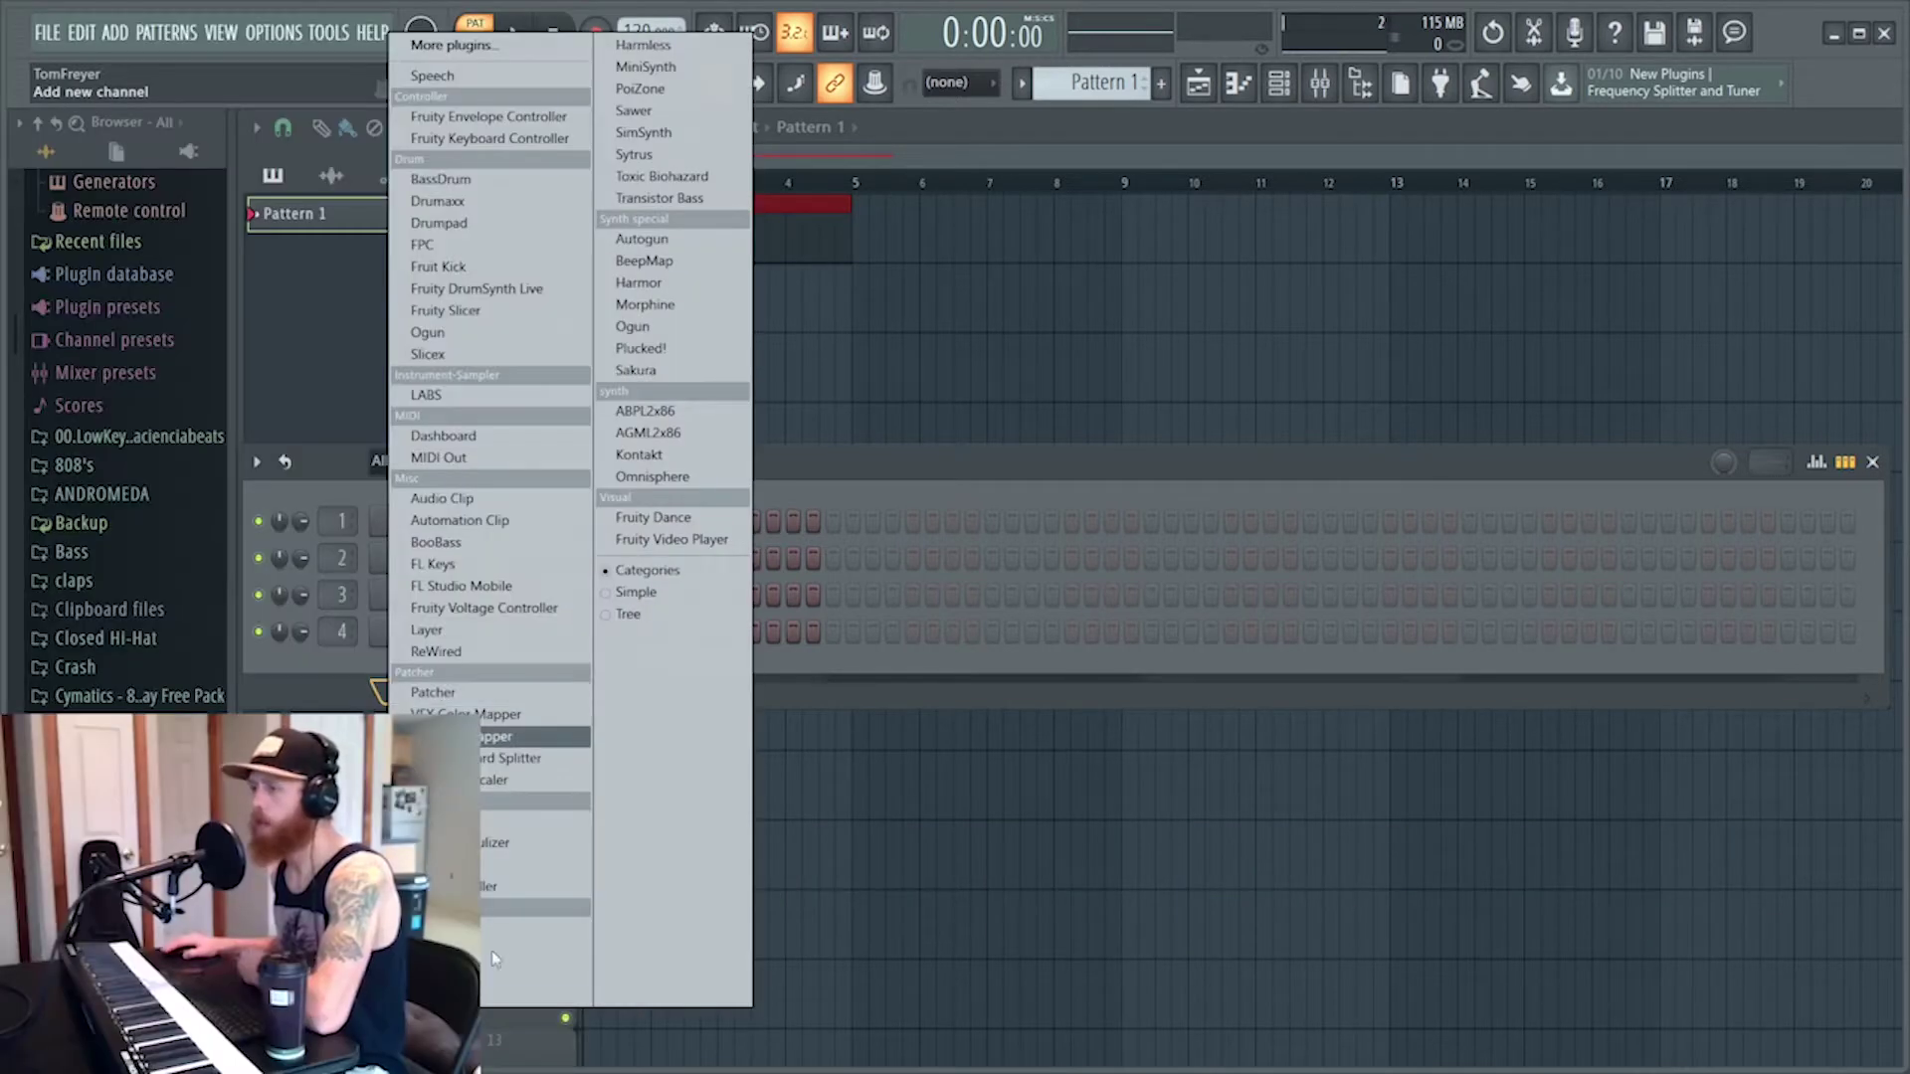
left_click(497, 970)
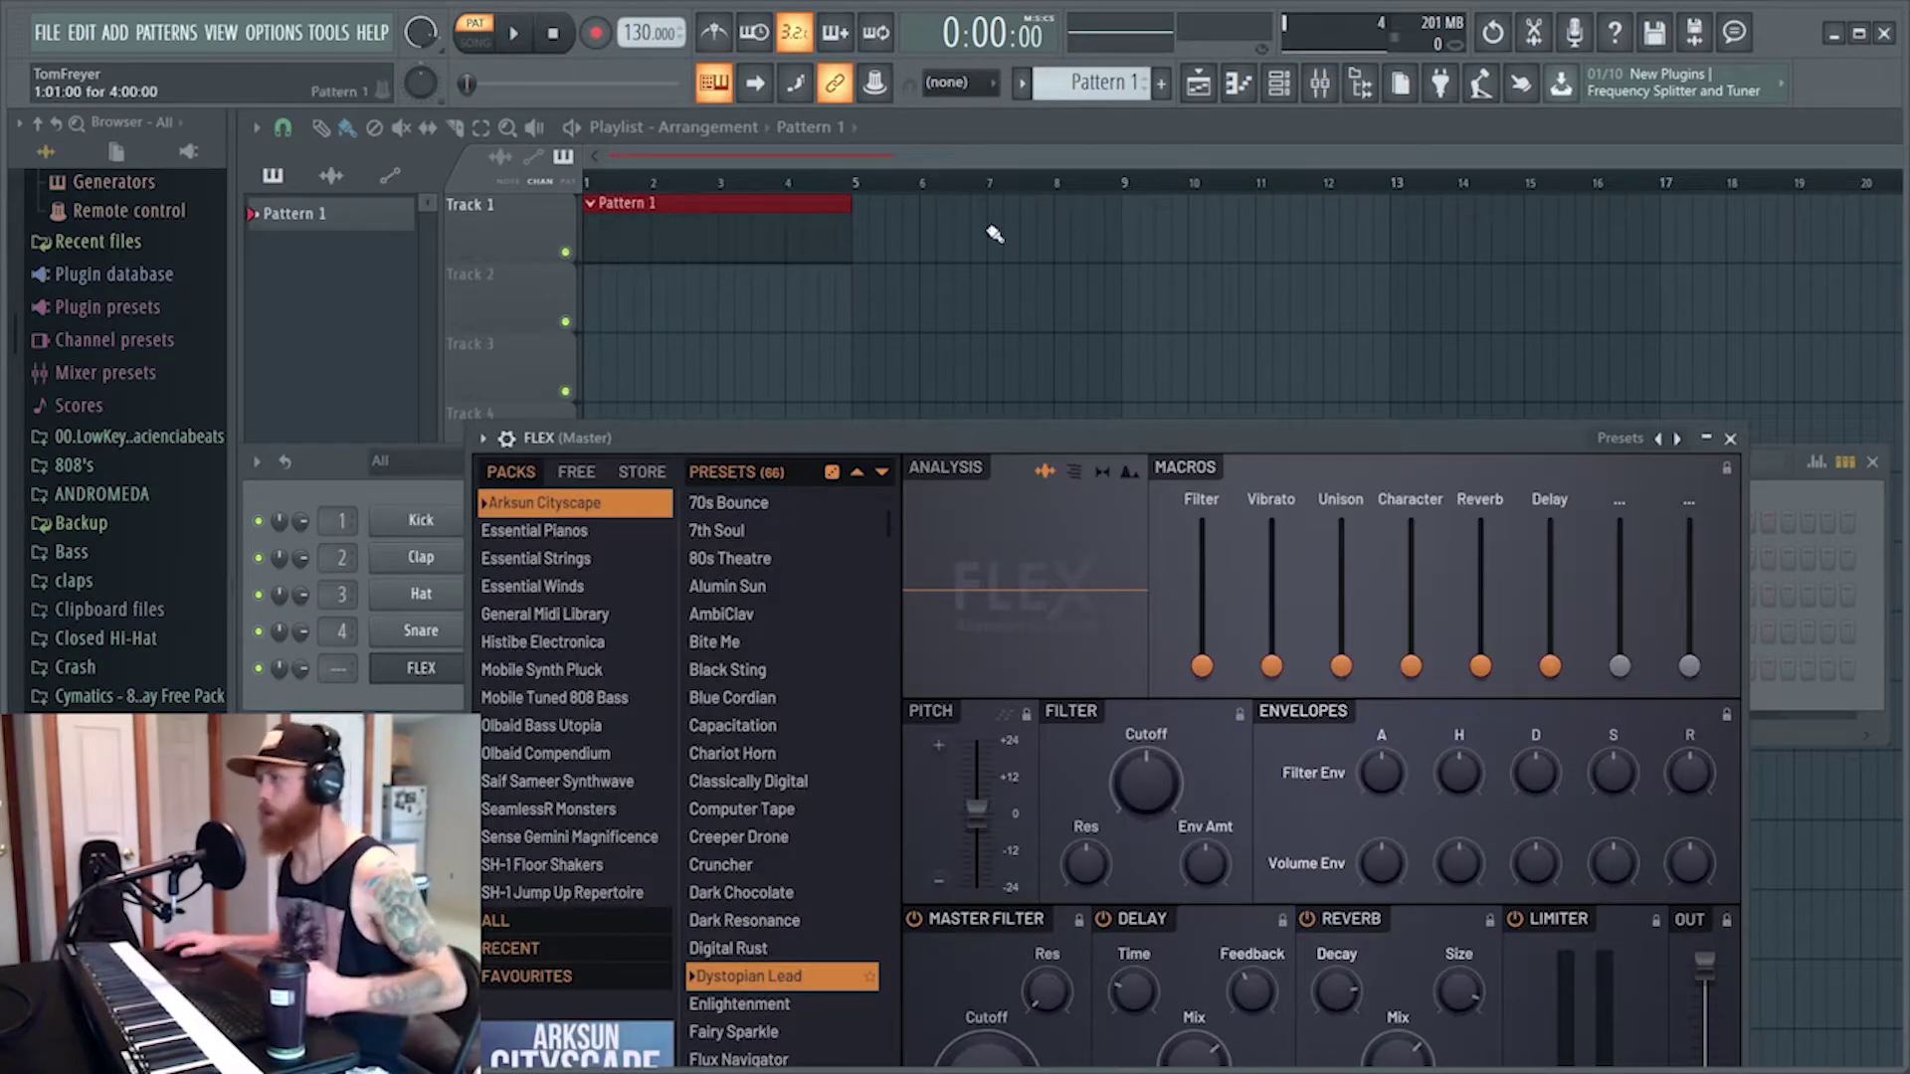
left_click_drag(1297, 431, 1450, 129)
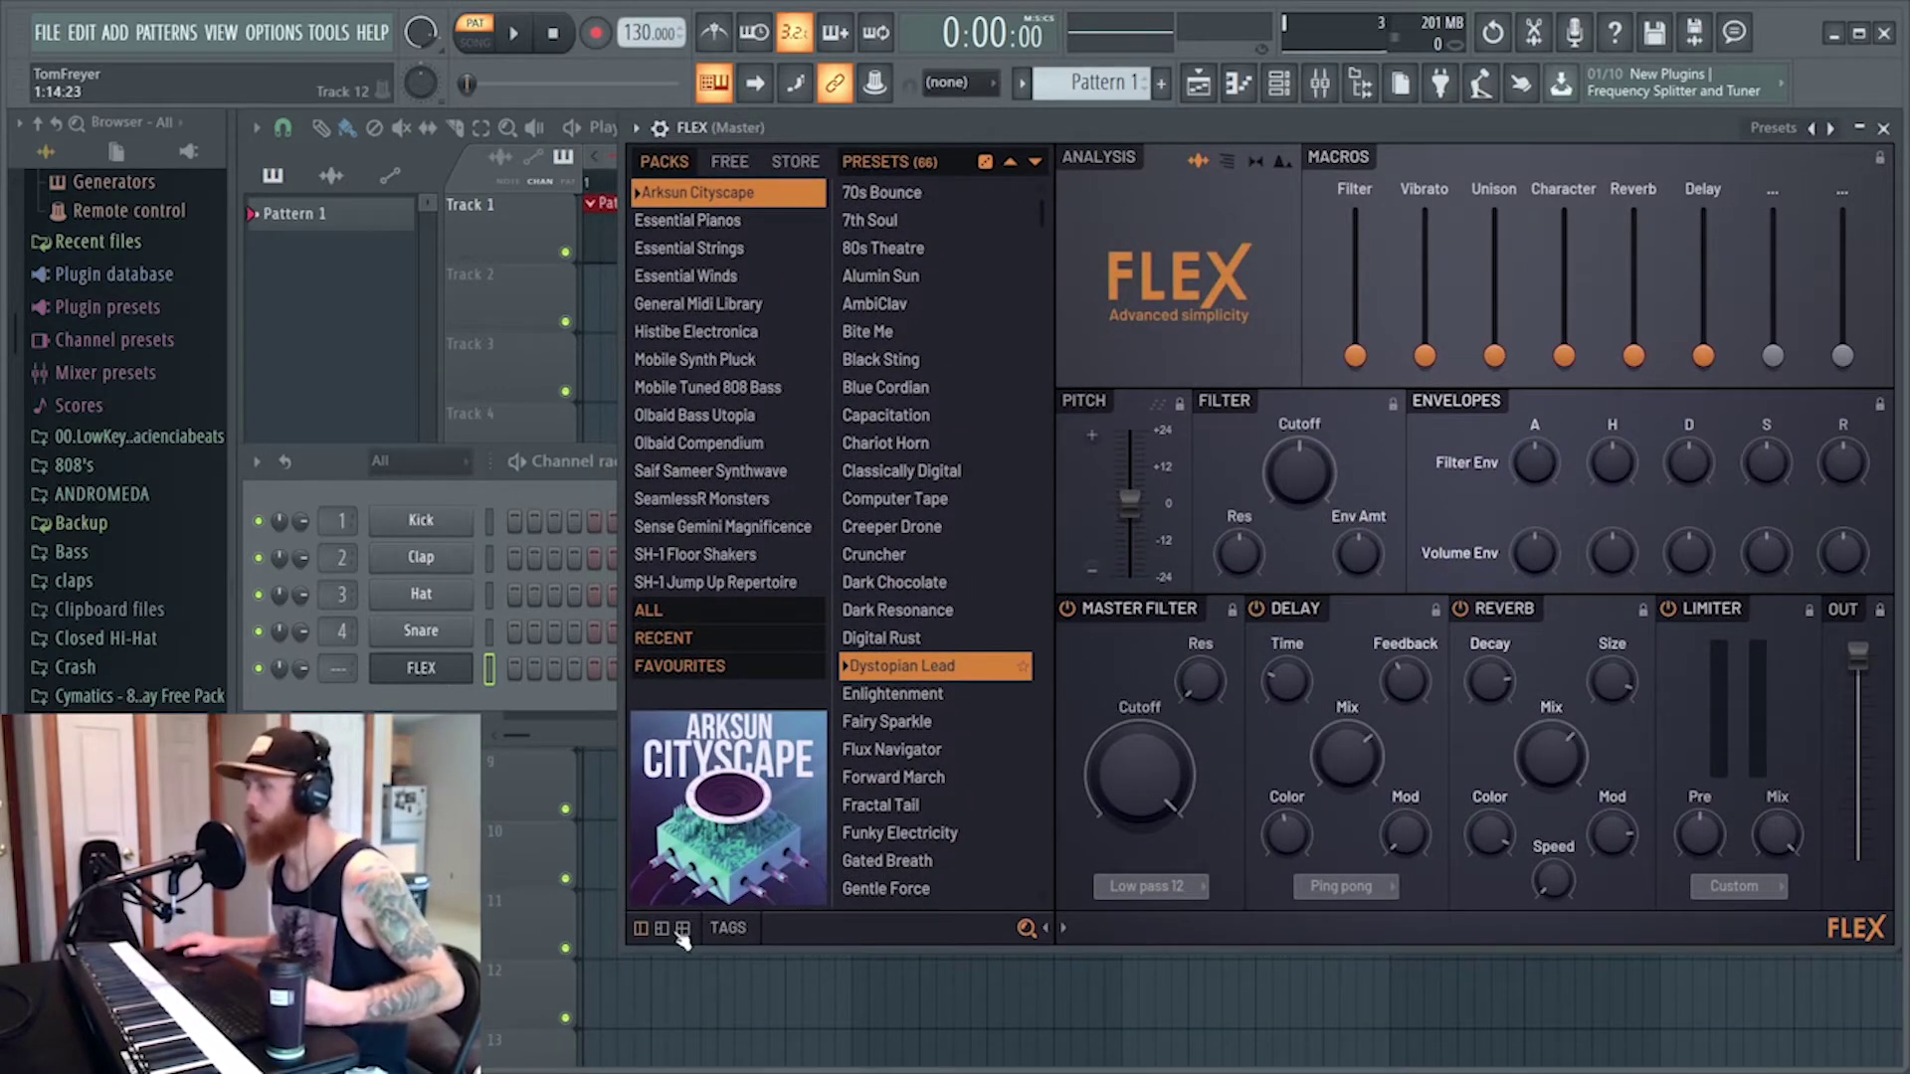
Check FLEX's free and store packs, and load the Bosendorfer preset from the installed Essential Pianos pack
left_click(746, 166)
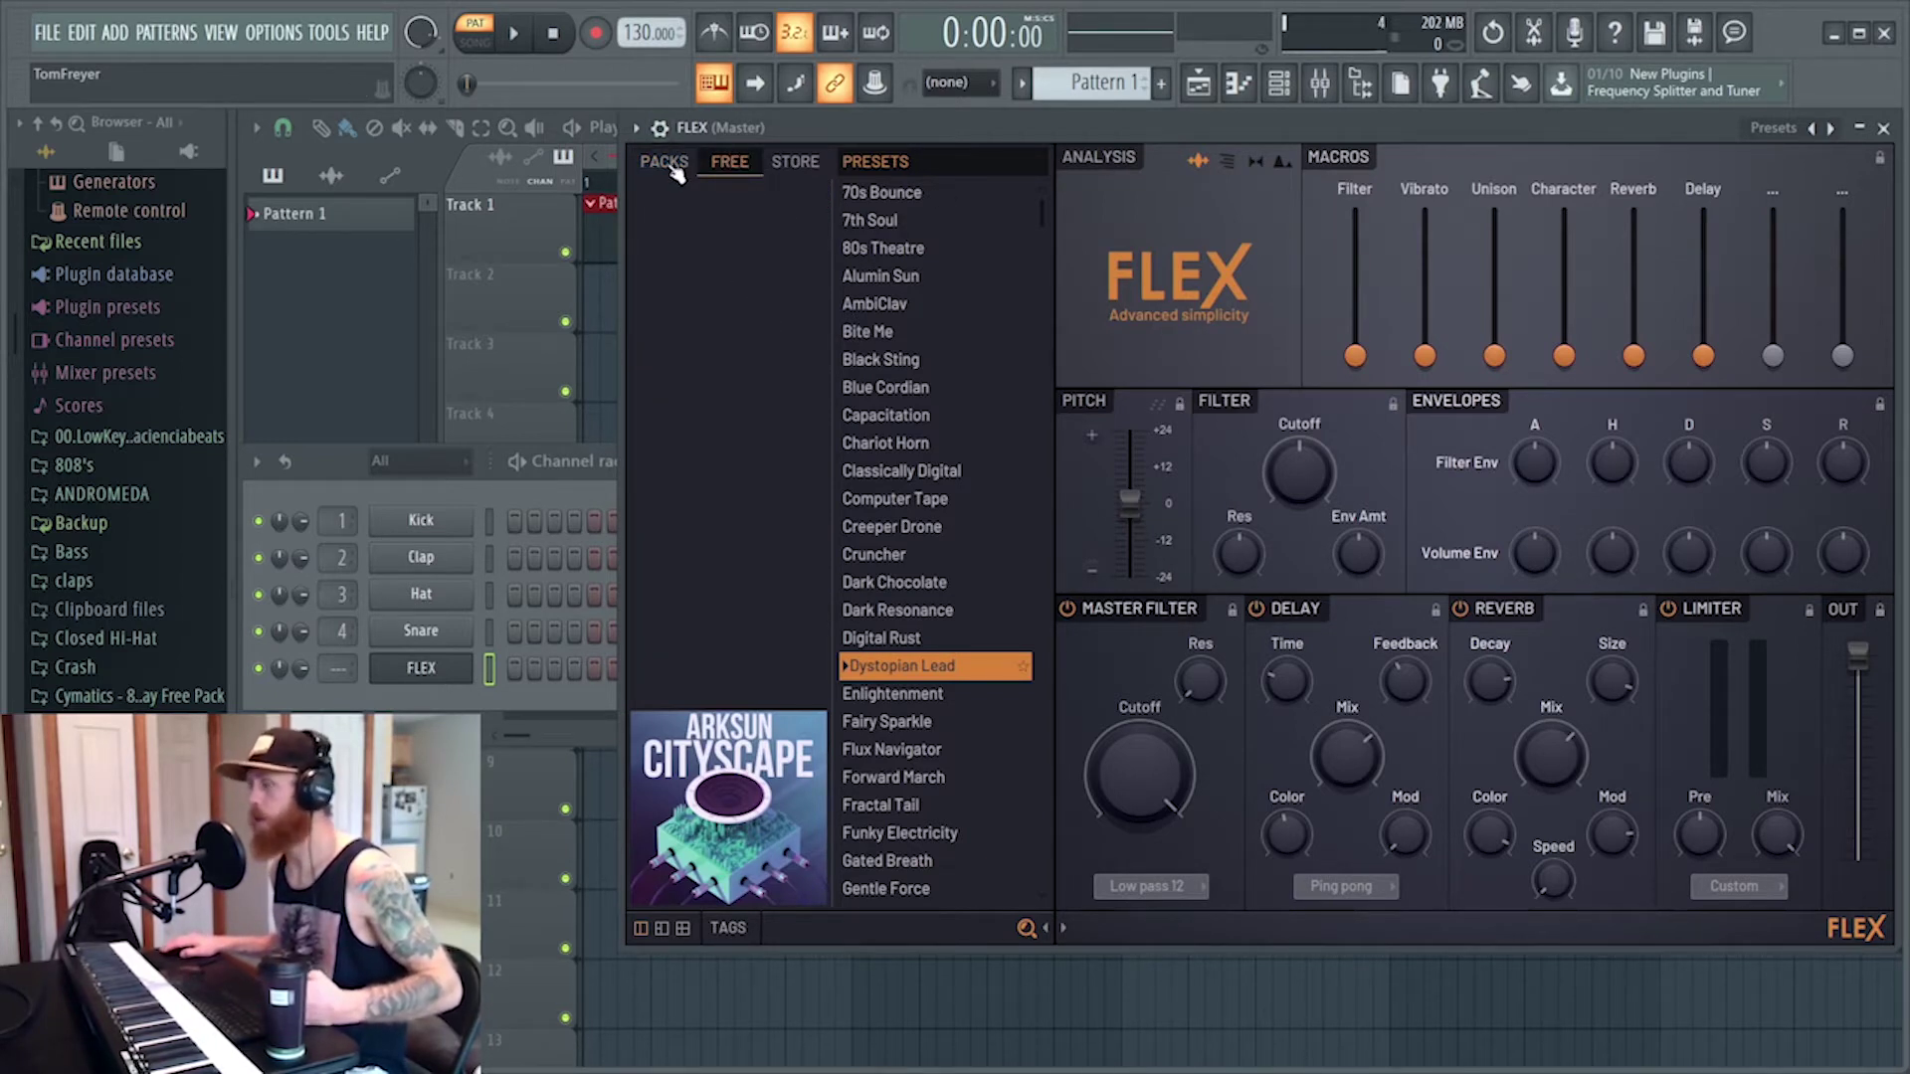
left_click(802, 165)
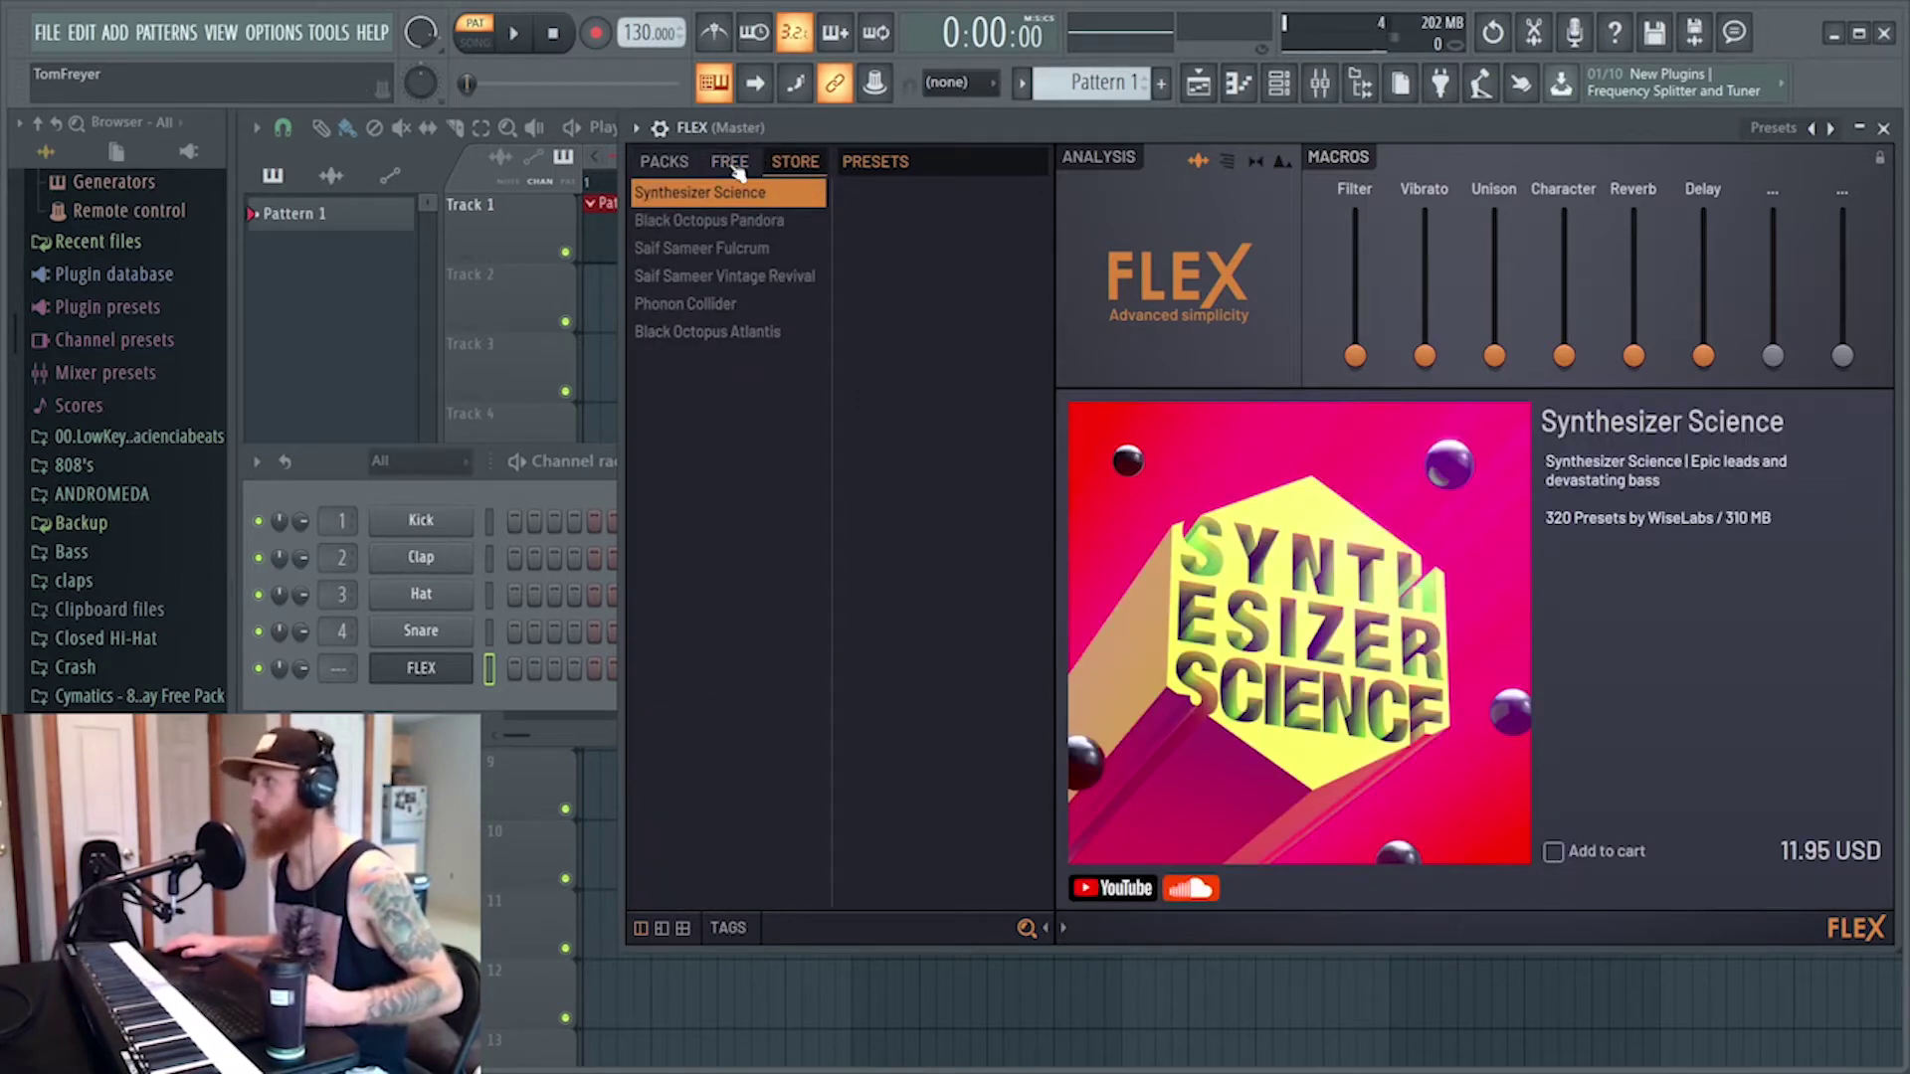
left_click(737, 169)
left_click(678, 171)
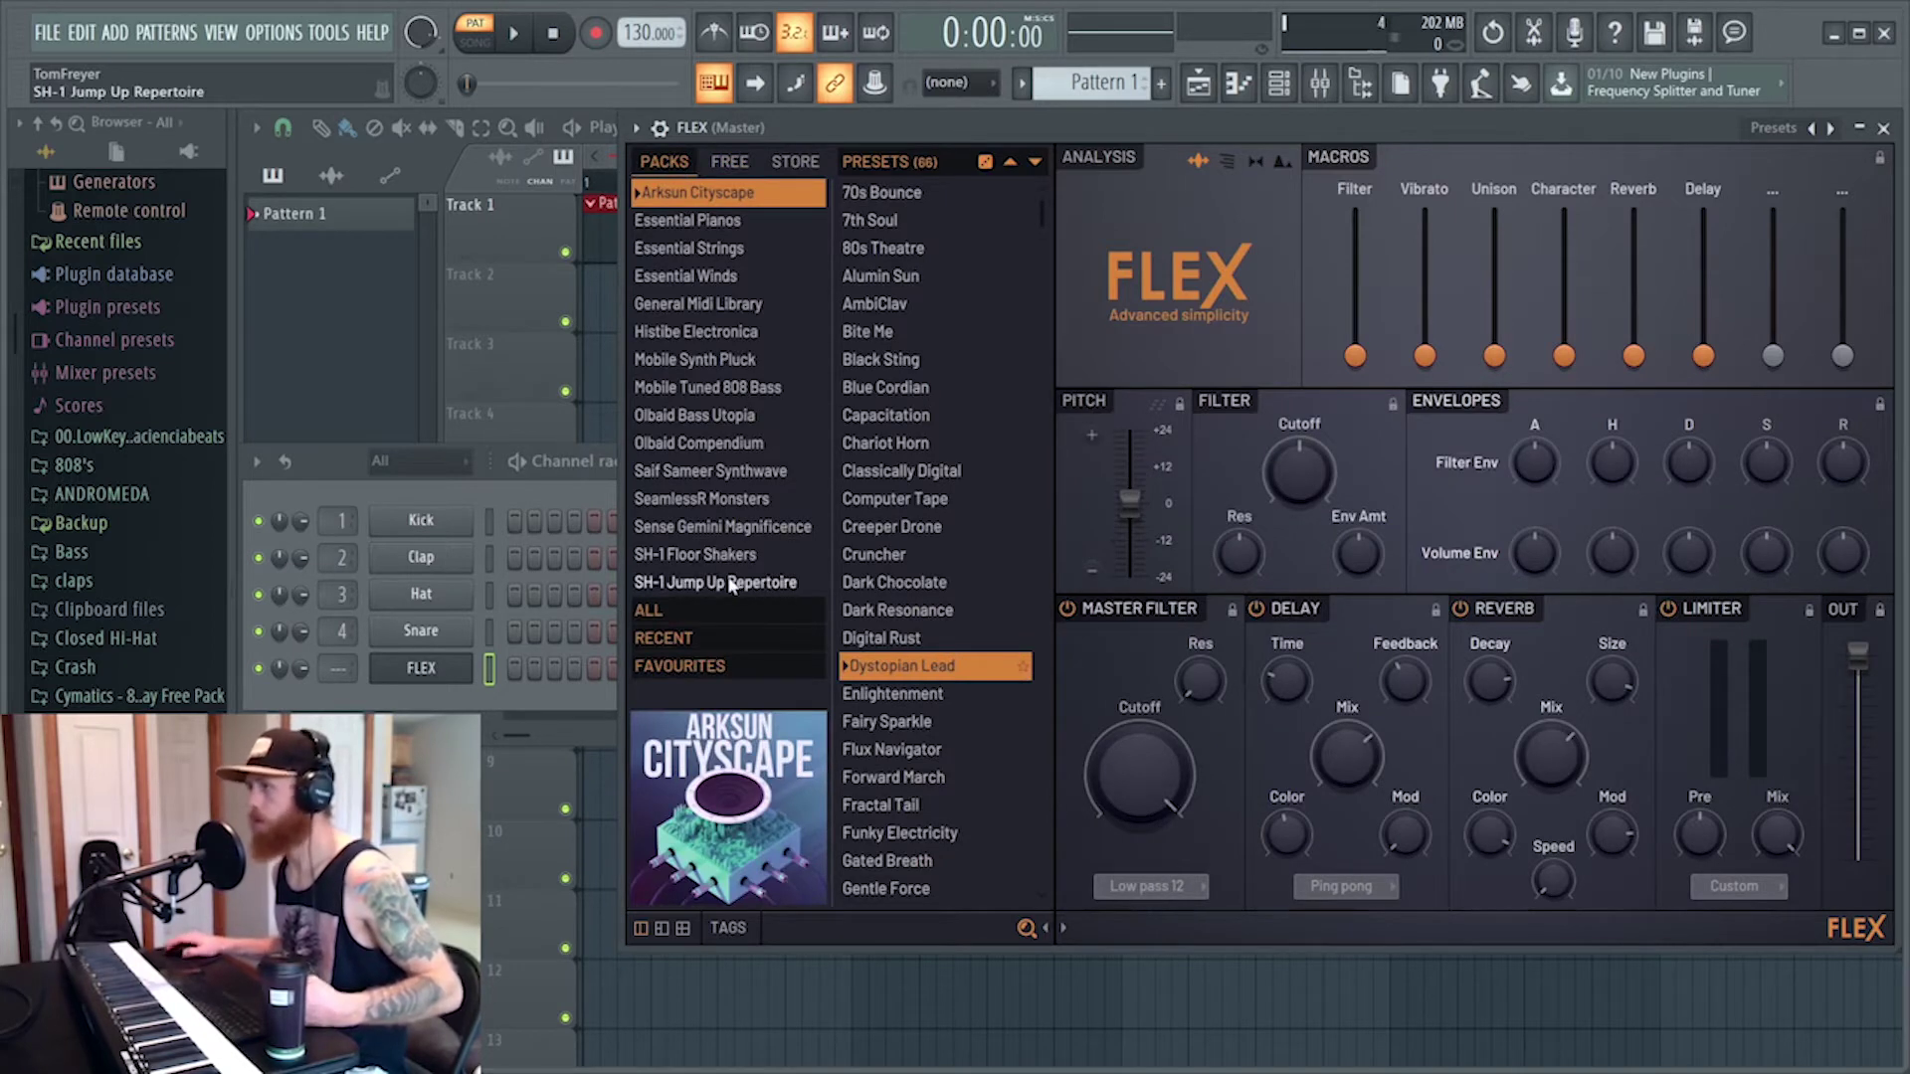
left_click(695, 228)
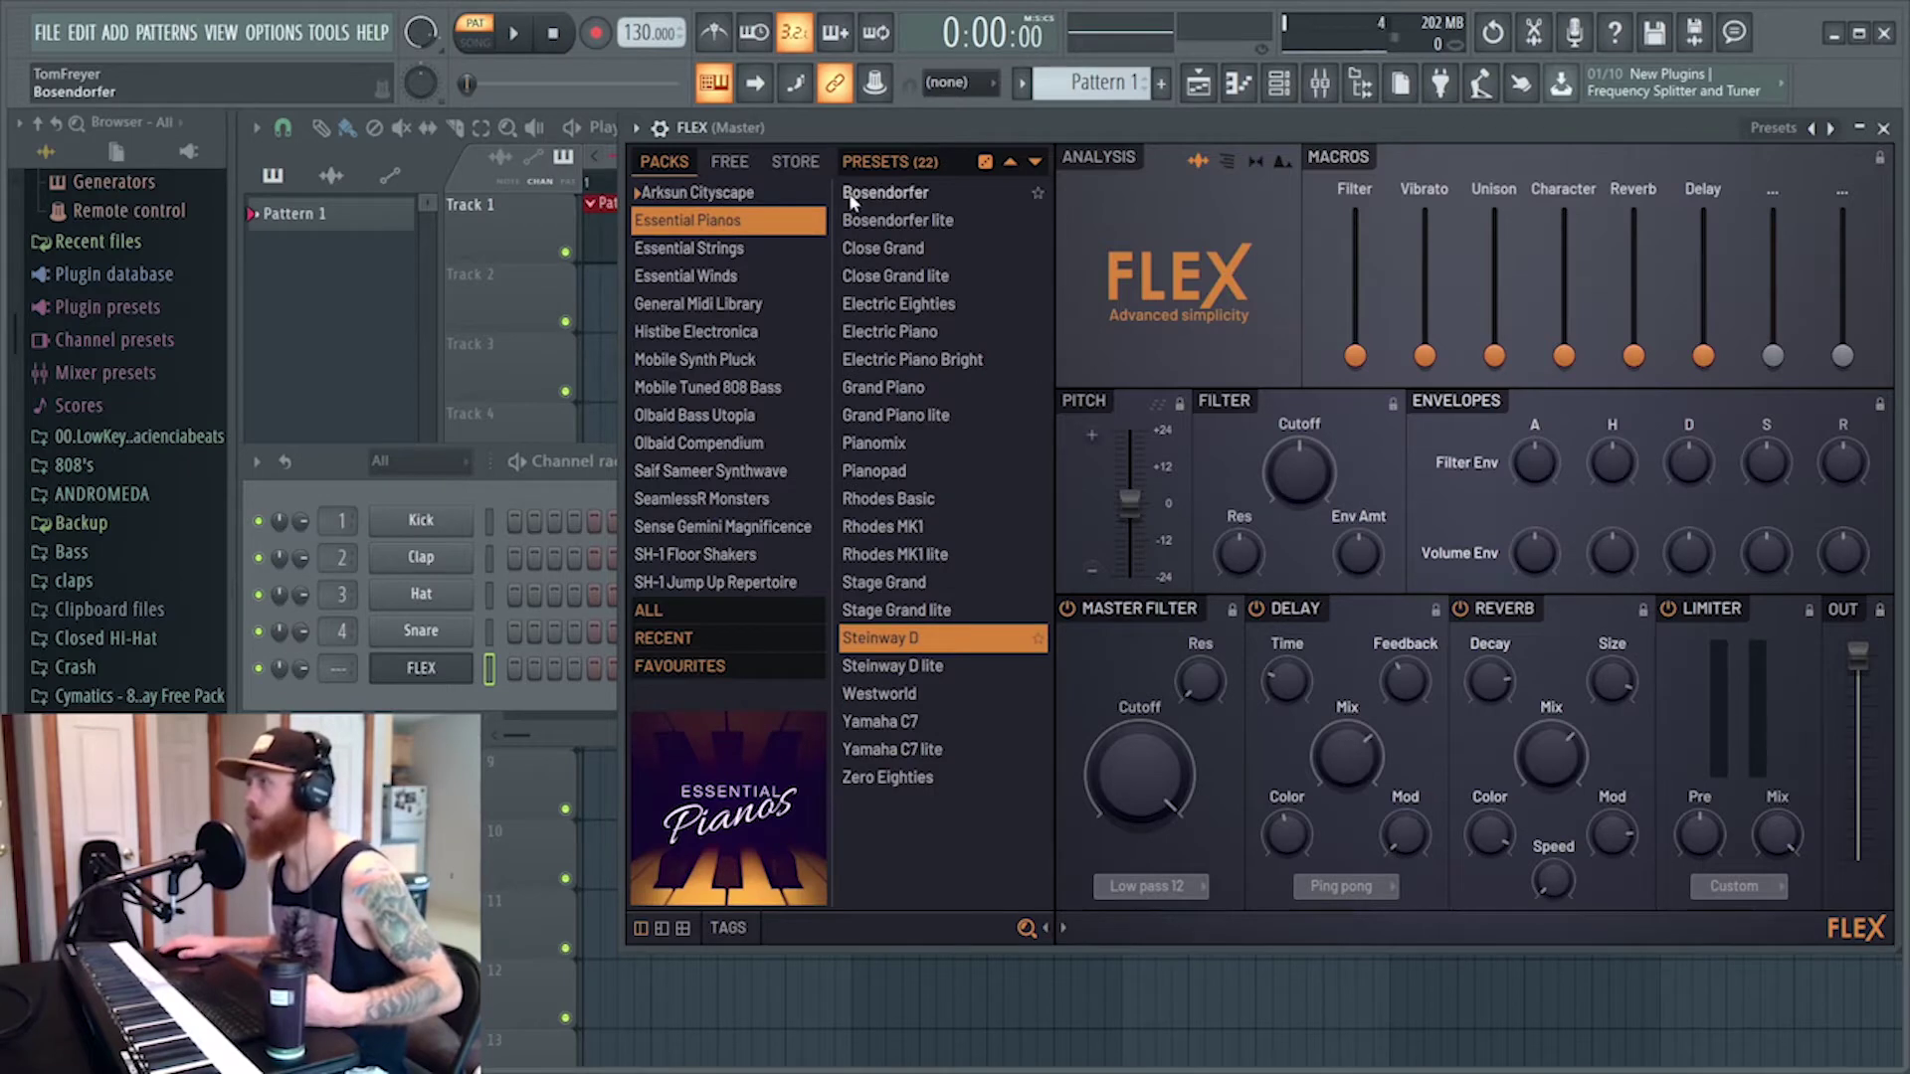
left_click(873, 194)
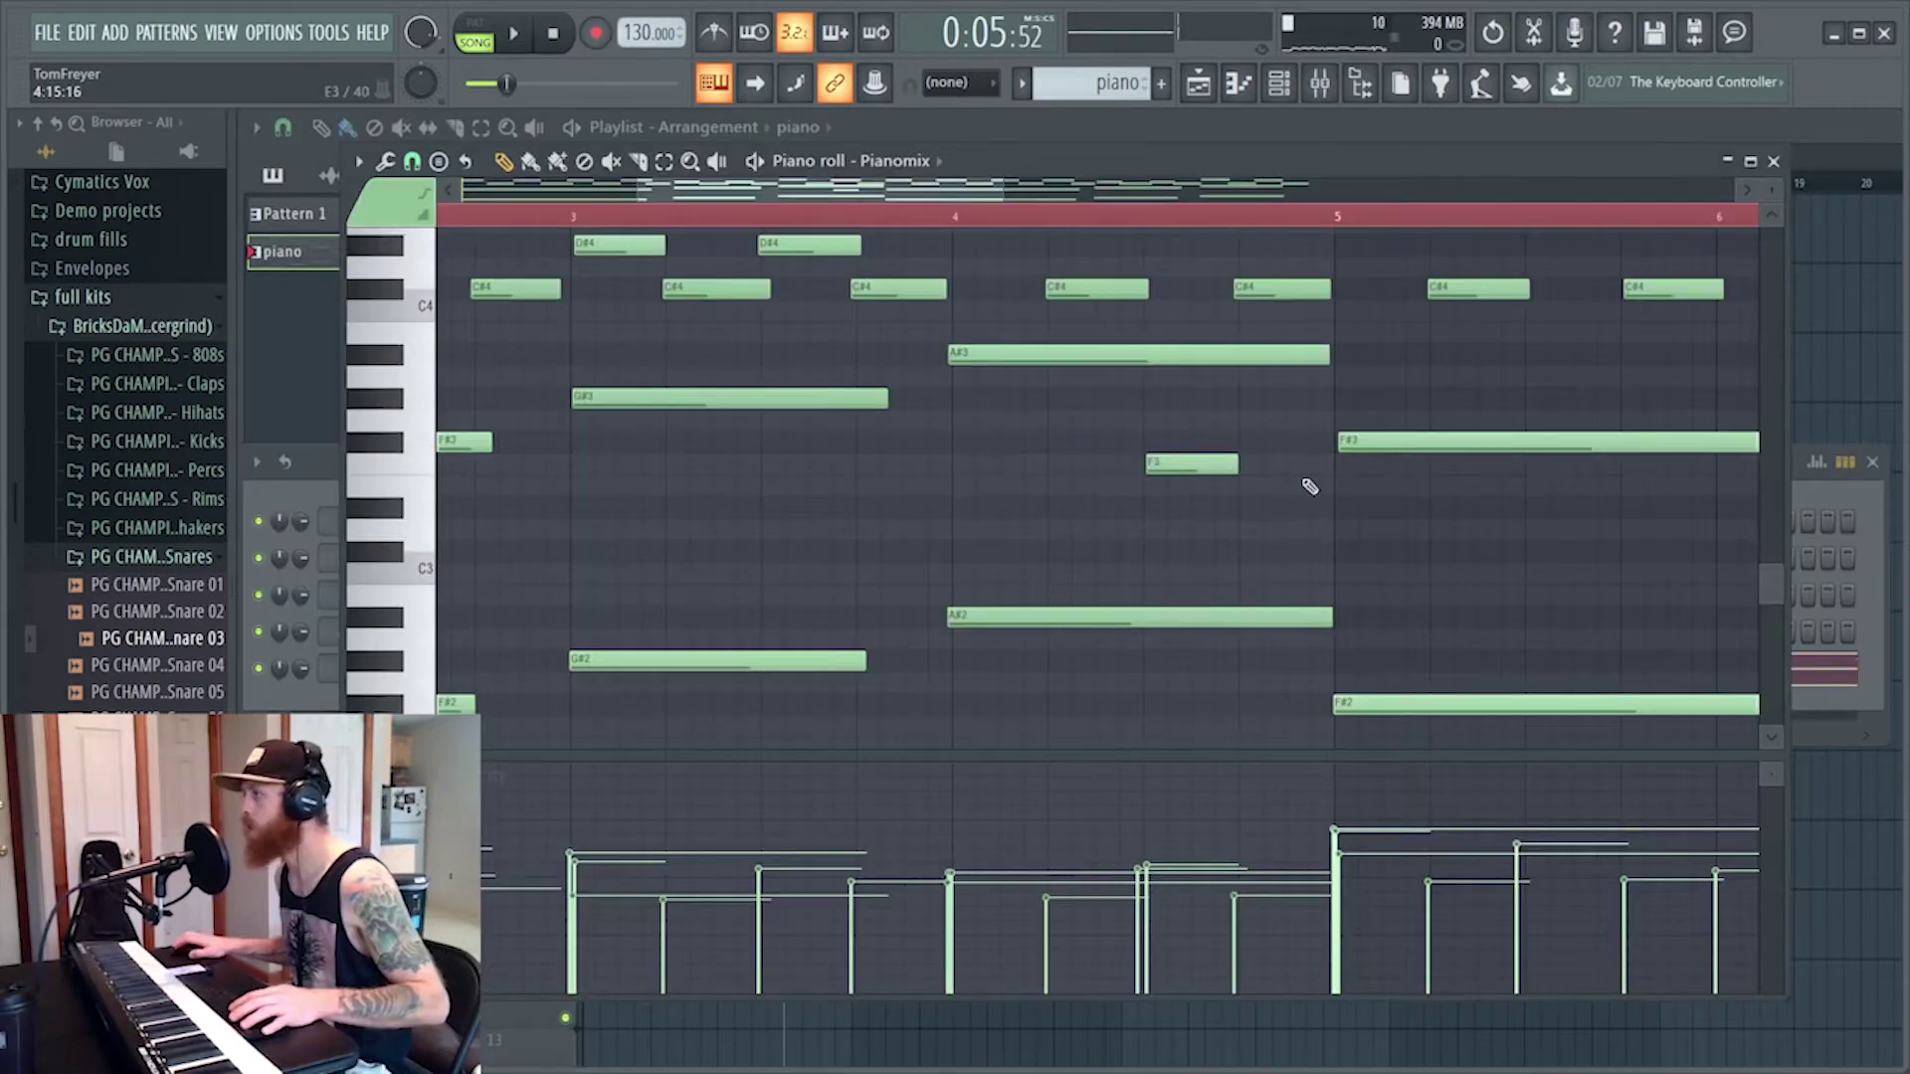
Play back the piano melody and shorten the long A#3 note at bar 4 to 0:08:04, ending about where the F3 note begins
scroll(1309, 486, "up", 3)
key("space")
key("space")
key("space")
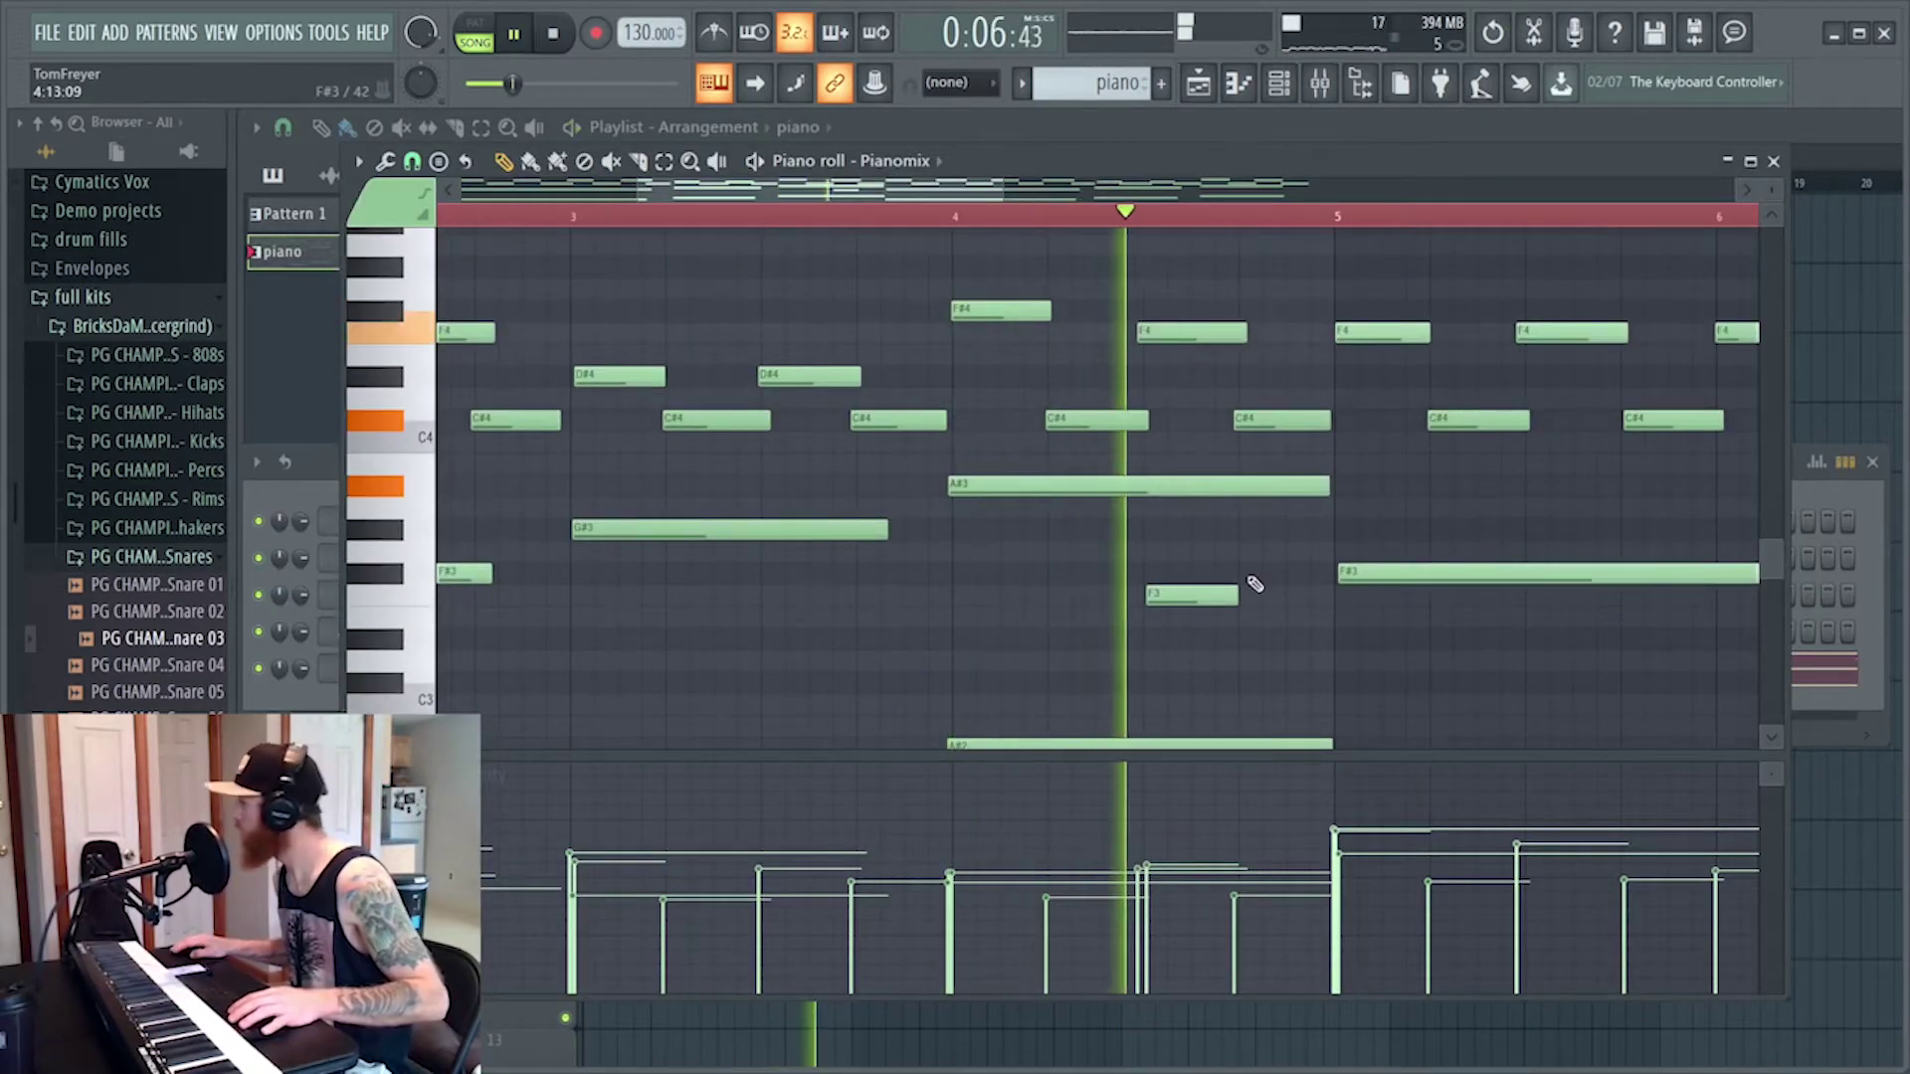
key("space")
key("space")
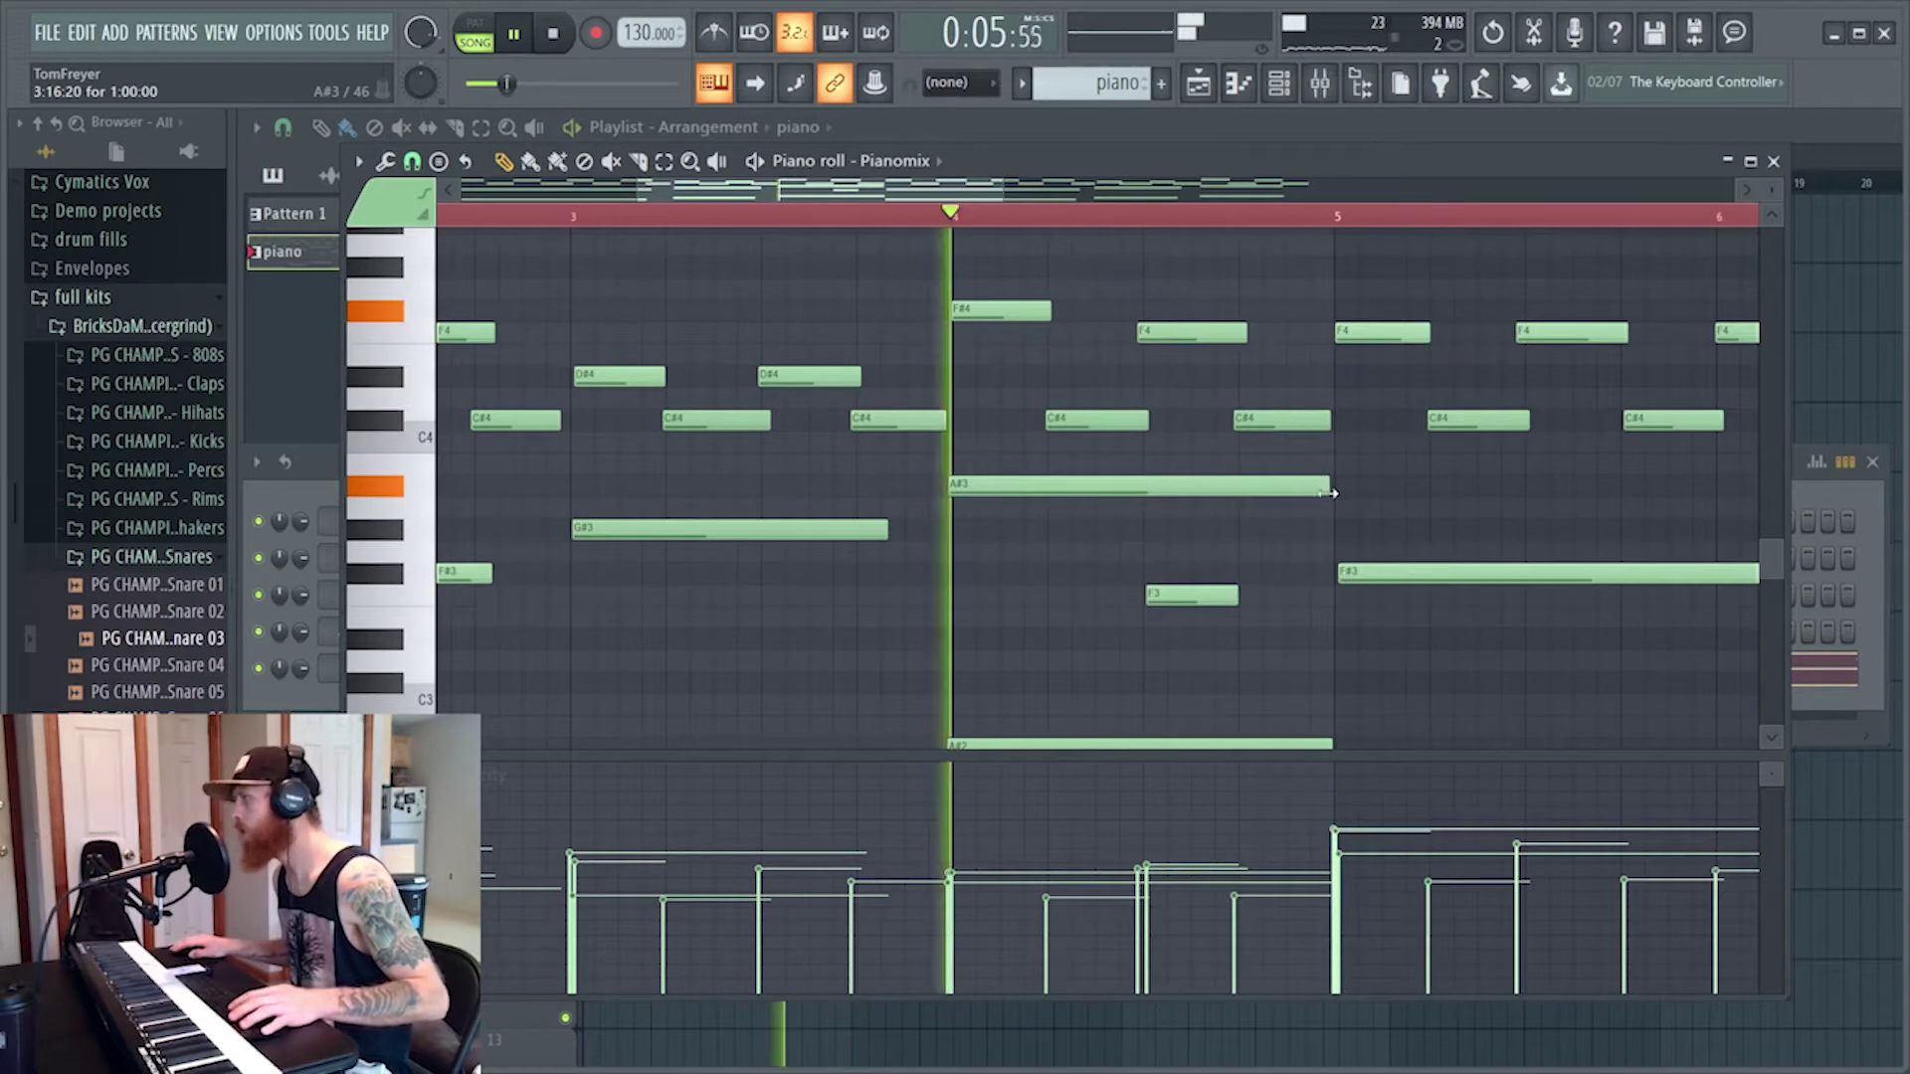
key("space")
left_click_drag(1331, 492, 1139, 486)
key("space")
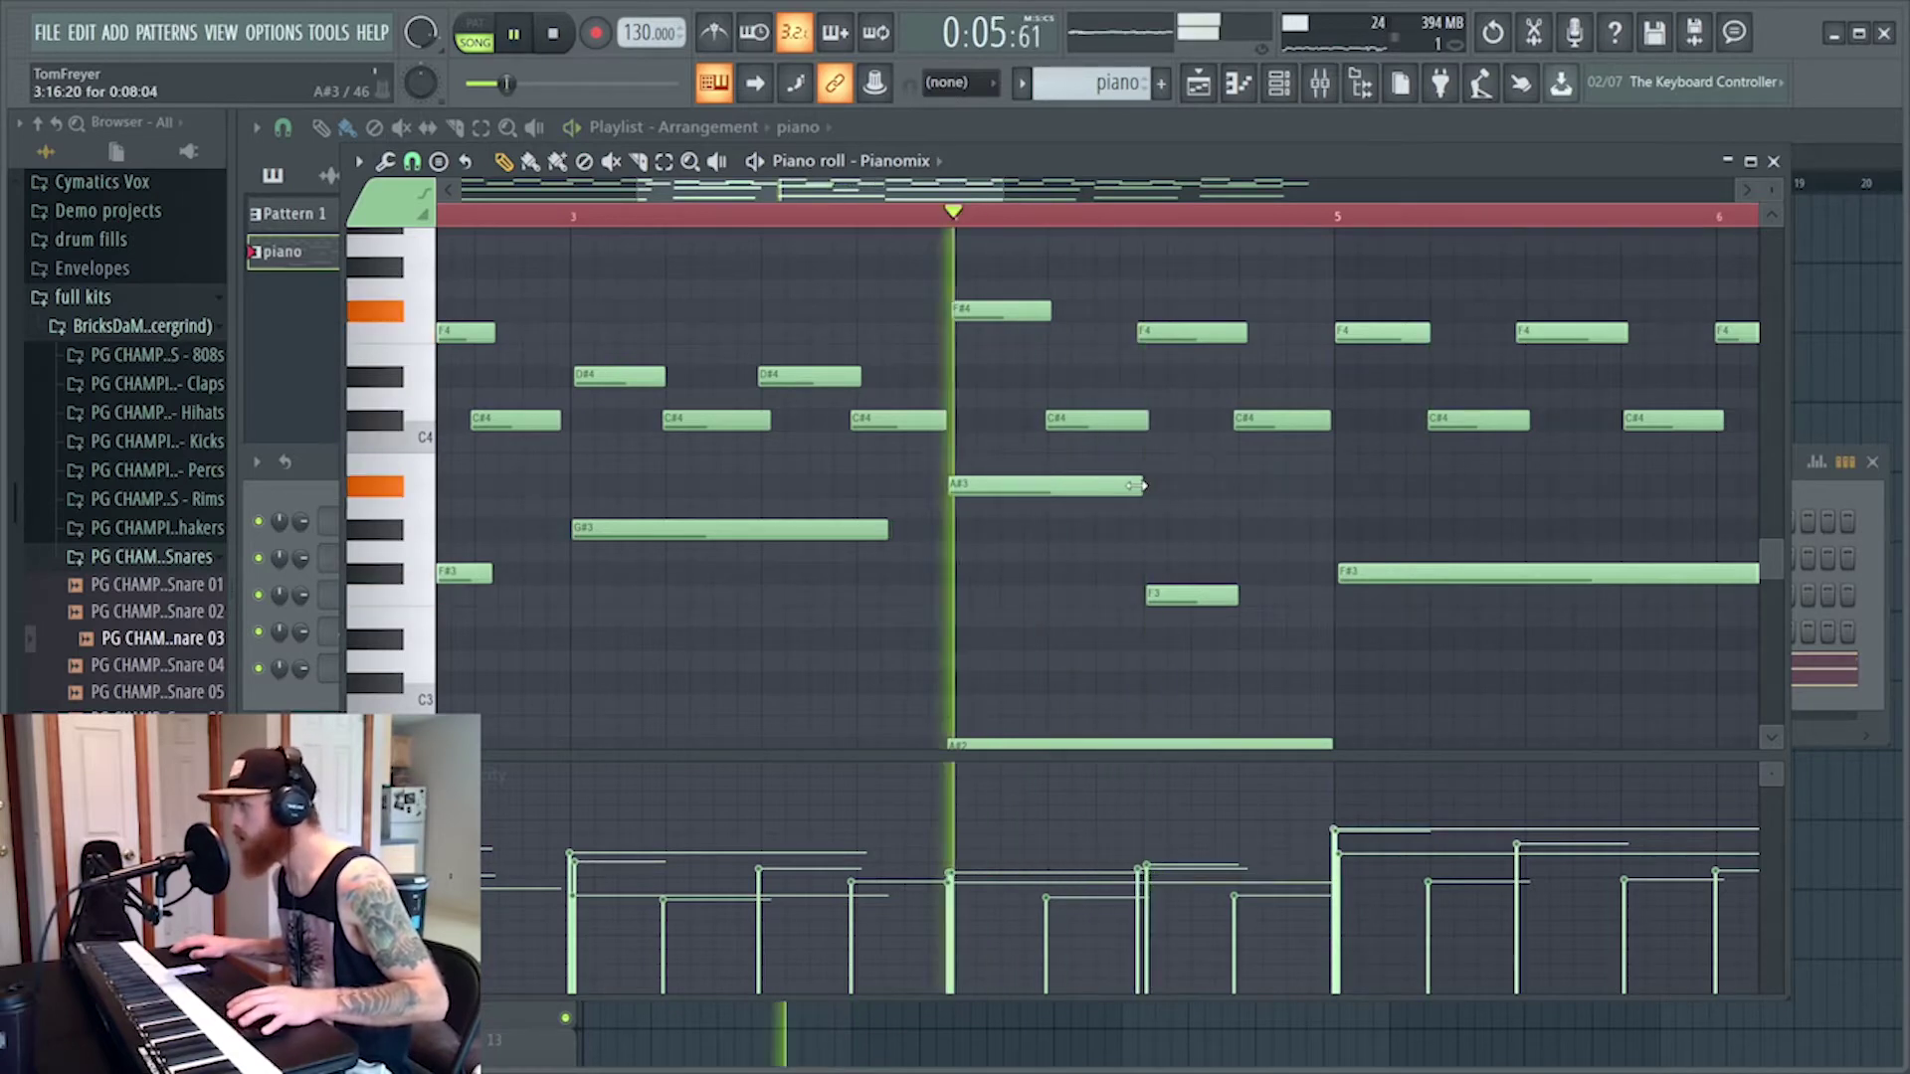
Lengthen the F3 note in bar 4 of the piano melody to 0:07:17, reaching the start of bar 5, and play it back
scroll(1253, 597, "down", 3)
scroll(1234, 636, "up", 4)
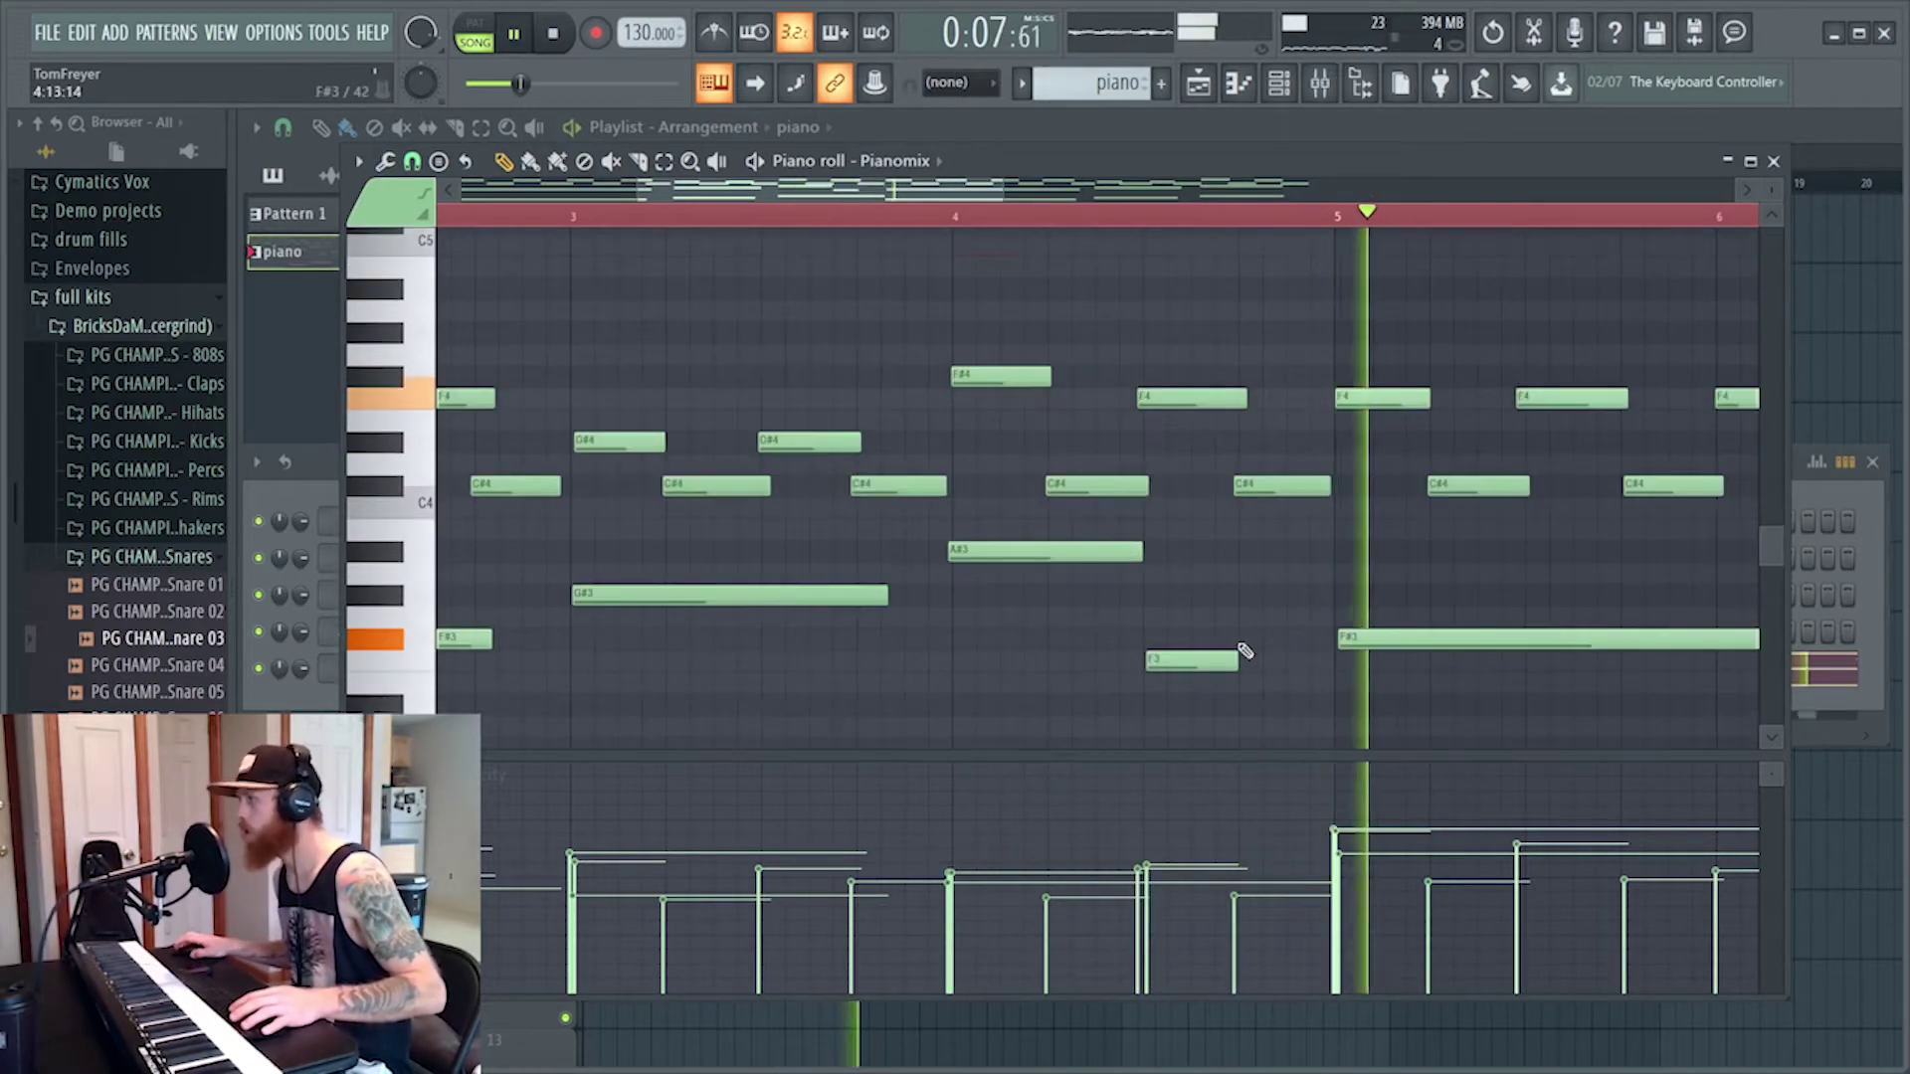
key("space")
key("space")
left_click_drag(1239, 661, 1331, 664)
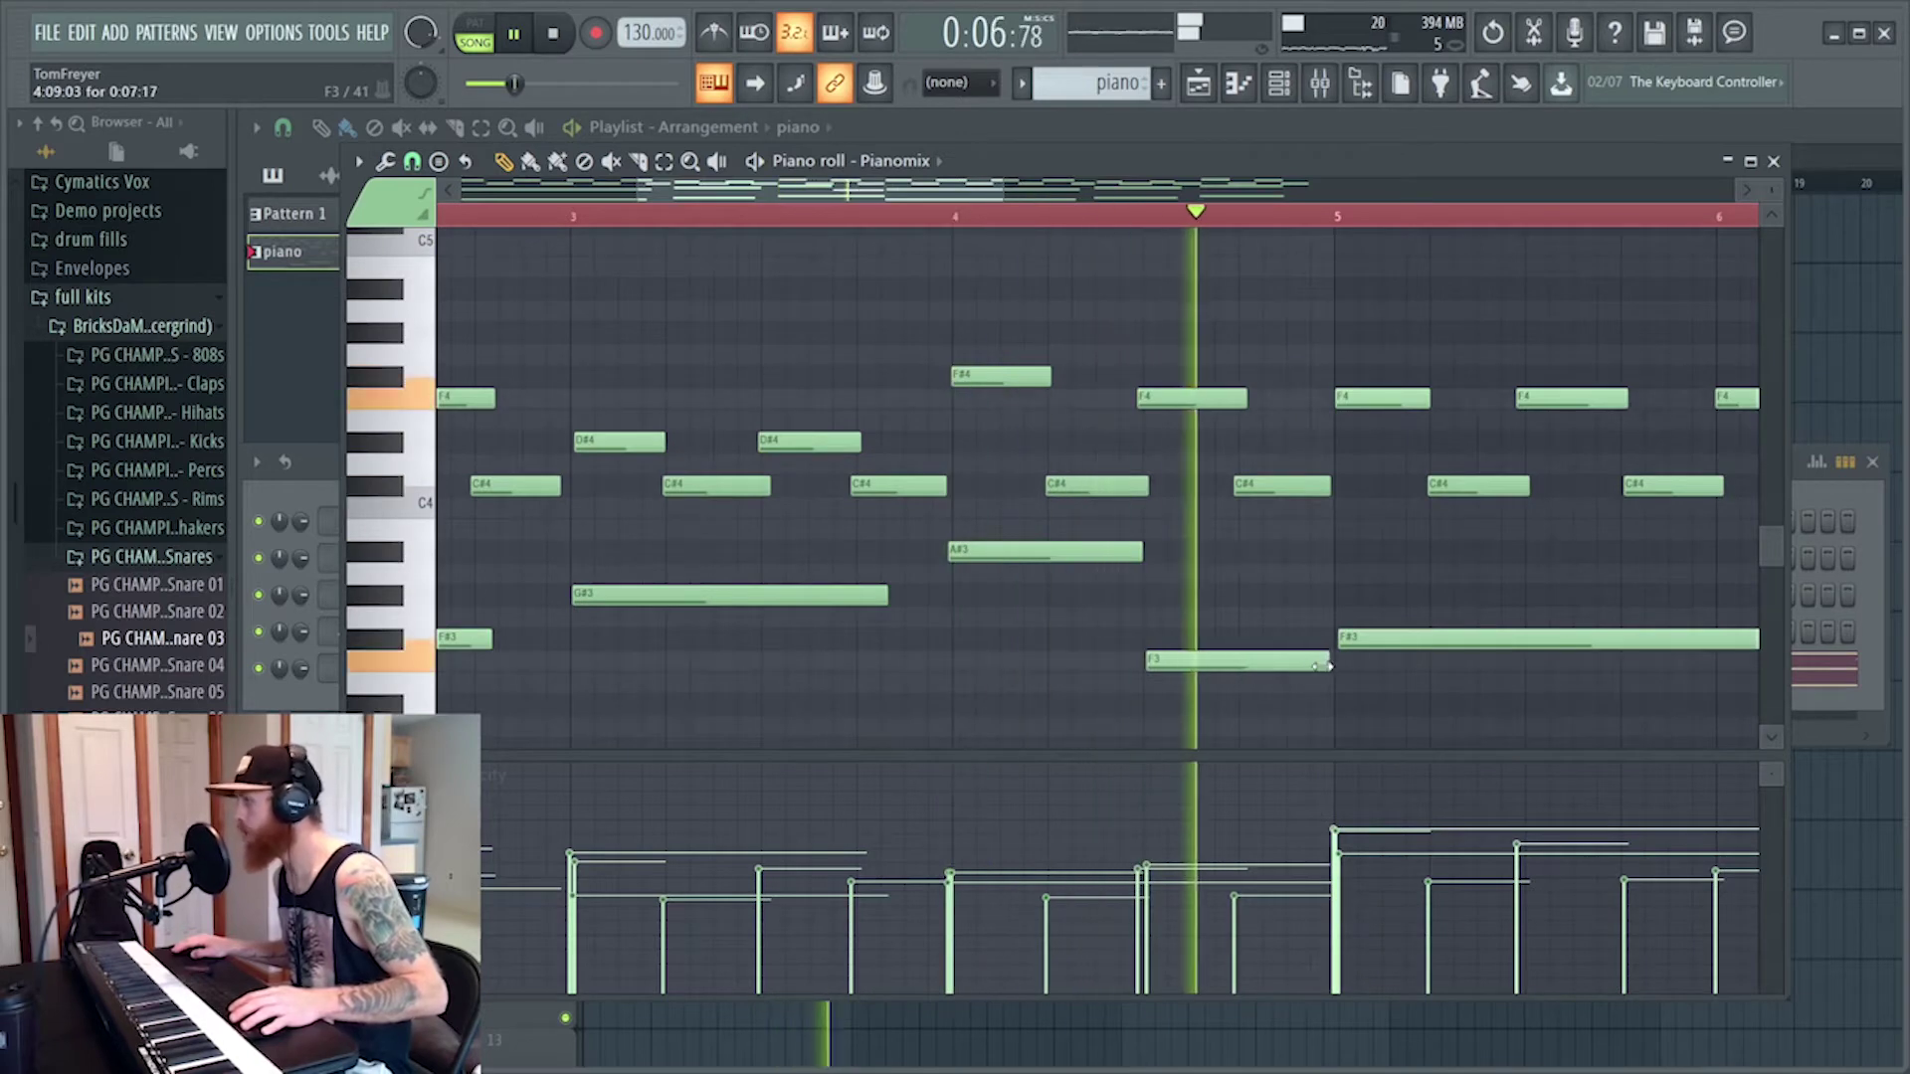
scroll(1349, 607, "down", 3)
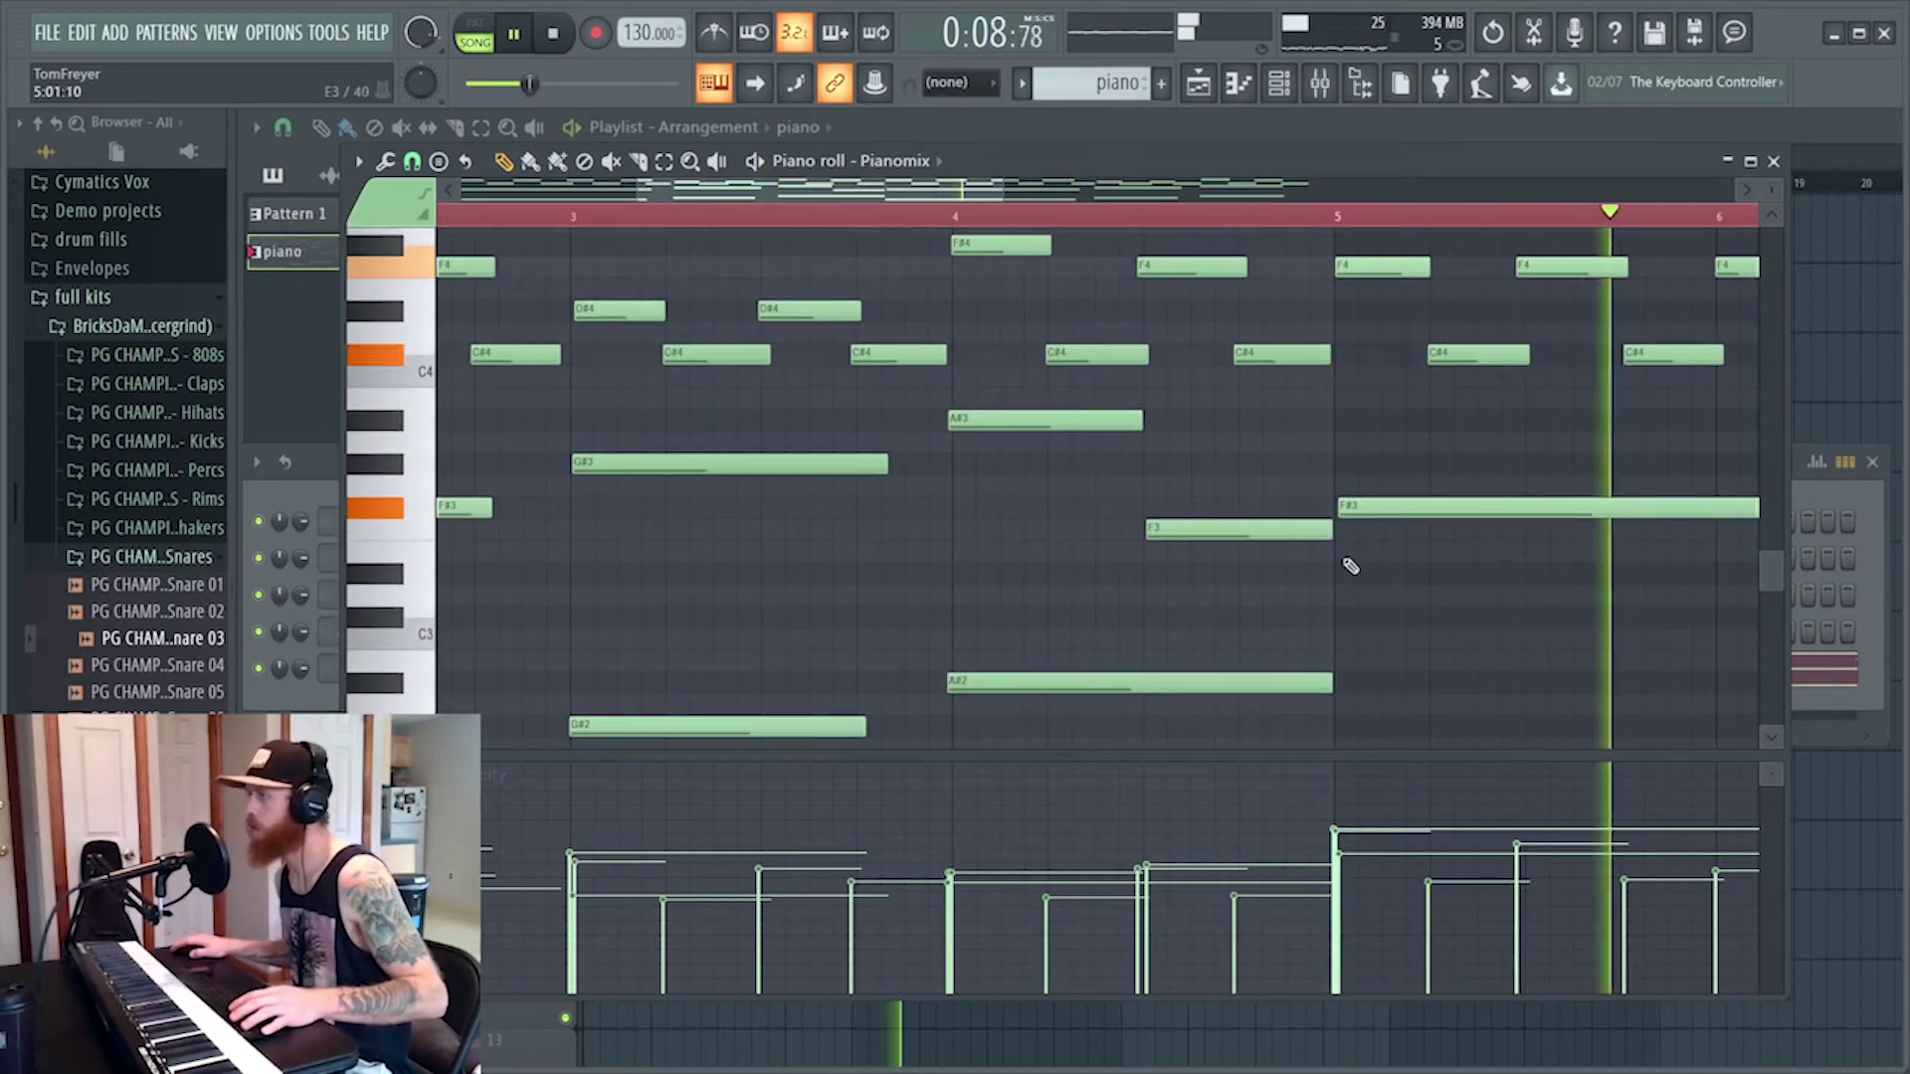
key("space")
key("space")
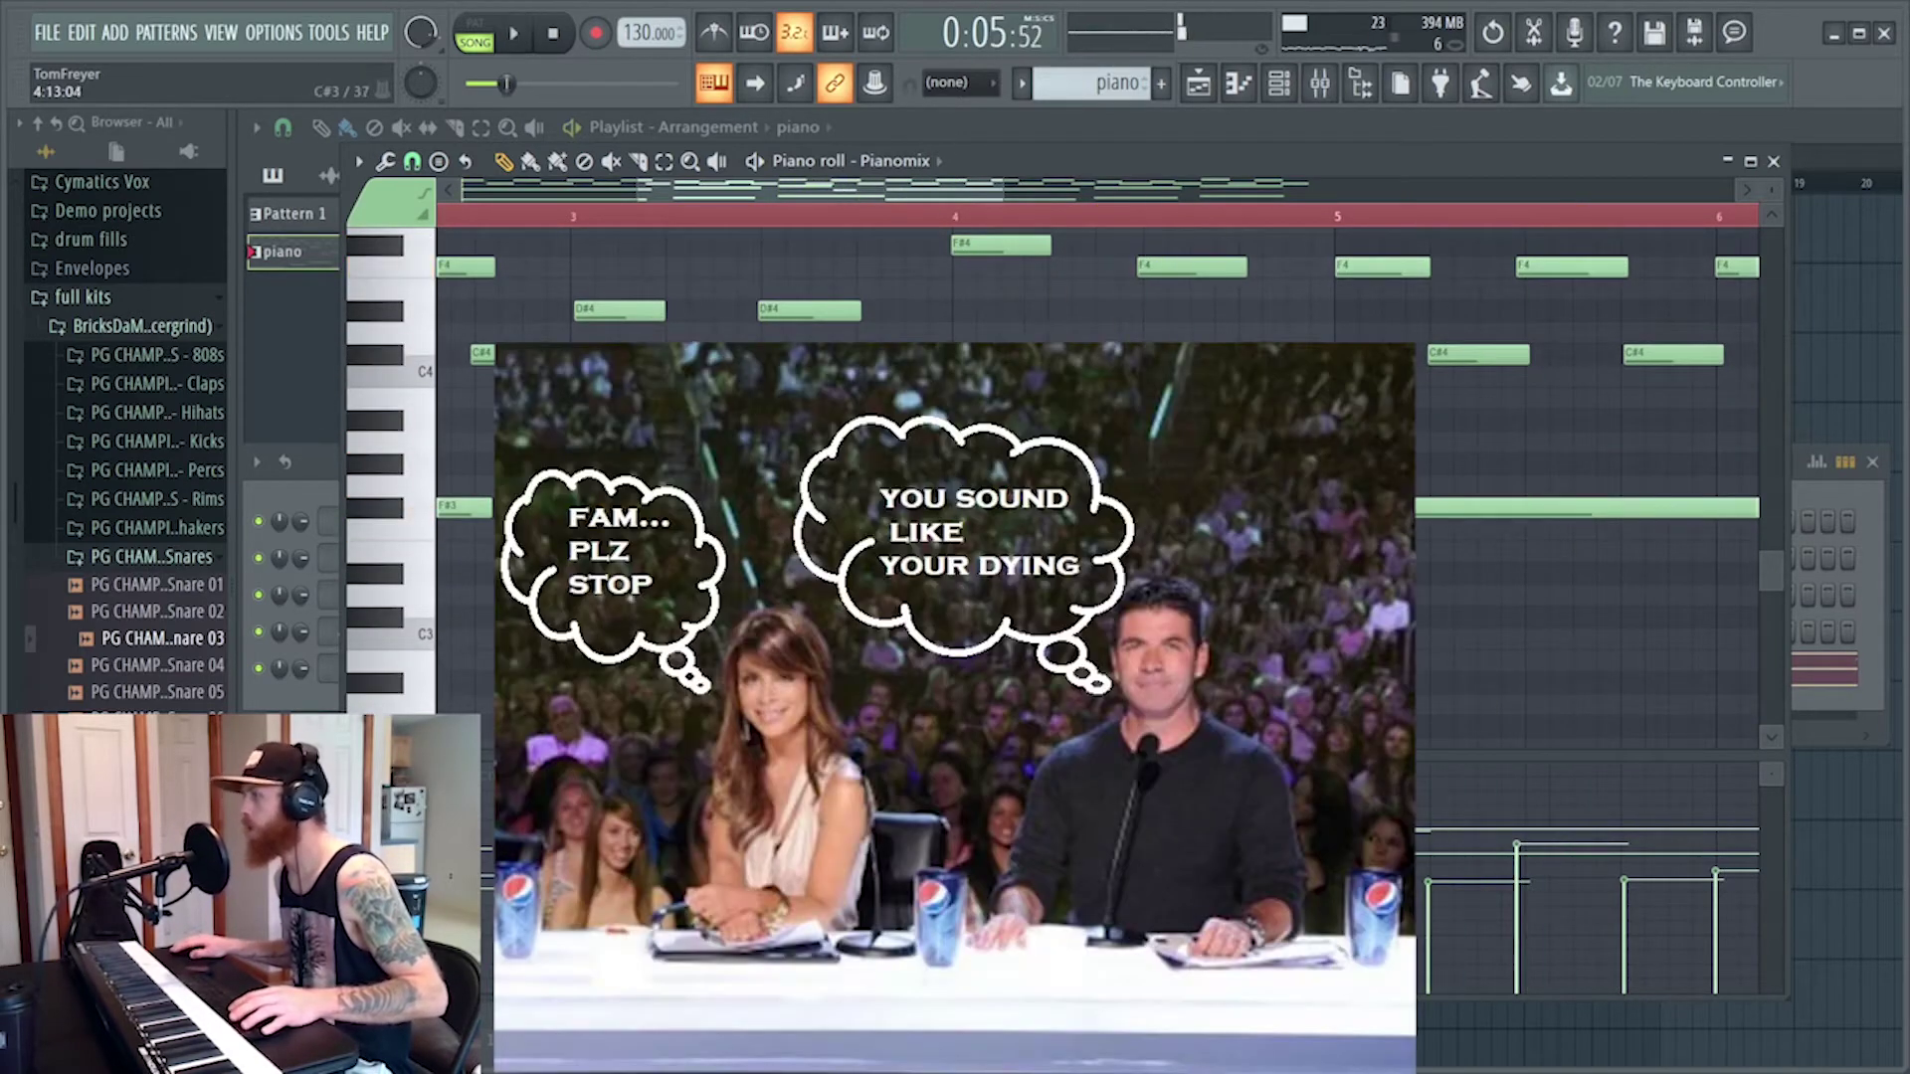
scroll(1430, 630, "down", 3)
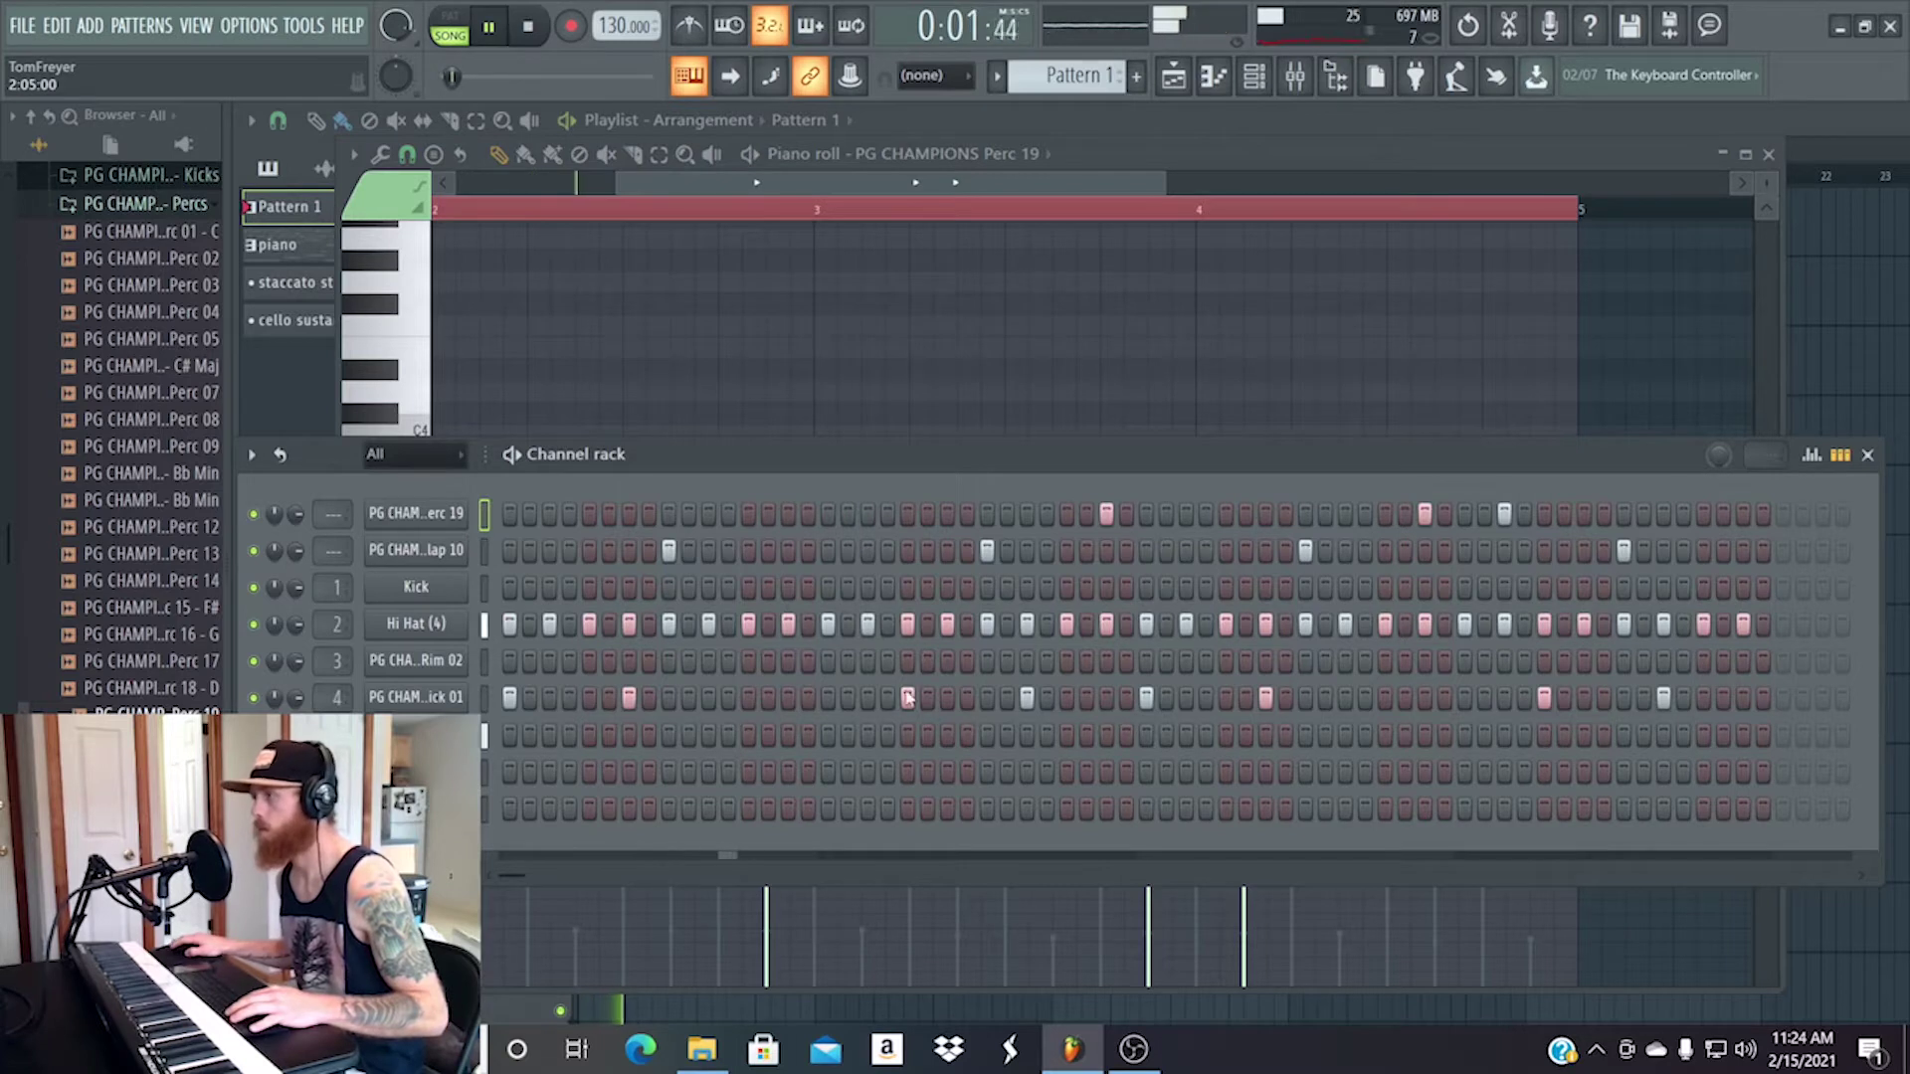
Remove the Kick 01 hits at 2:05 and 2:11 and the Perc 19 hit at 2:15 from the drum pattern
left_click(908, 697)
left_click(1026, 697)
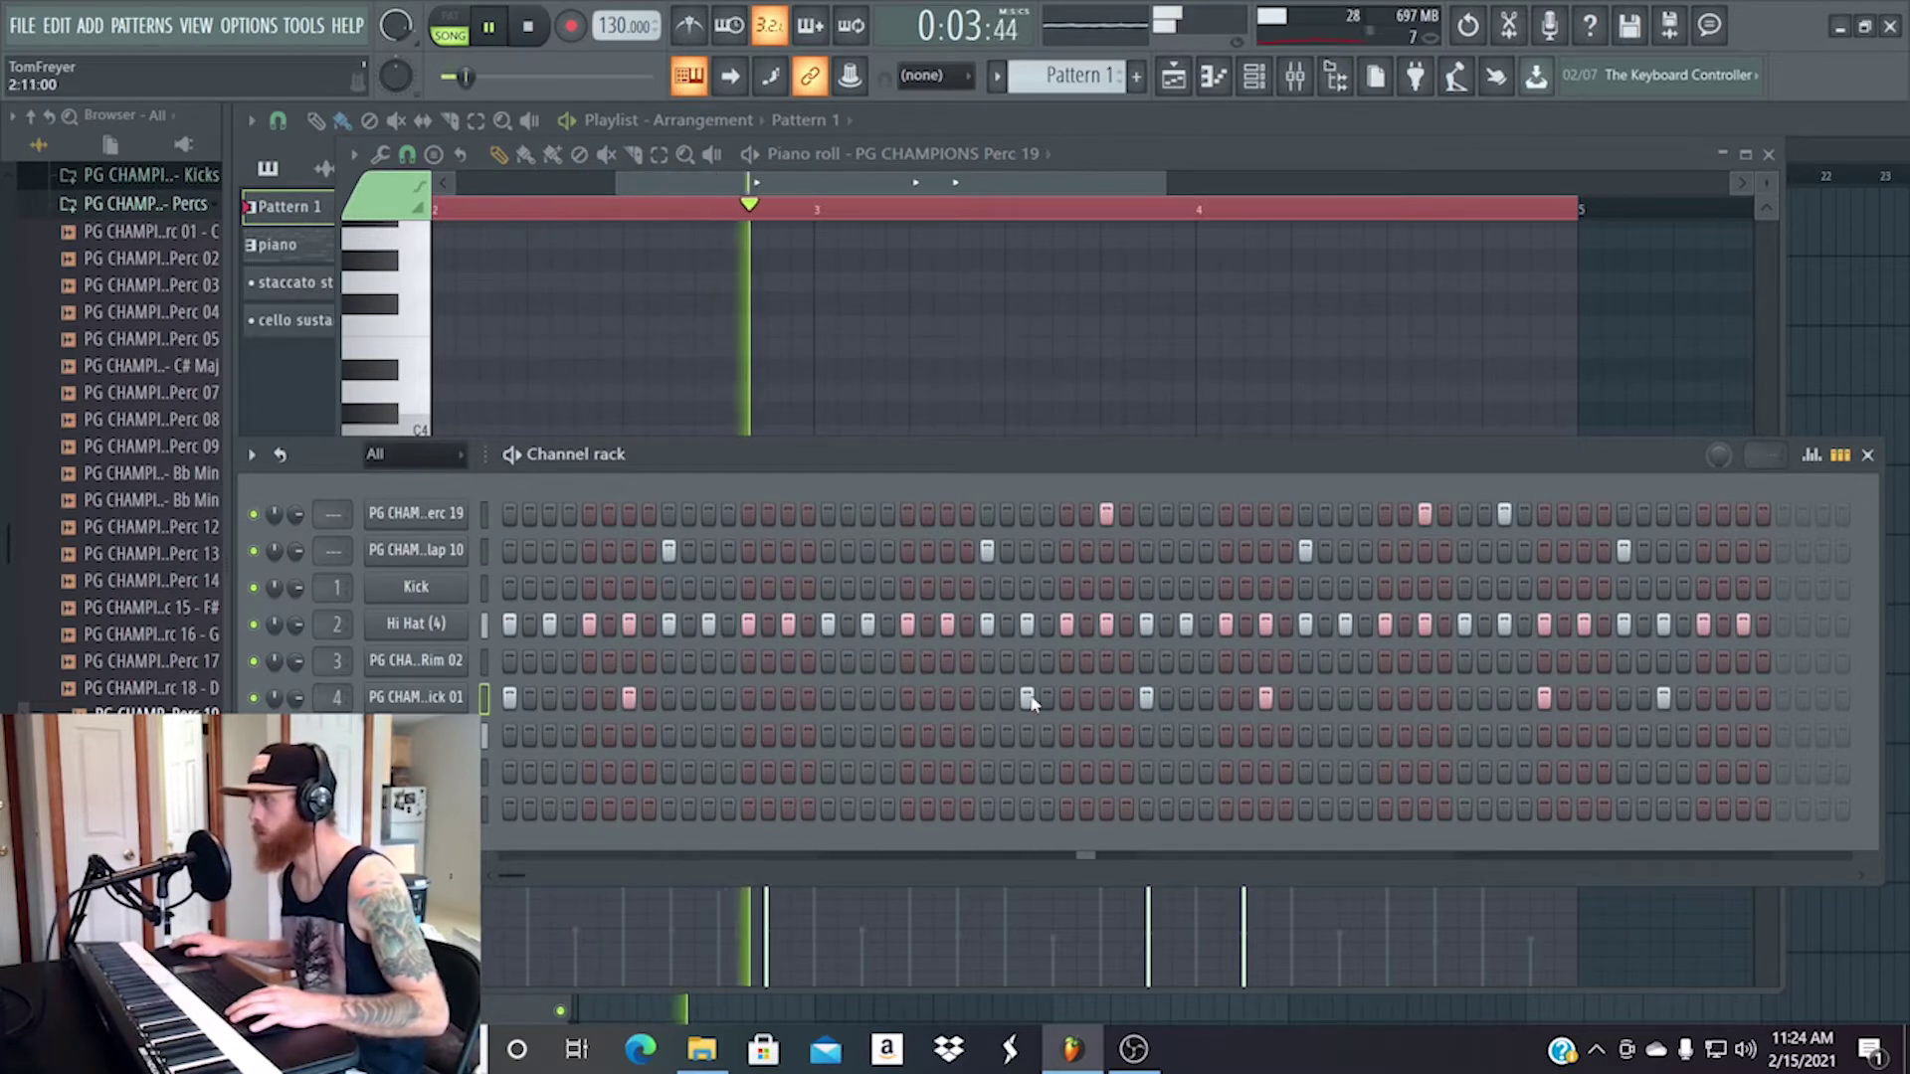
left_click(1107, 514)
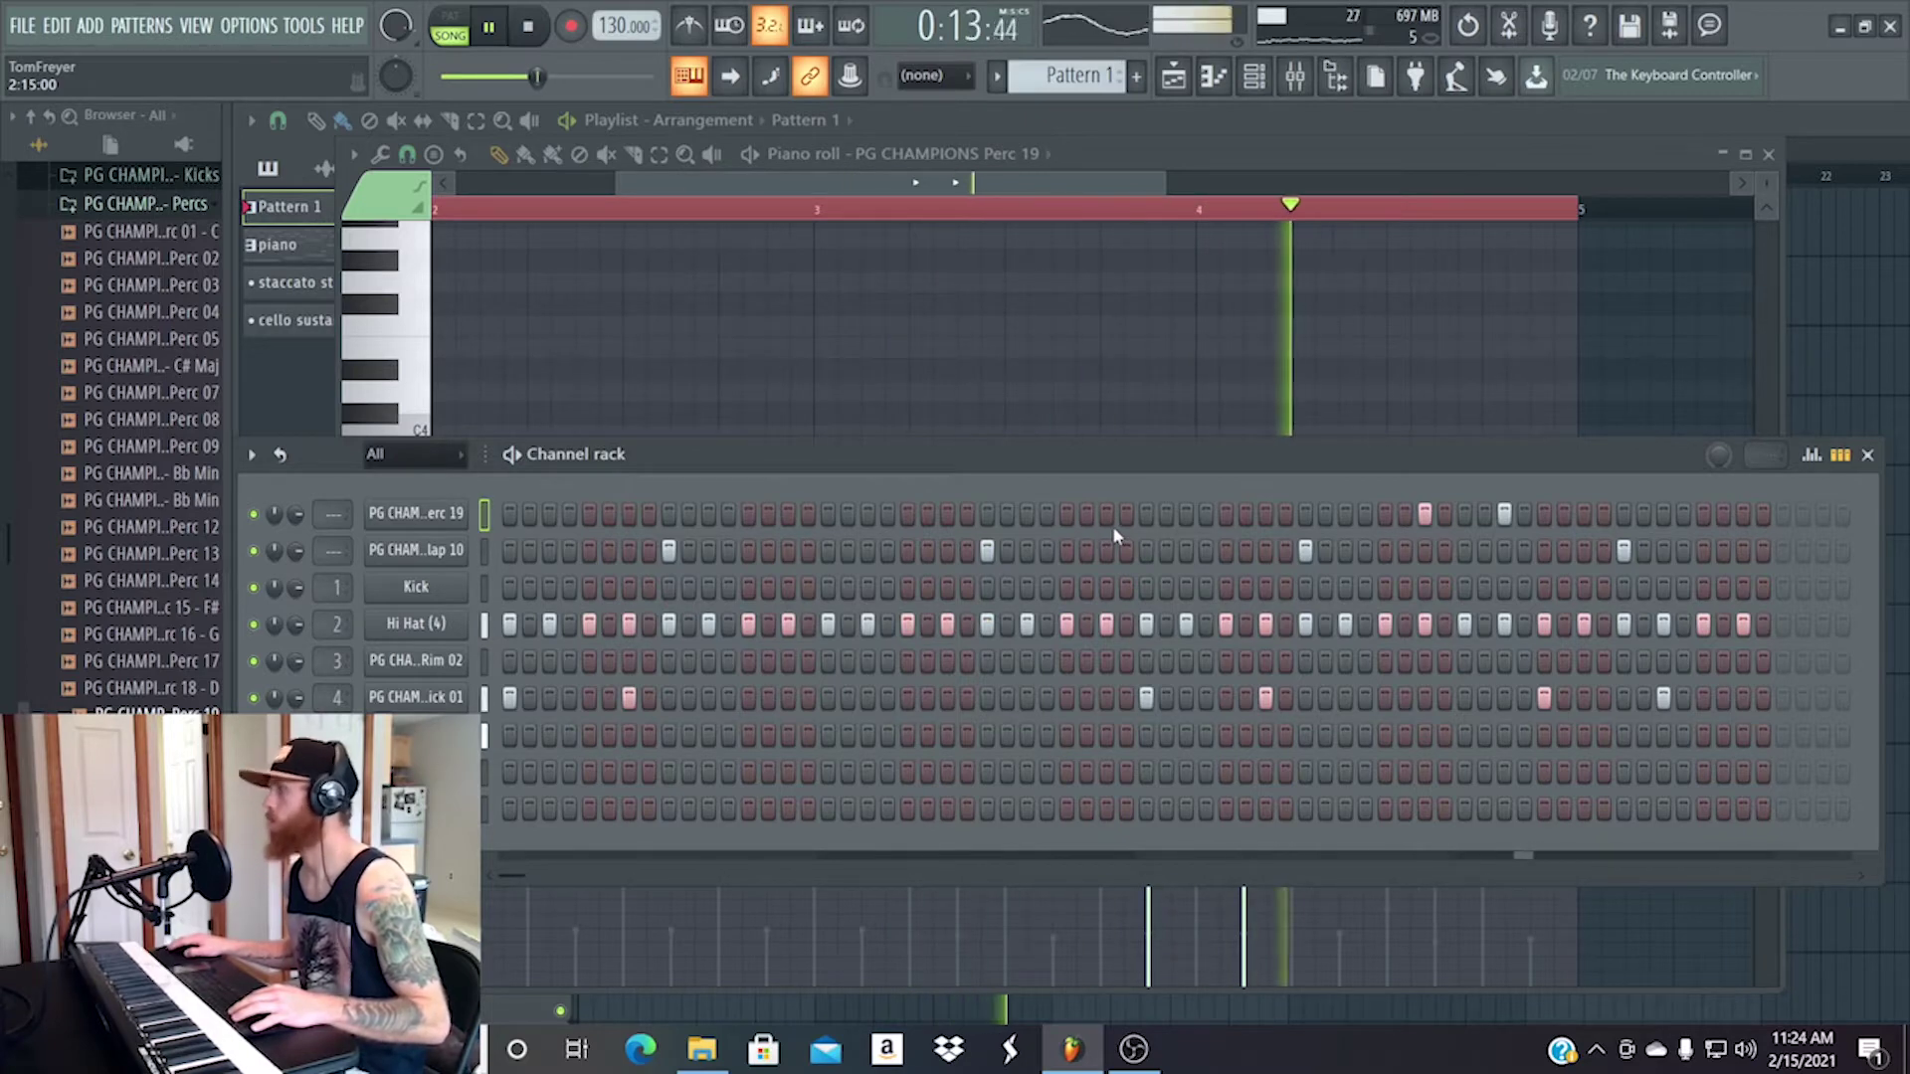
Add a Kick 01 hit at 4:07 and set the kick hits at 4:05 and 4:07 to full velocity
left_click(1583, 697)
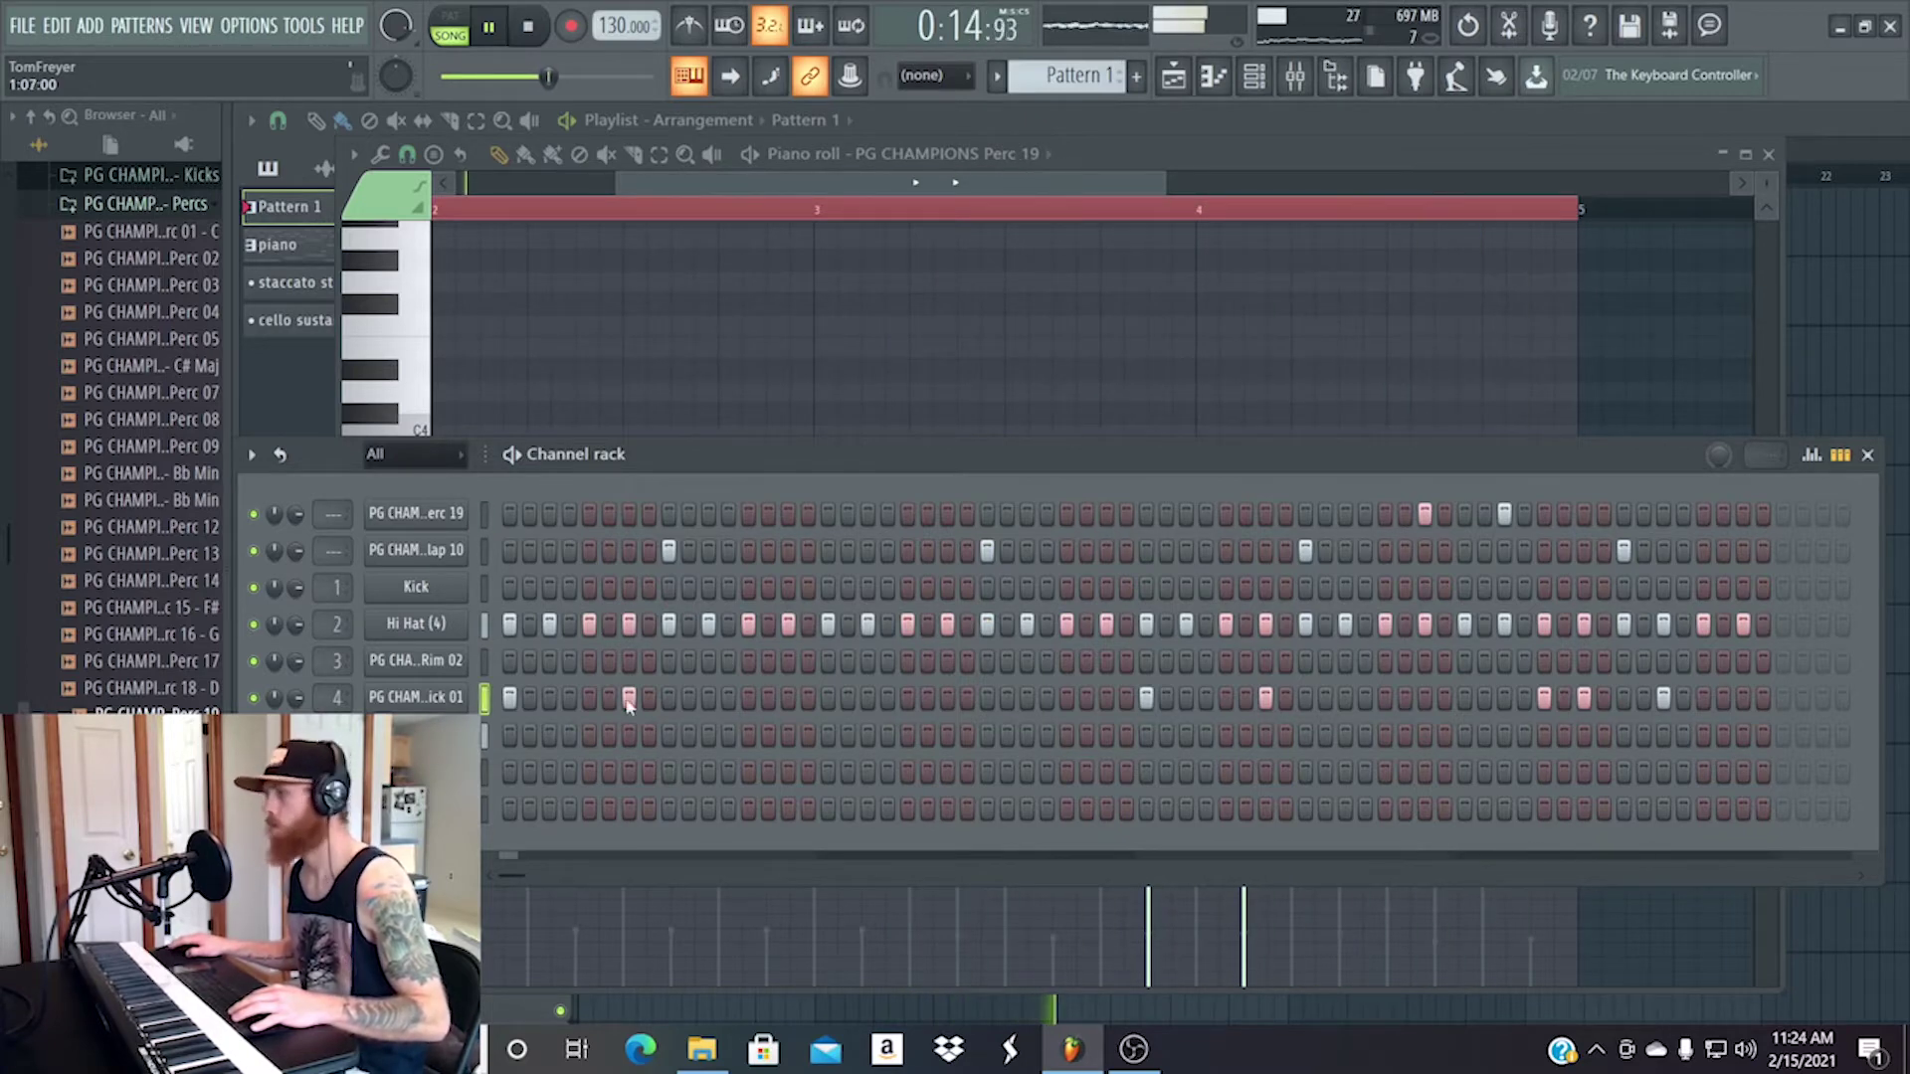
right_click(473, 693)
left_click(520, 714)
left_click_drag(1580, 754, 1577, 686)
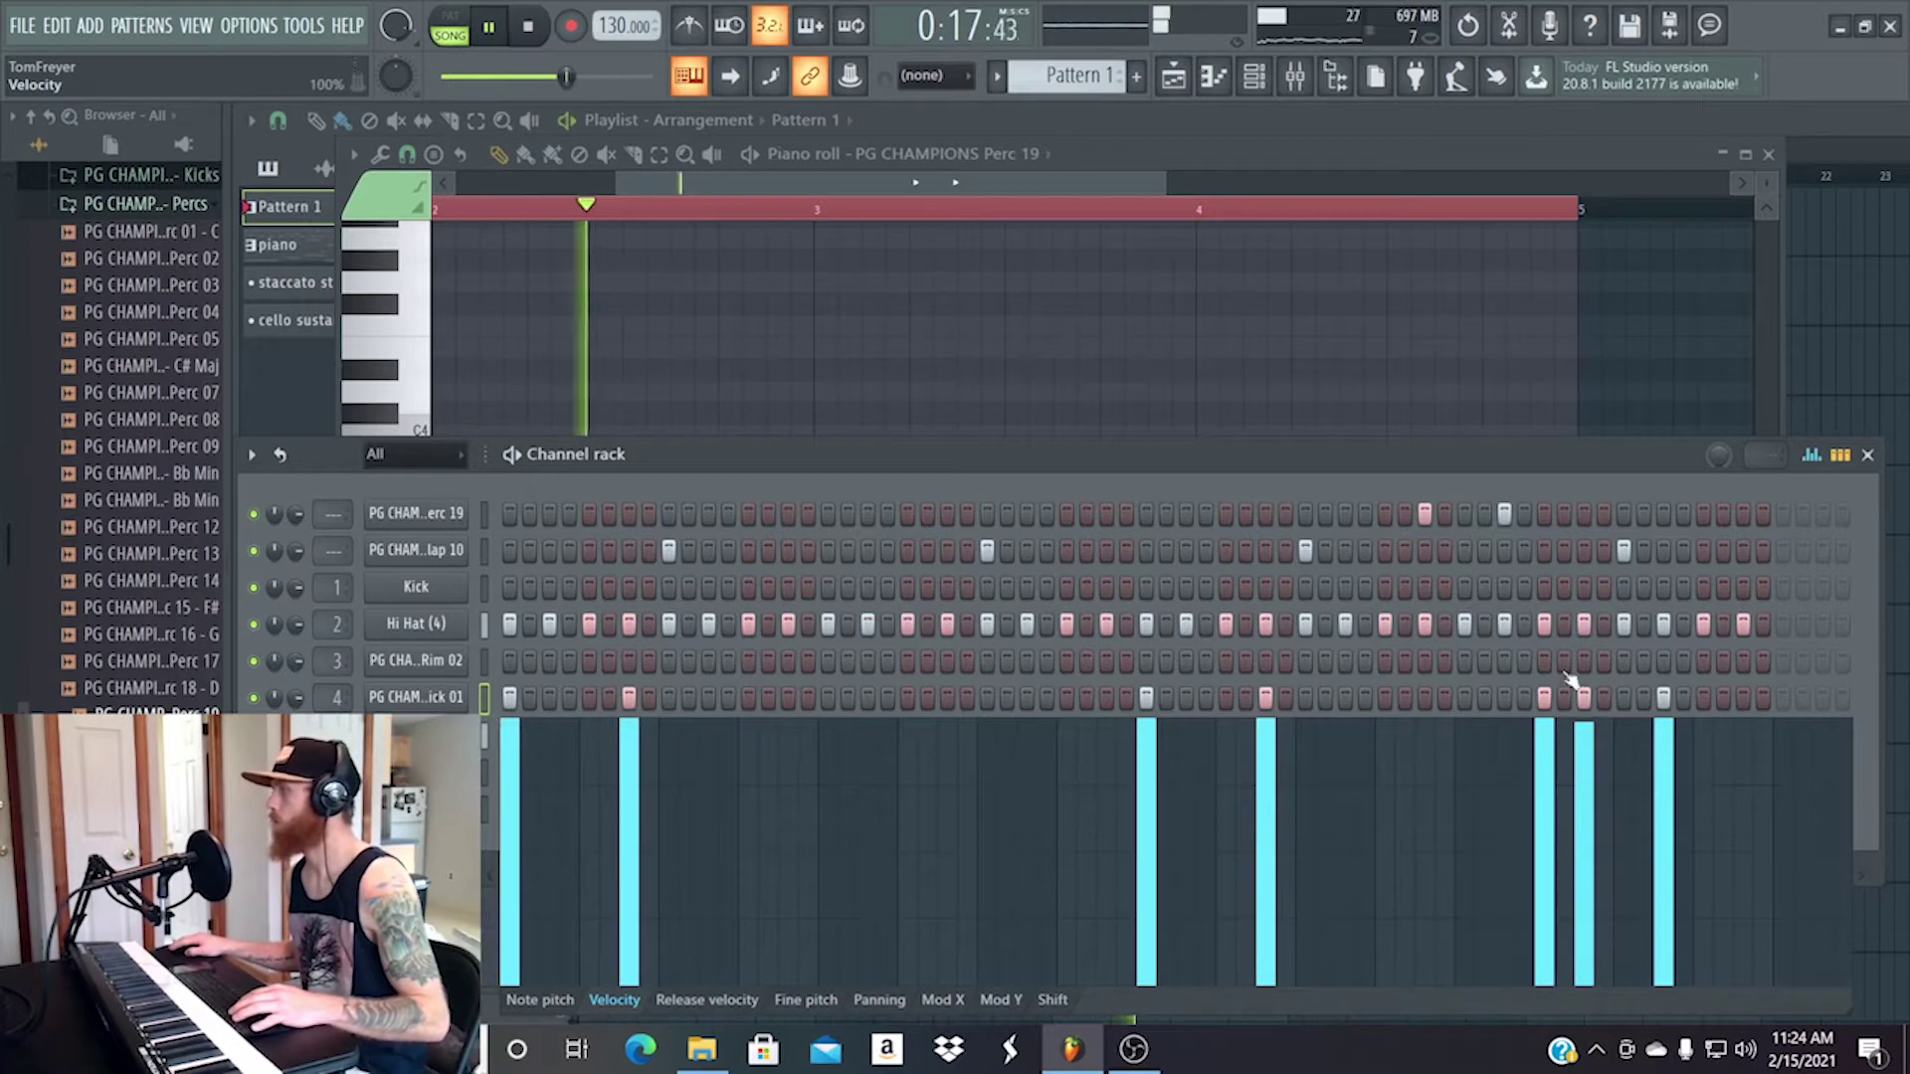
left_click(1544, 743)
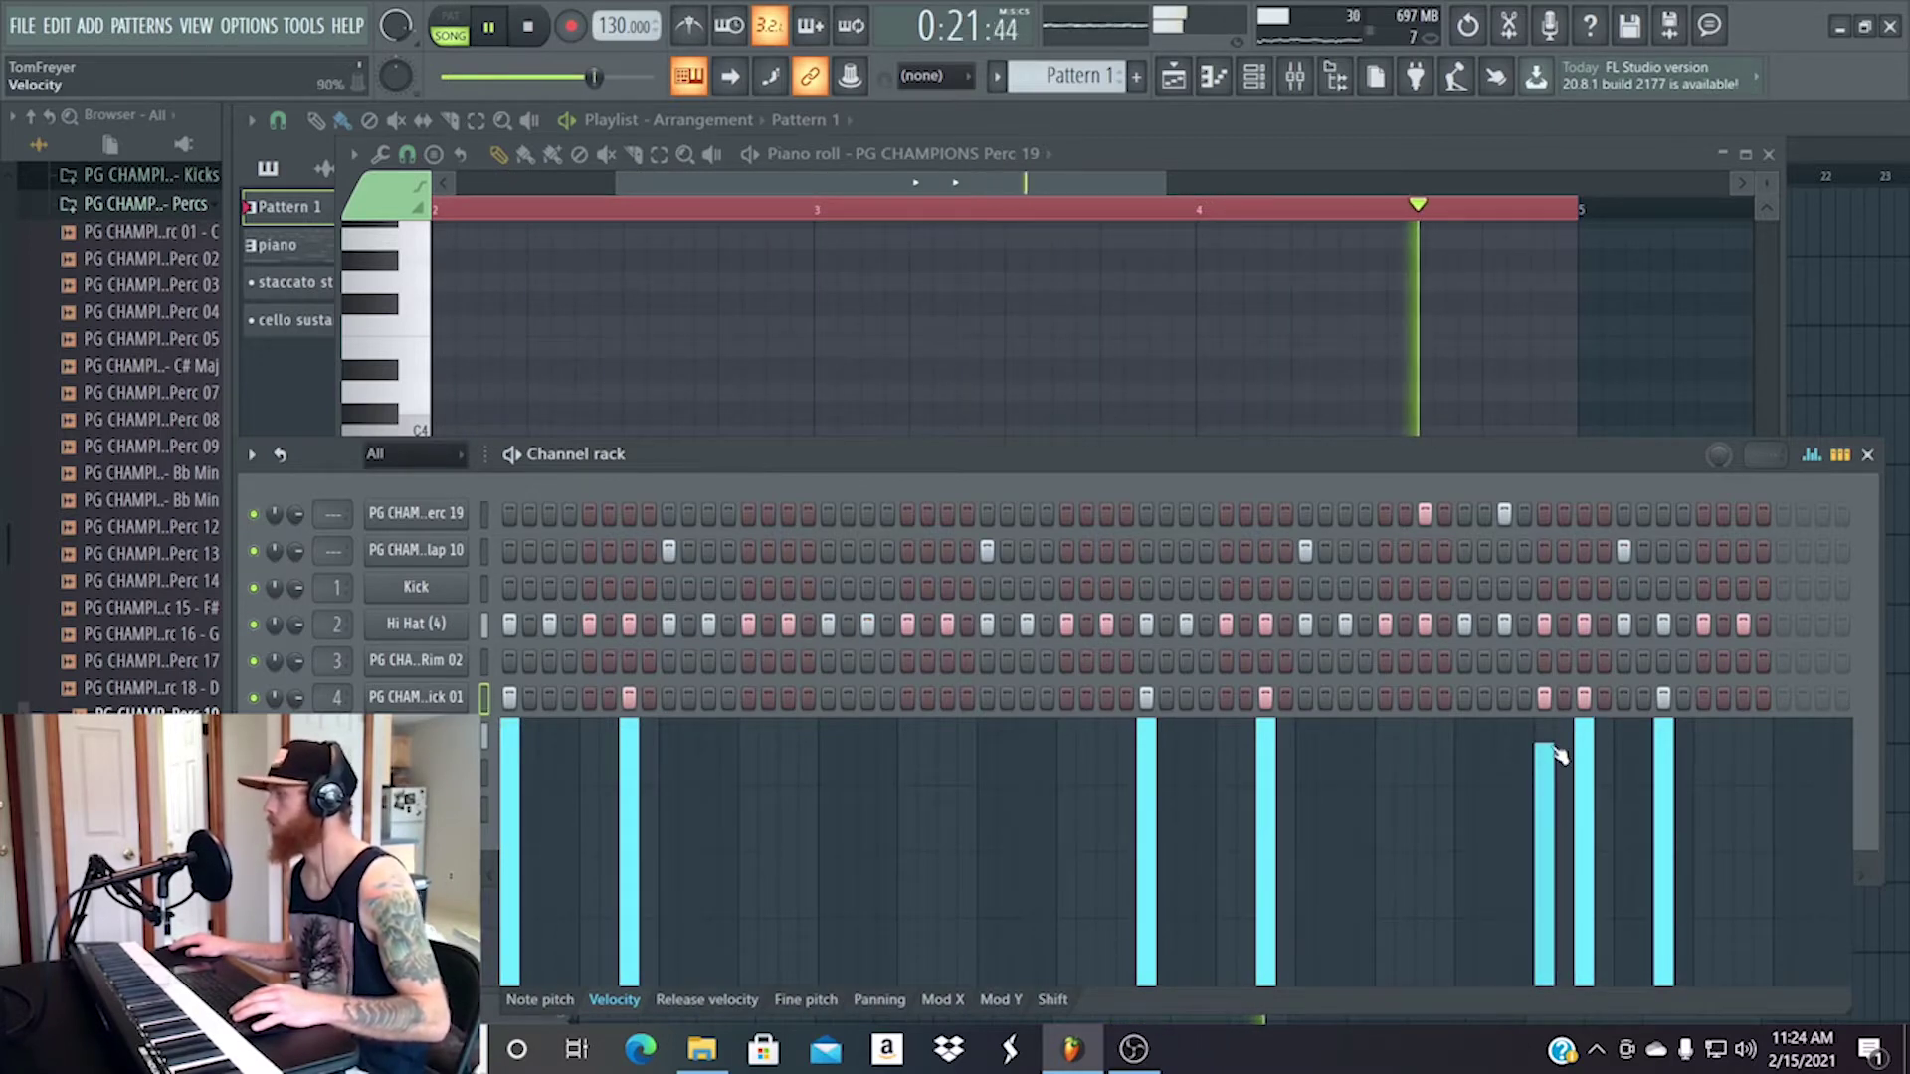
left_click_drag(1544, 733, 1544, 662)
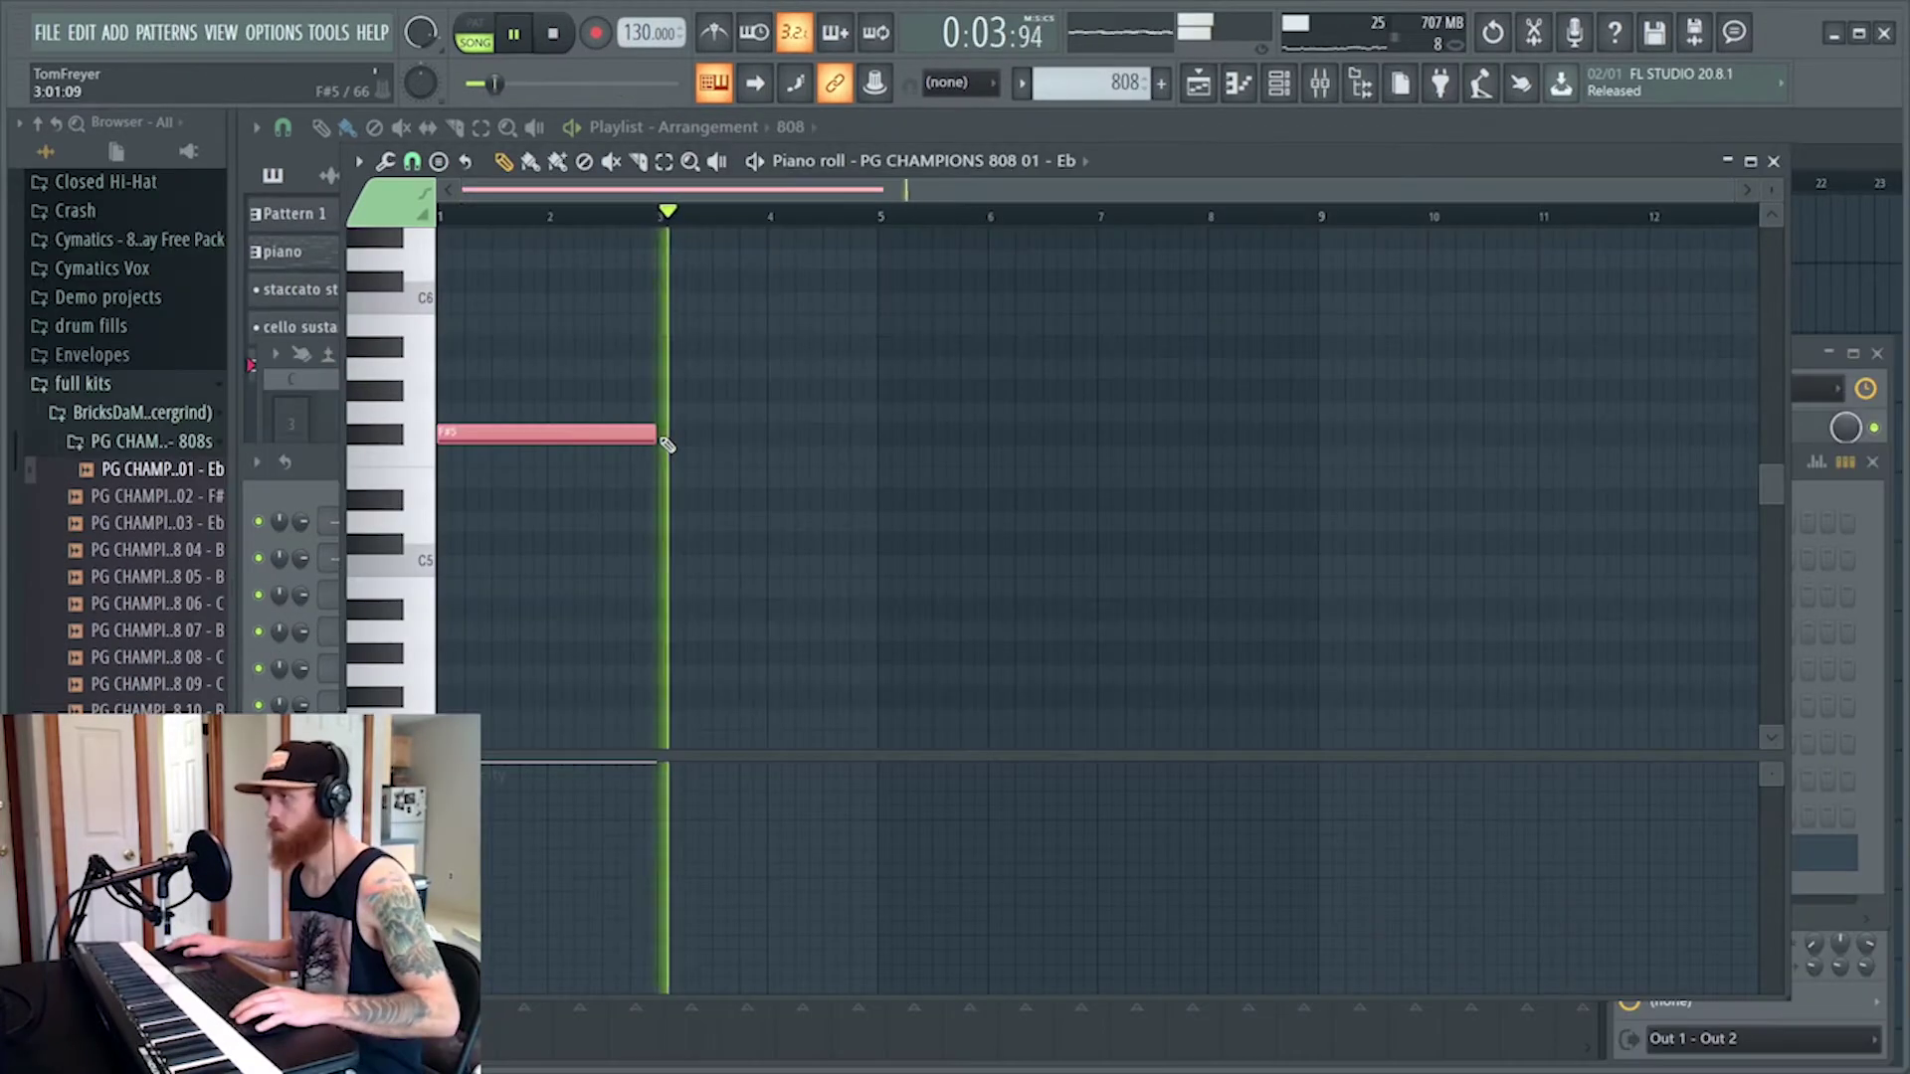
Extend the 808's F#5 note to the start of bar 3 and play it back
key("space")
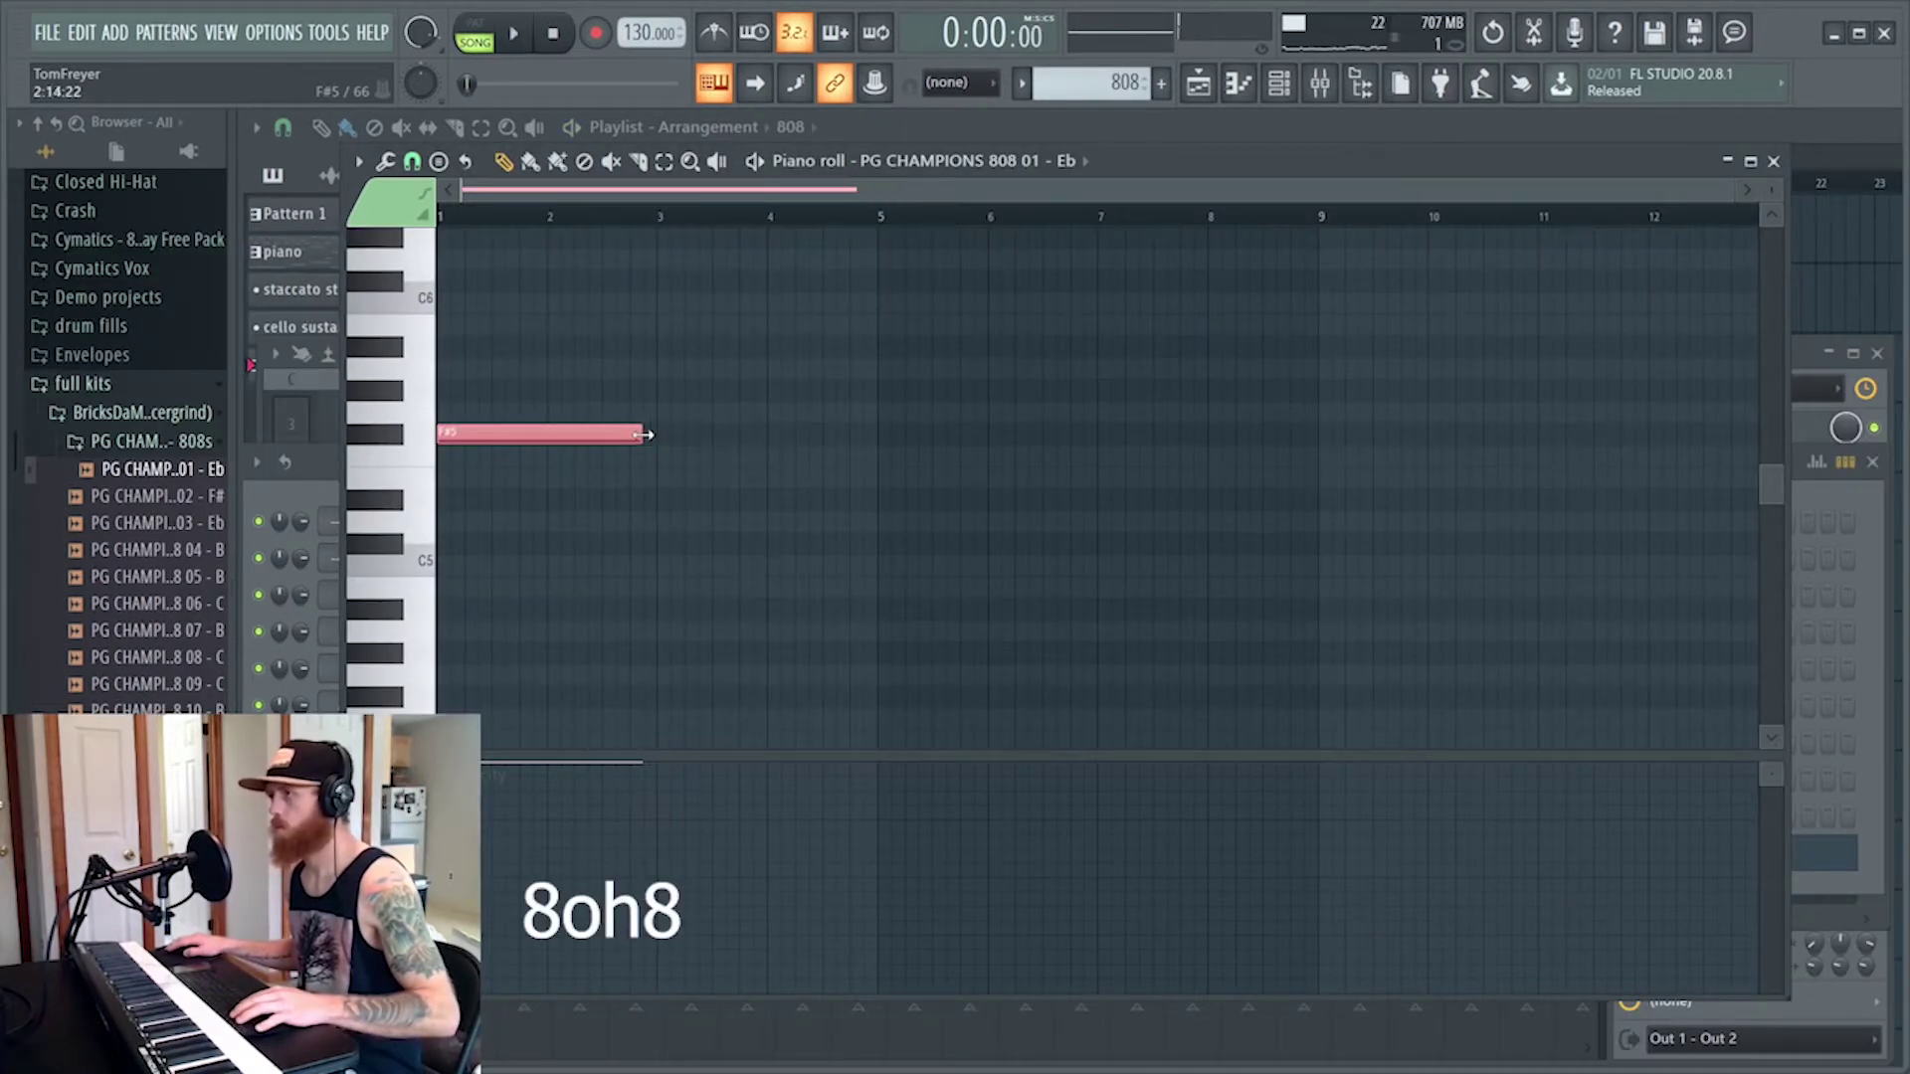
left_click_drag(643, 434, 657, 434)
key("space")
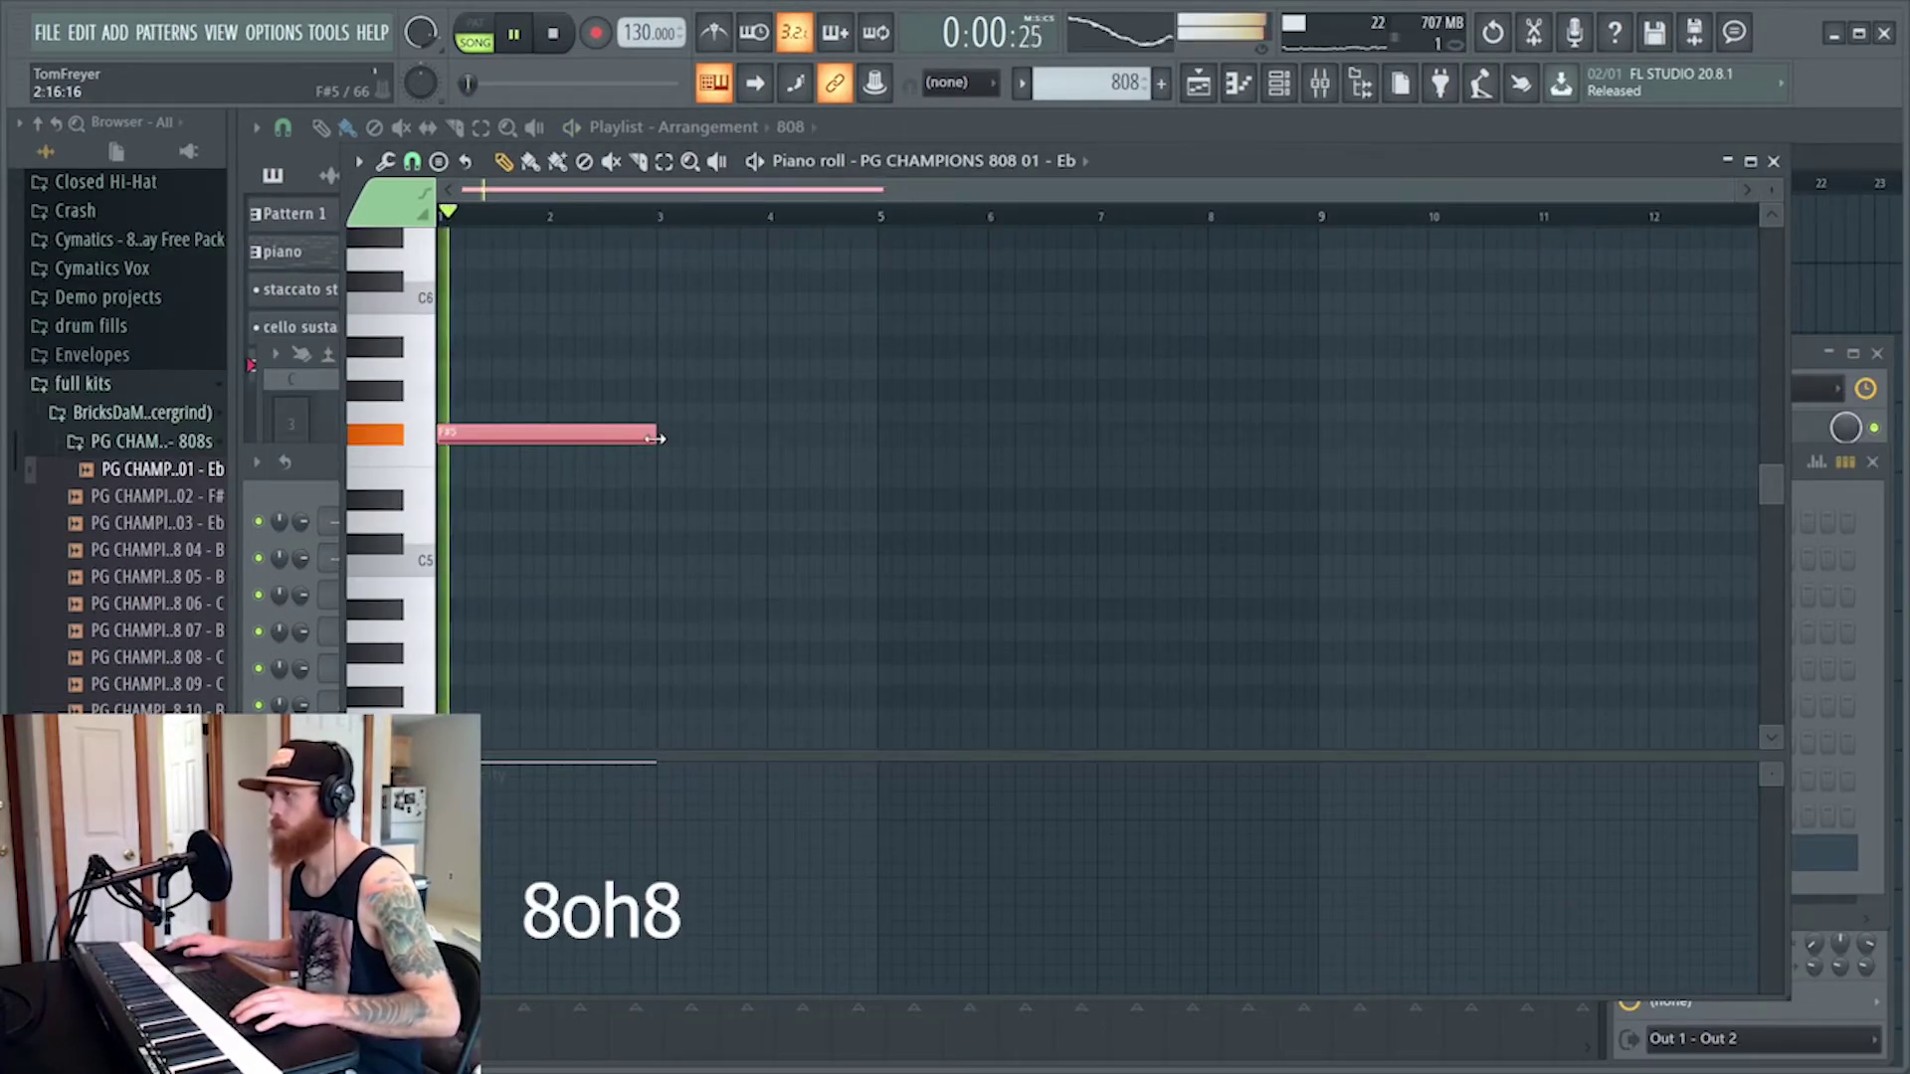
Place three back-to-back G#5 notes, each 0:06:00 long, in the 808 line from the start of bar 3
left_click(662, 388)
scroll(1064, 413, "up", 3)
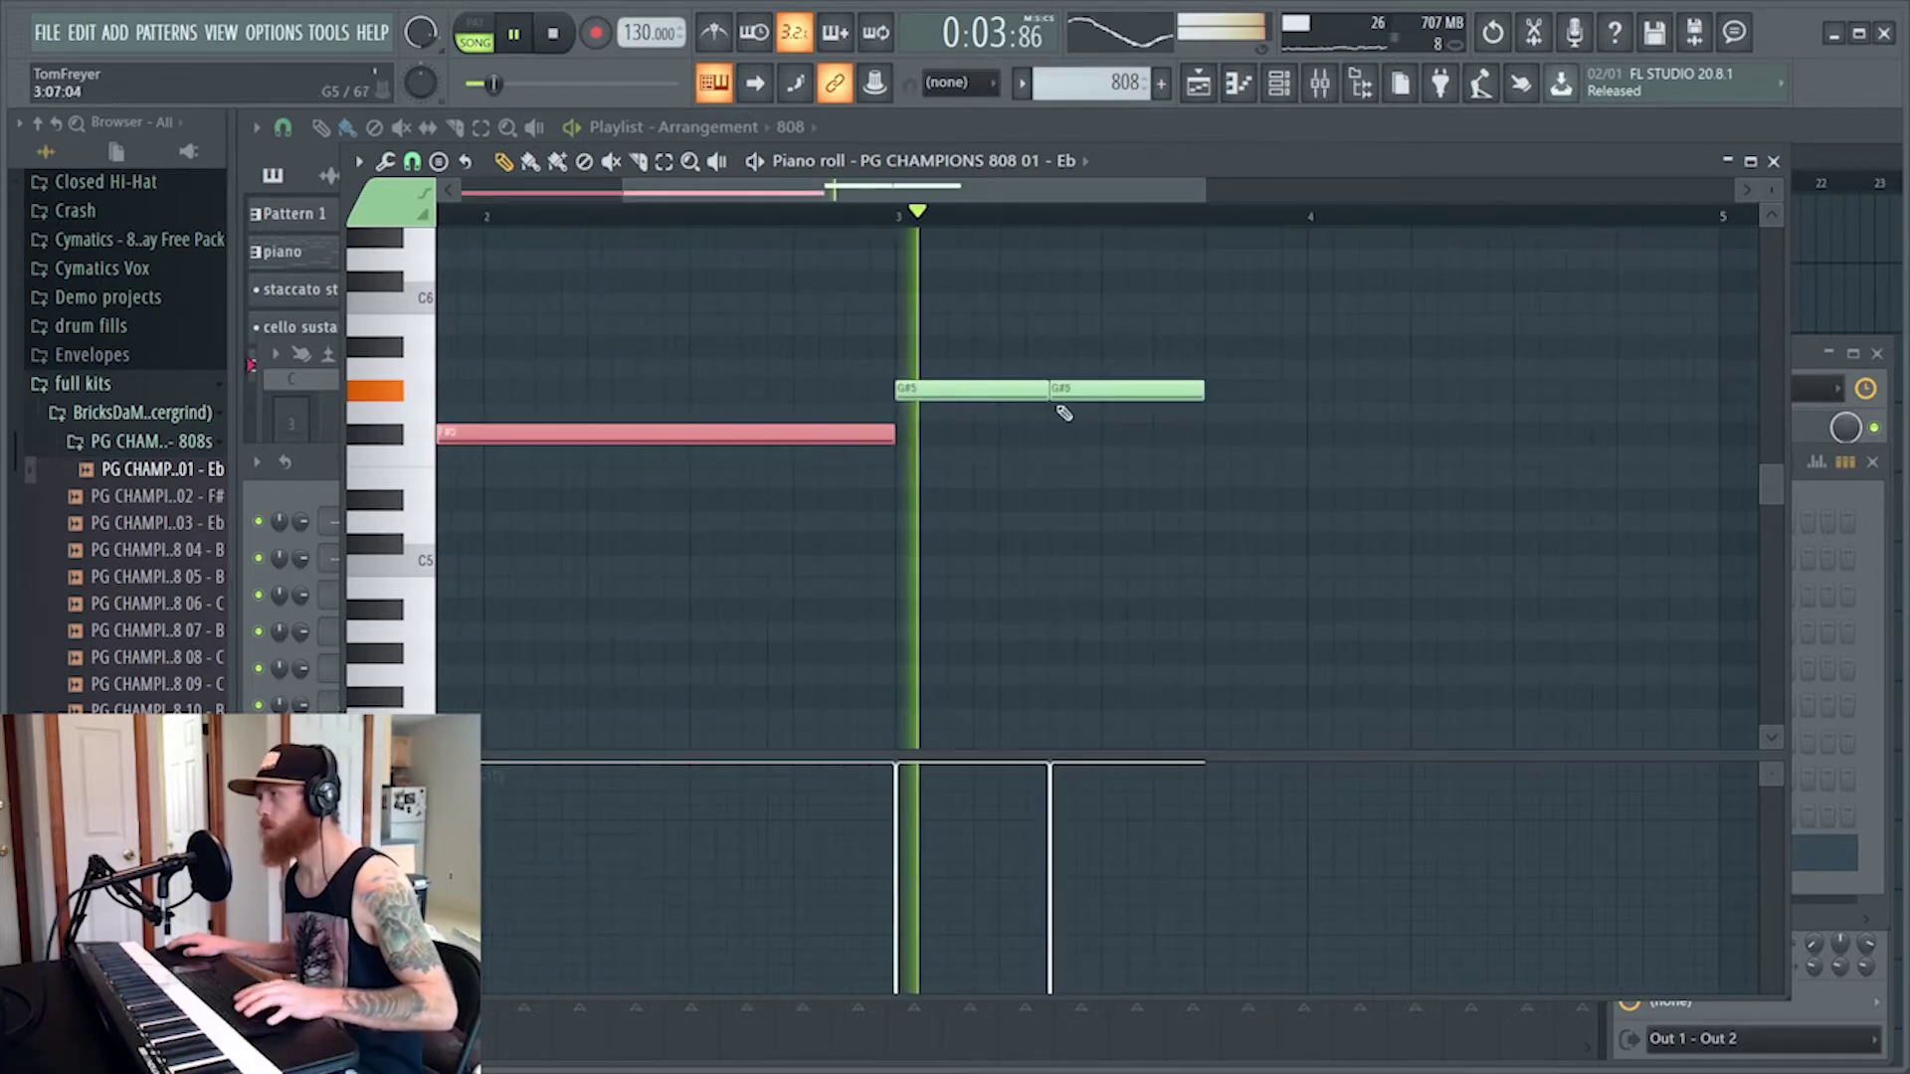
key("space")
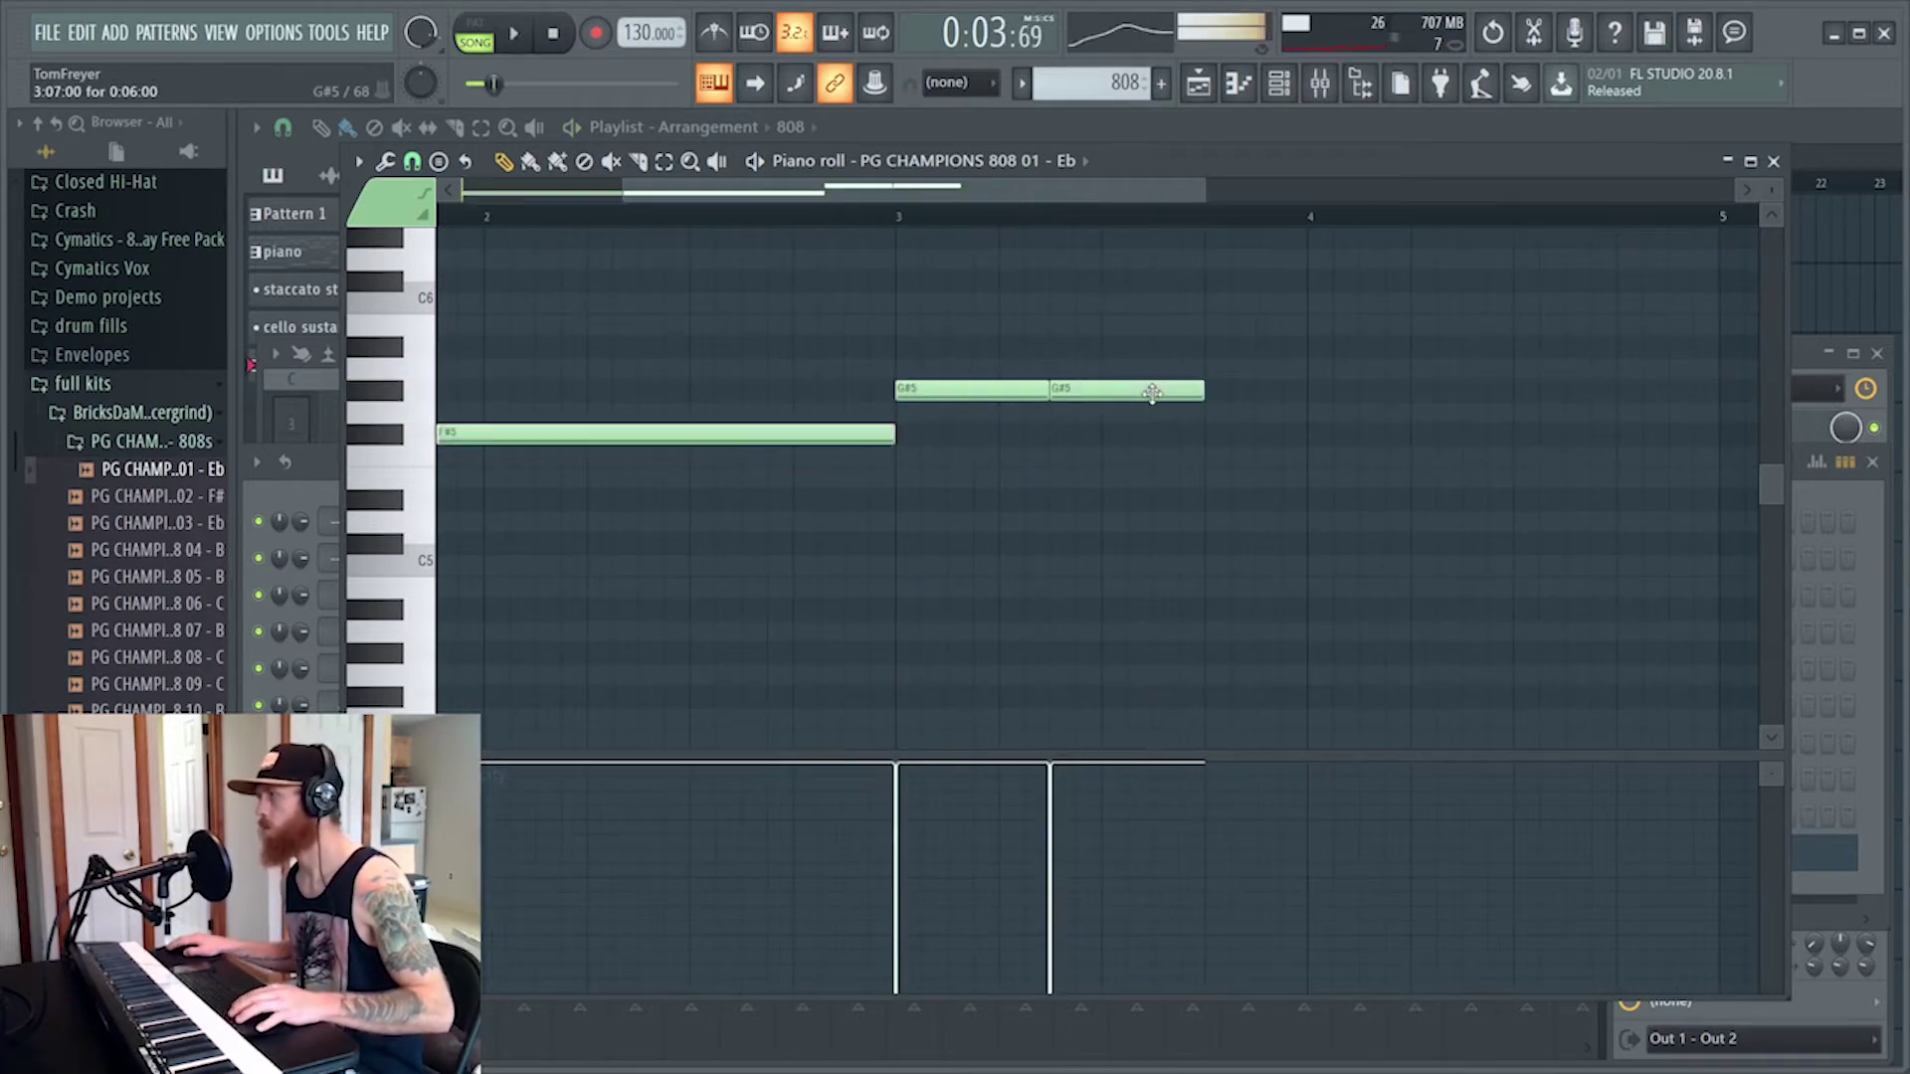
key("space")
left_click(1214, 390)
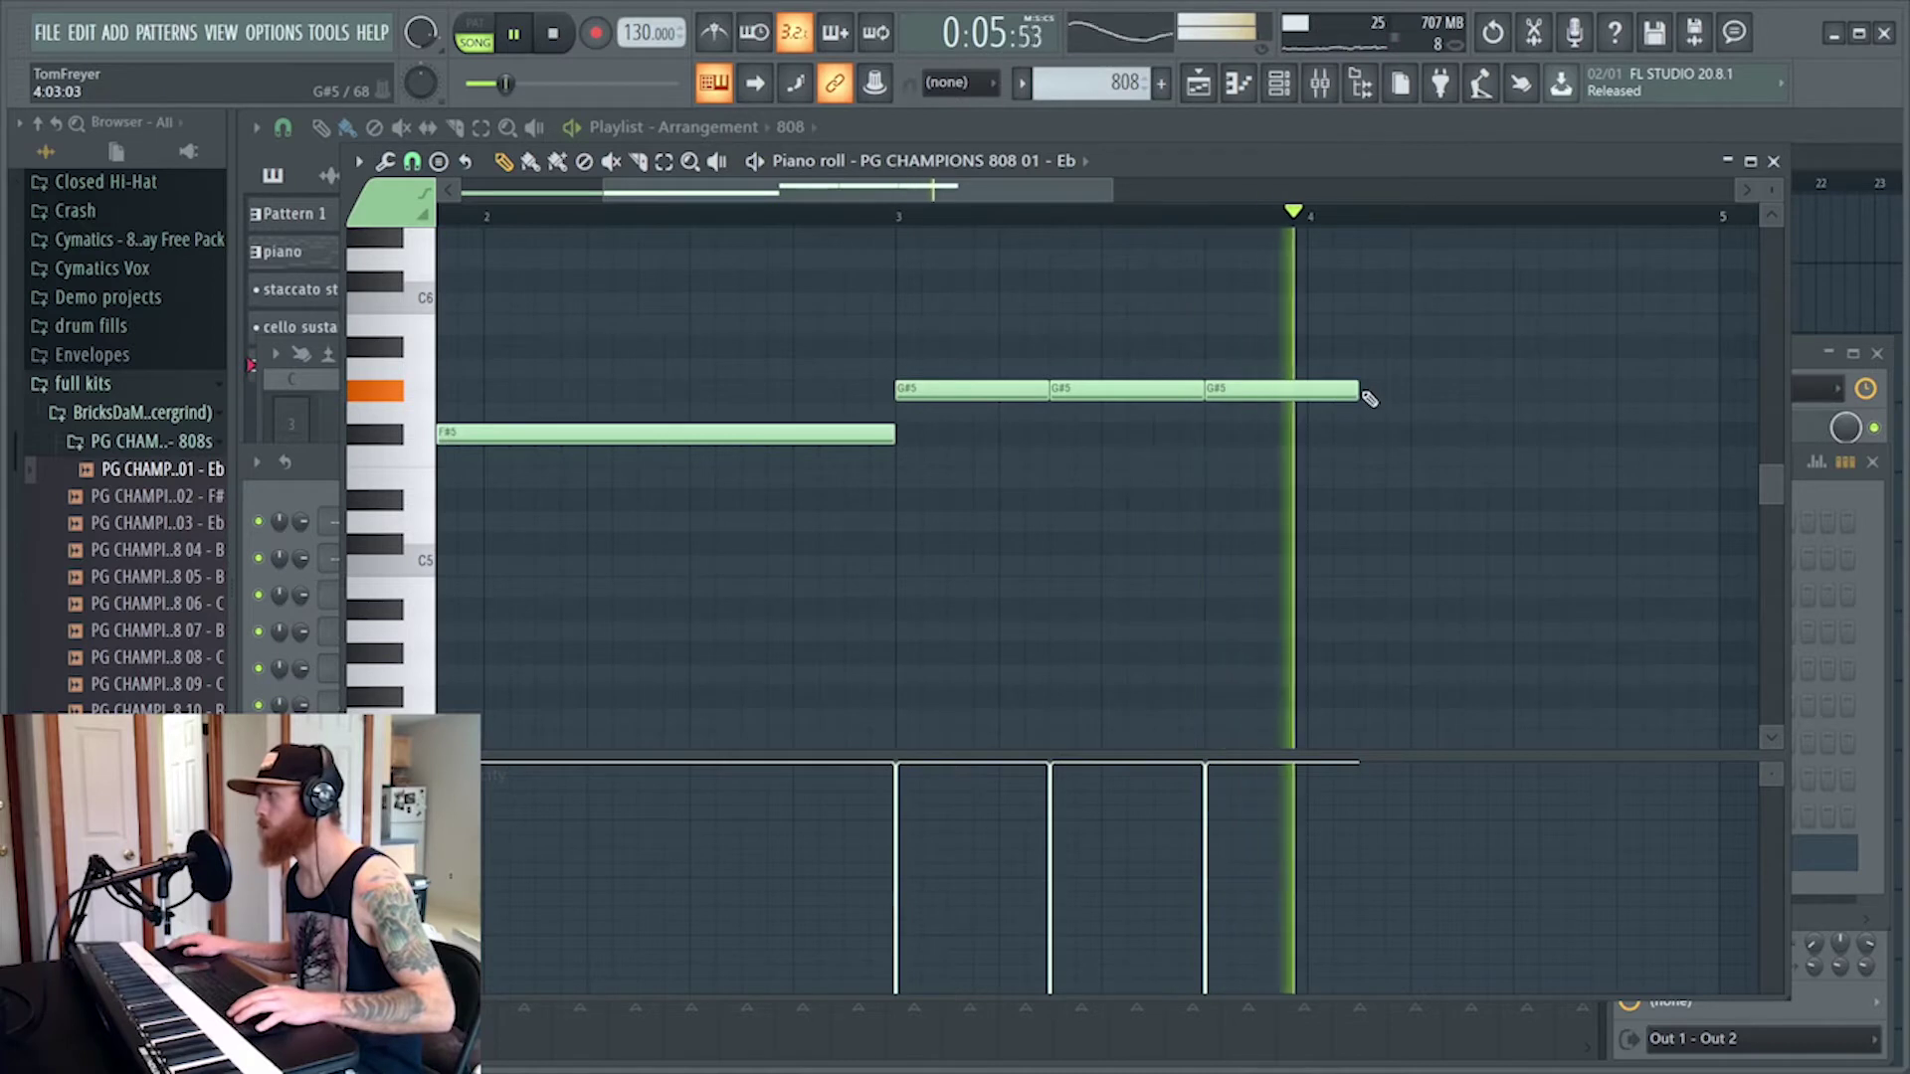
Resize the third G#5 note to 0:04:00, starting at 3:13:00 and ending at the start of bar 4
key("space")
key("space")
mouse_move(1273, 389)
left_mouse_down()
mouse_move(1237, 389)
mouse_move(1273, 389)
left_mouse_up()
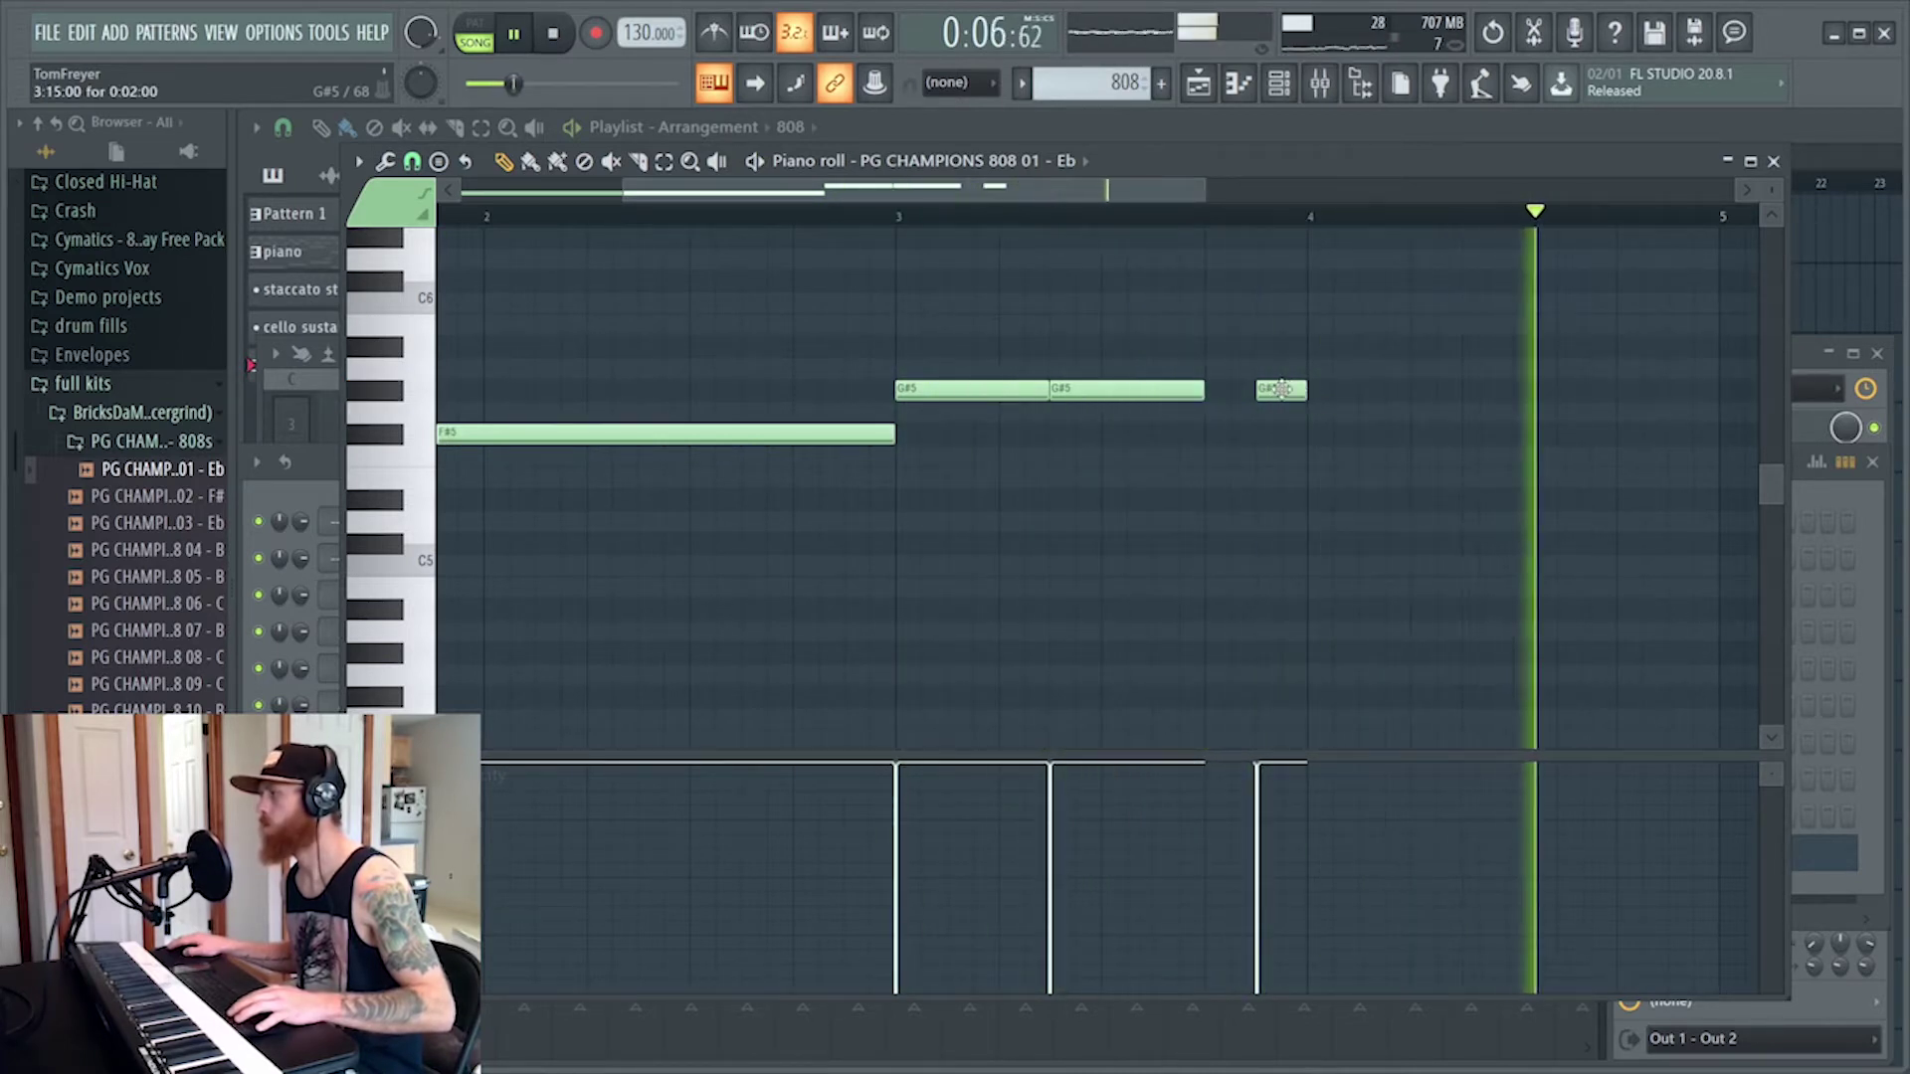
left_click_drag(1278, 389, 1227, 389)
scroll(1338, 428, "up", 2)
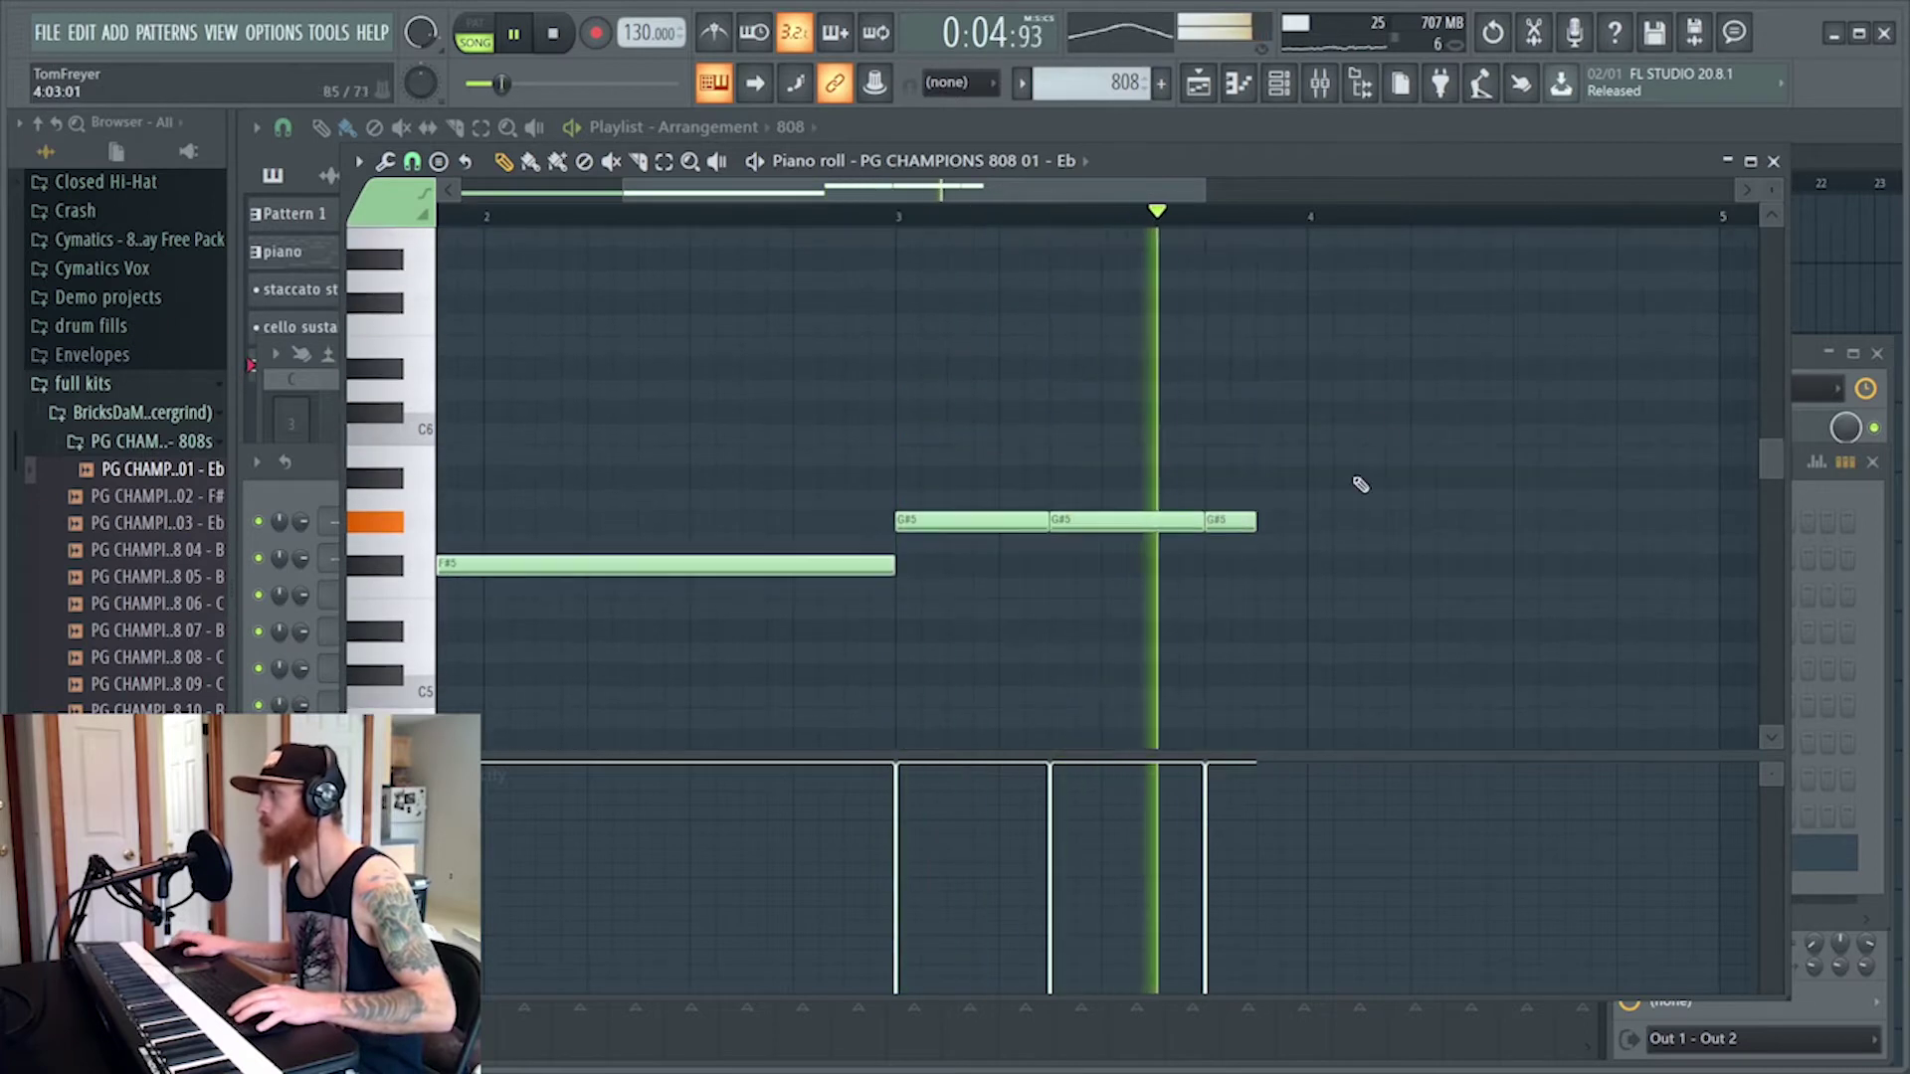
key("space")
left_click_drag(1266, 518, 1291, 509)
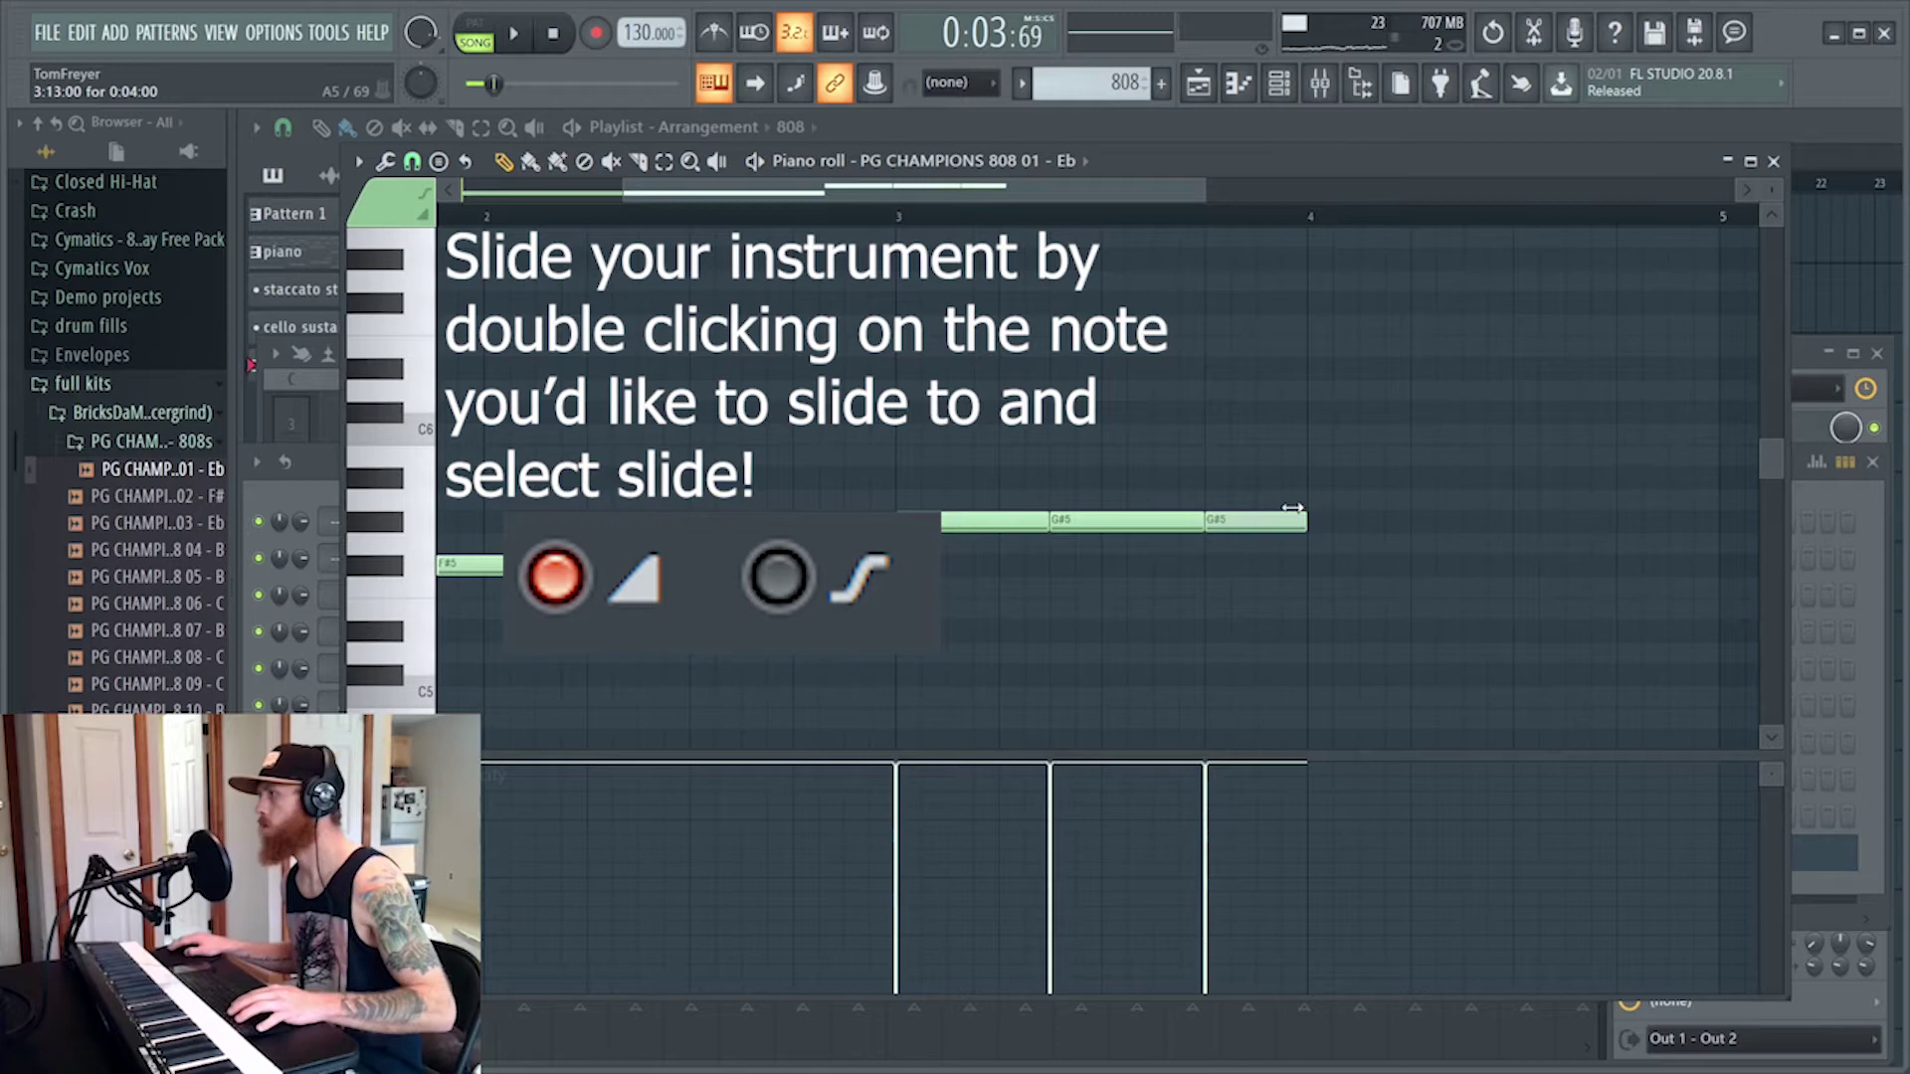
Add a D#6 note at 3:13:00 above the last G#5 and turn it into a slide note
key("space")
left_click(1211, 368)
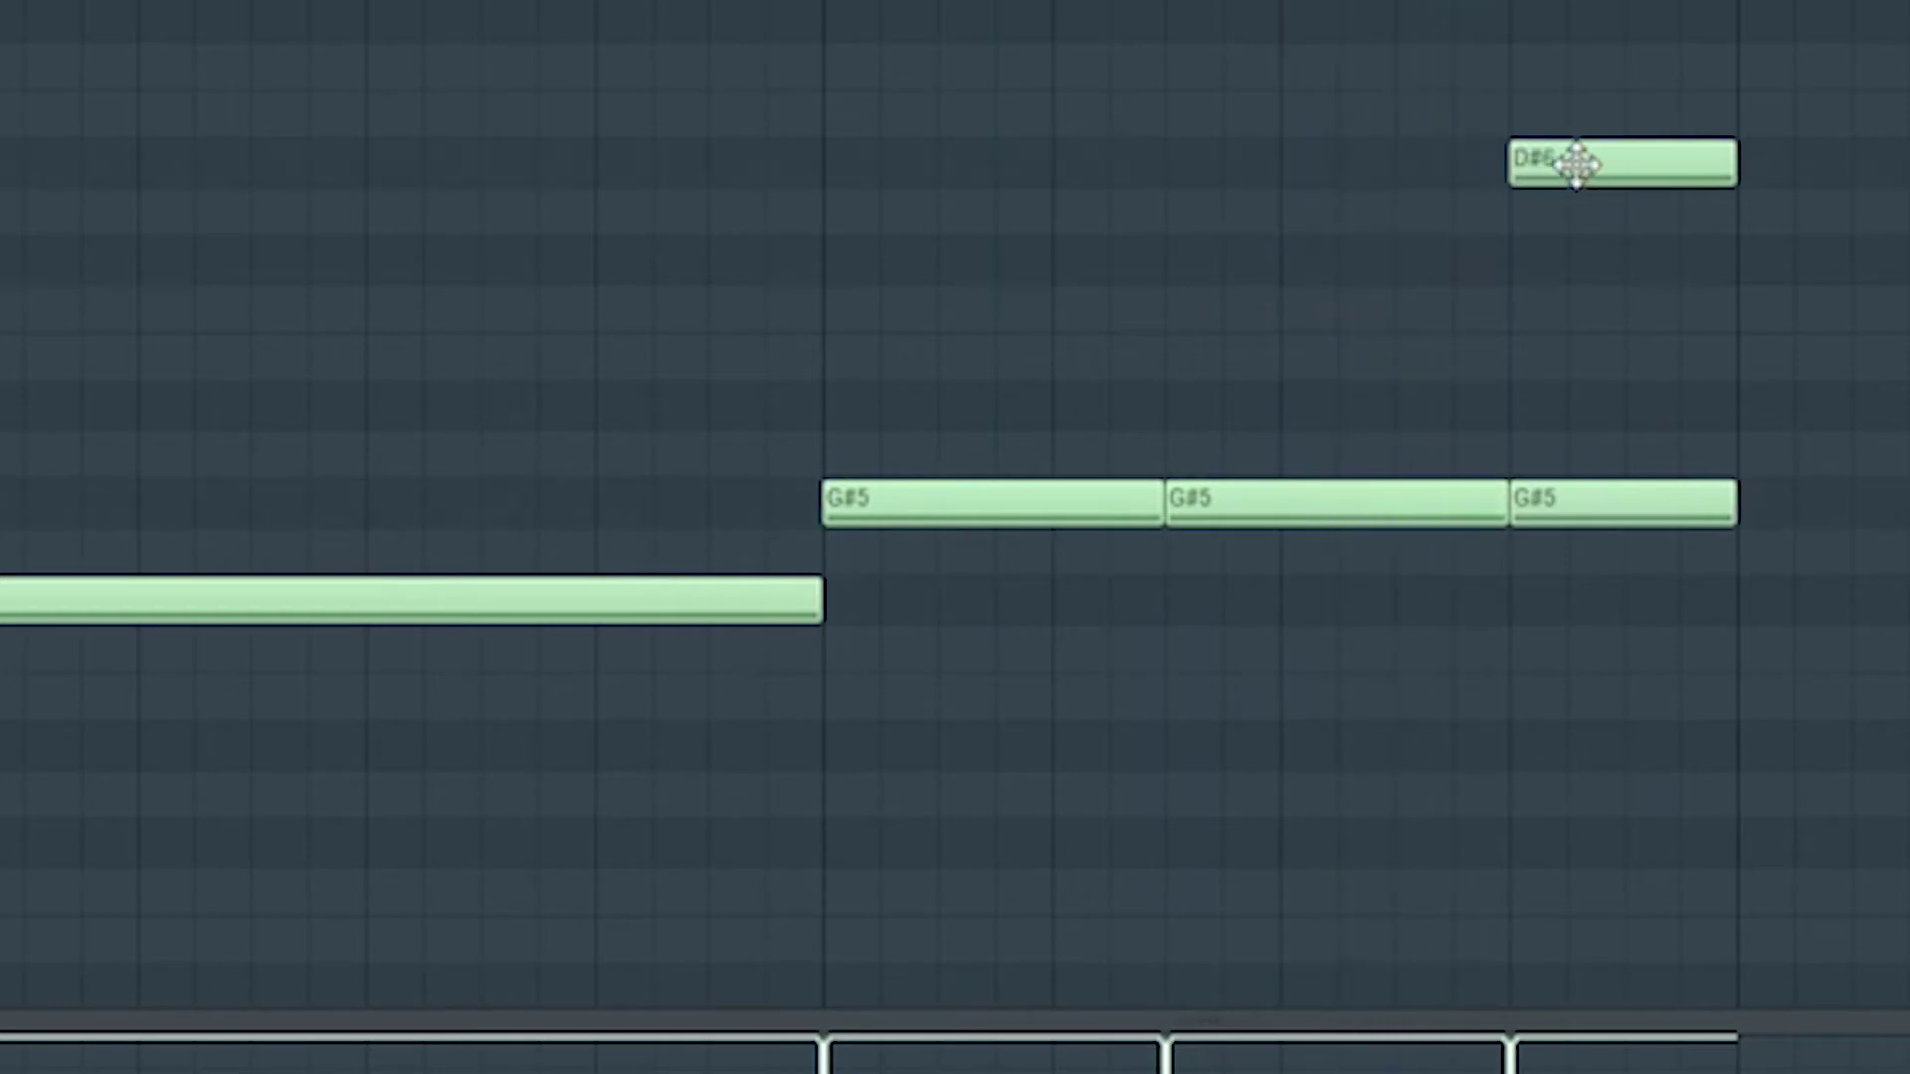
double_click(1577, 164)
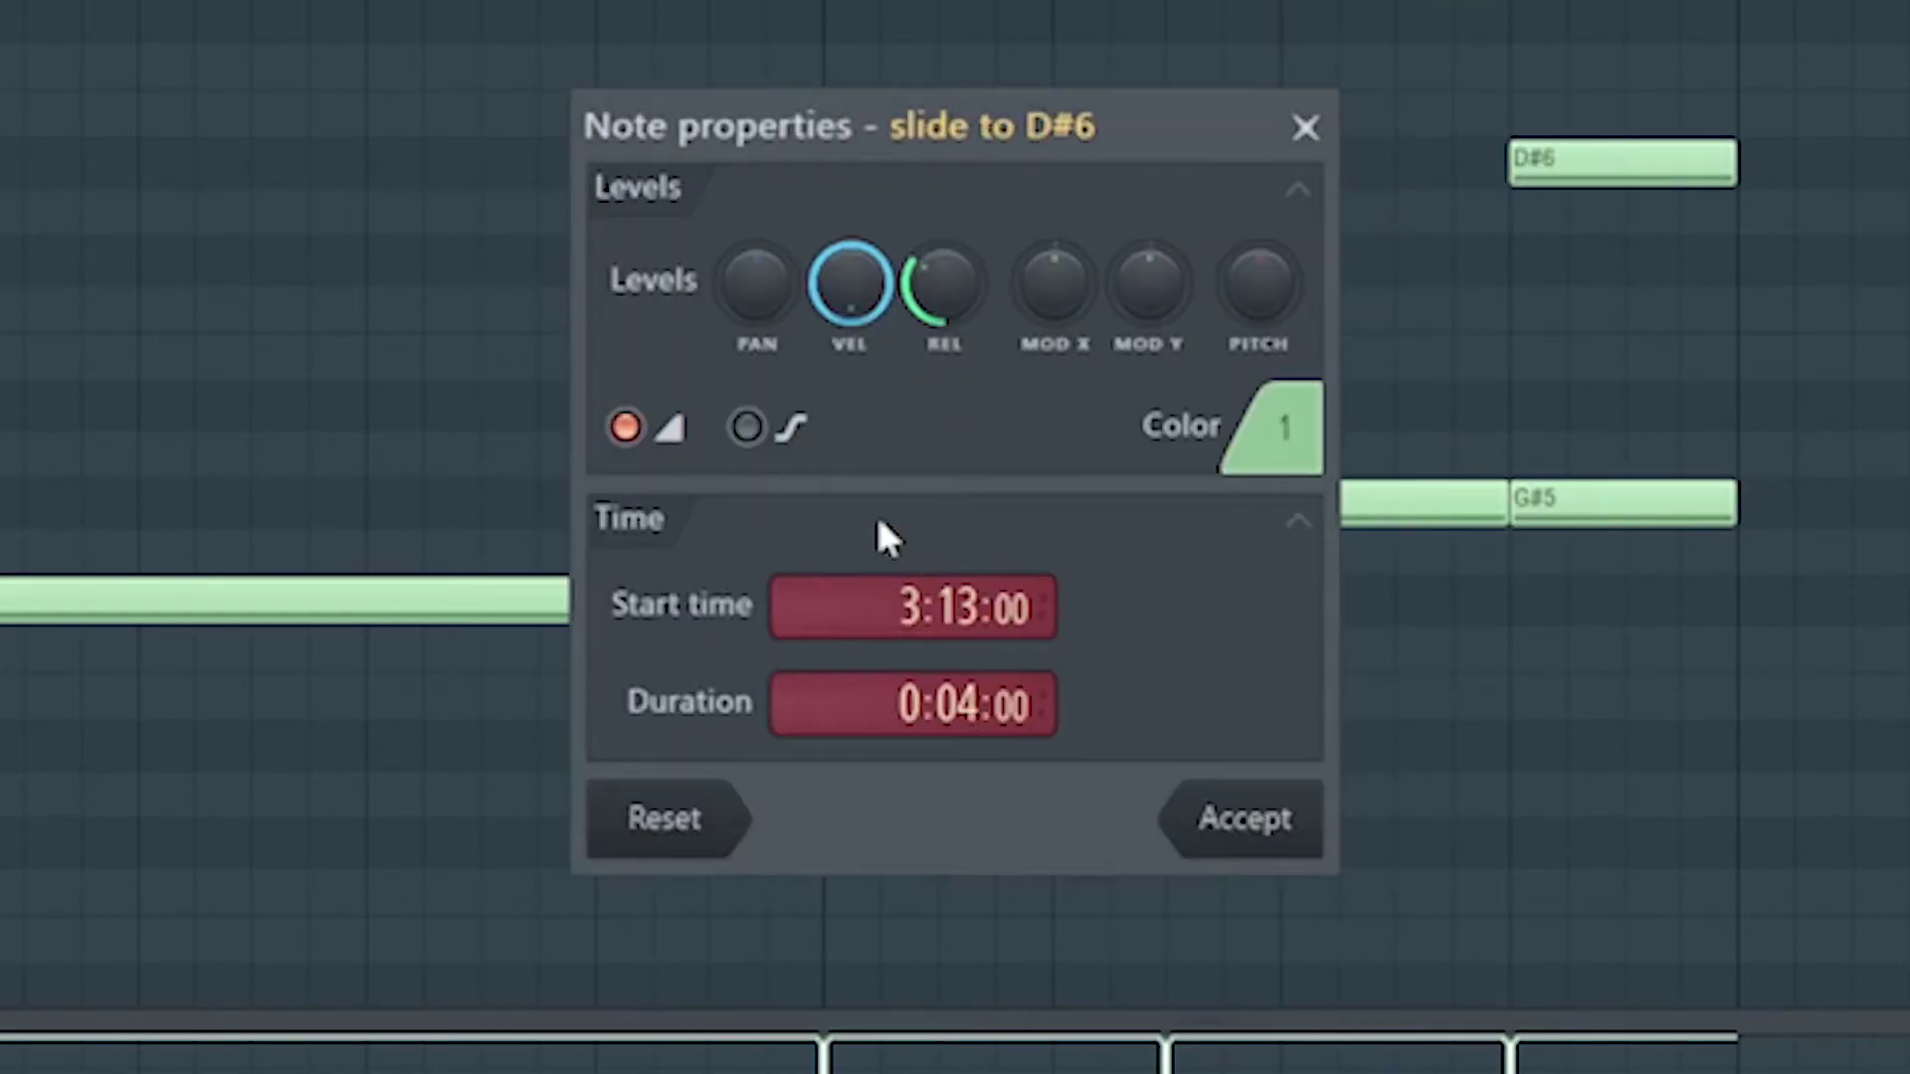
left_click(1255, 817)
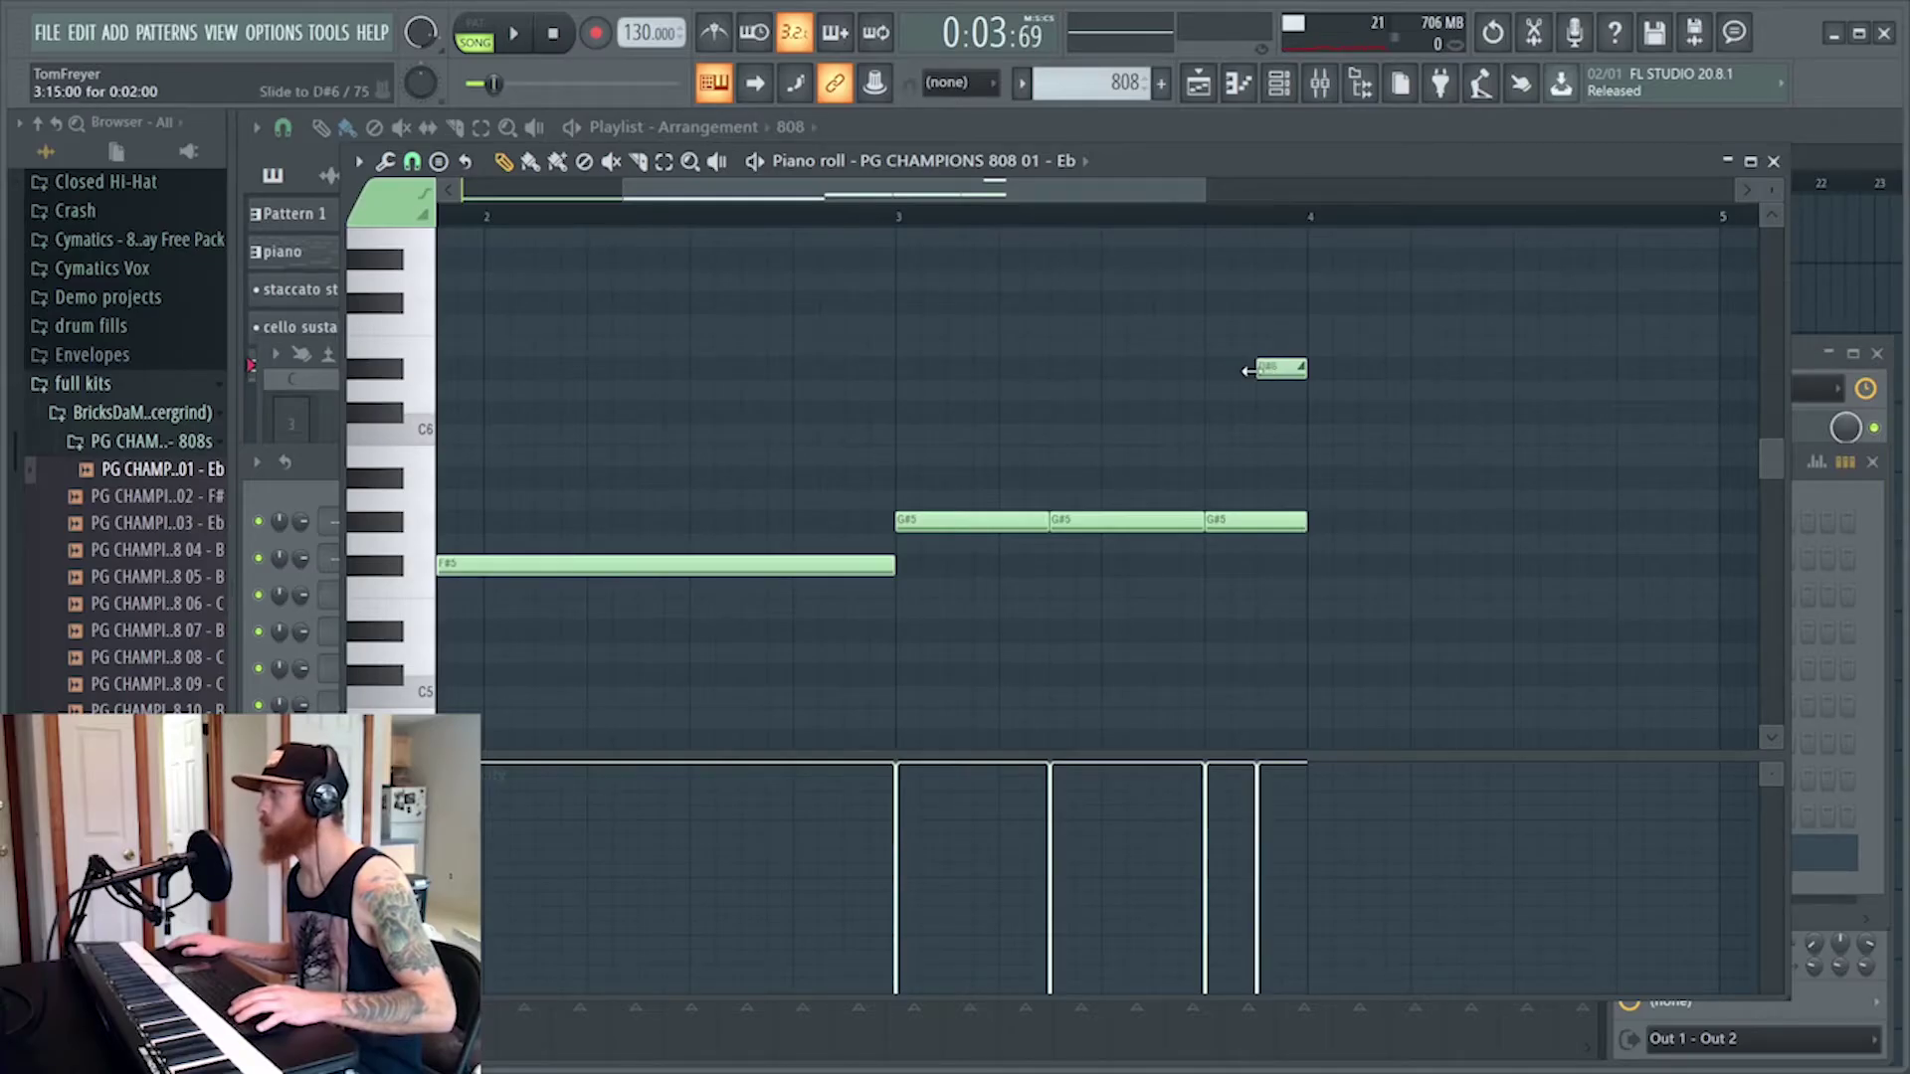
Play back the 808 line and add an A#5 note at the start of bar 4
key("space")
left_click(1333, 476)
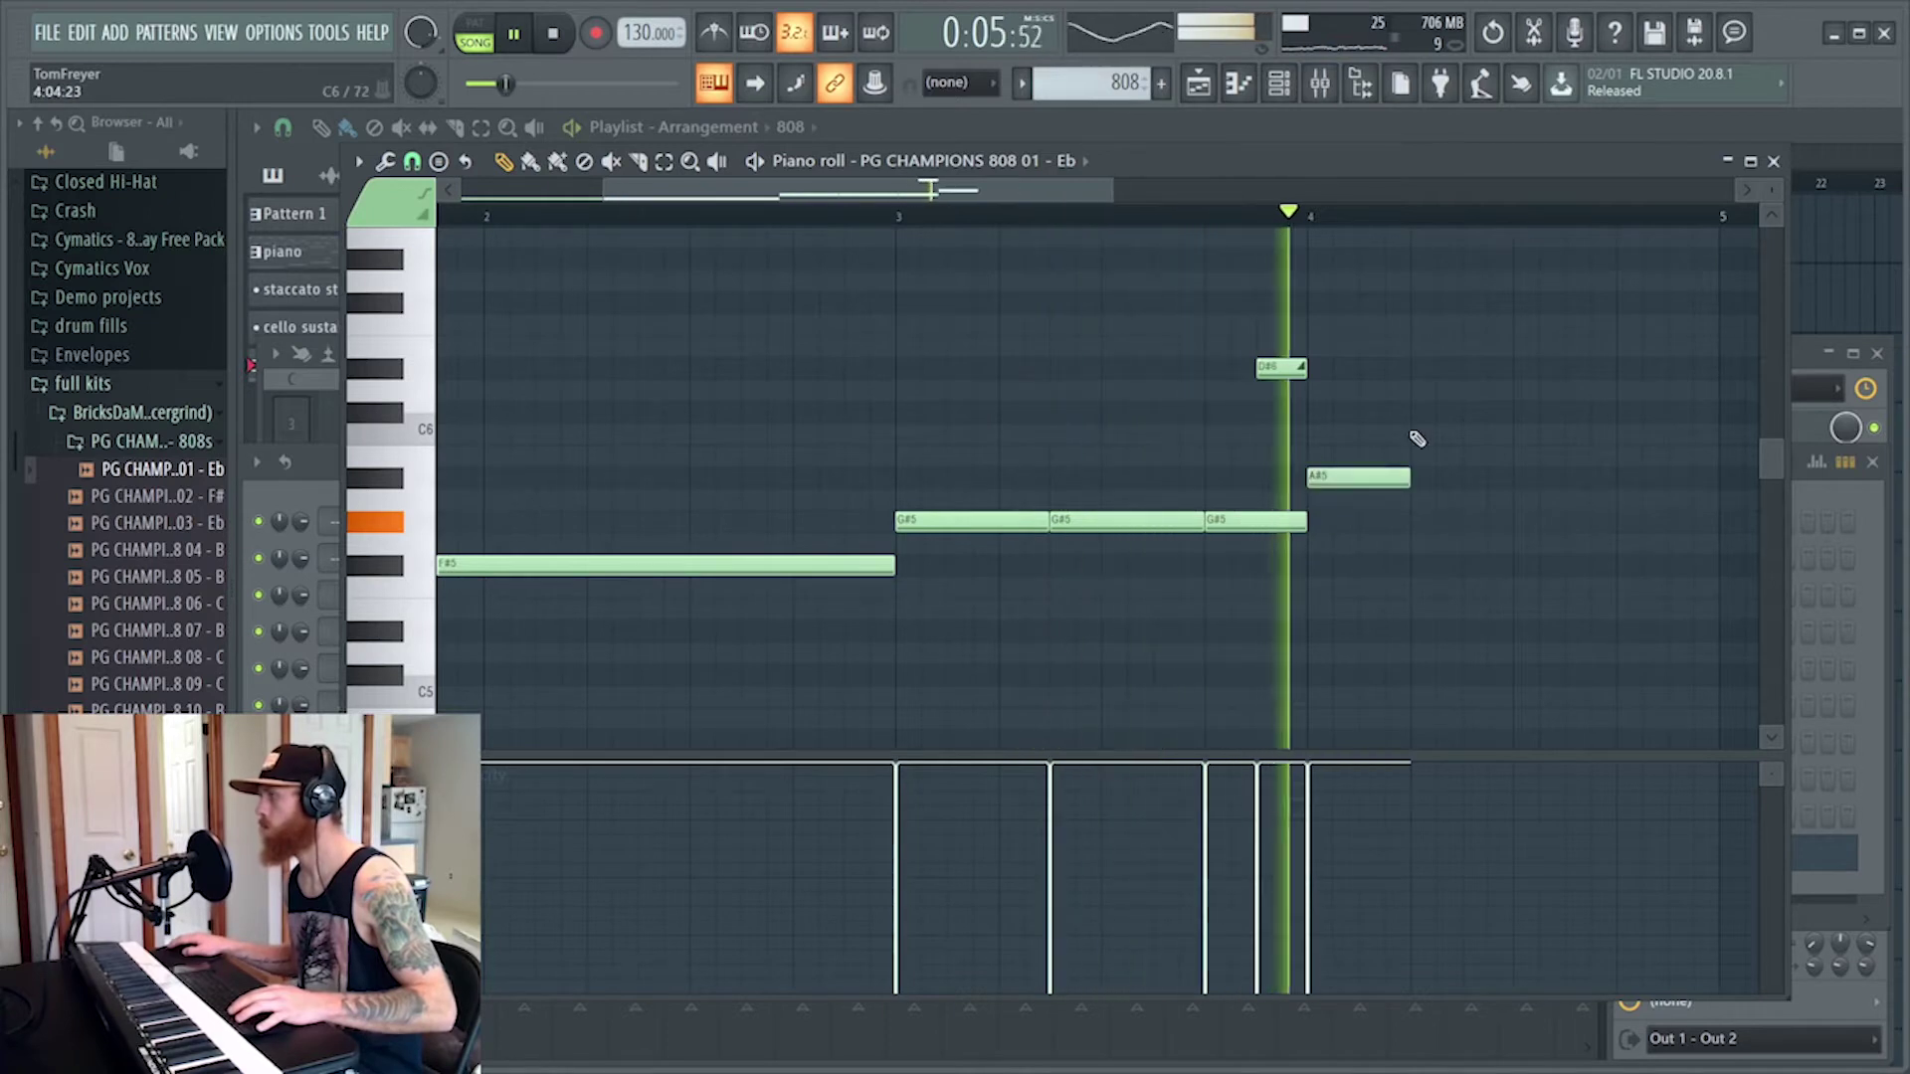
Shorten the D#6 slide note above the last G#5 to one step and play back the 808 line
left_click_drag(1306, 368, 1281, 368)
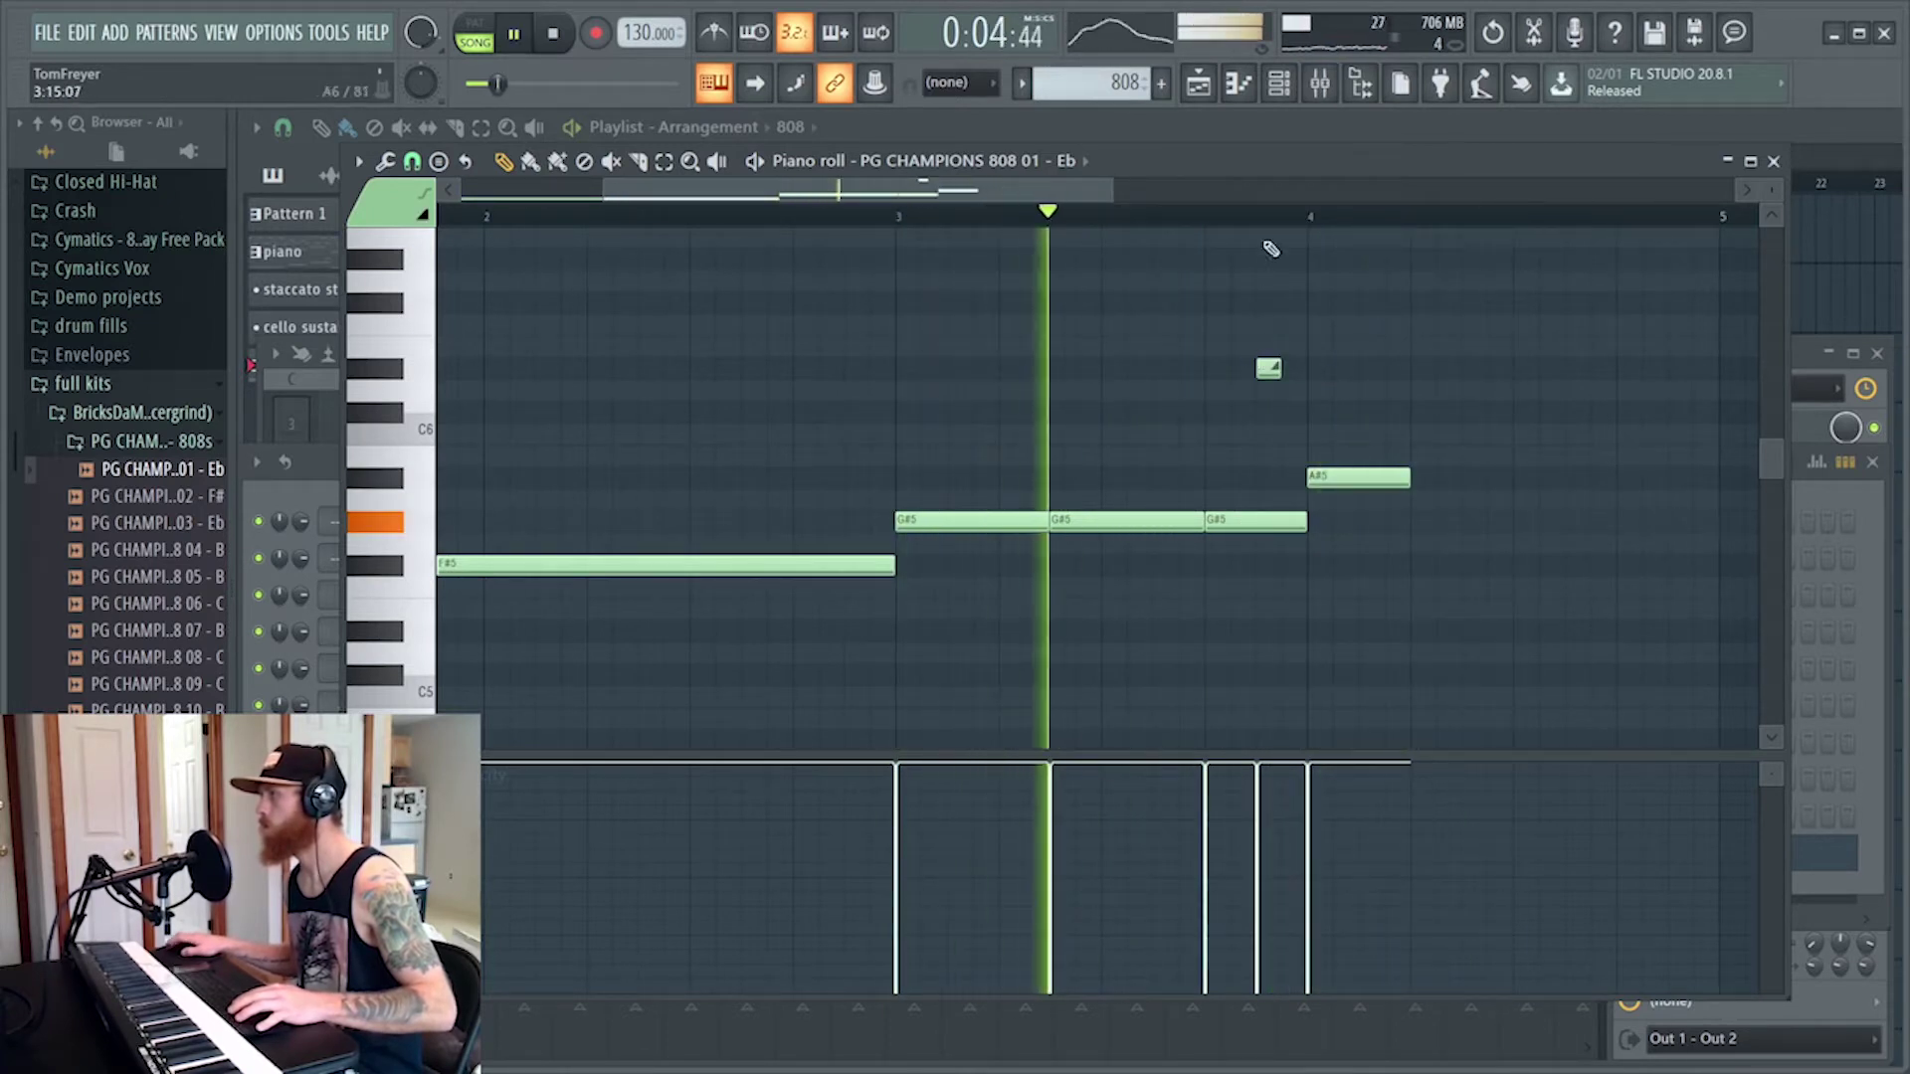
scroll(1313, 219, "up", 3)
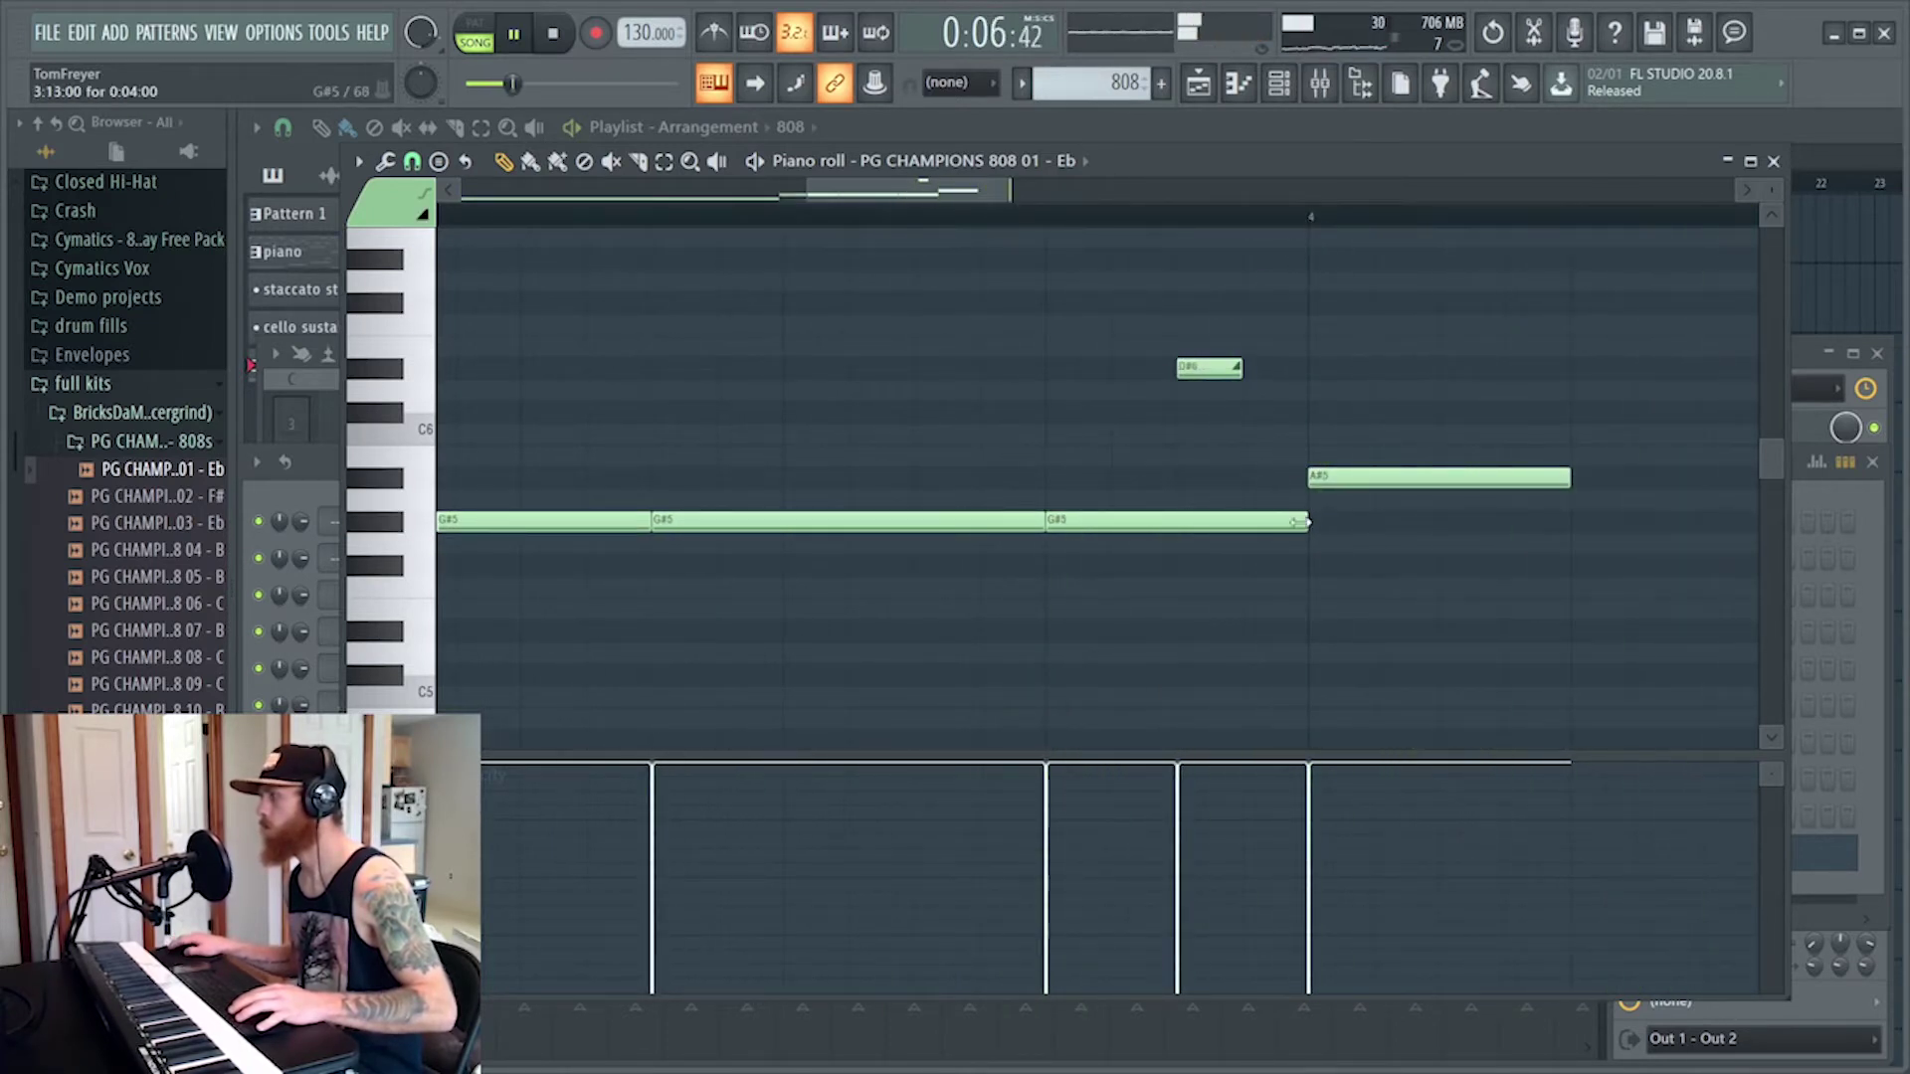
key("space")
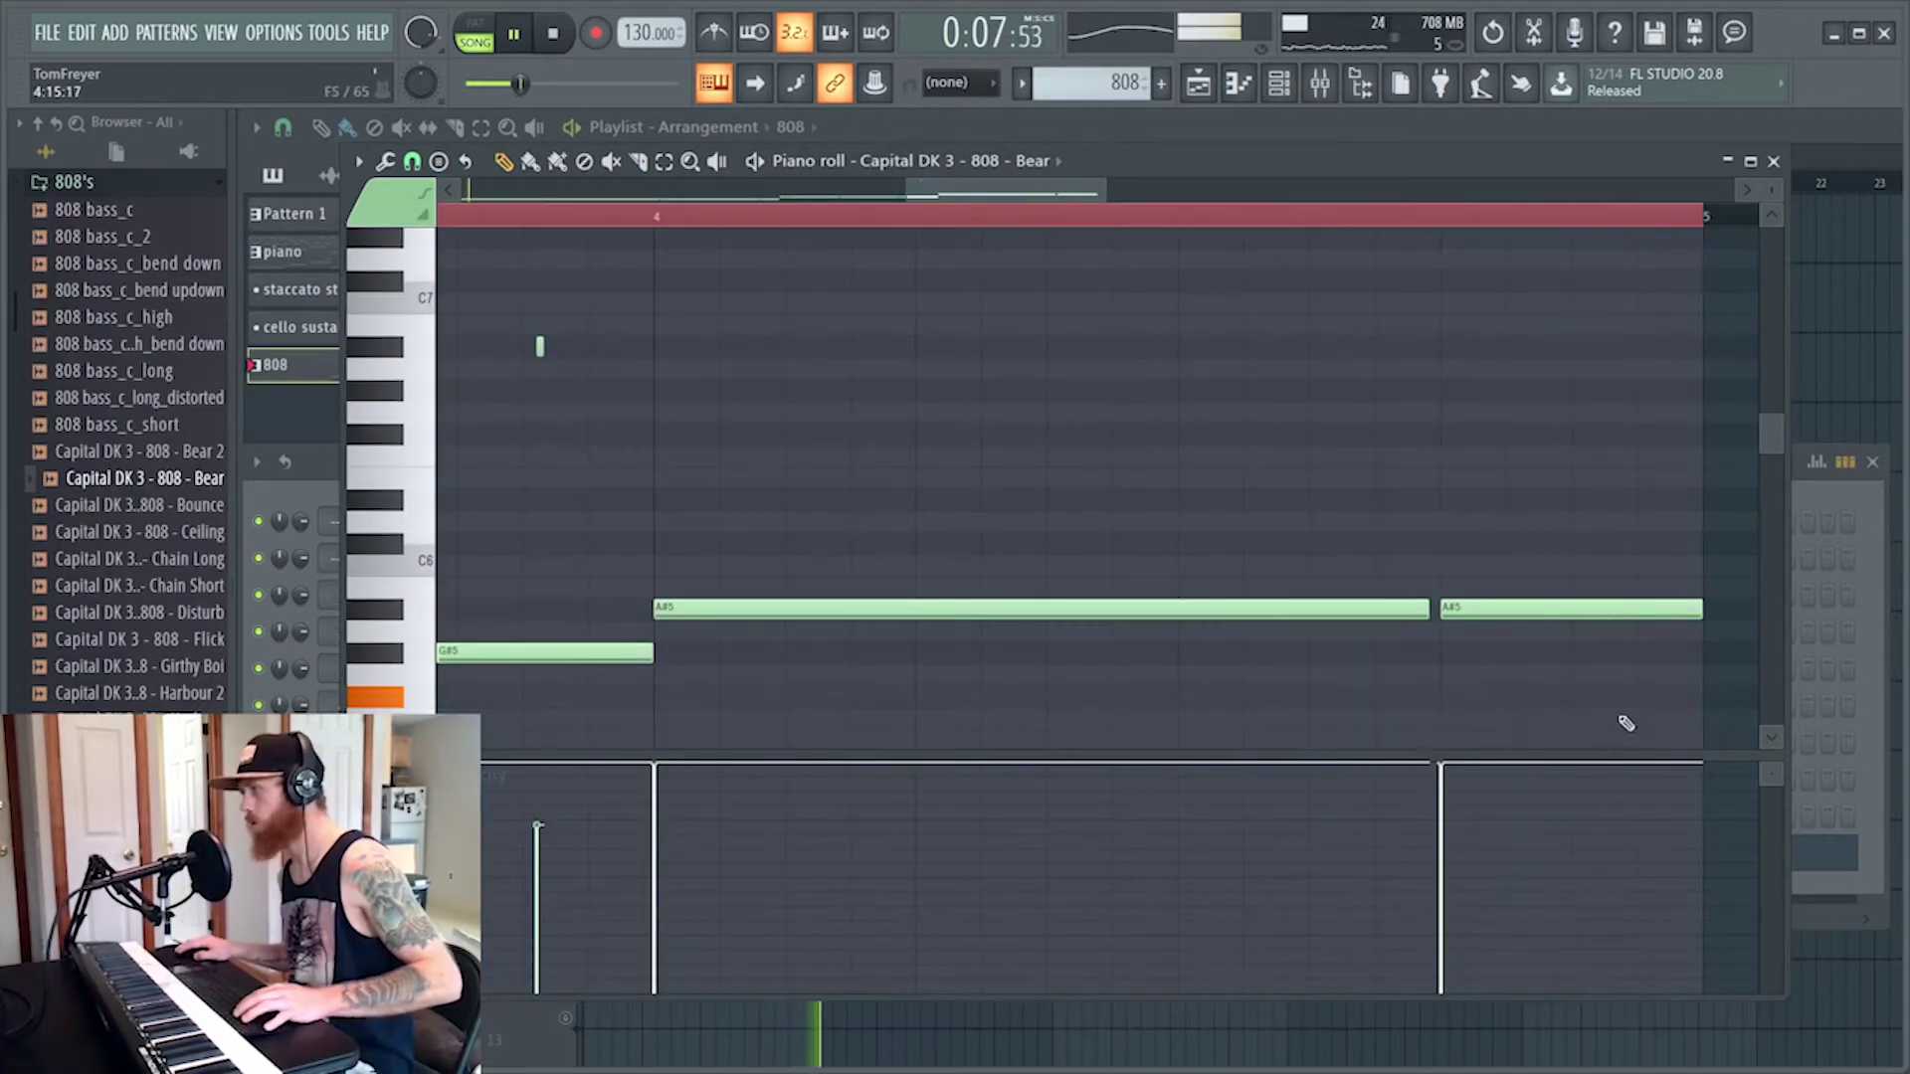
scroll(1557, 370, "down", 4)
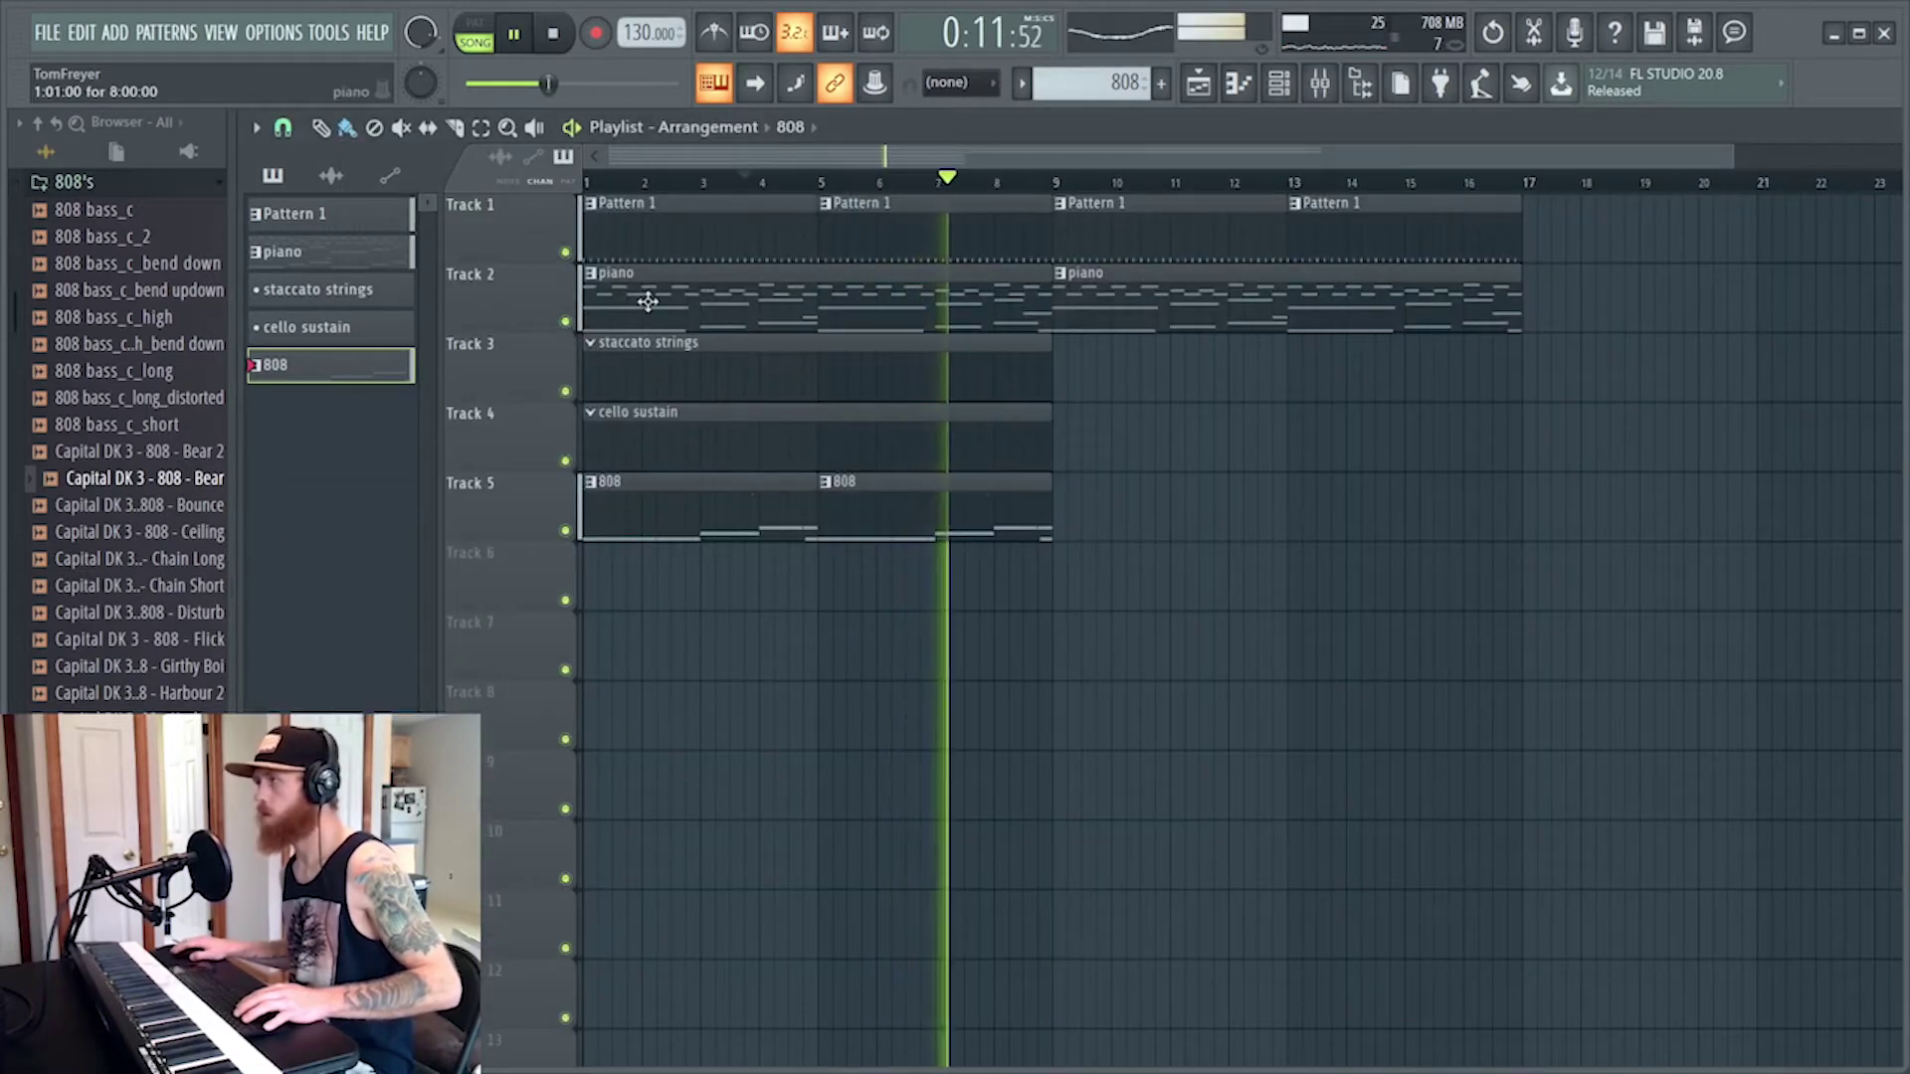
Duplicate the second 808 clip on track 5 so the bassline continues at bar 9
left_click(942, 515, "ctrl")
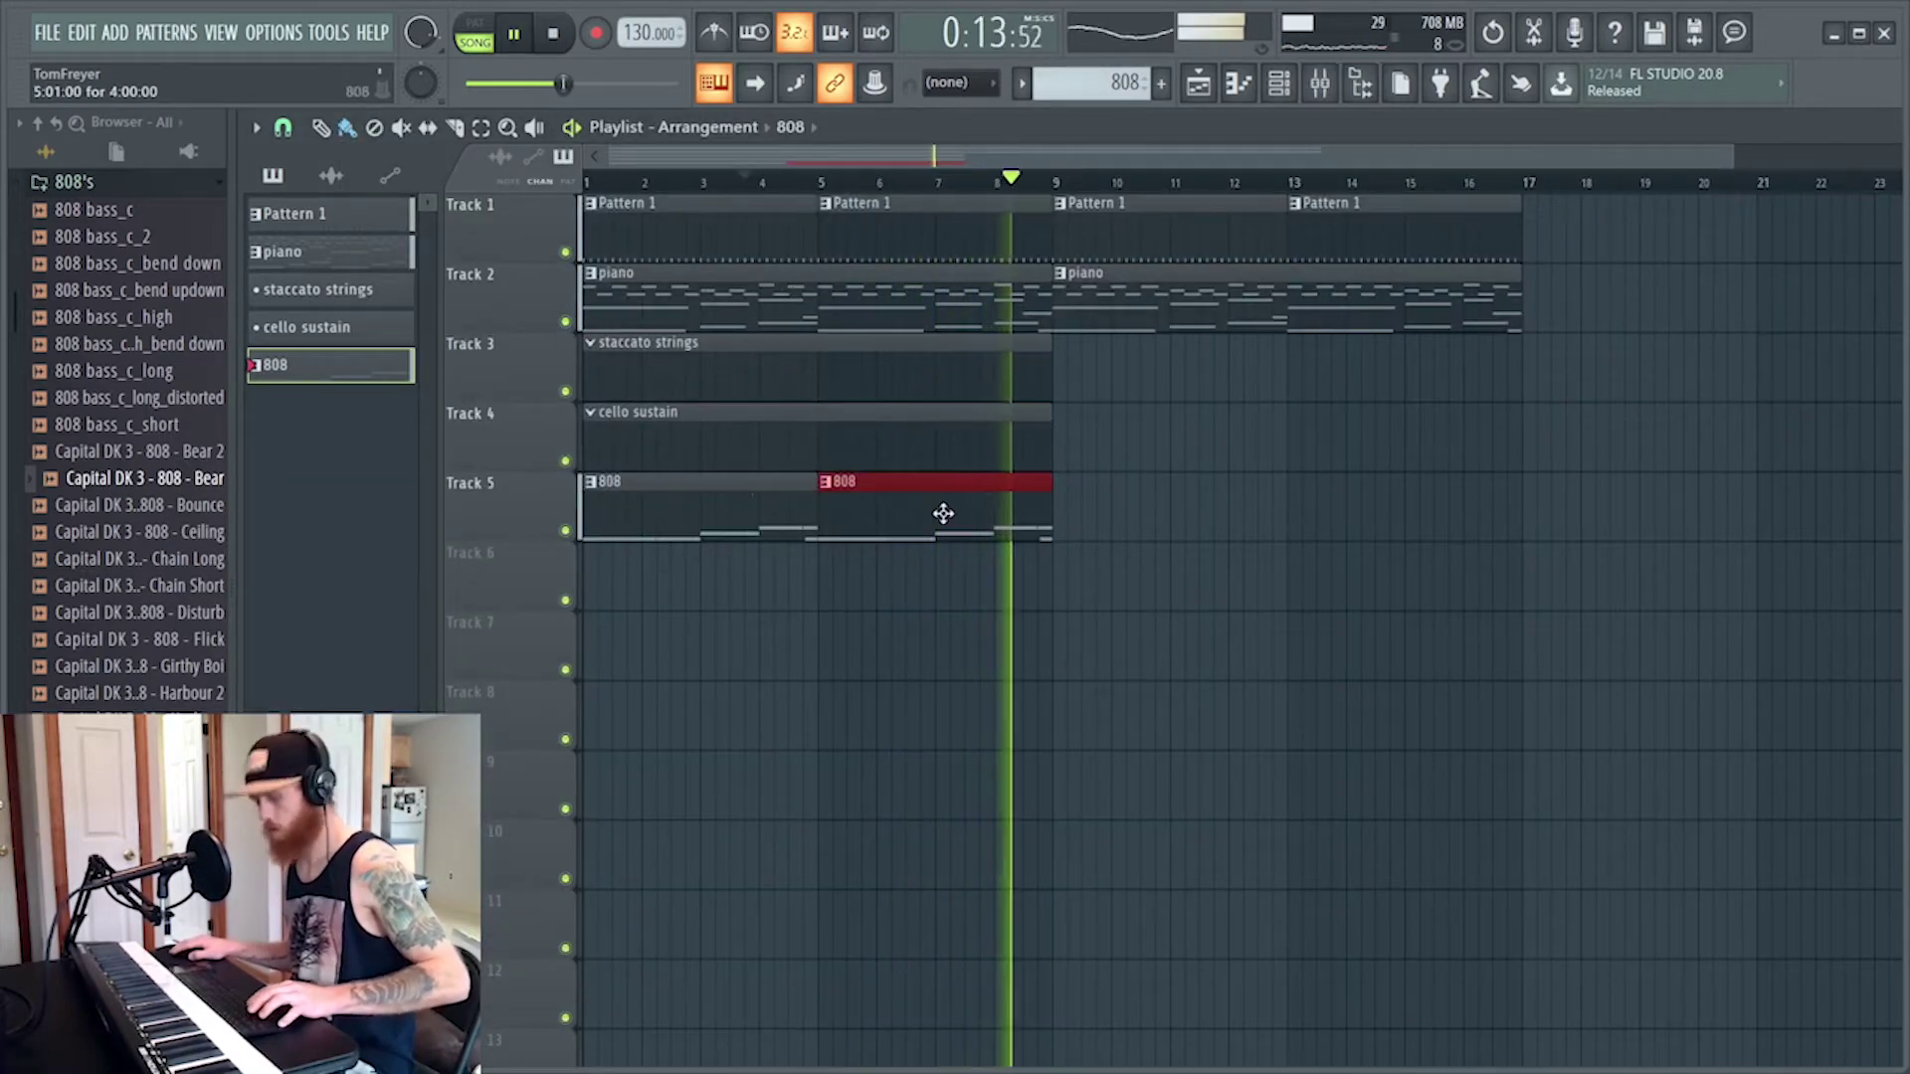
key("ctrl+b")
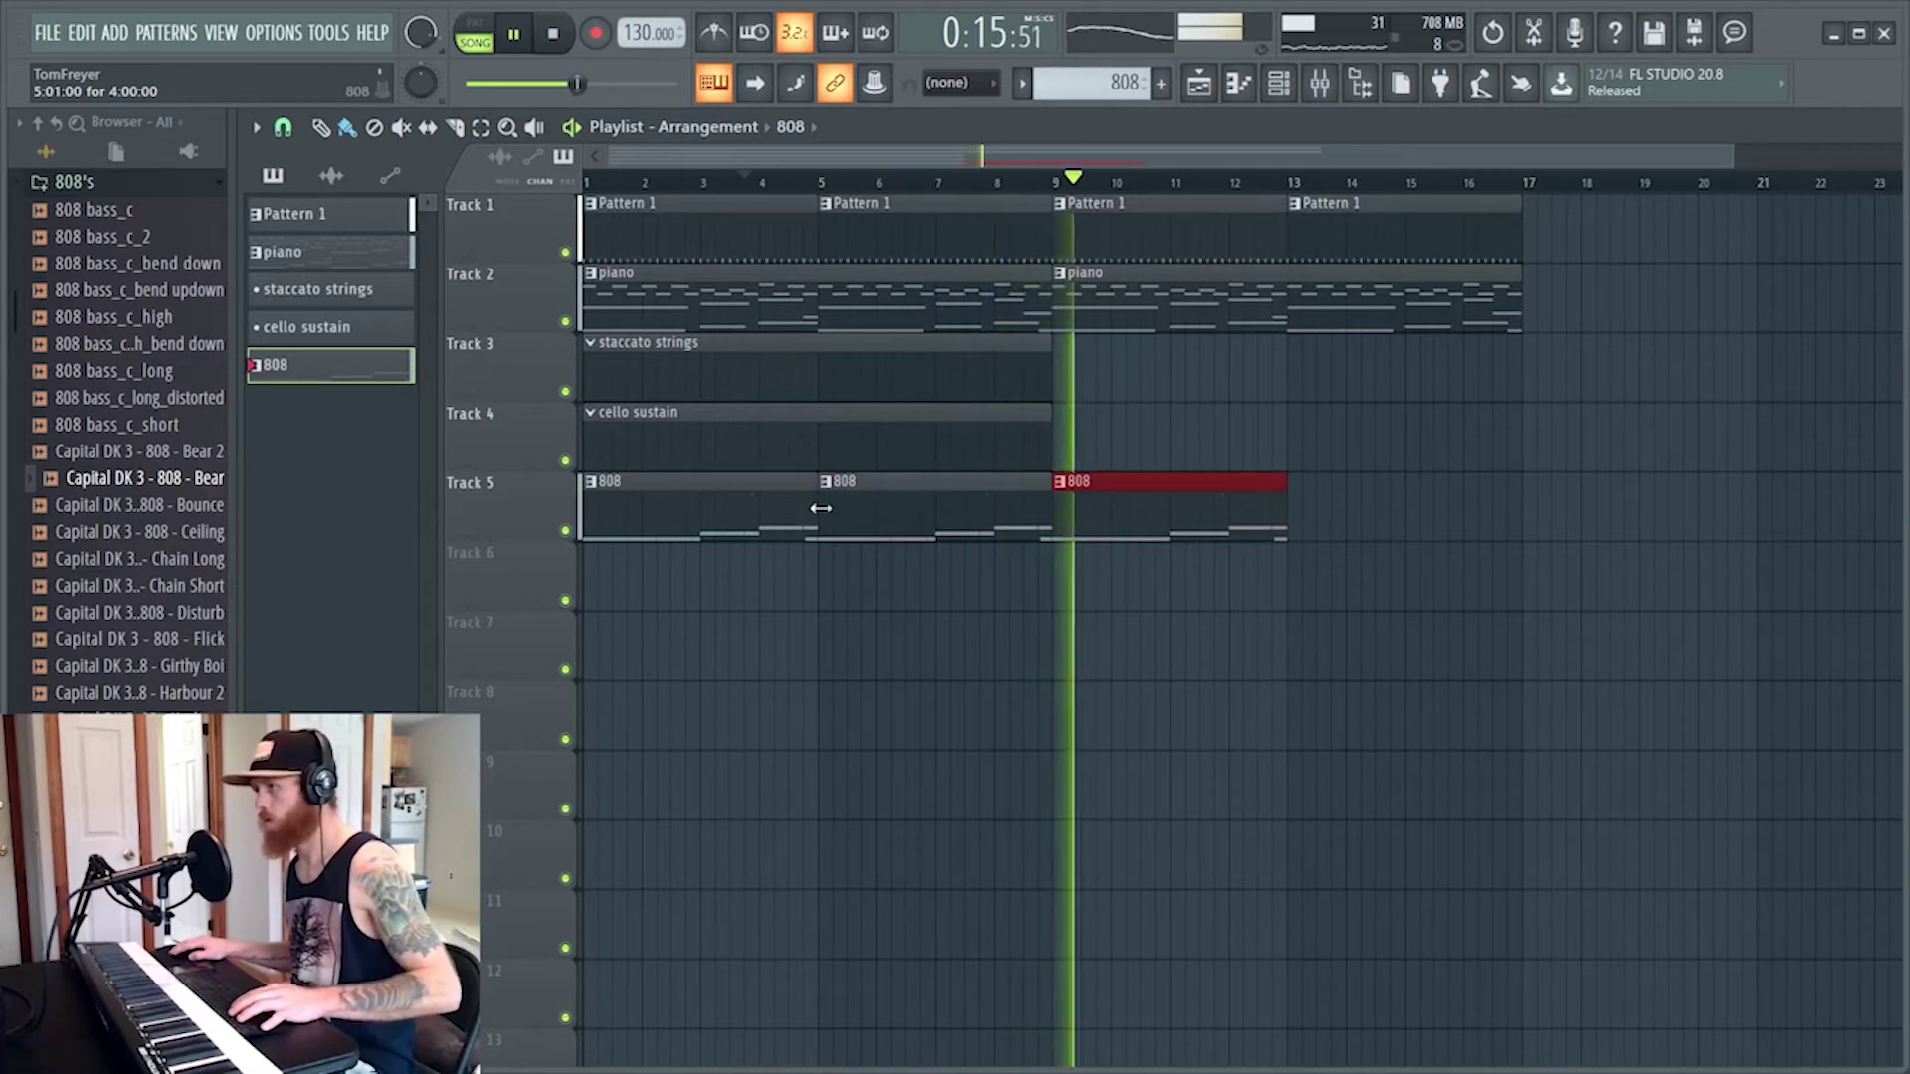
key("space")
Record the counter melody into the staccato strings pattern and open the recorded notes in the piano roll
double_click(682, 384)
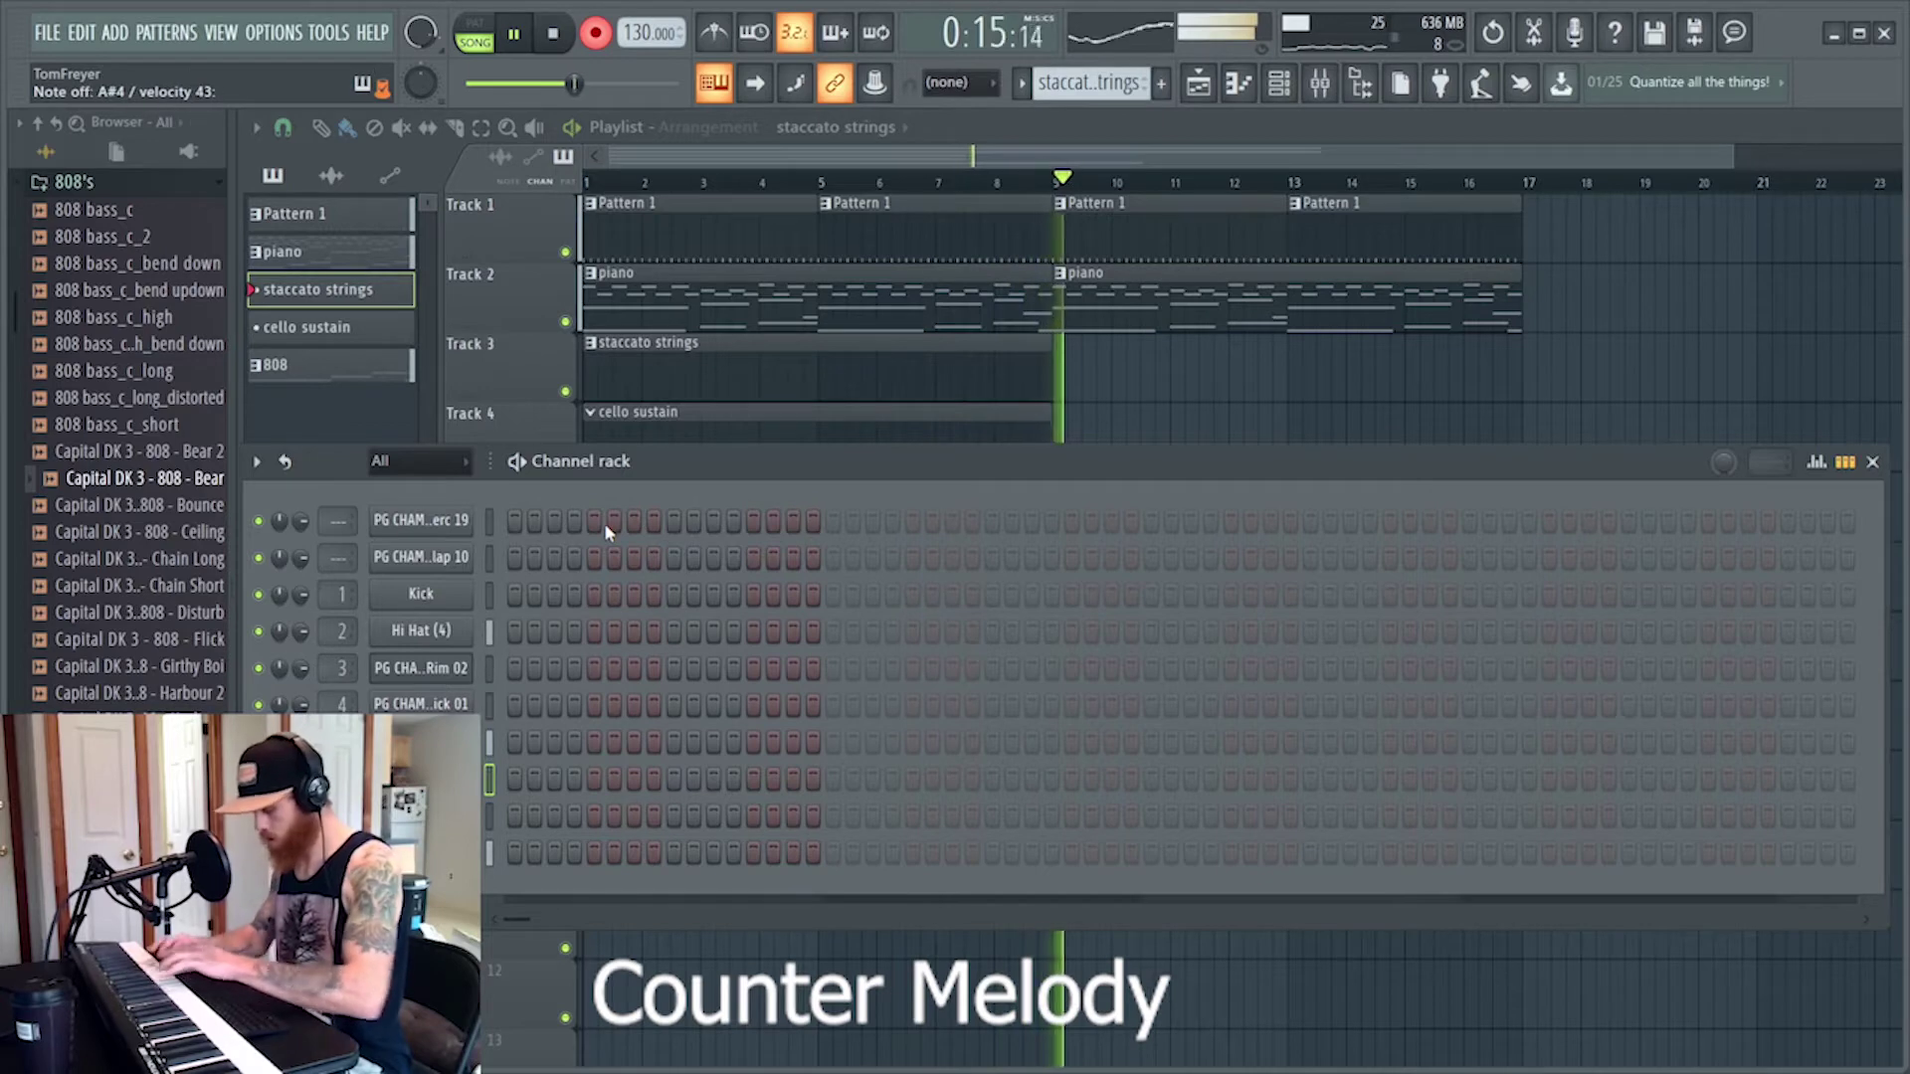
key("space")
double_click(873, 381)
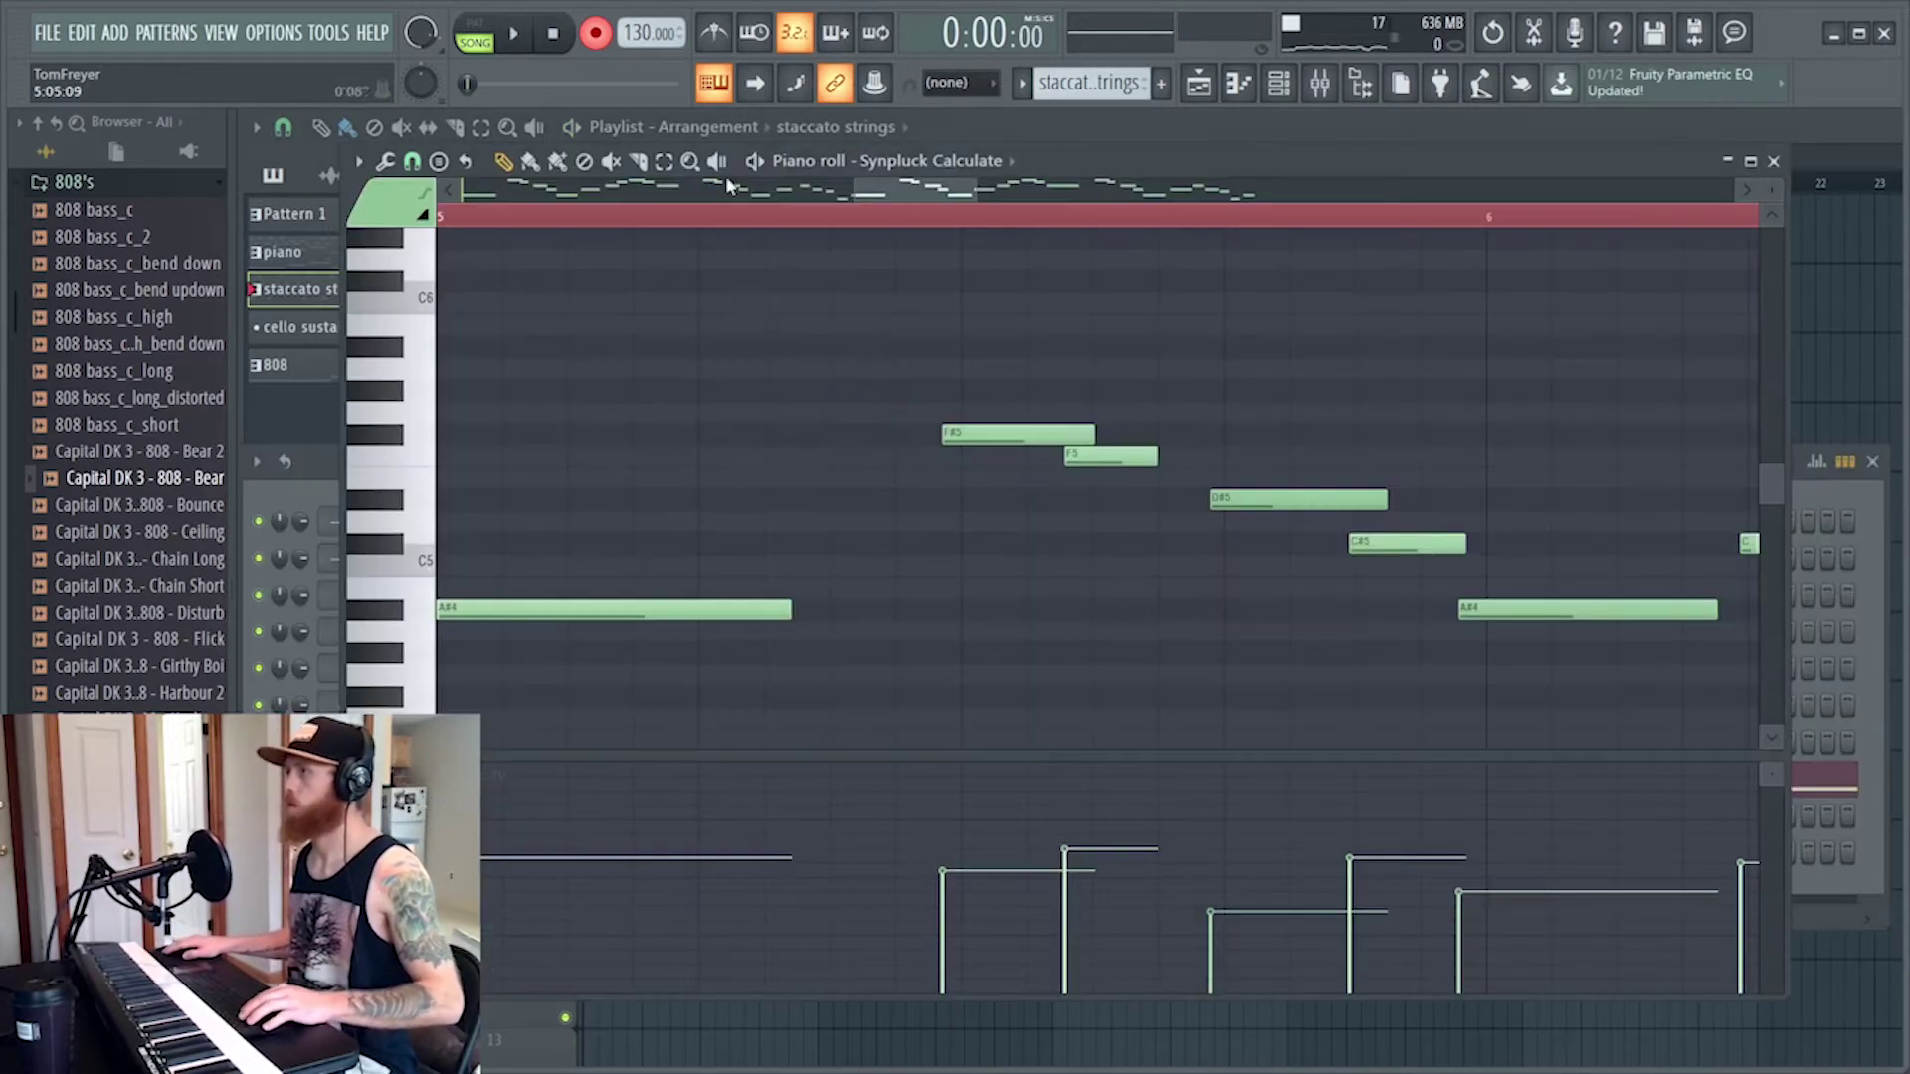
Quantize the counter melody to a 1/4 beat grid and repeat its first four bars from bar 5
left_click_drag(932, 184, 477, 187)
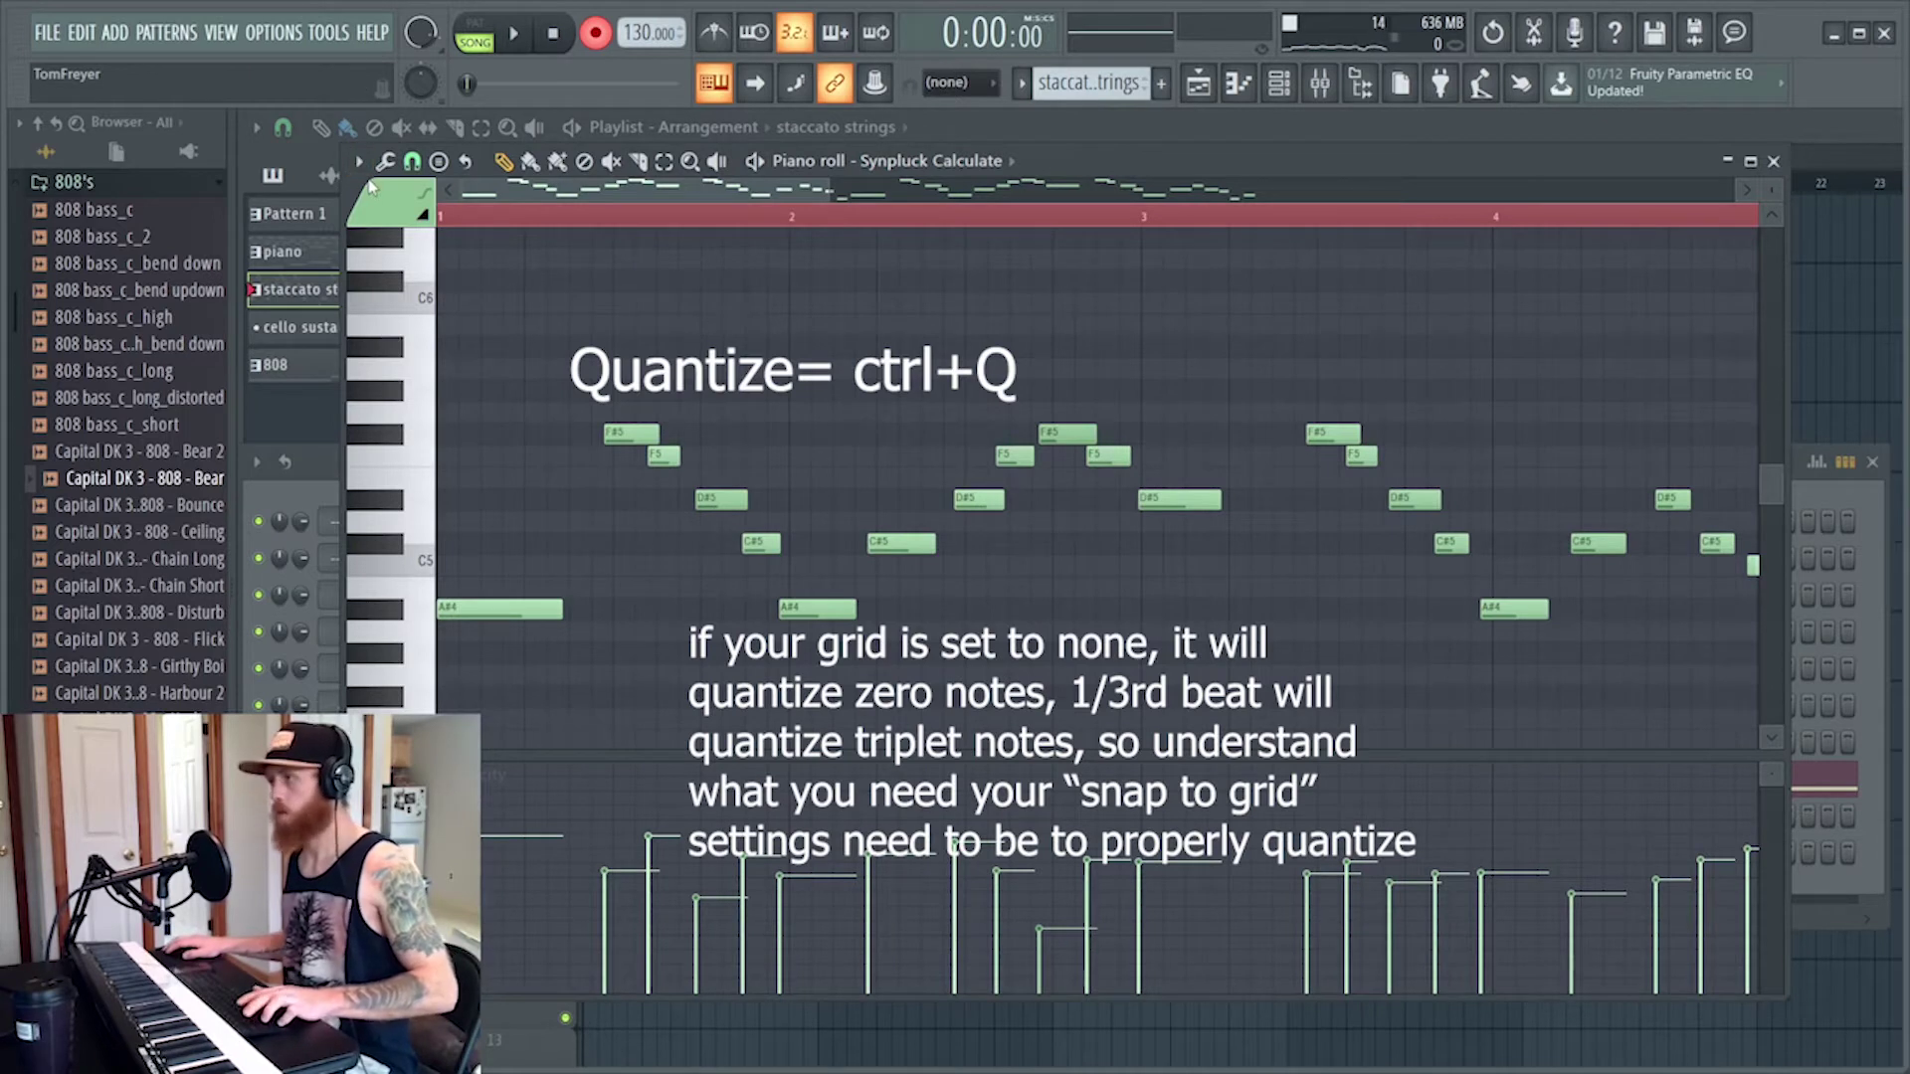
left_click(411, 161)
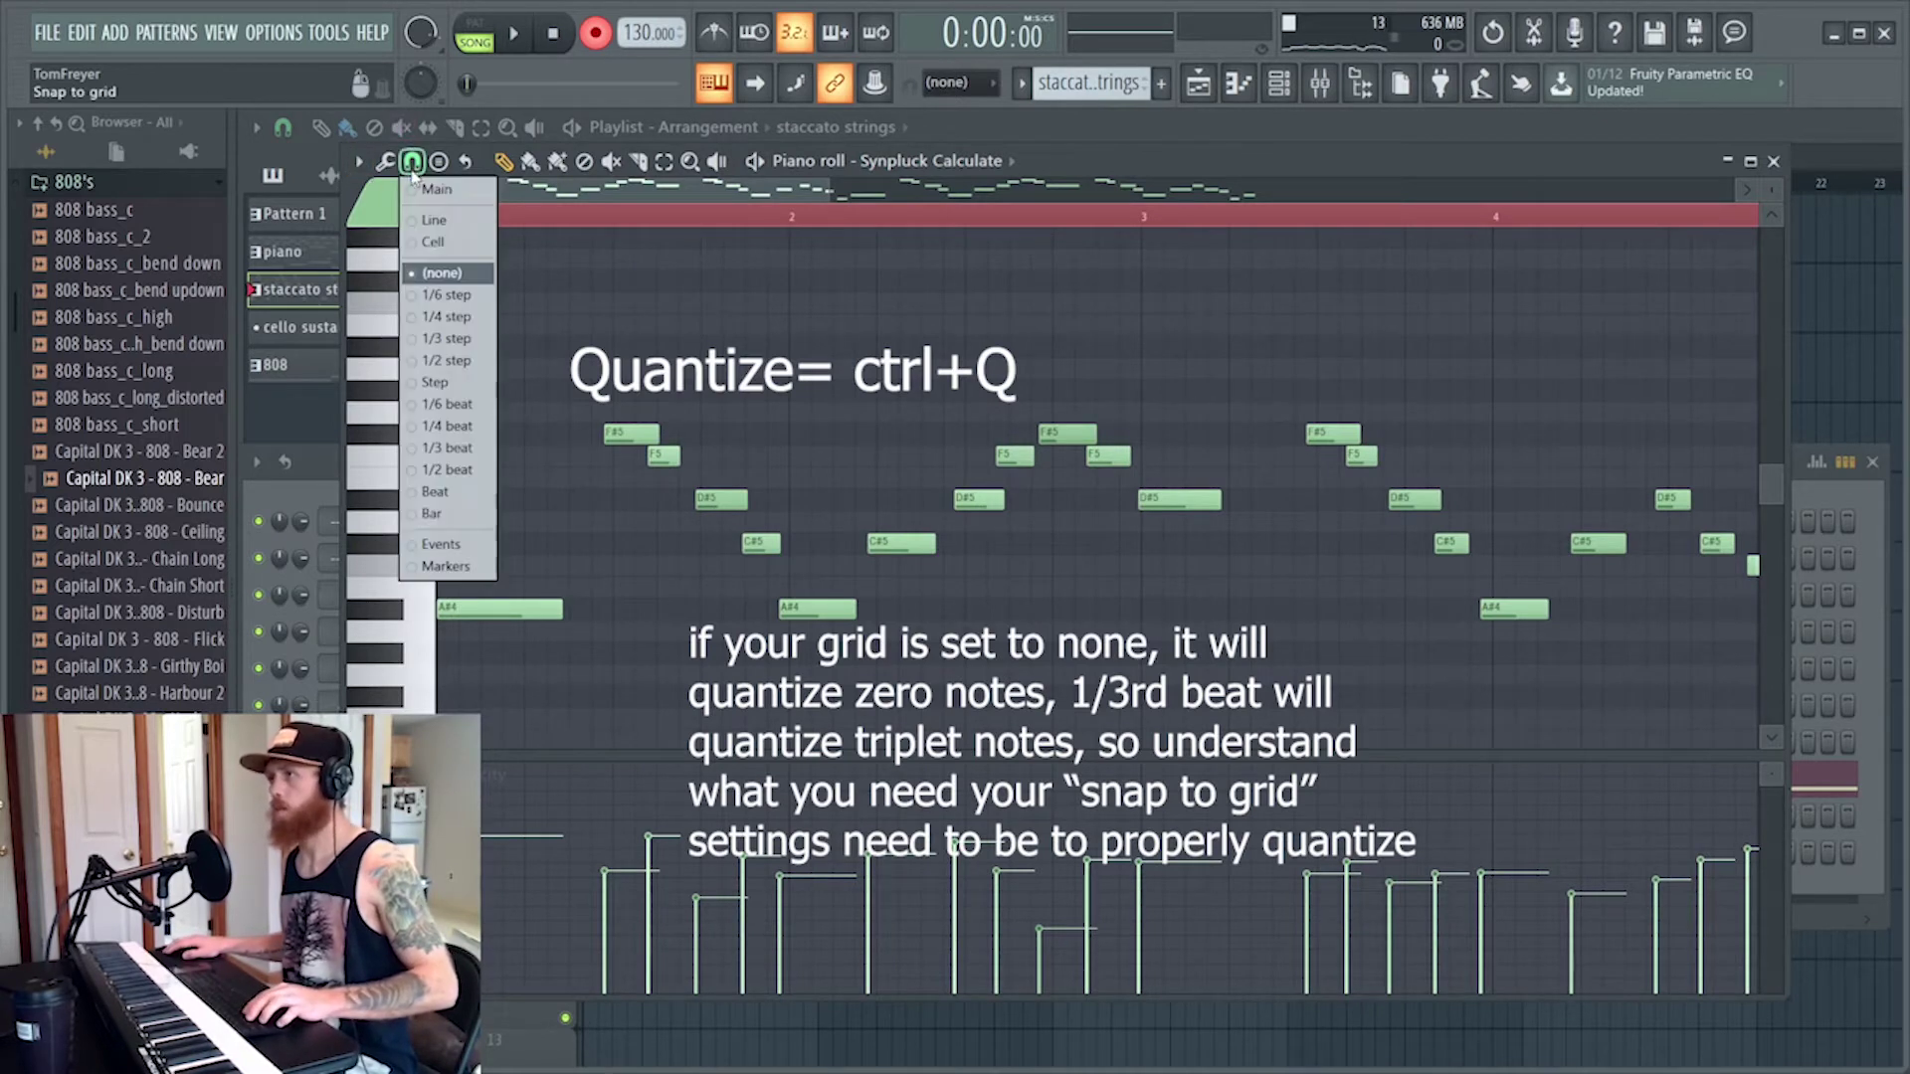
left_click(471, 430)
key("ctrl+q")
key("space")
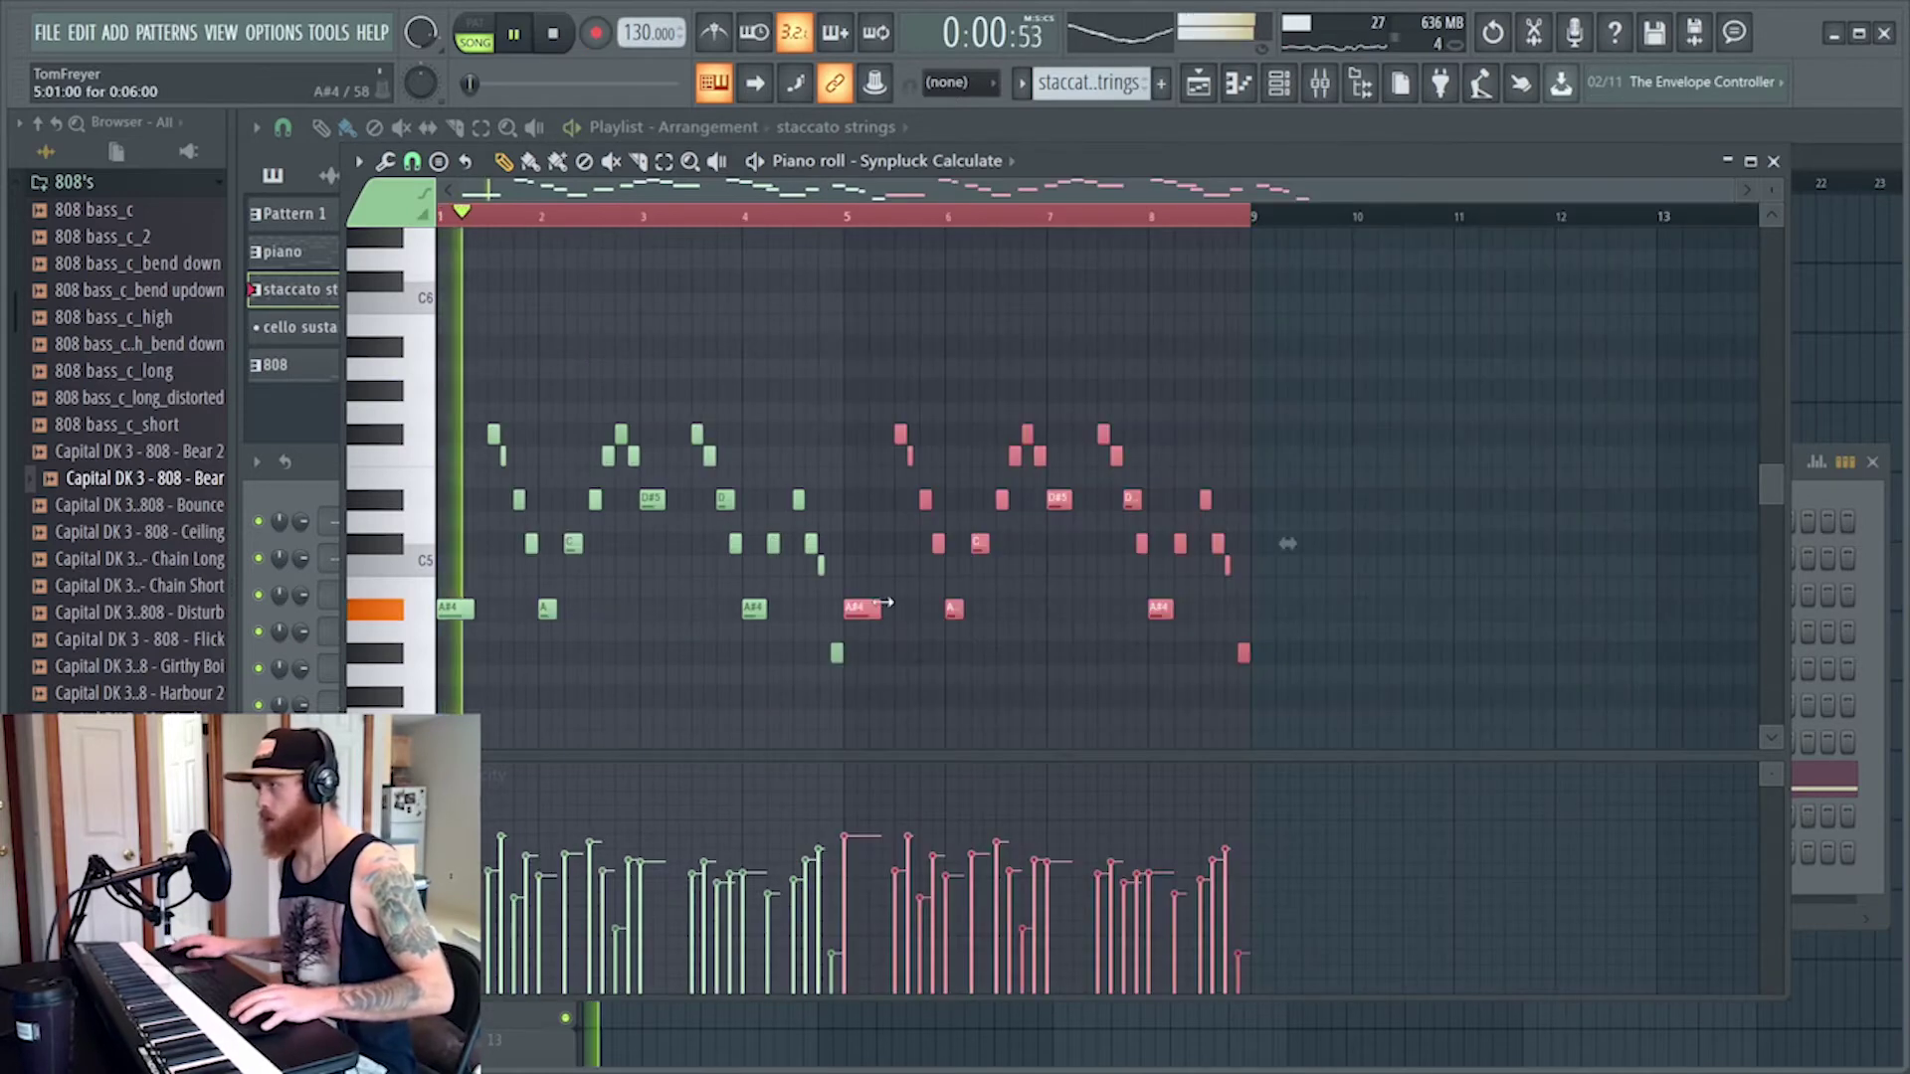
Play back the quantized counter melody from the start
left_click(1364, 390)
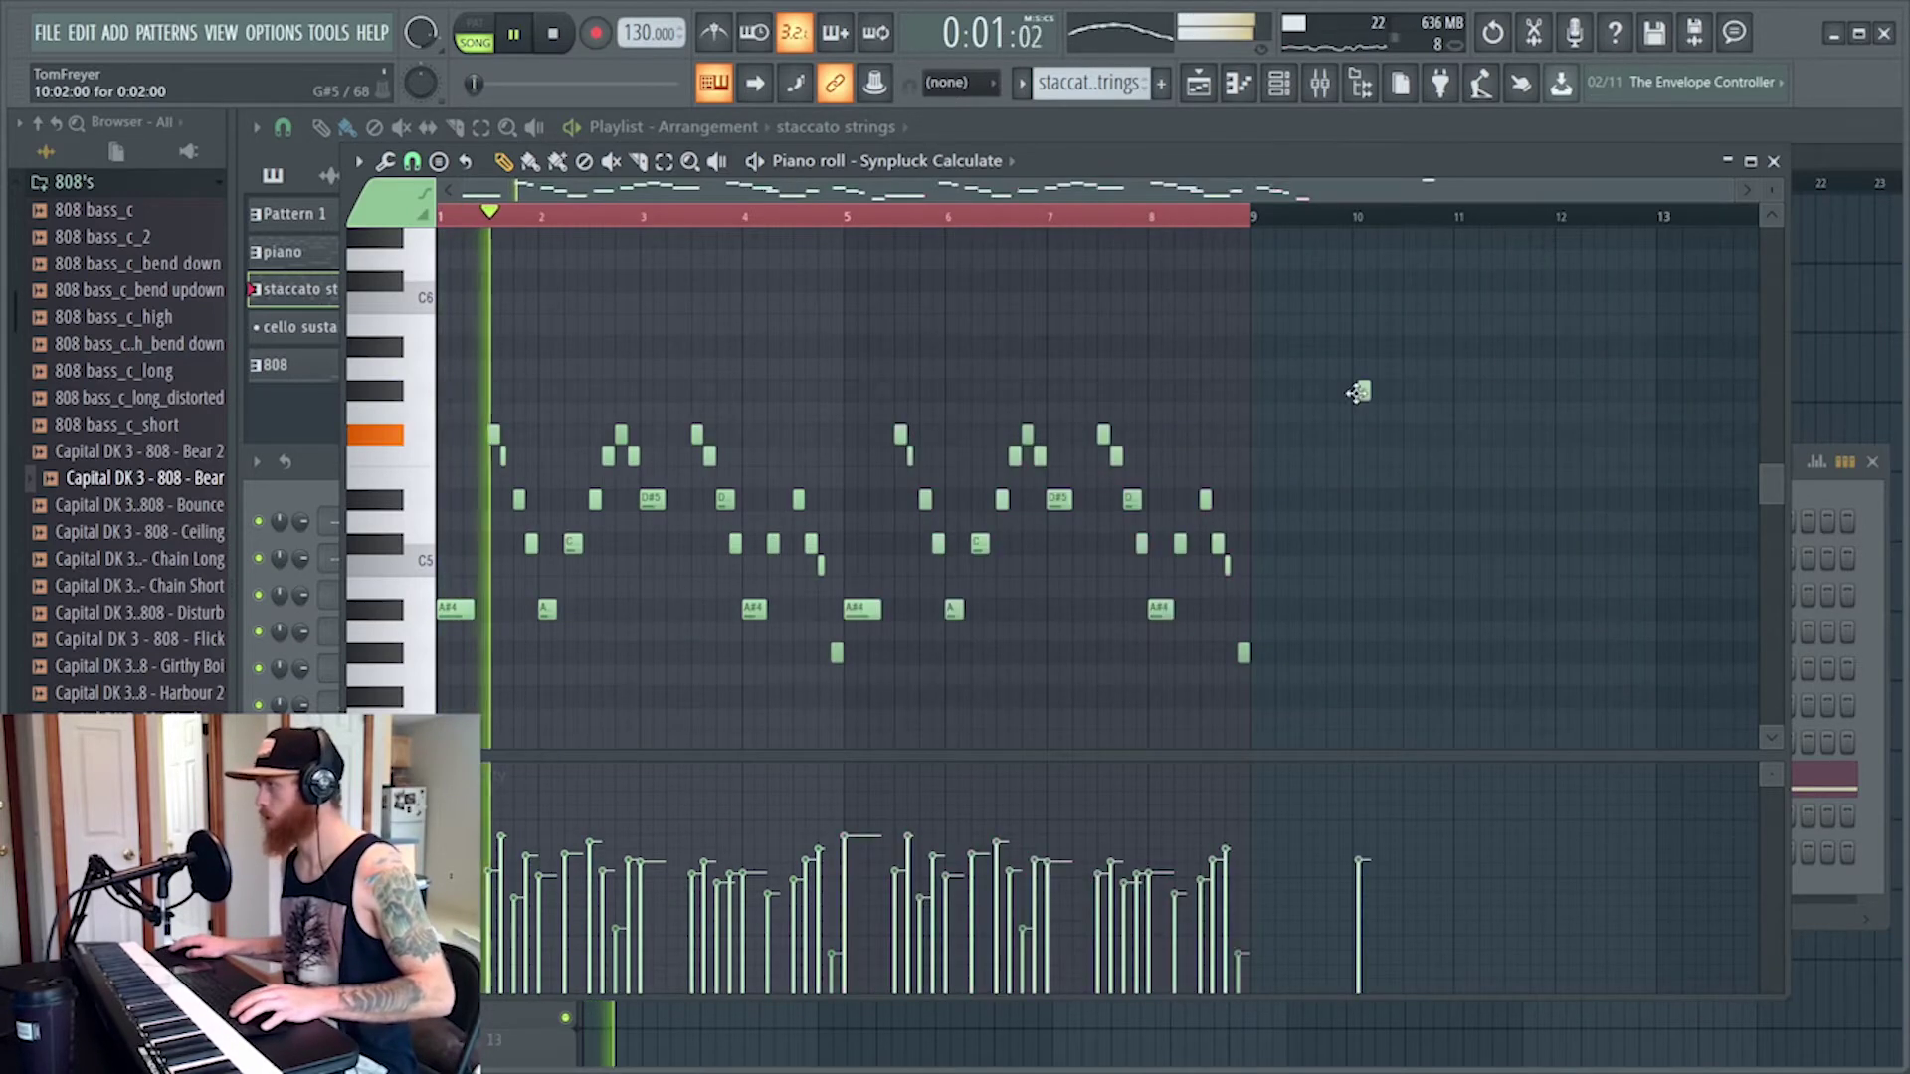
right_click(1364, 390)
key("space")
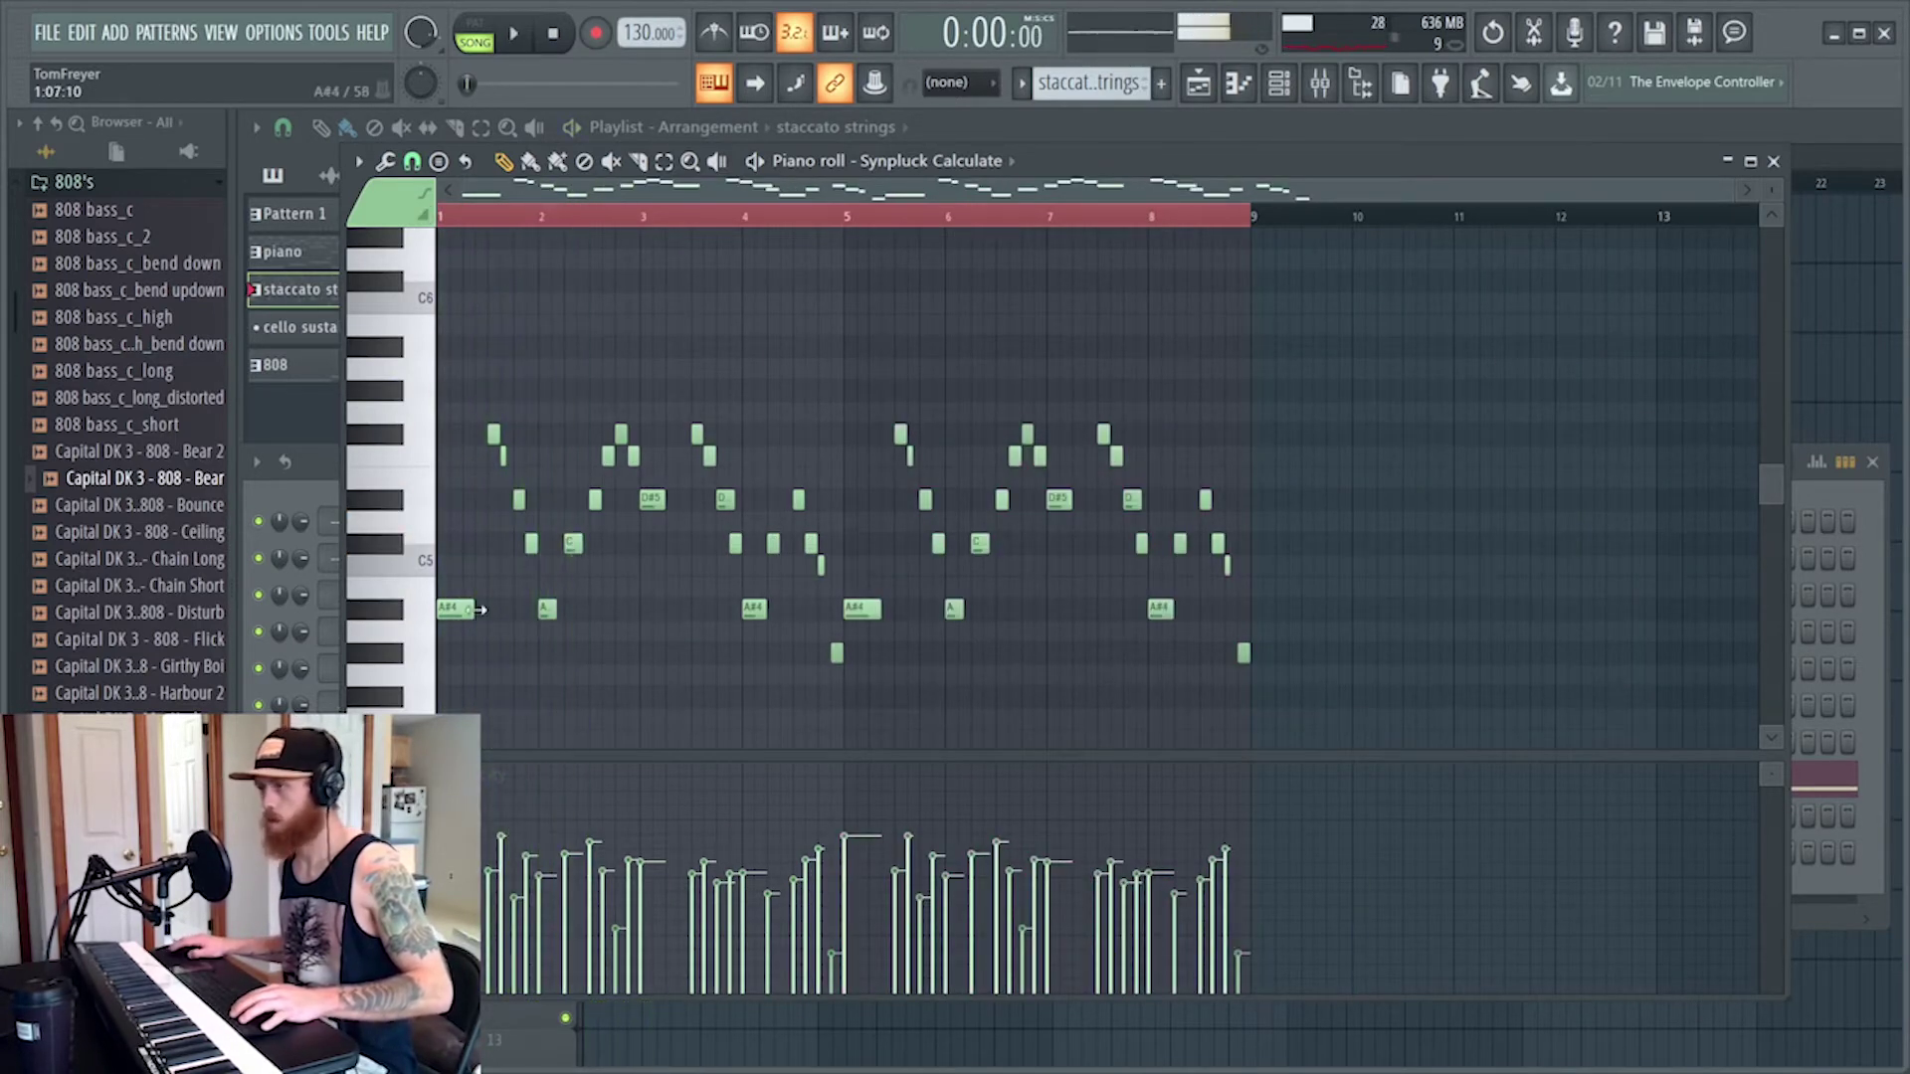
key("space")
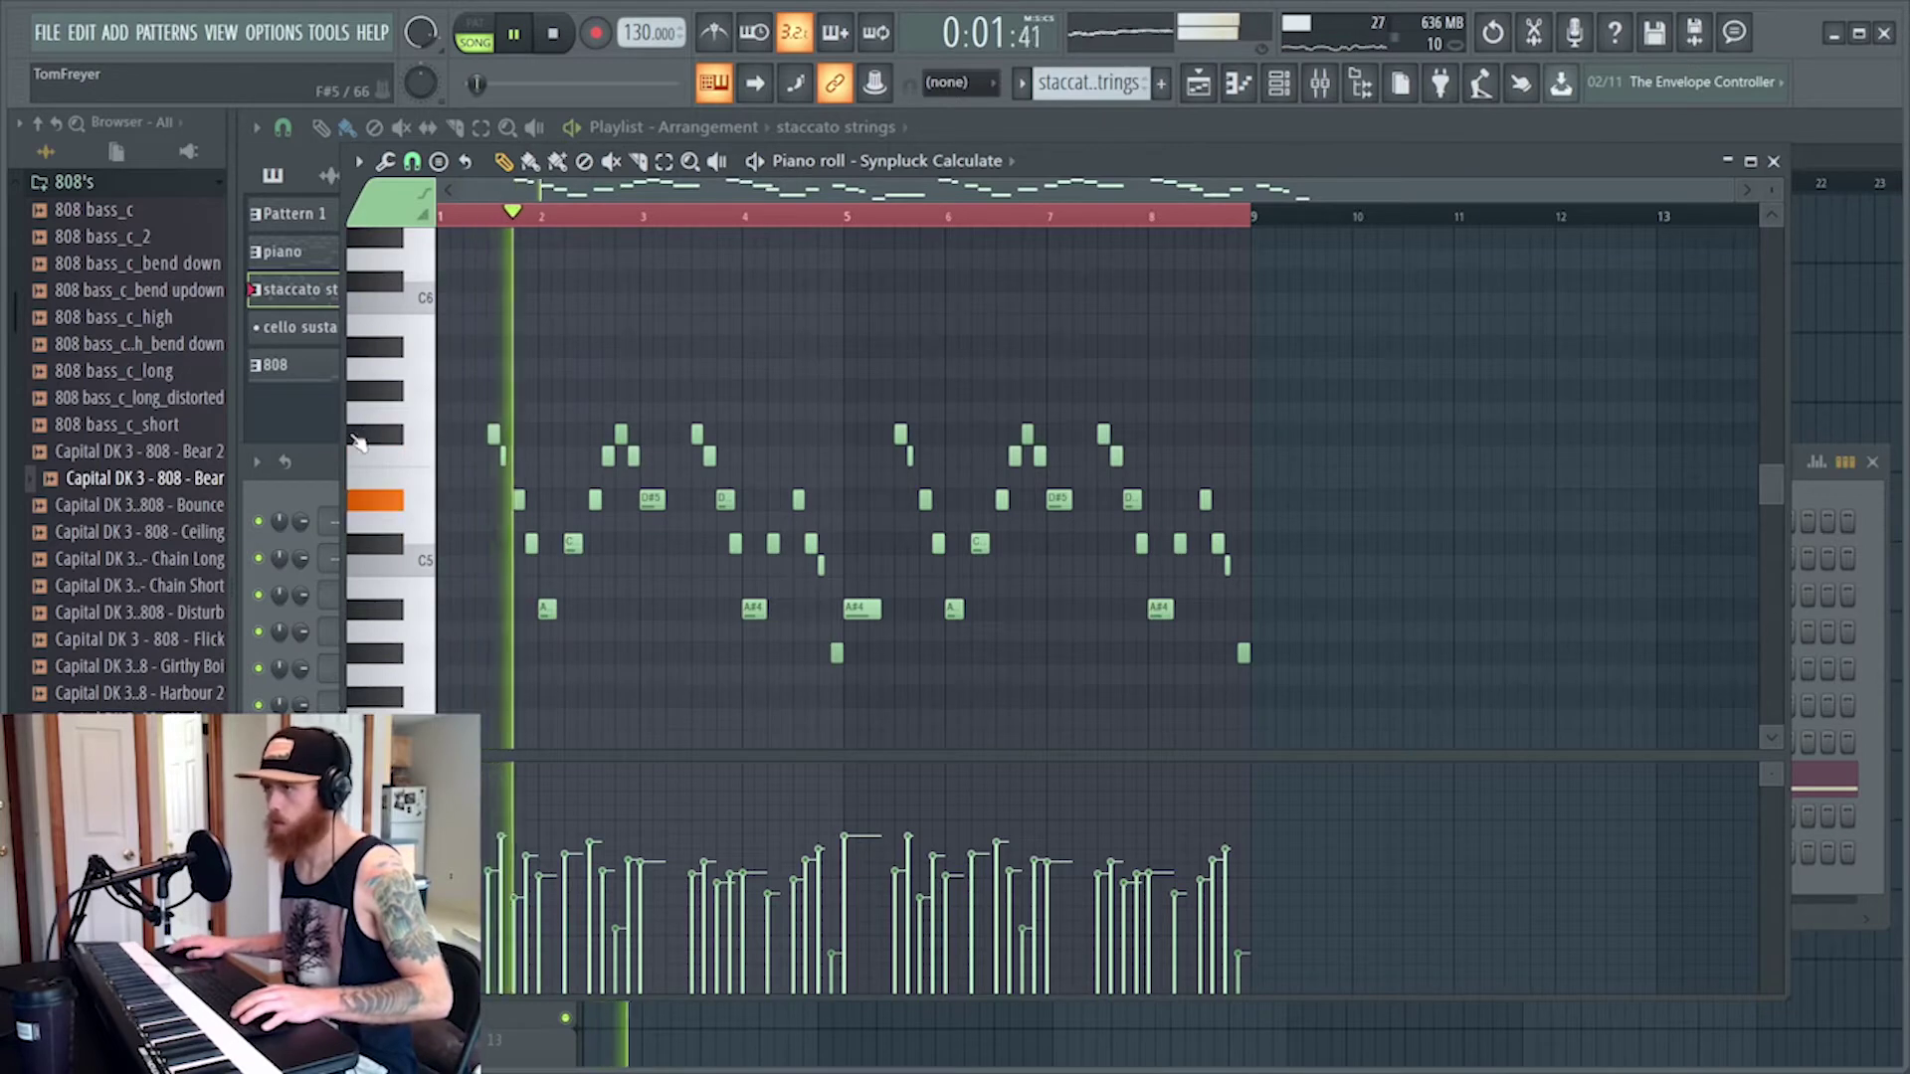
Open the counter melody's FLEX instrument and try the Synpluck Cave and Synpluck Classic presets
left_click(326, 456)
left_click(421, 780)
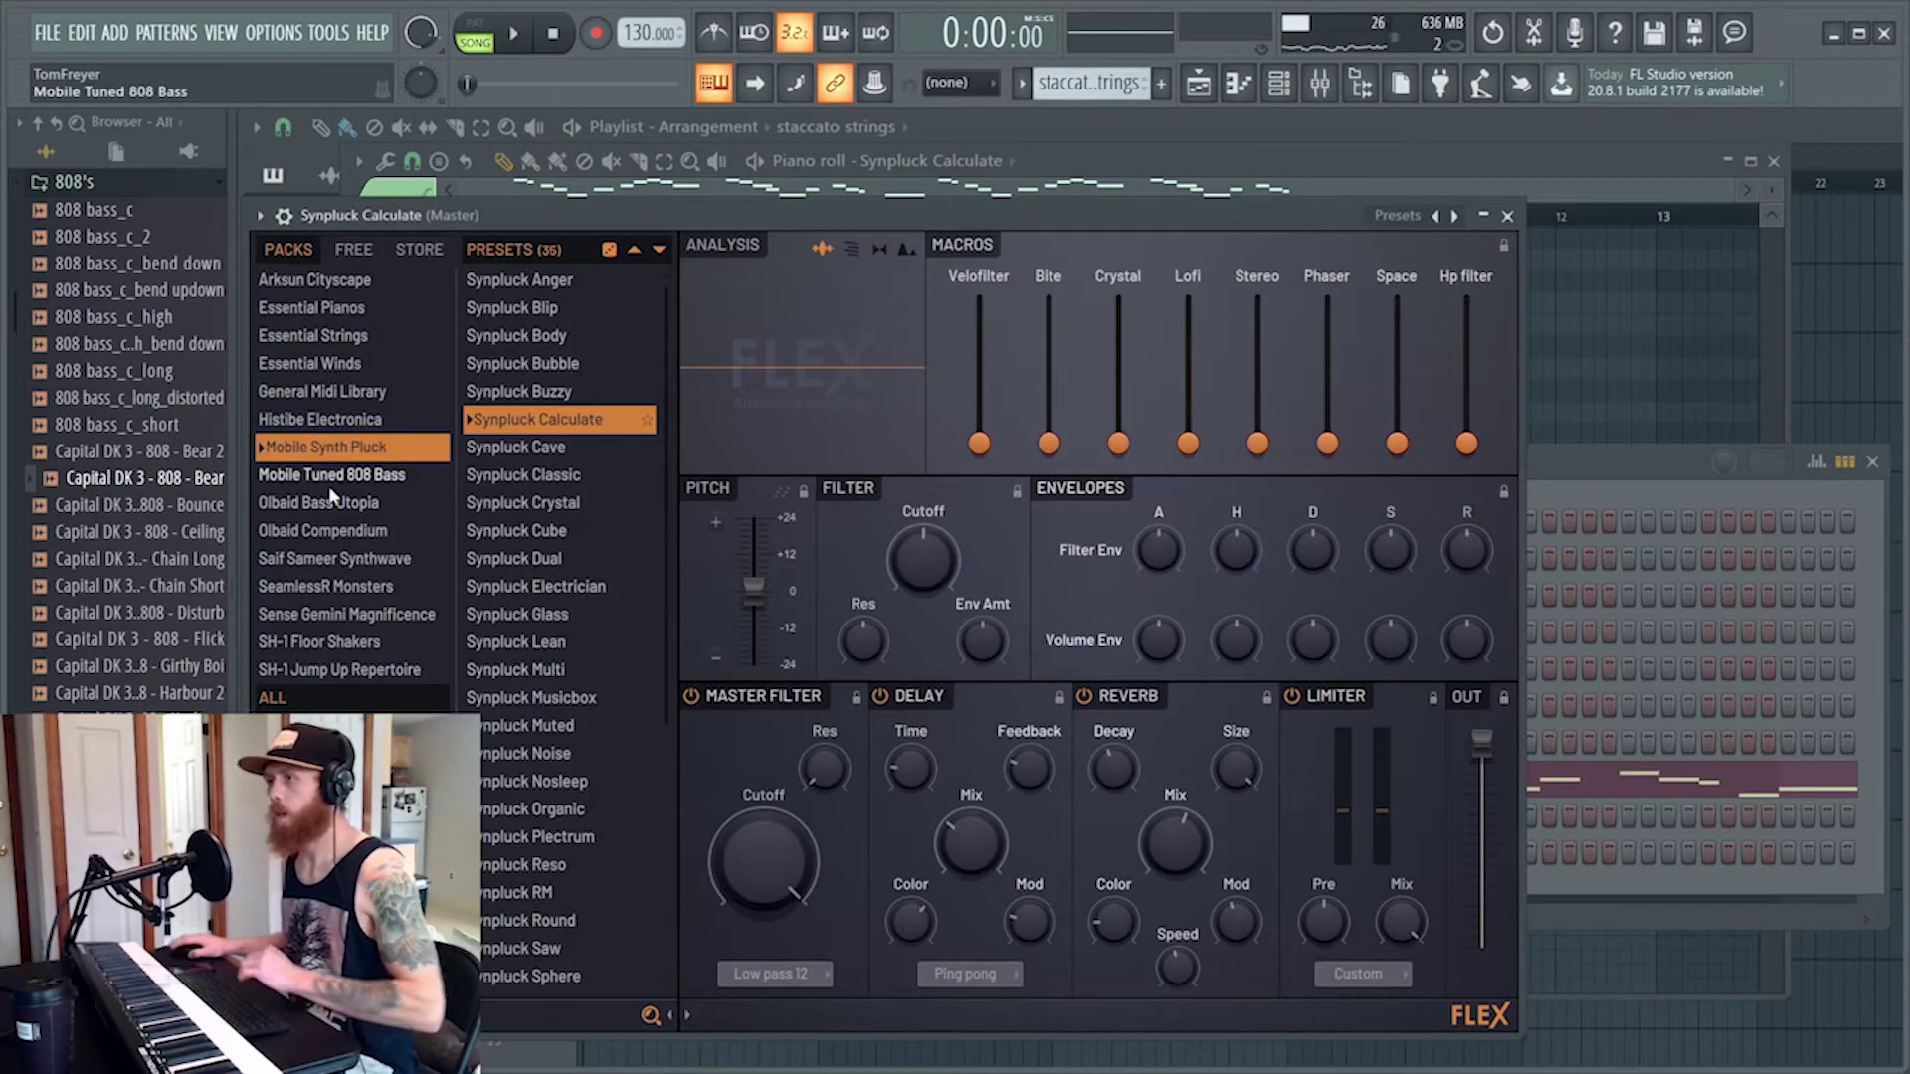
left_click(507, 448)
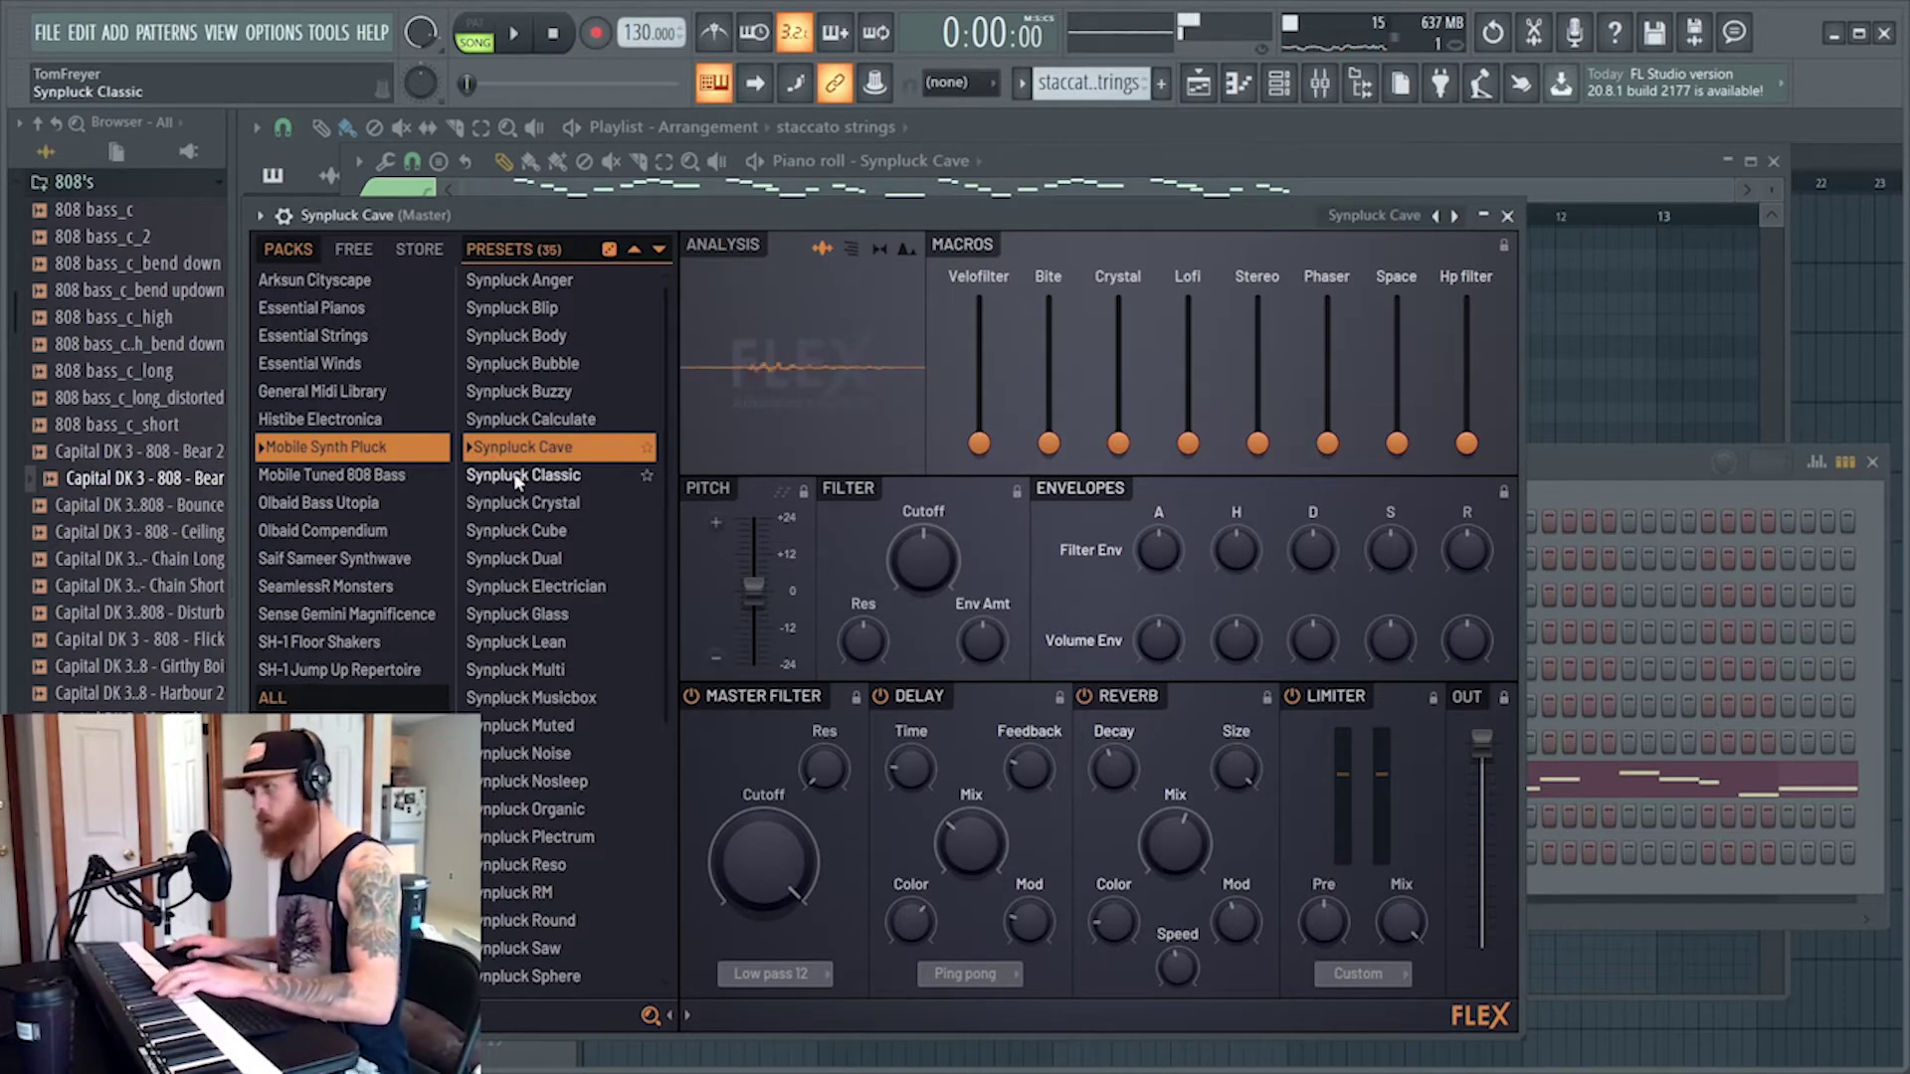
left_click(535, 475)
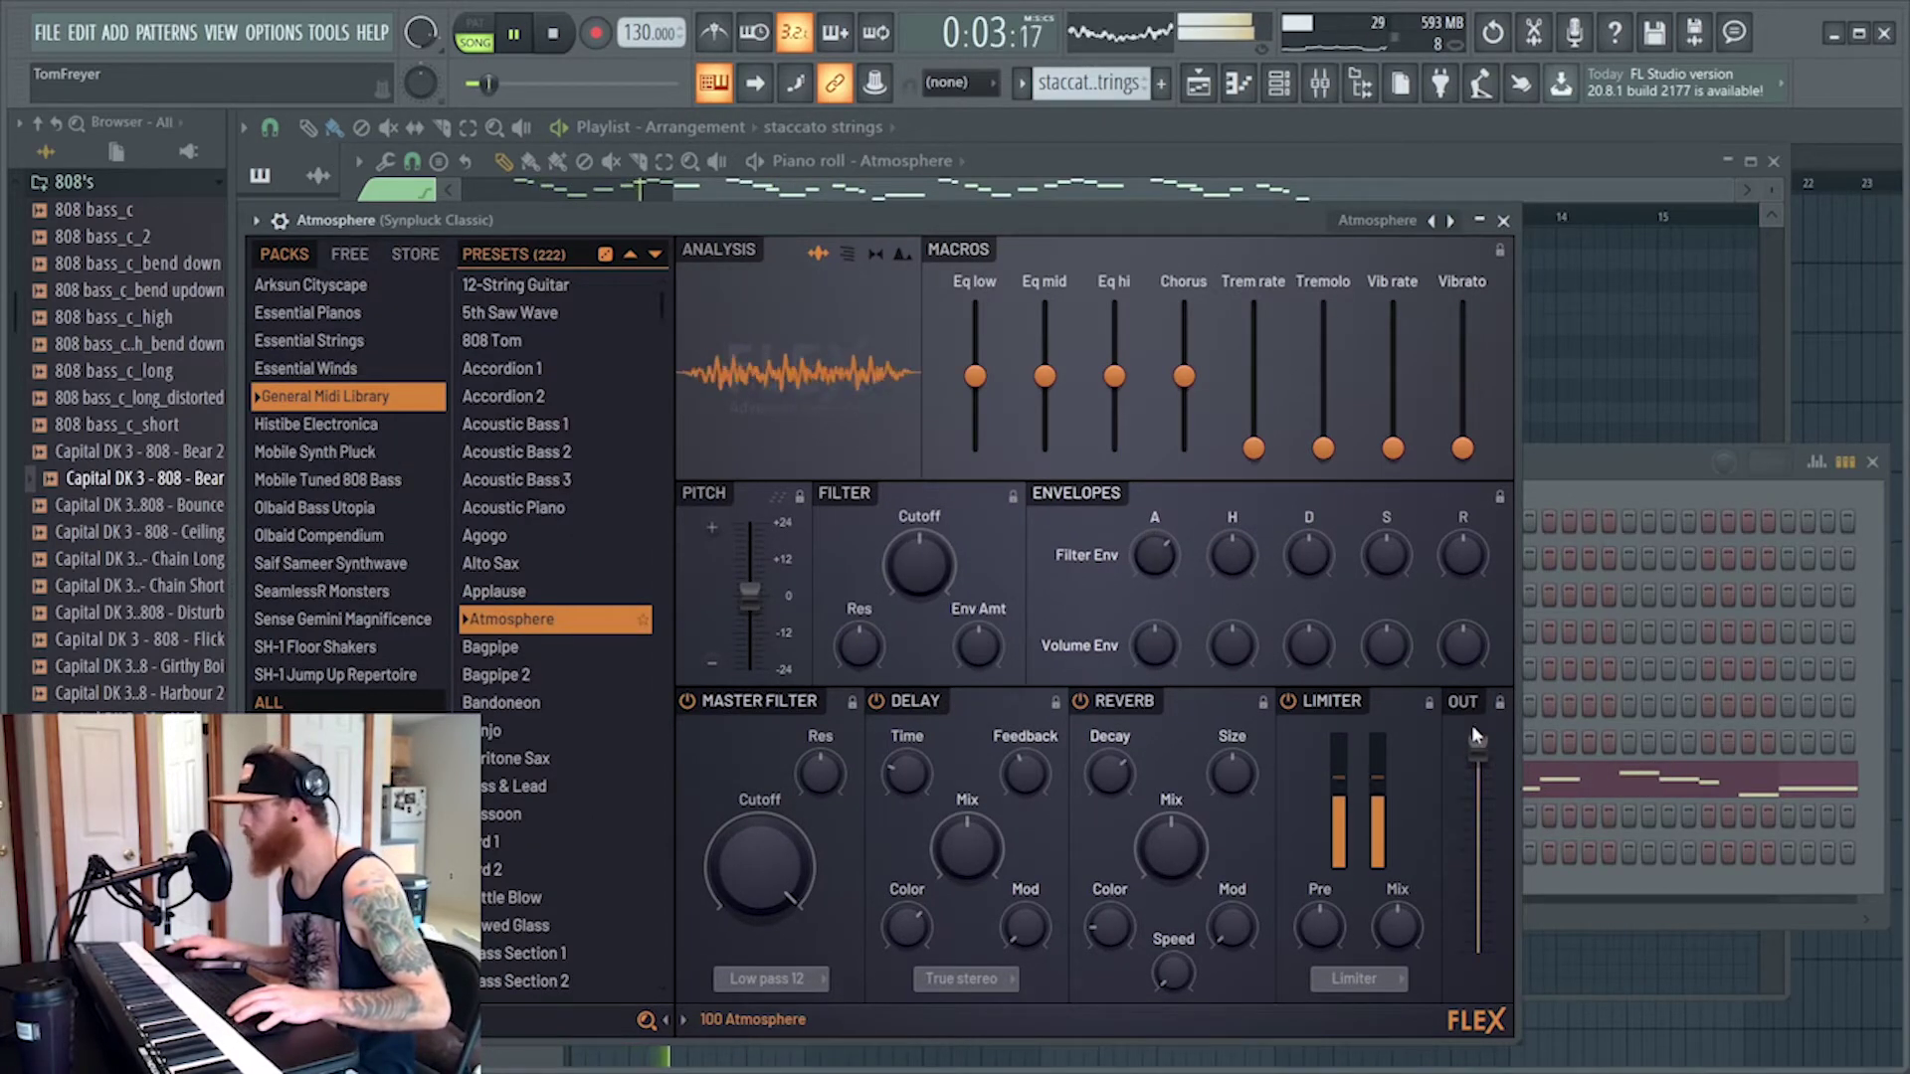
Lower the output volume of the Atmosphere preset to 26% and return to the channel rack
left_click_drag(1478, 790, 1478, 850)
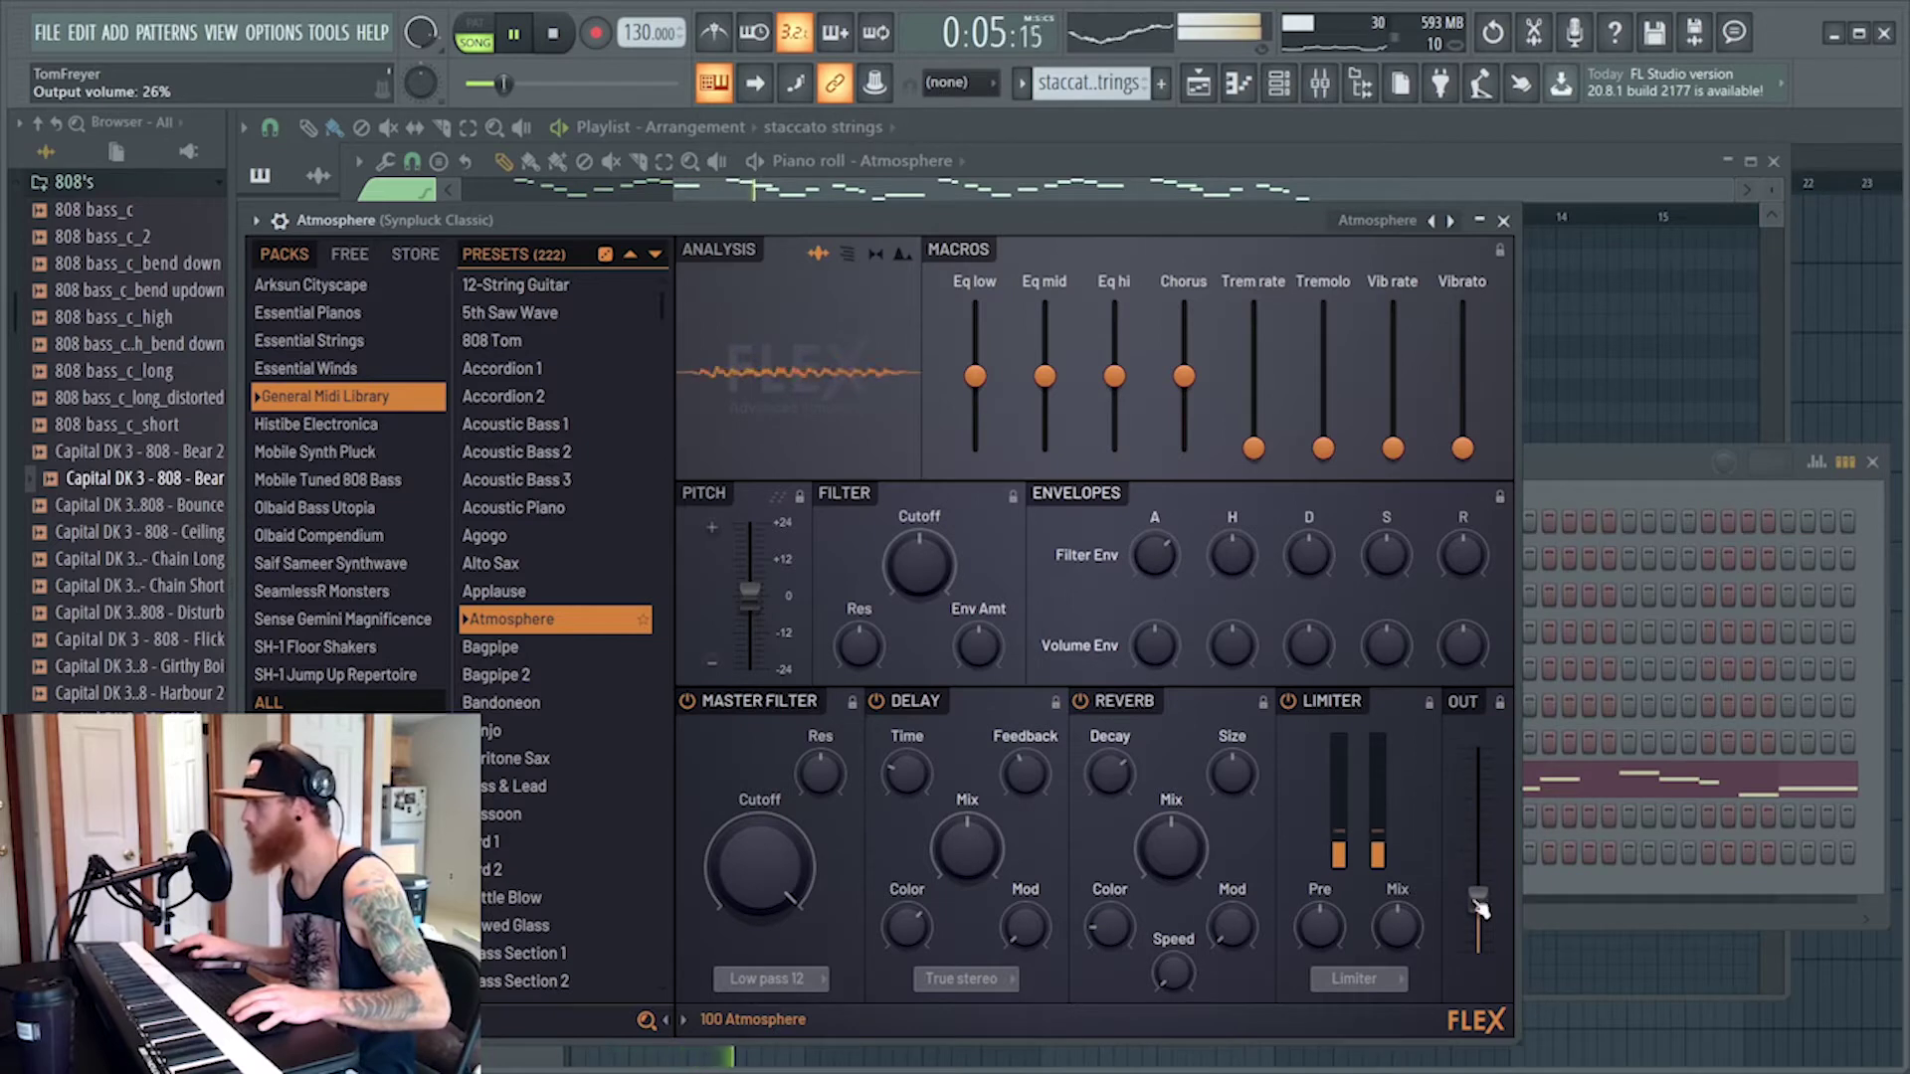
left_click(1542, 462)
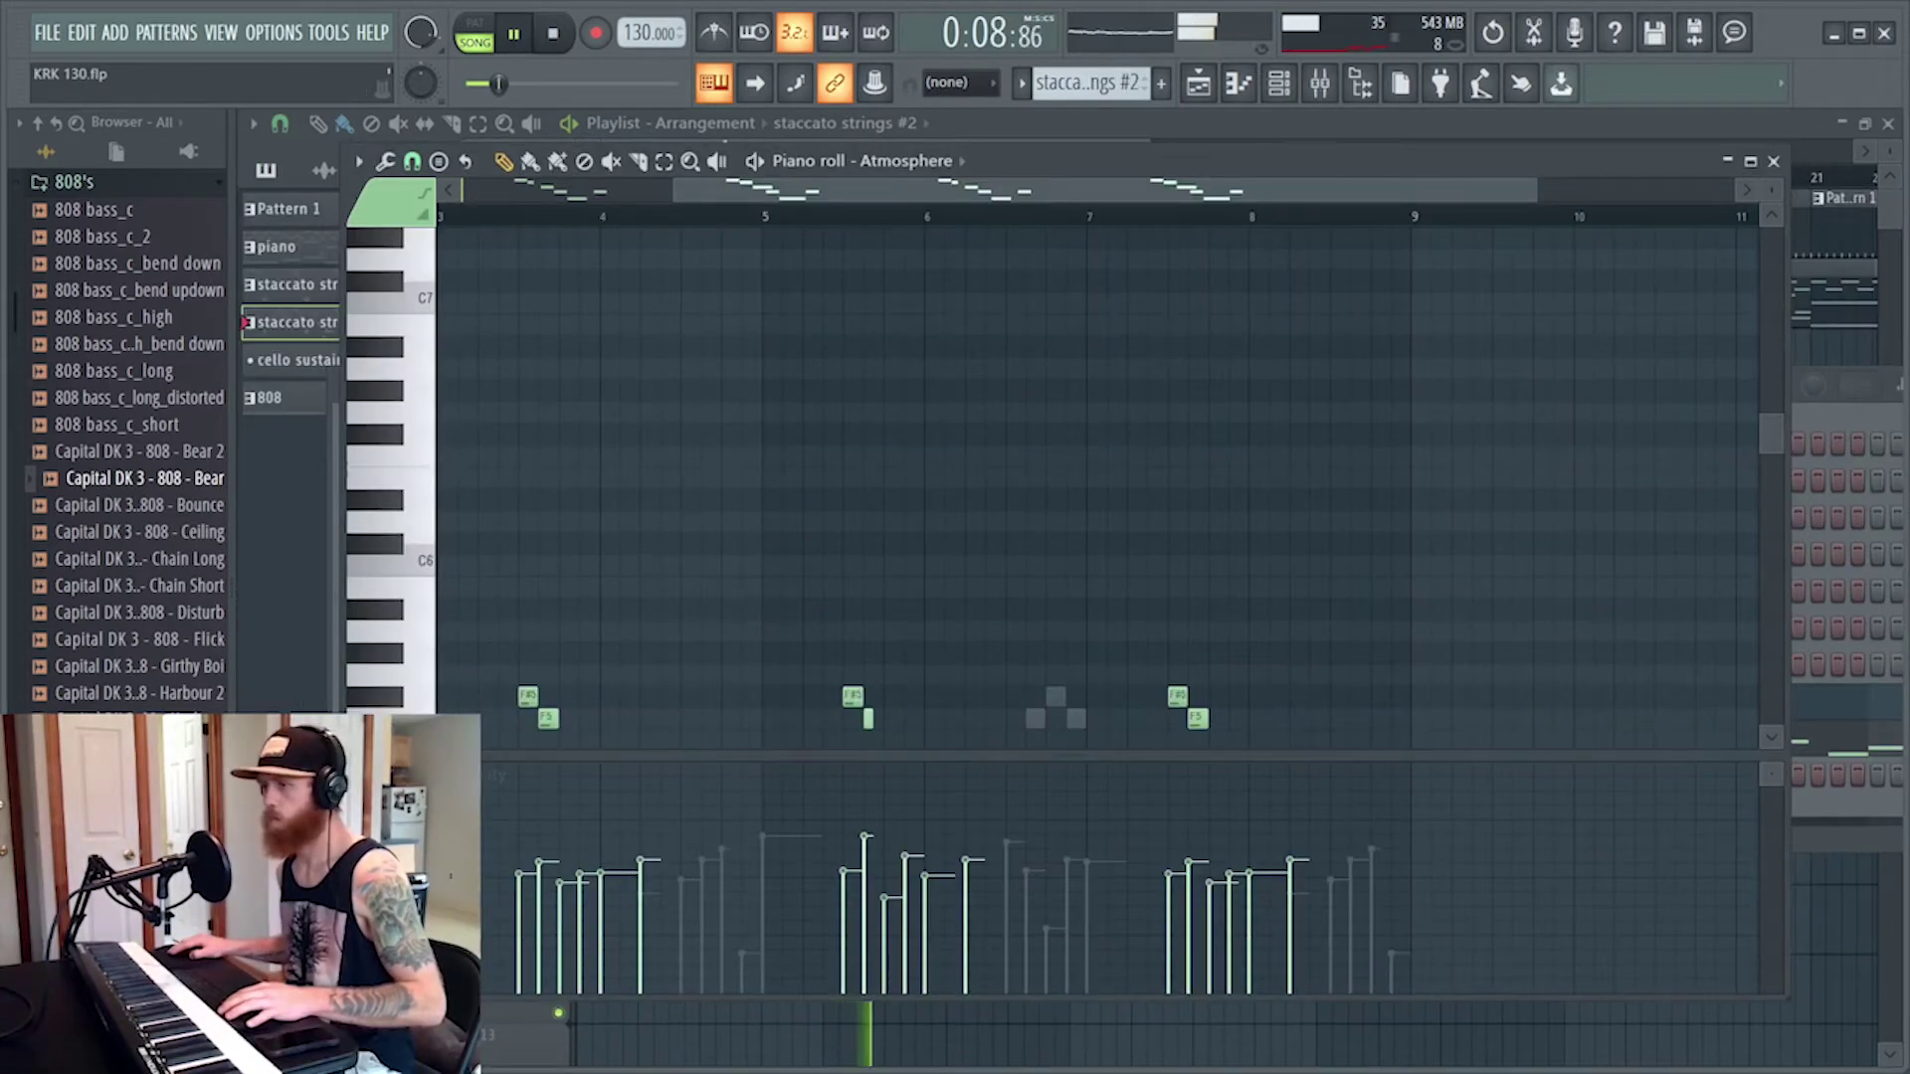
Listen to the counter melody with the Bowed Glass instrument open, and bring up the Bowed Glass notes in the piano roll
key("F6")
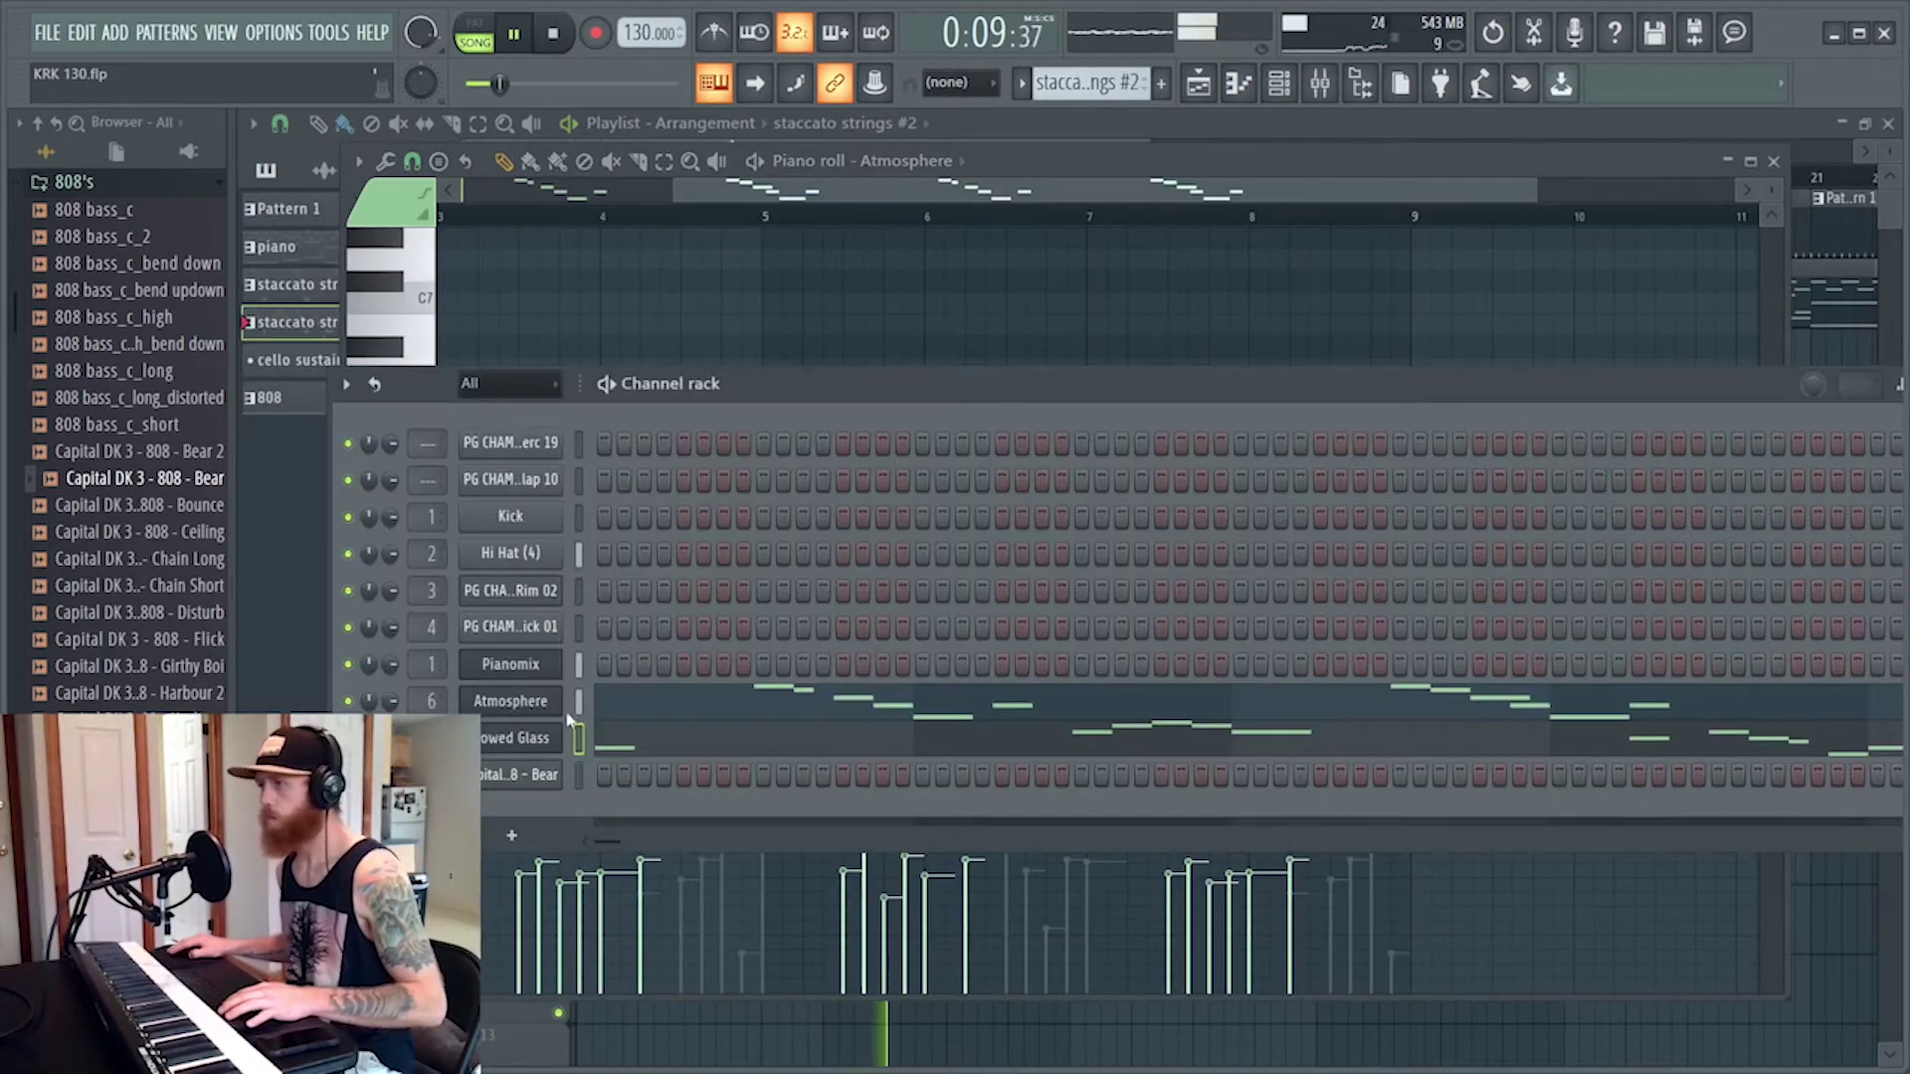
left_click(529, 751)
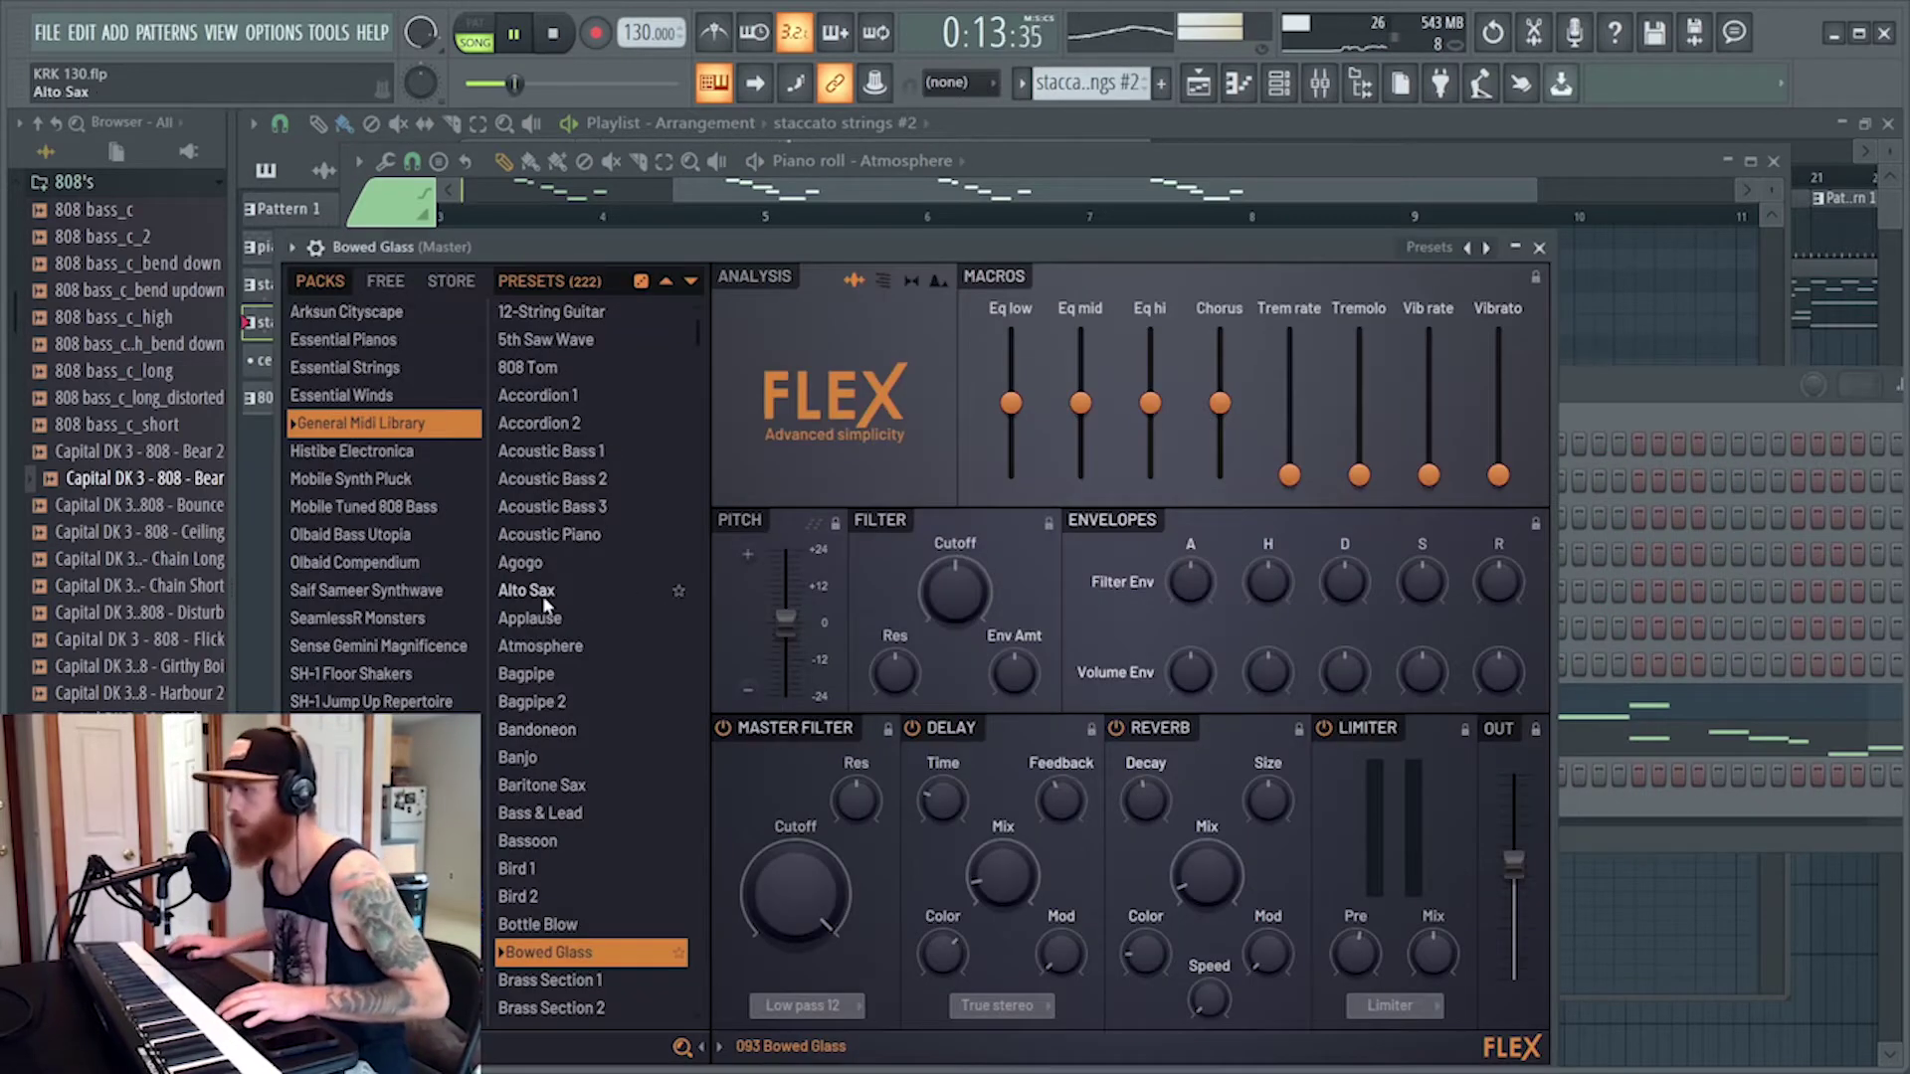
left_click(576, 714)
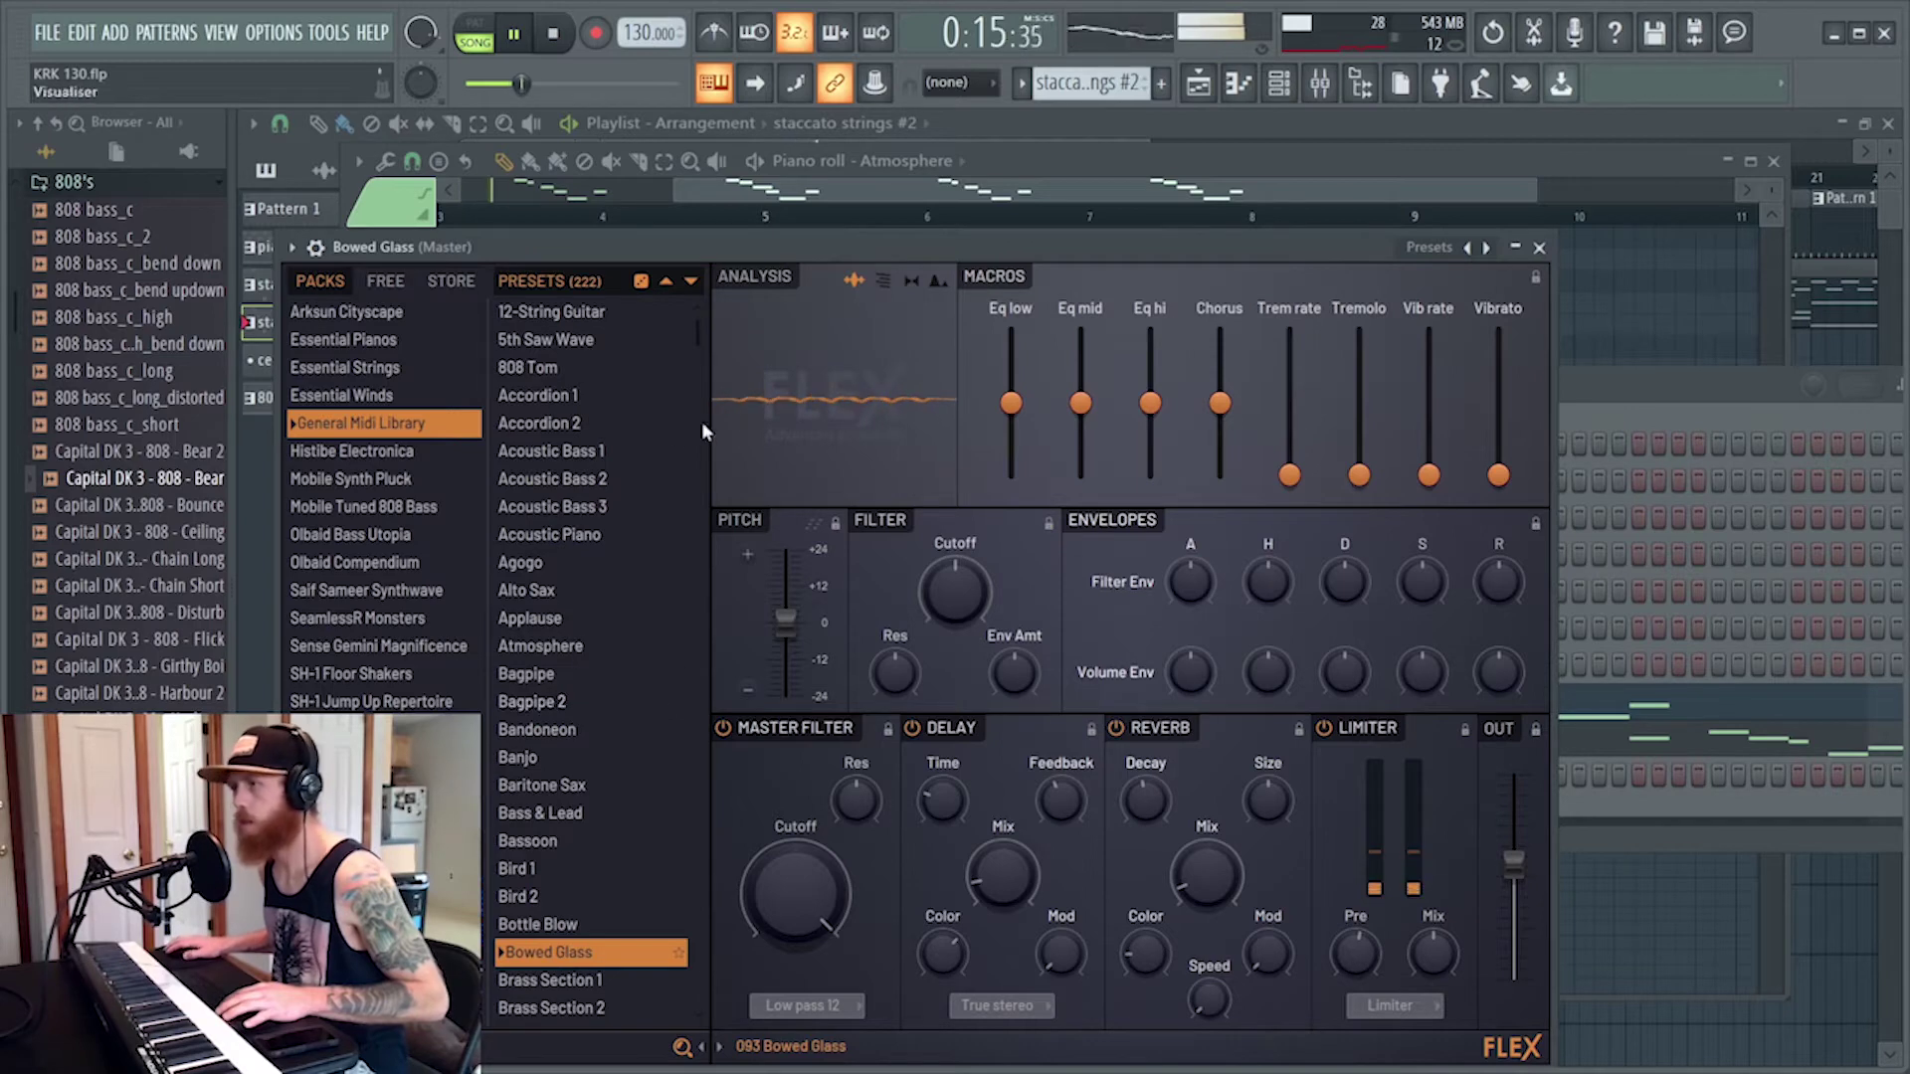
left_click(1624, 405)
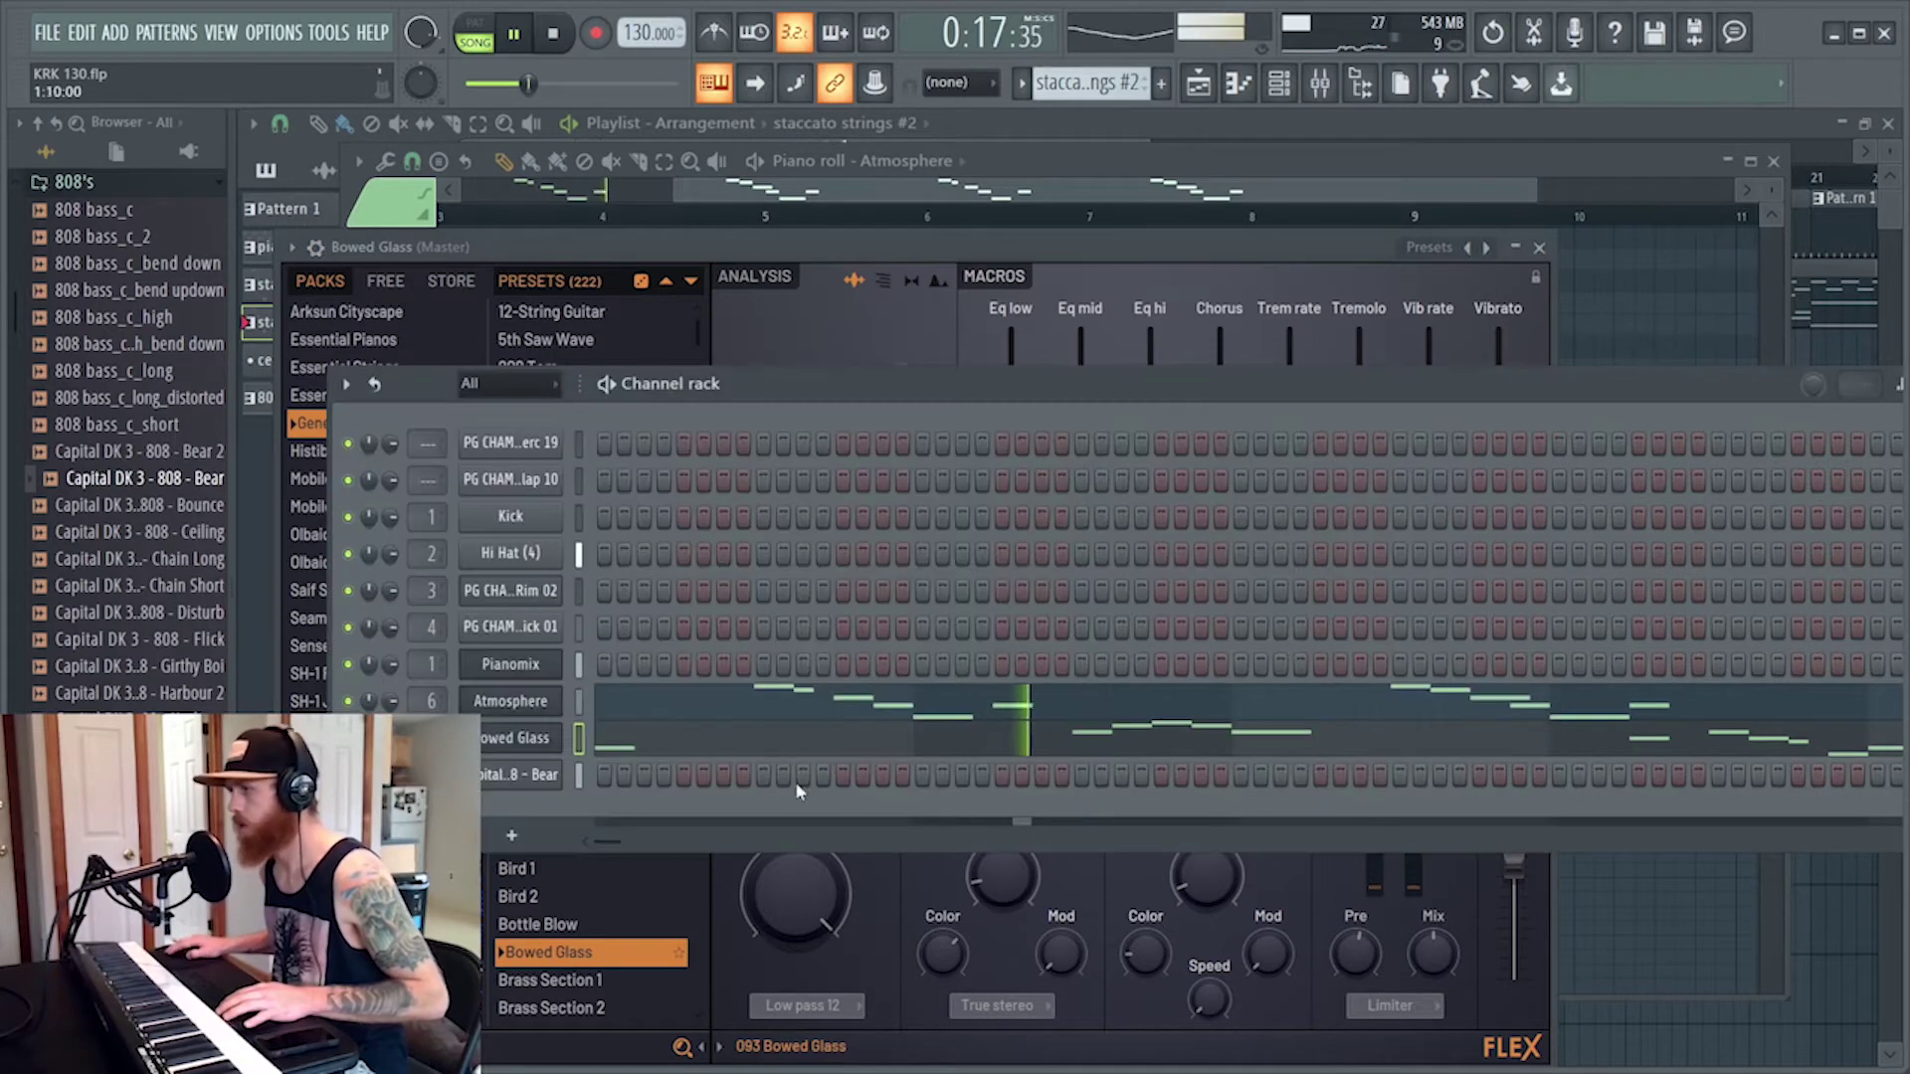
key("space")
left_click(718, 747)
scroll(672, 318, "down", 5)
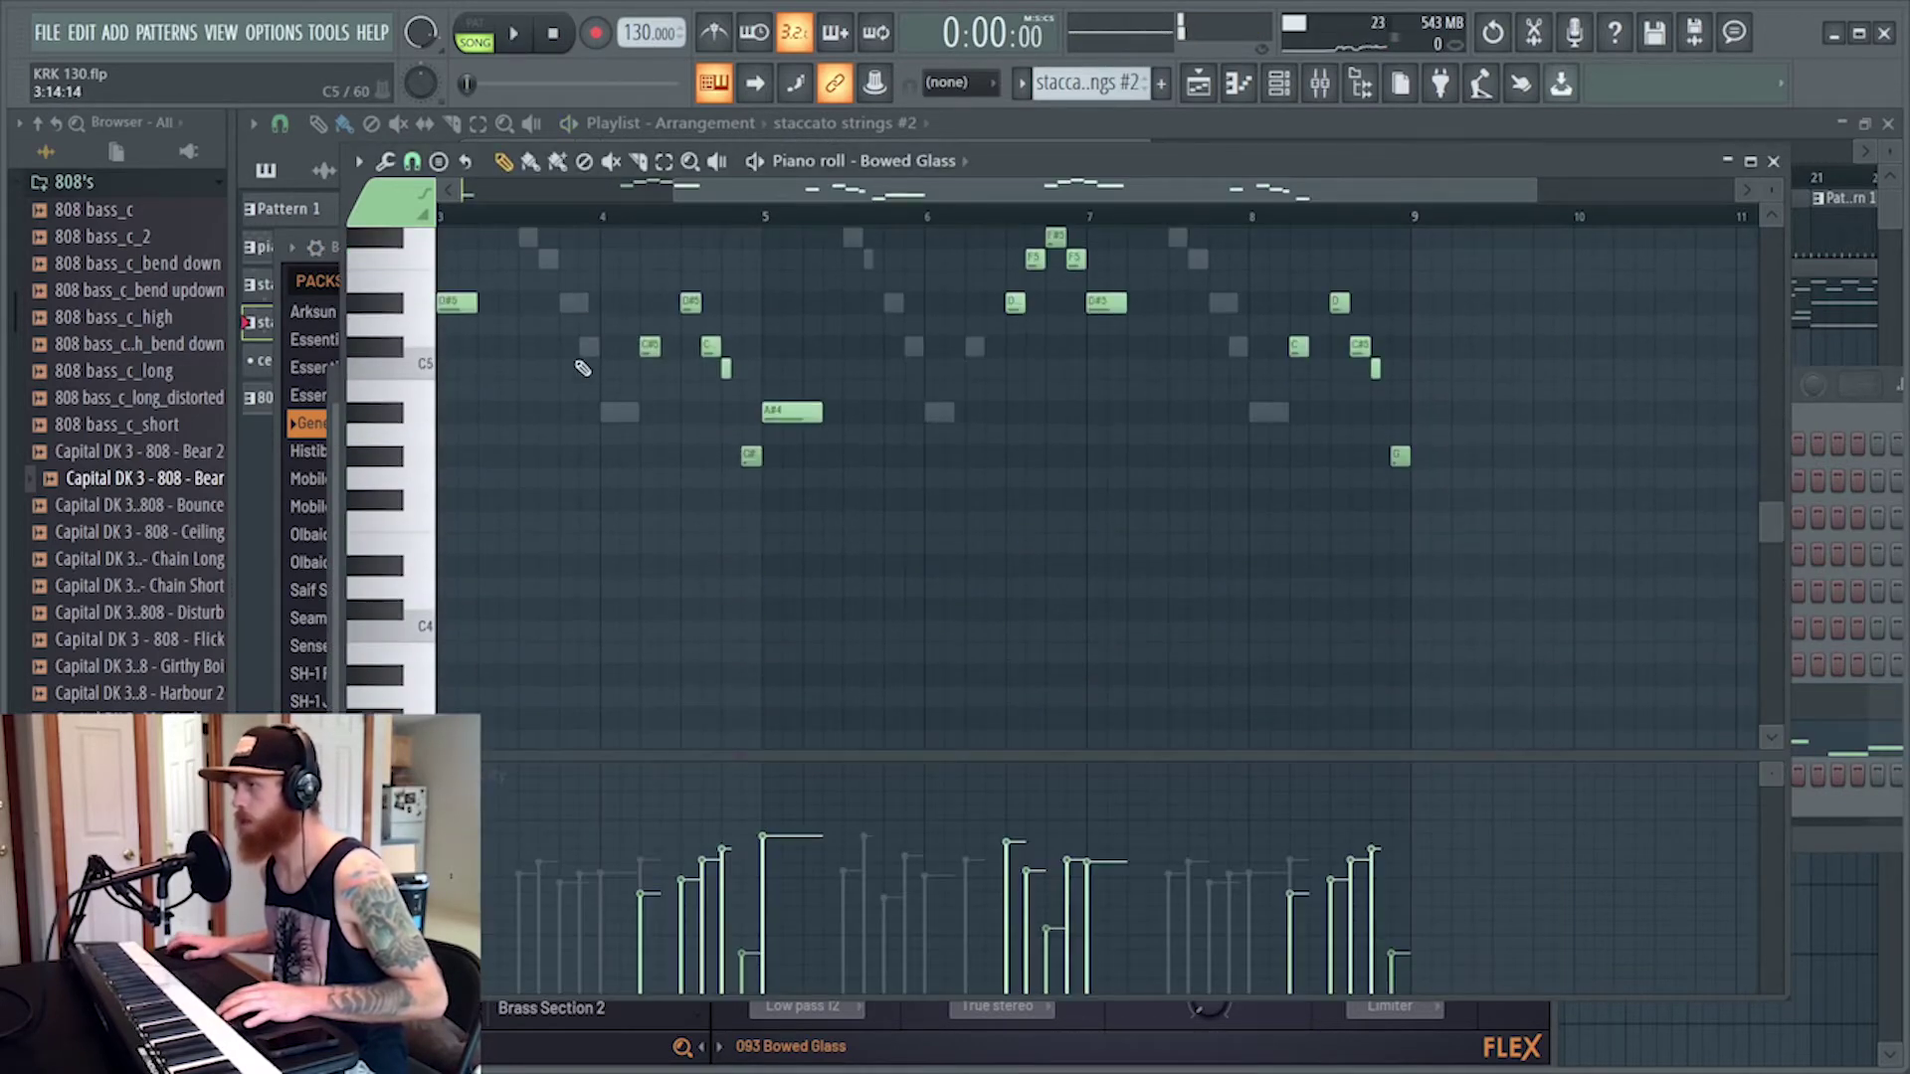
Try to delete the D#5 note at the start of bar 3 in the Bowed Glass part
right_click(457, 302)
scroll(741, 186, "left", 3)
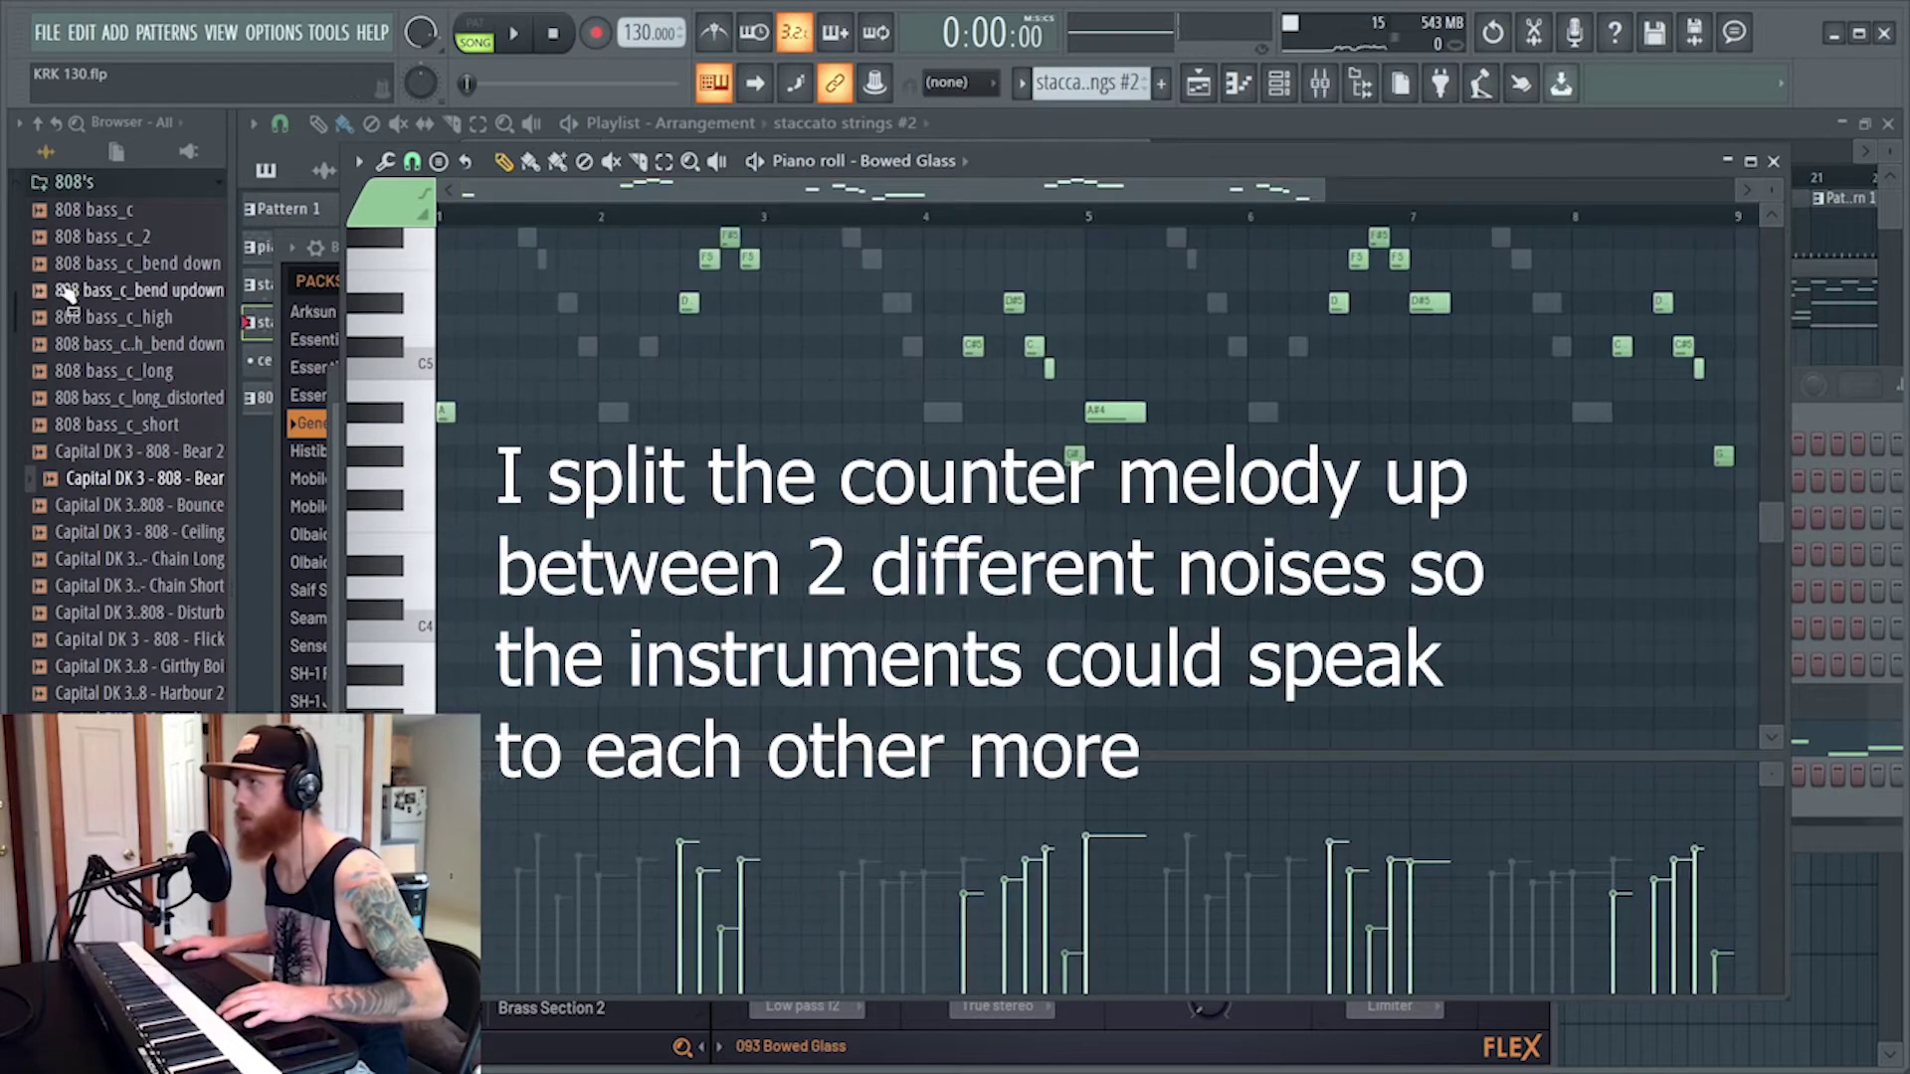
key("ctrl+z")
Play the pattern and delete the A#4 note at the start of bar 1 in the Bowed Glass part
key("space")
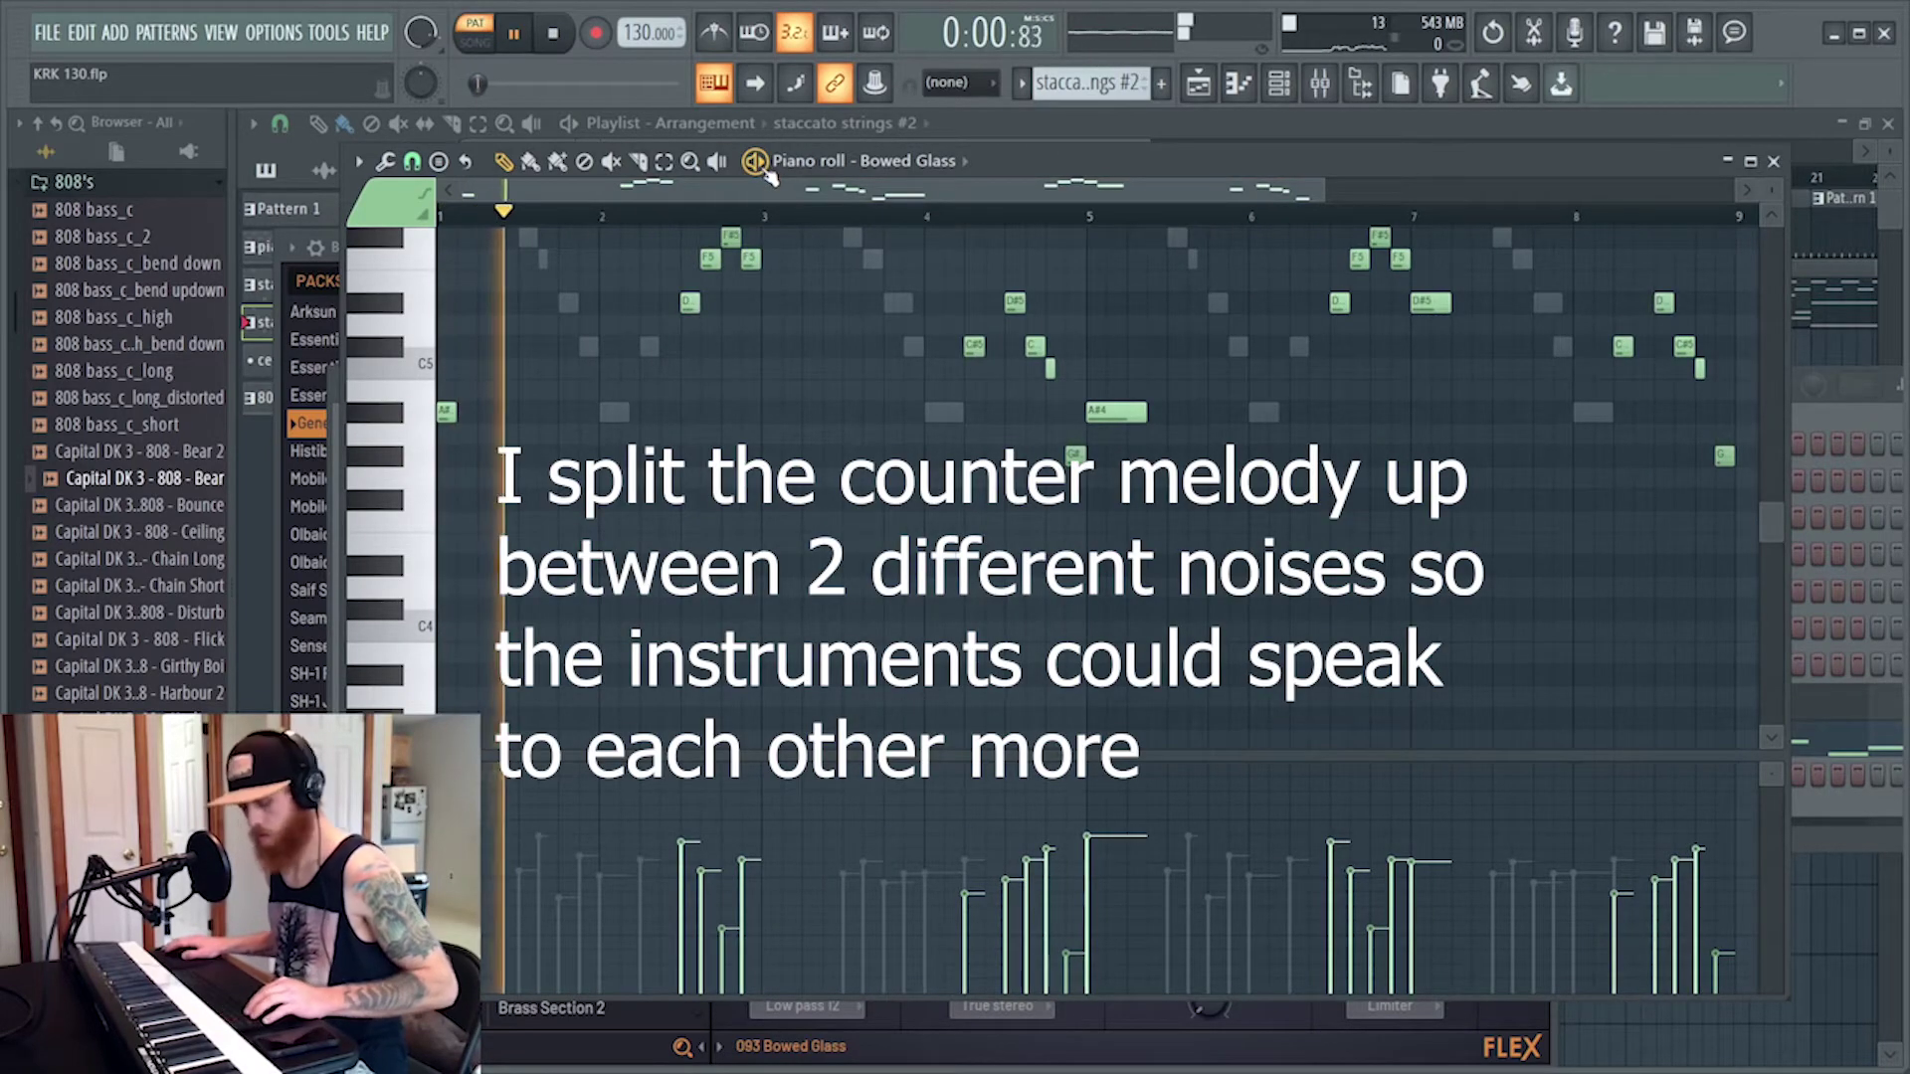
right_click(447, 411)
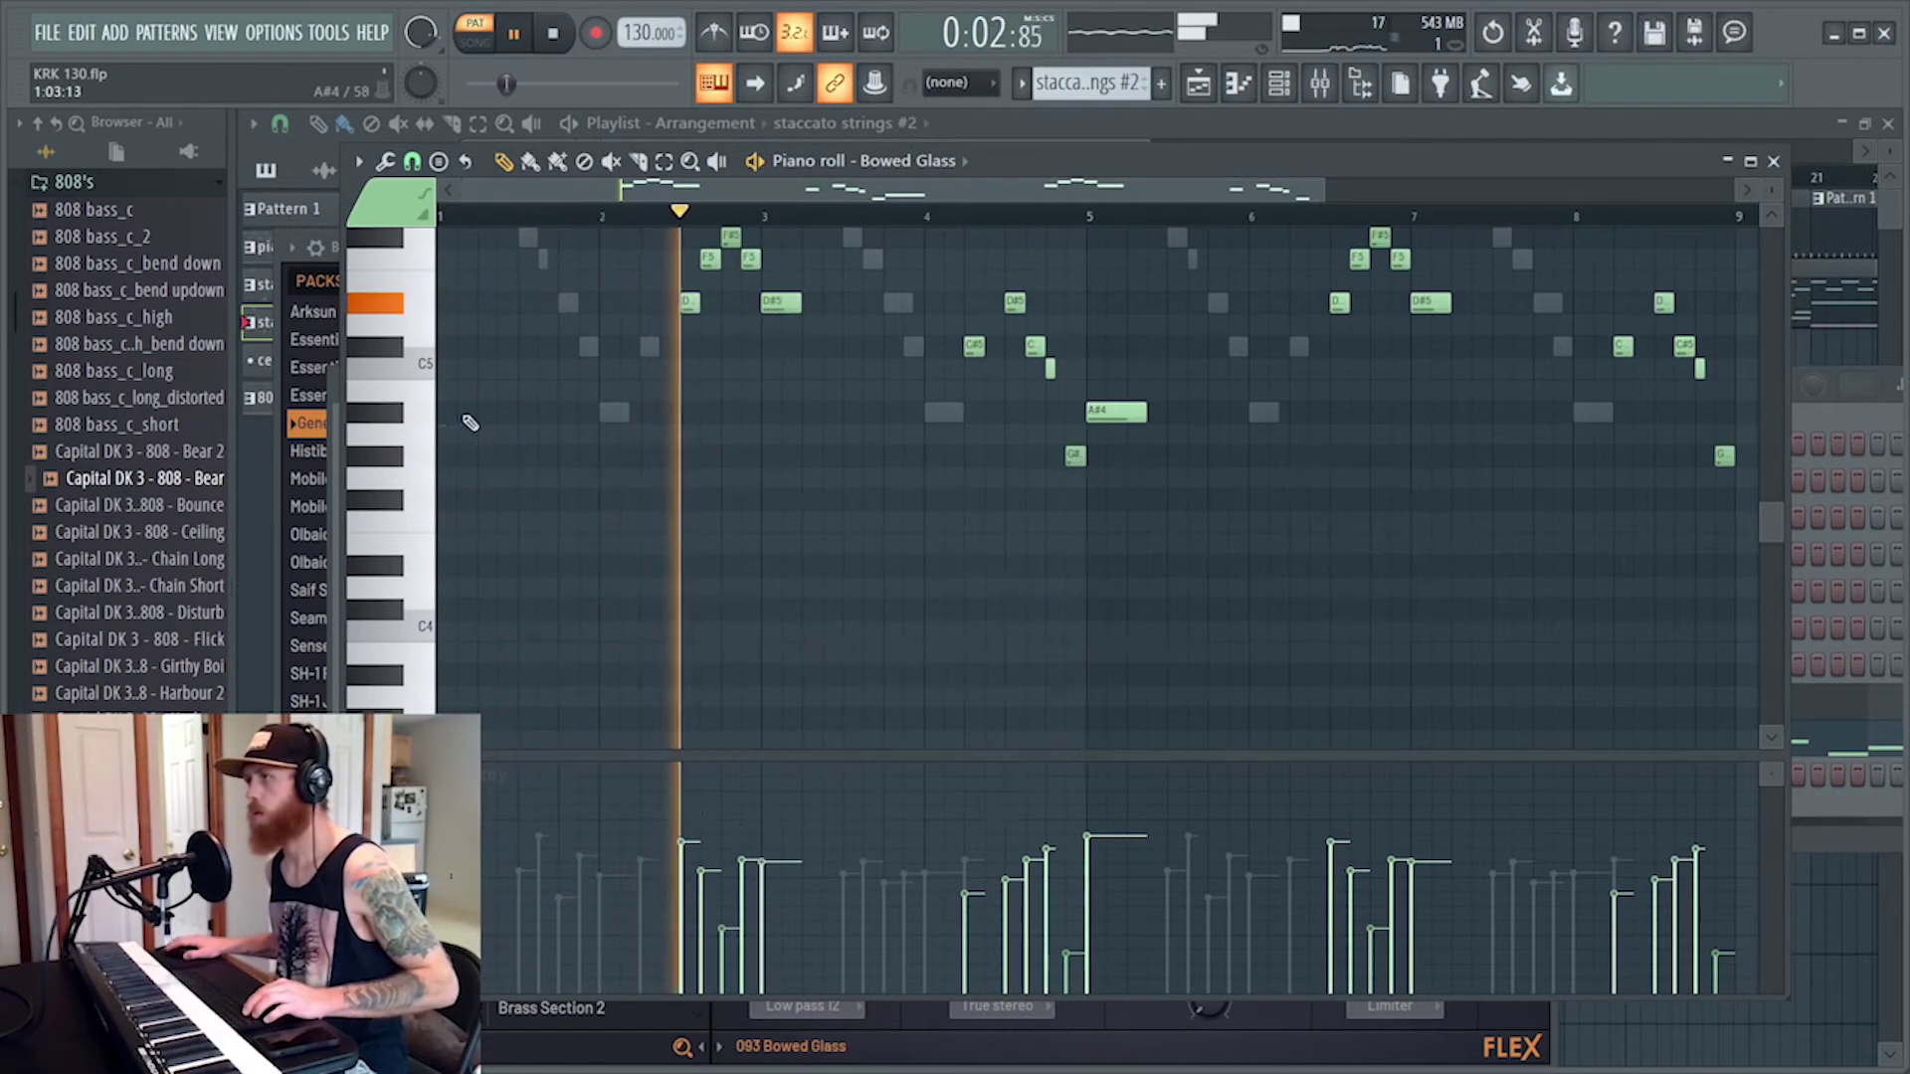
scroll(594, 430, "up", 3)
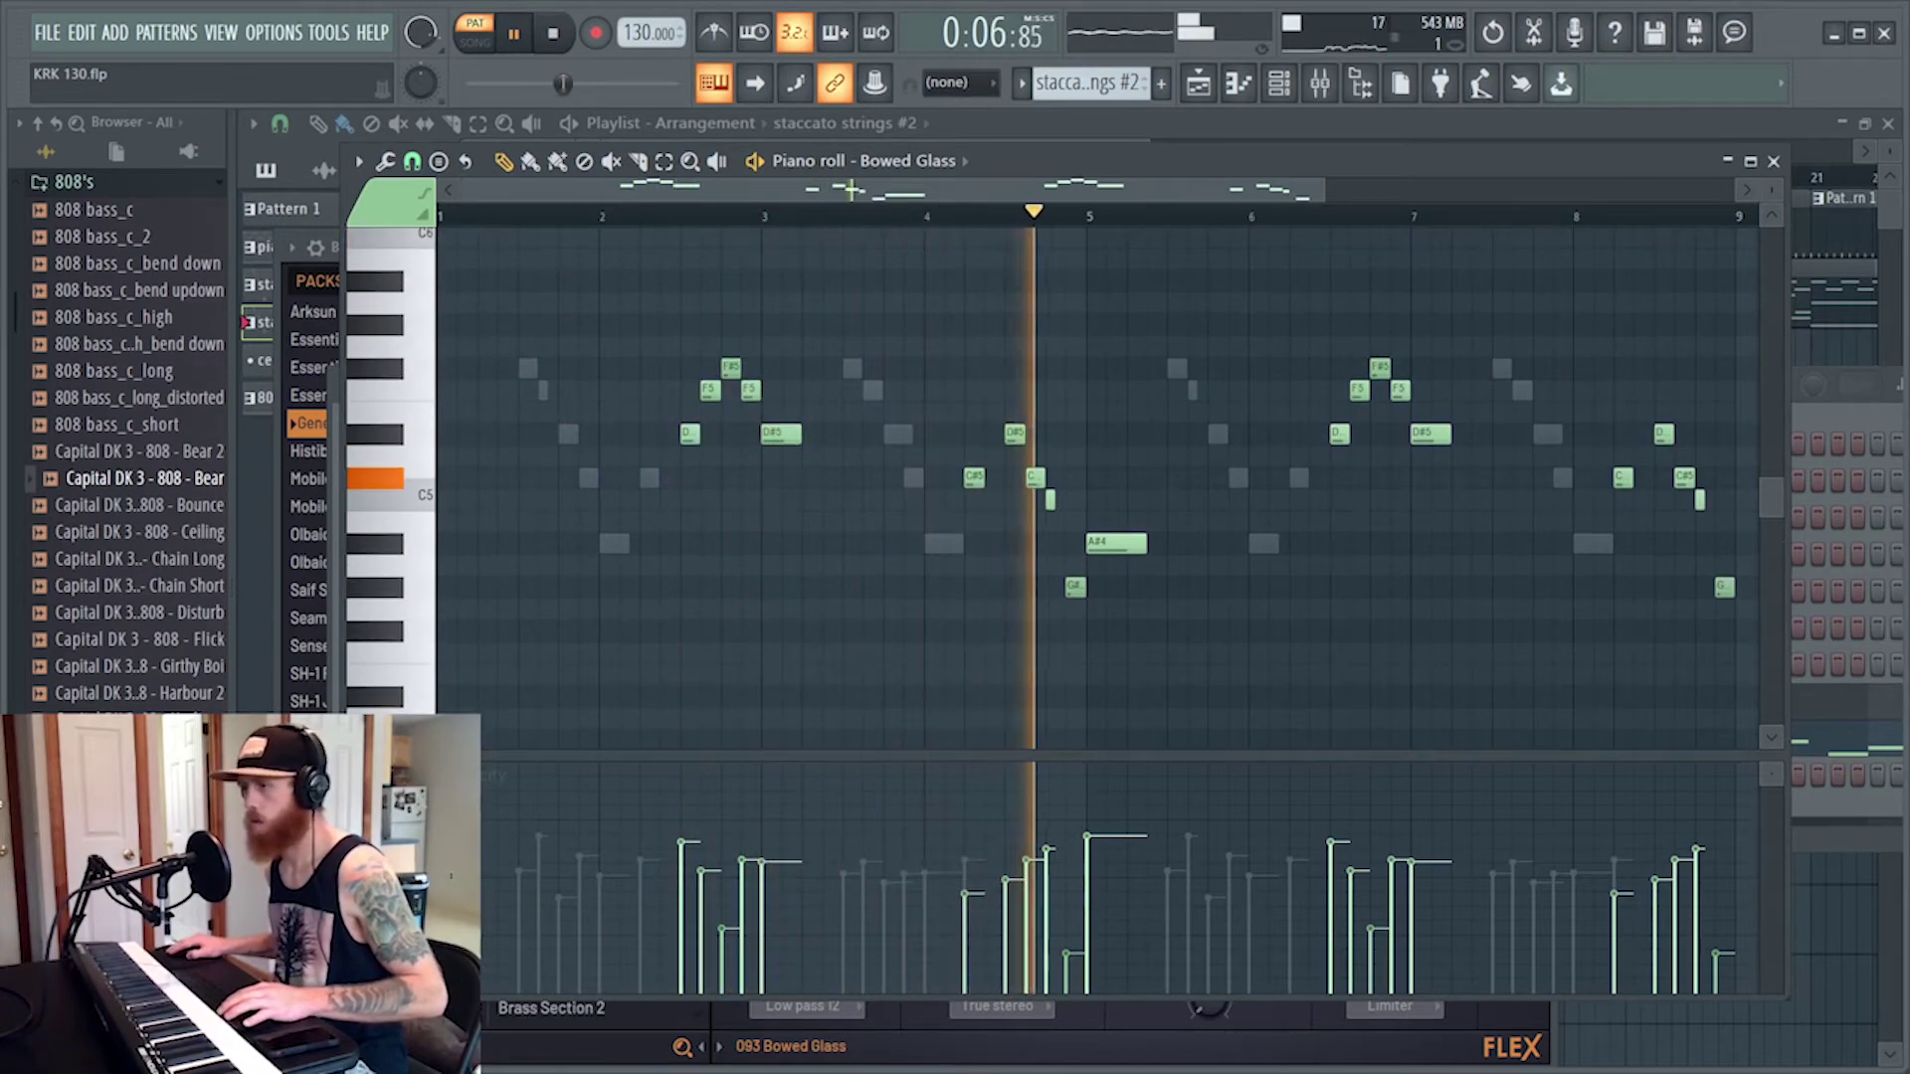
scroll(612, 931, "down", 4)
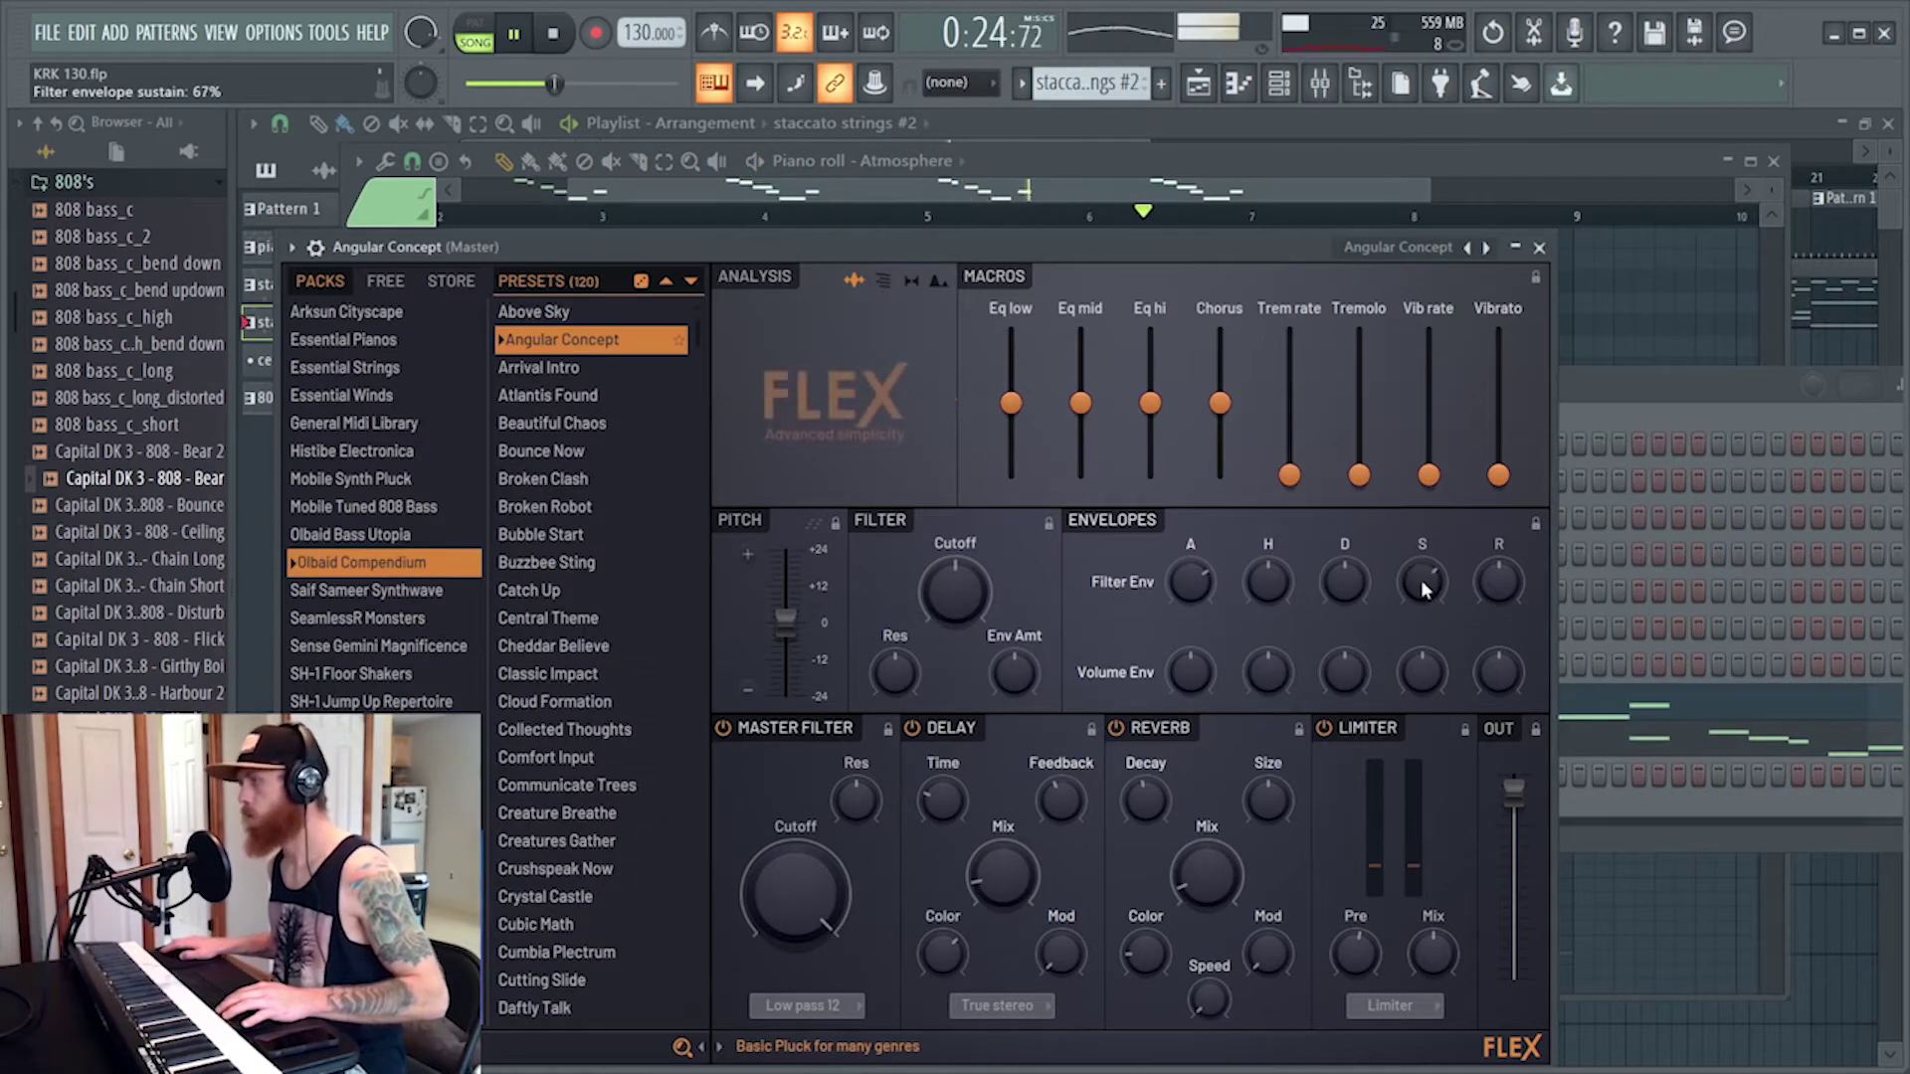
Set the filter envelope sustain to 70% and load the Arrival Intro preset from the Olbaid Compendium pack
left_click_drag(1423, 589, 1423, 582)
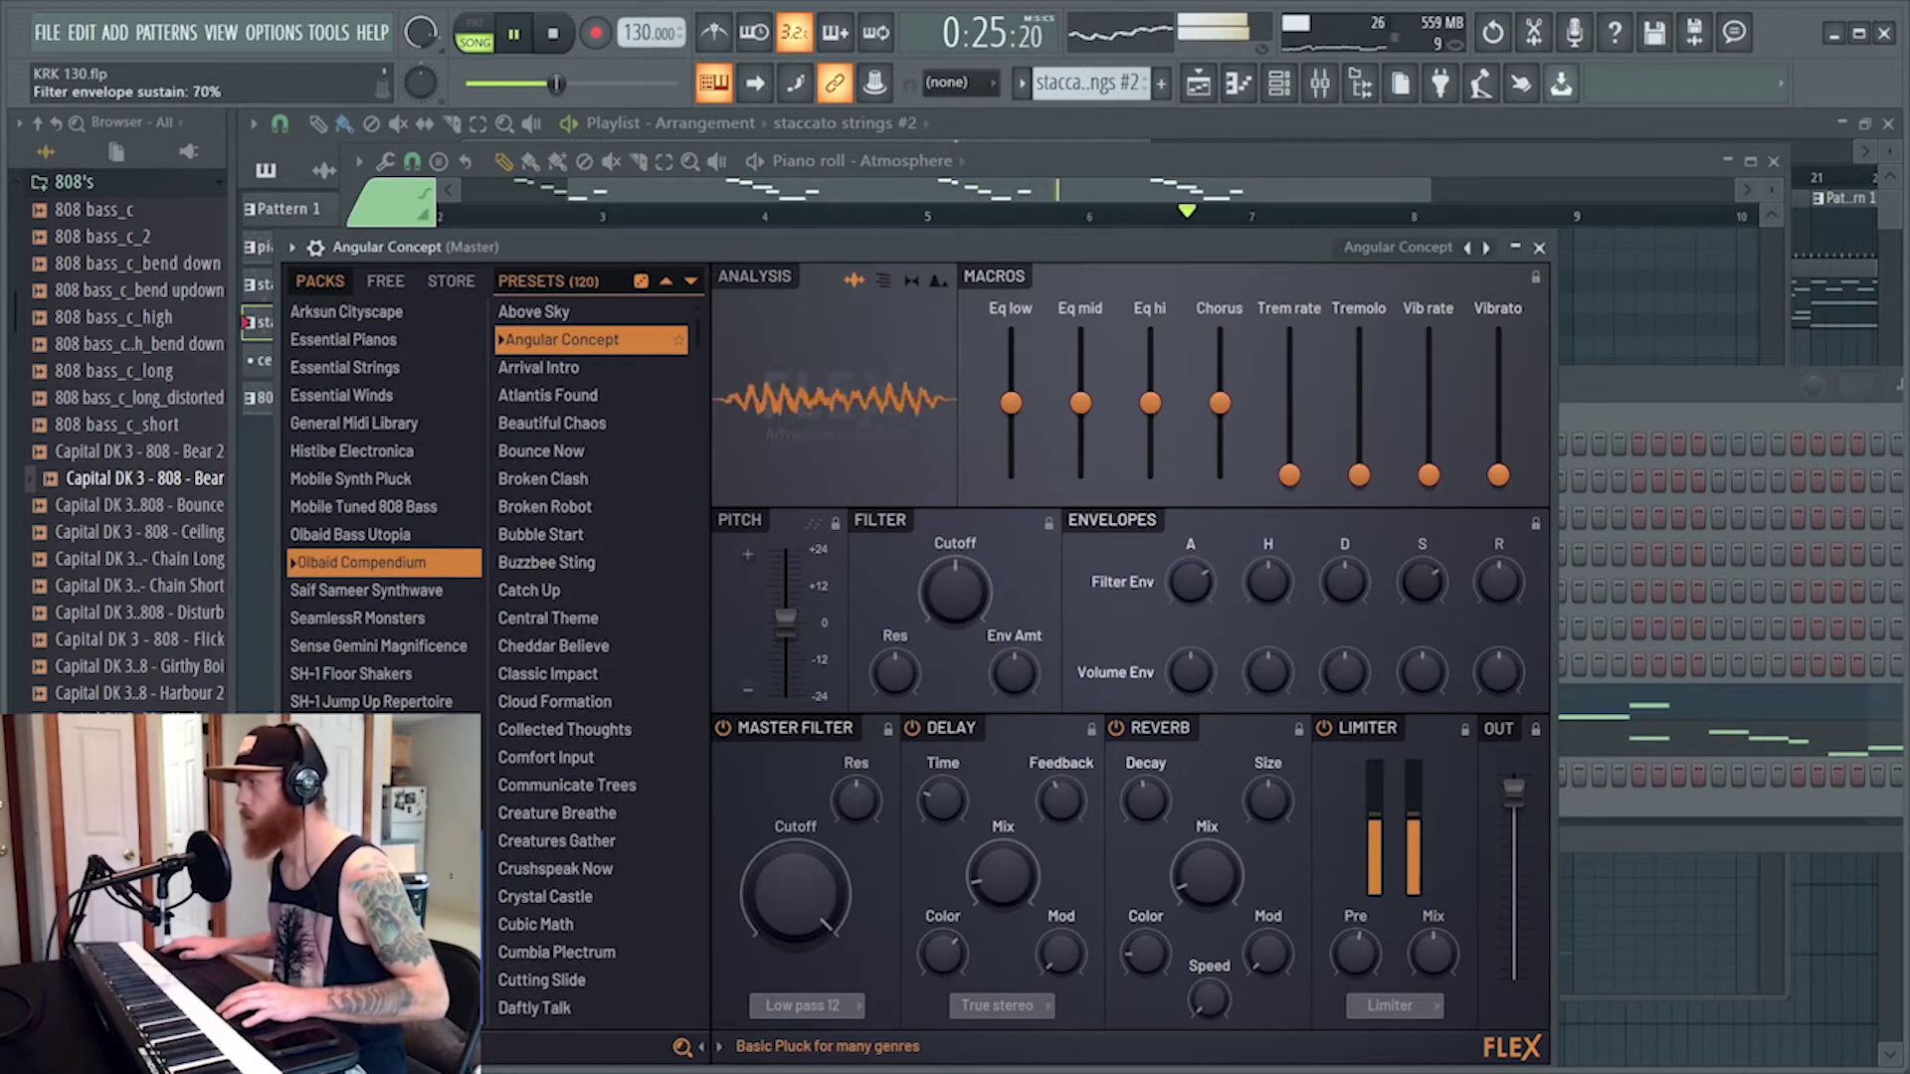
left_click(593, 368)
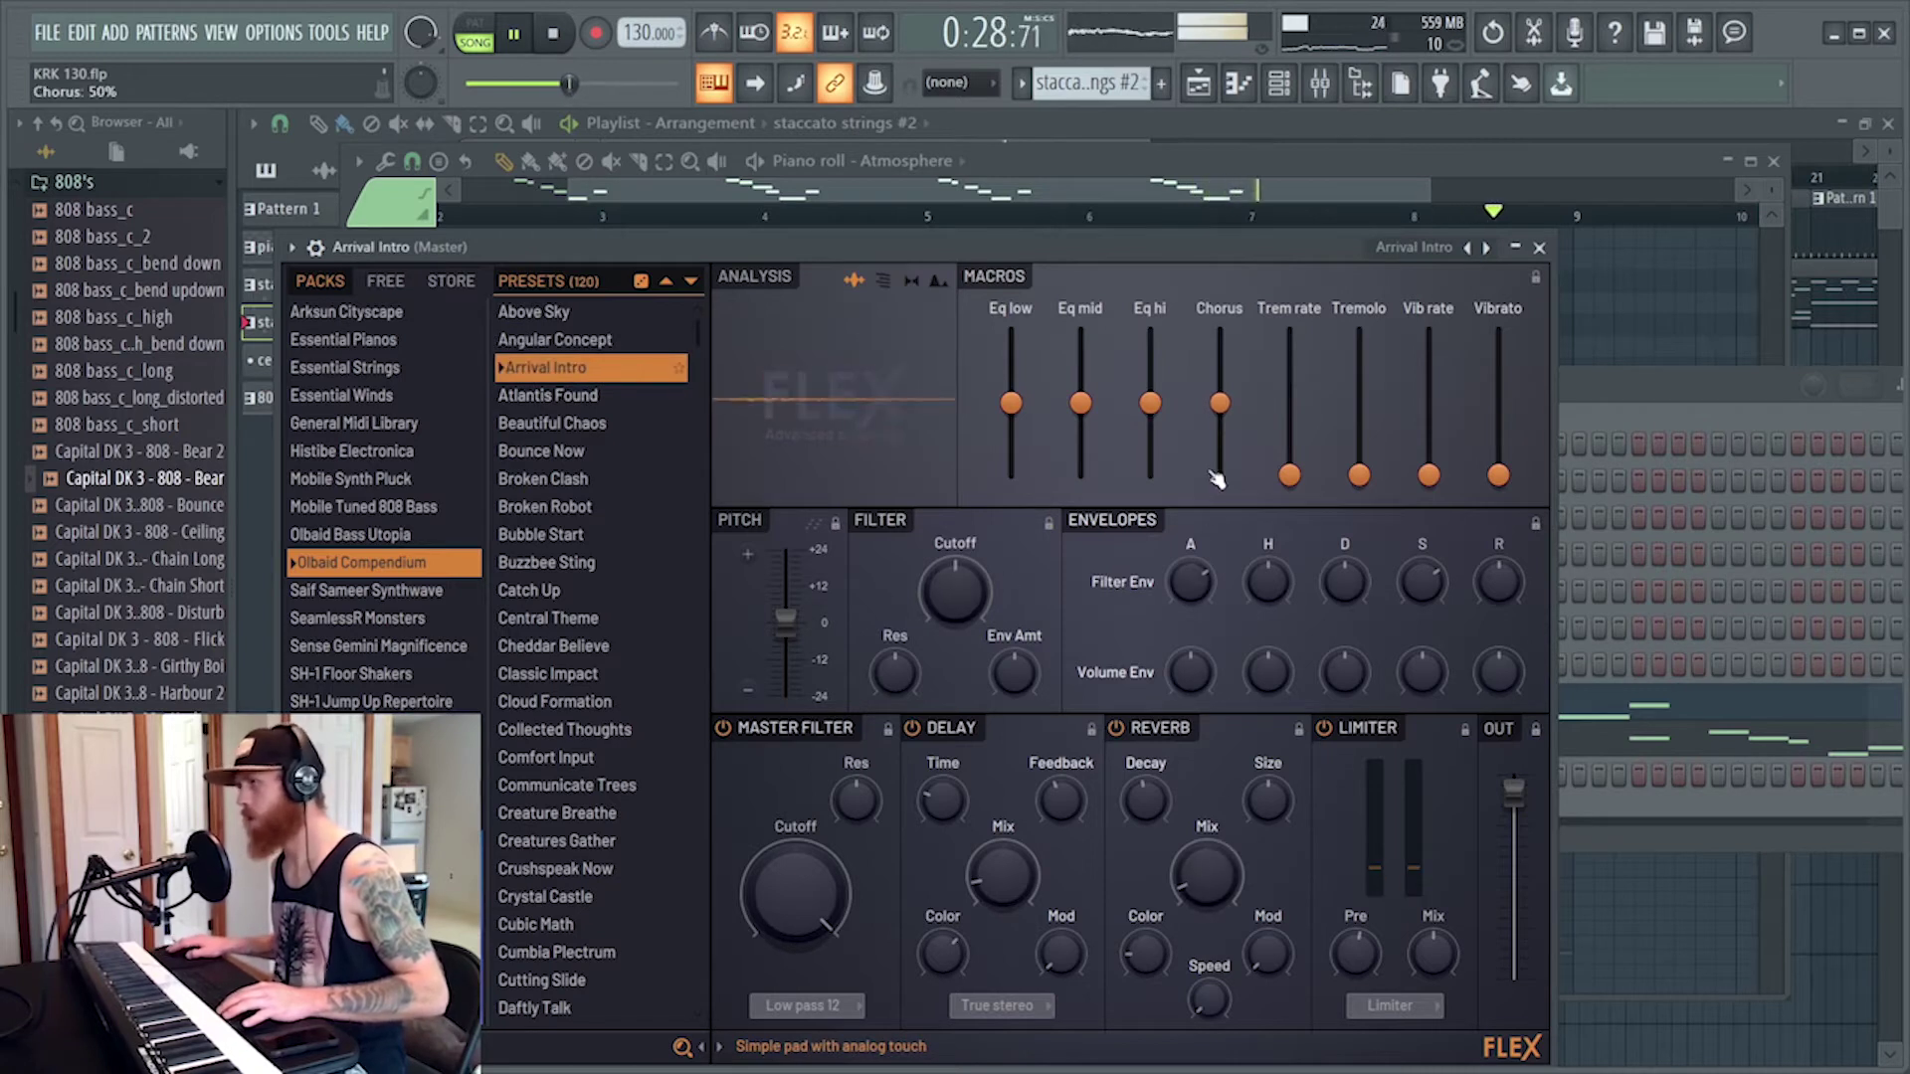
key("space")
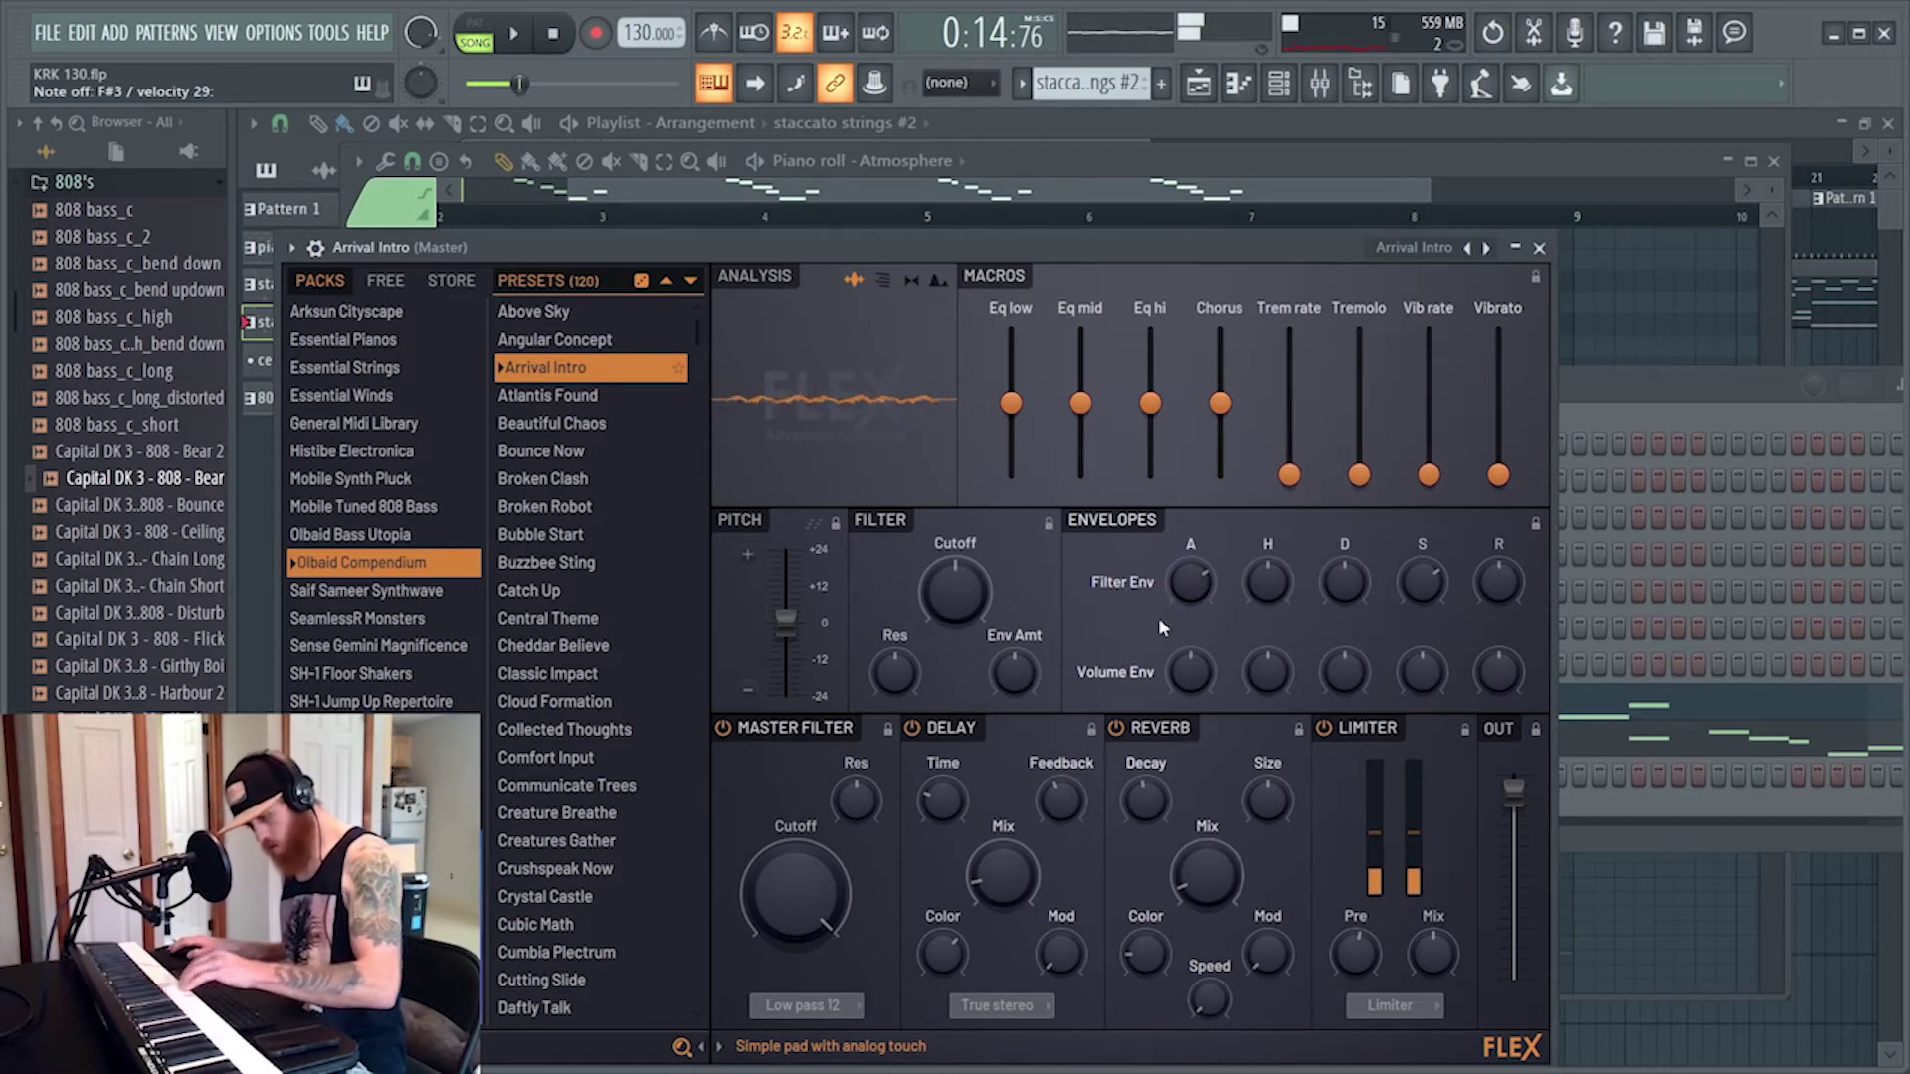
key("space")
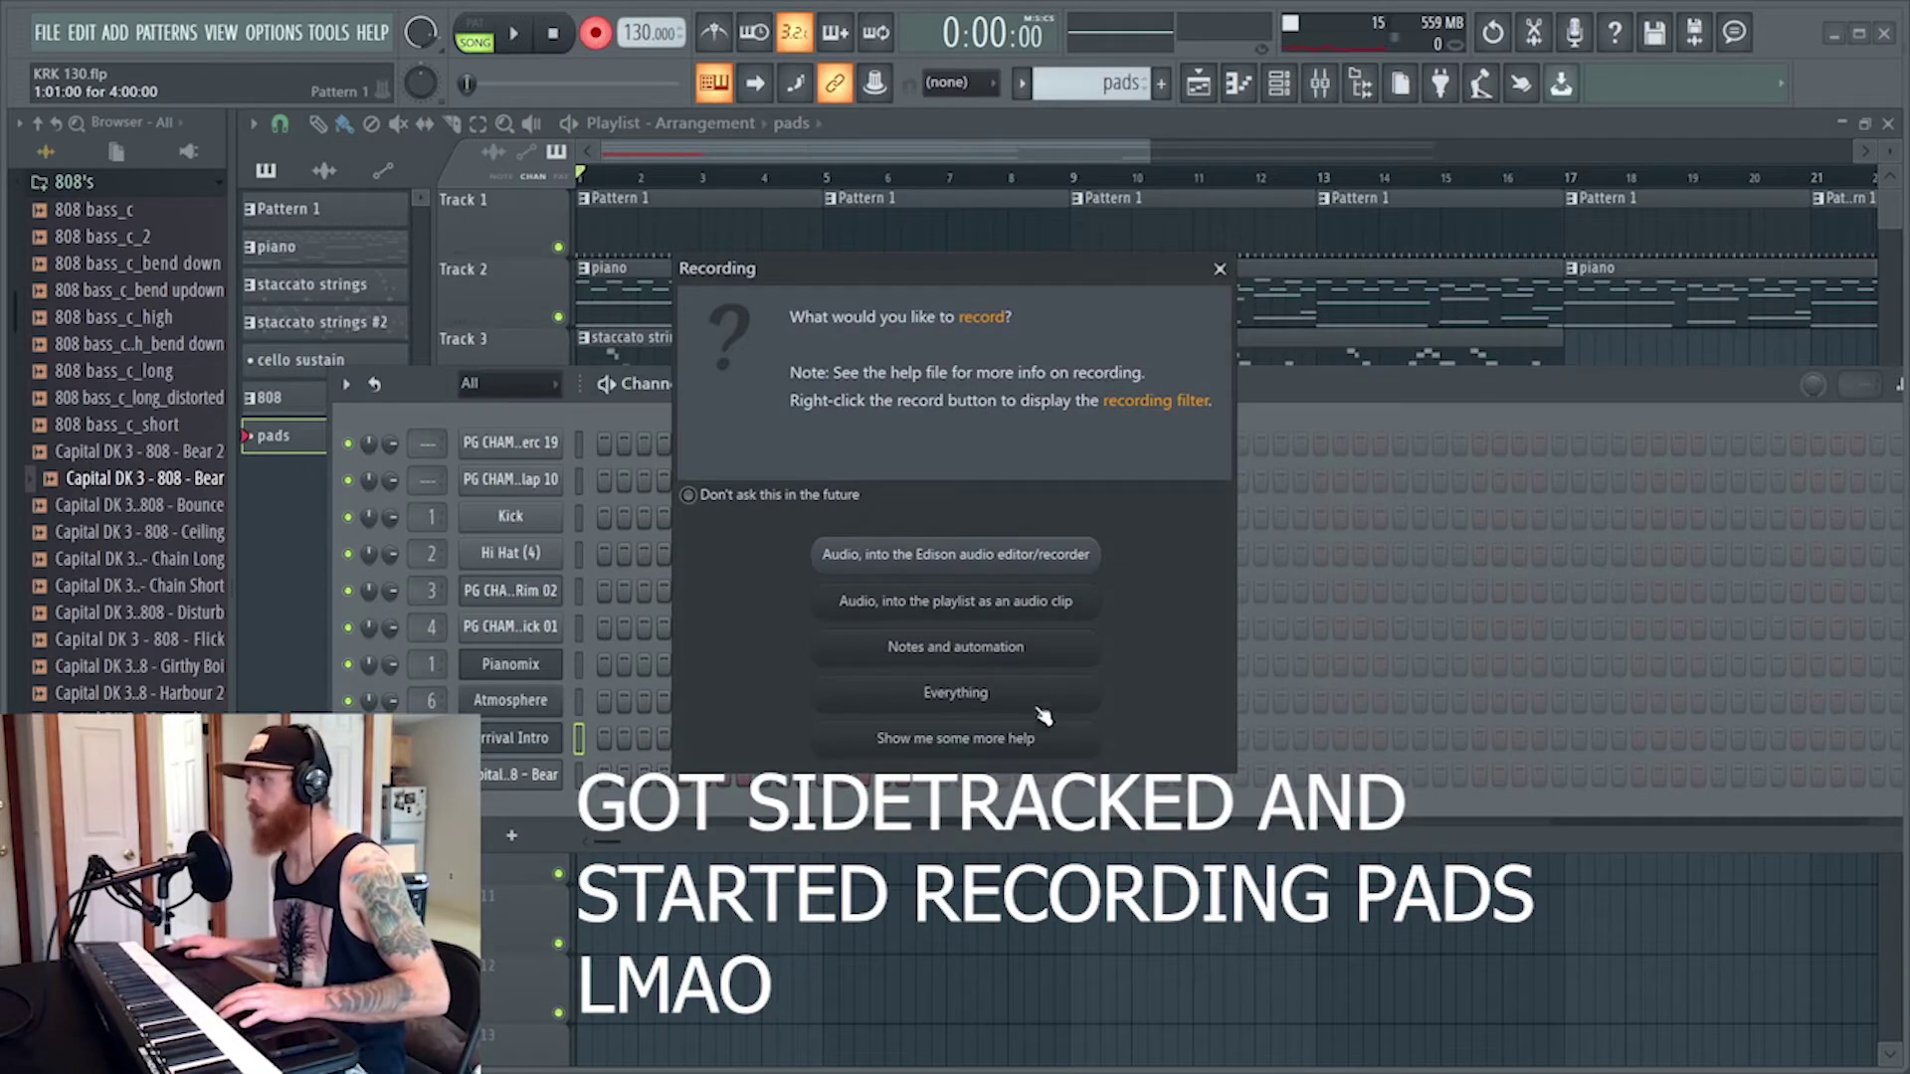
Record the pad part into the pads pattern as notes and automation using the Arrival Intro instrument
left_click(1013, 654)
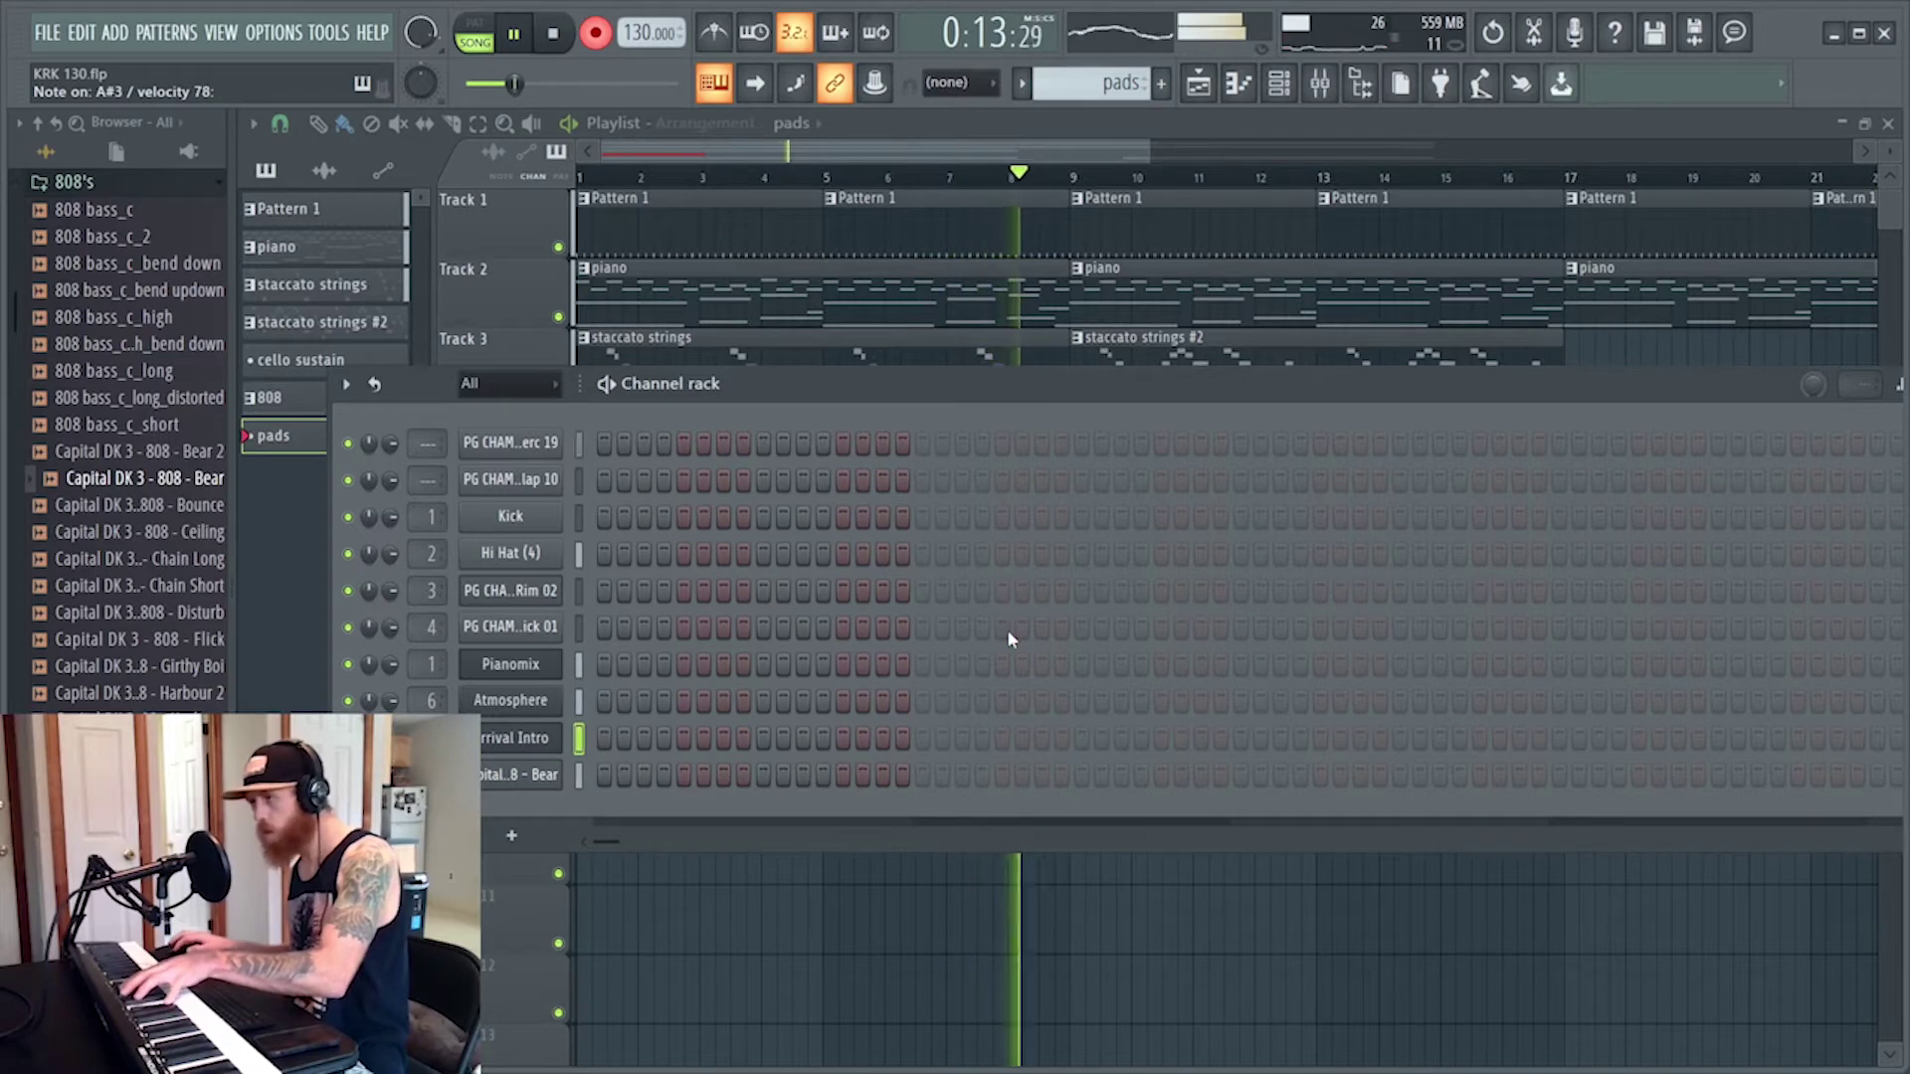
key("space")
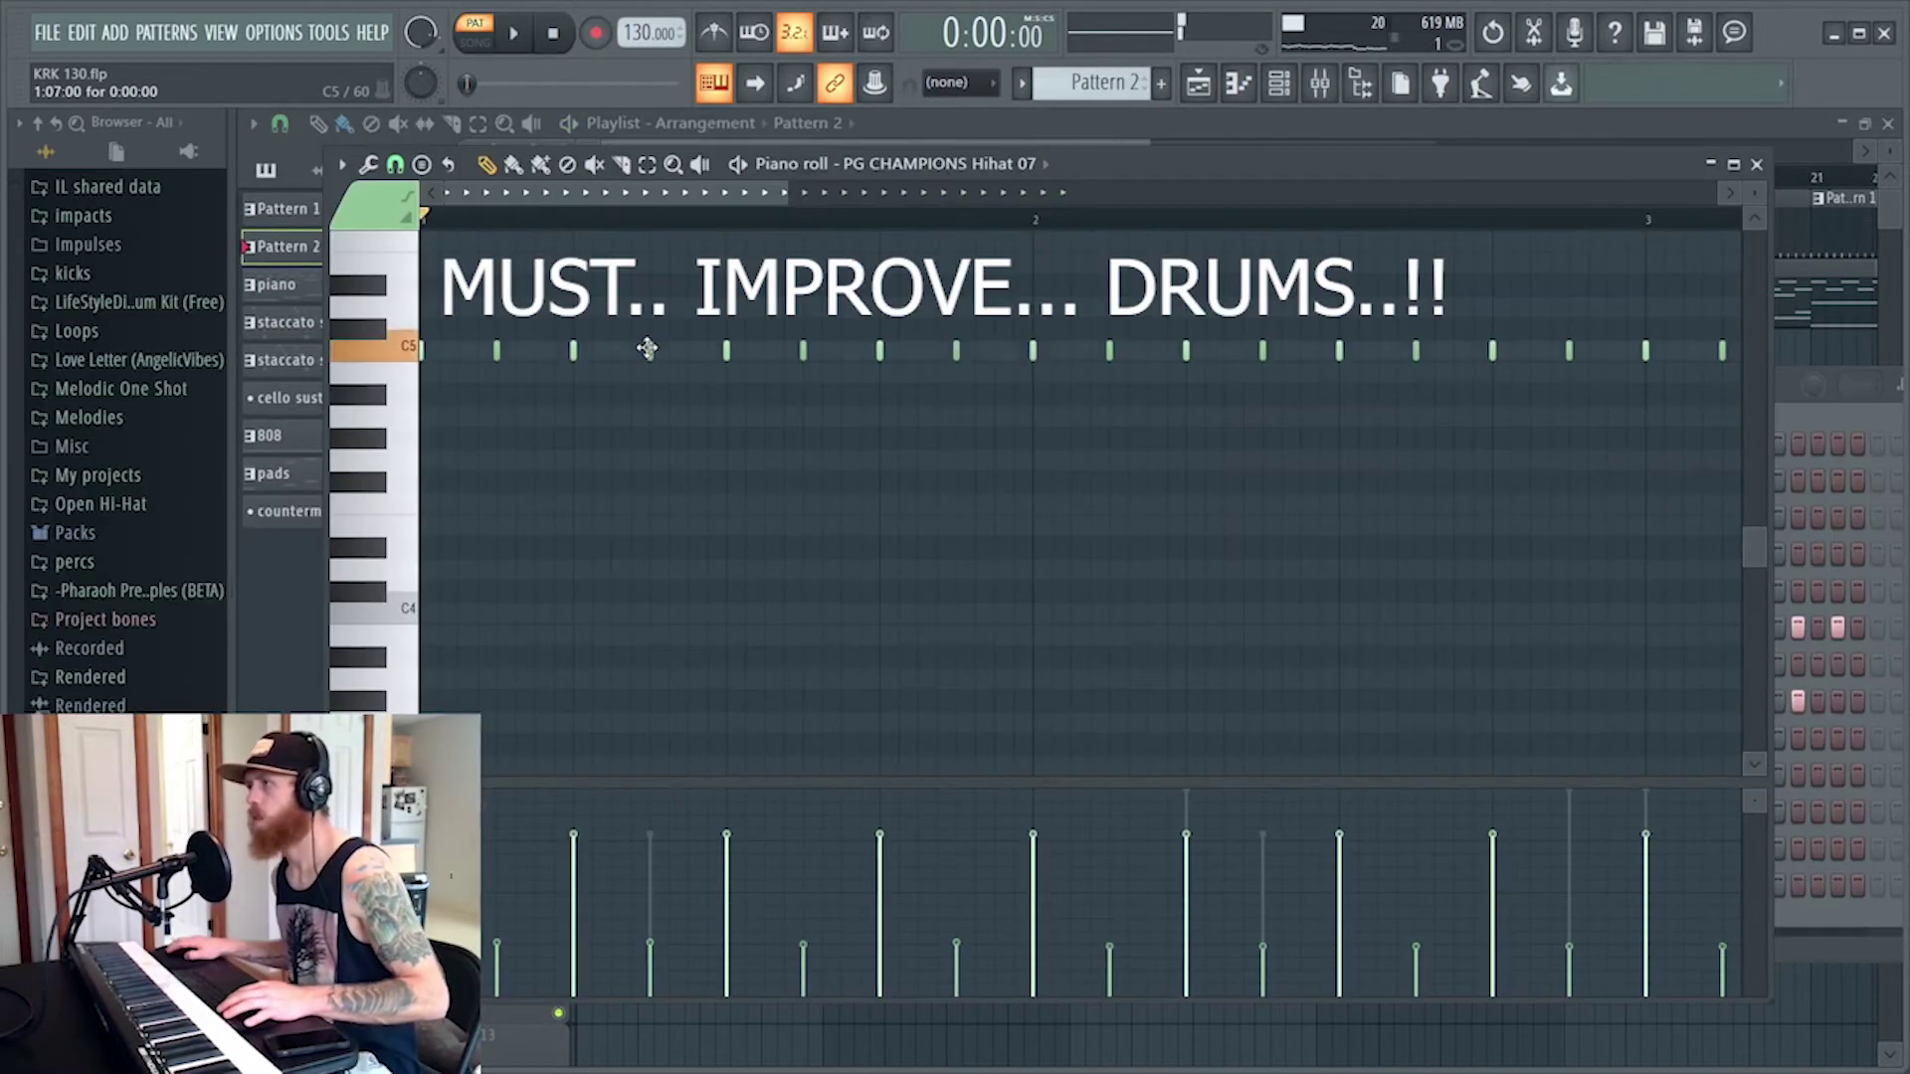
Try adding two extra C5 hi-hat hits after beat 2 of bar 1 in Pattern 2 to form a short roll
key("space")
left_click(669, 350)
left_click(687, 350)
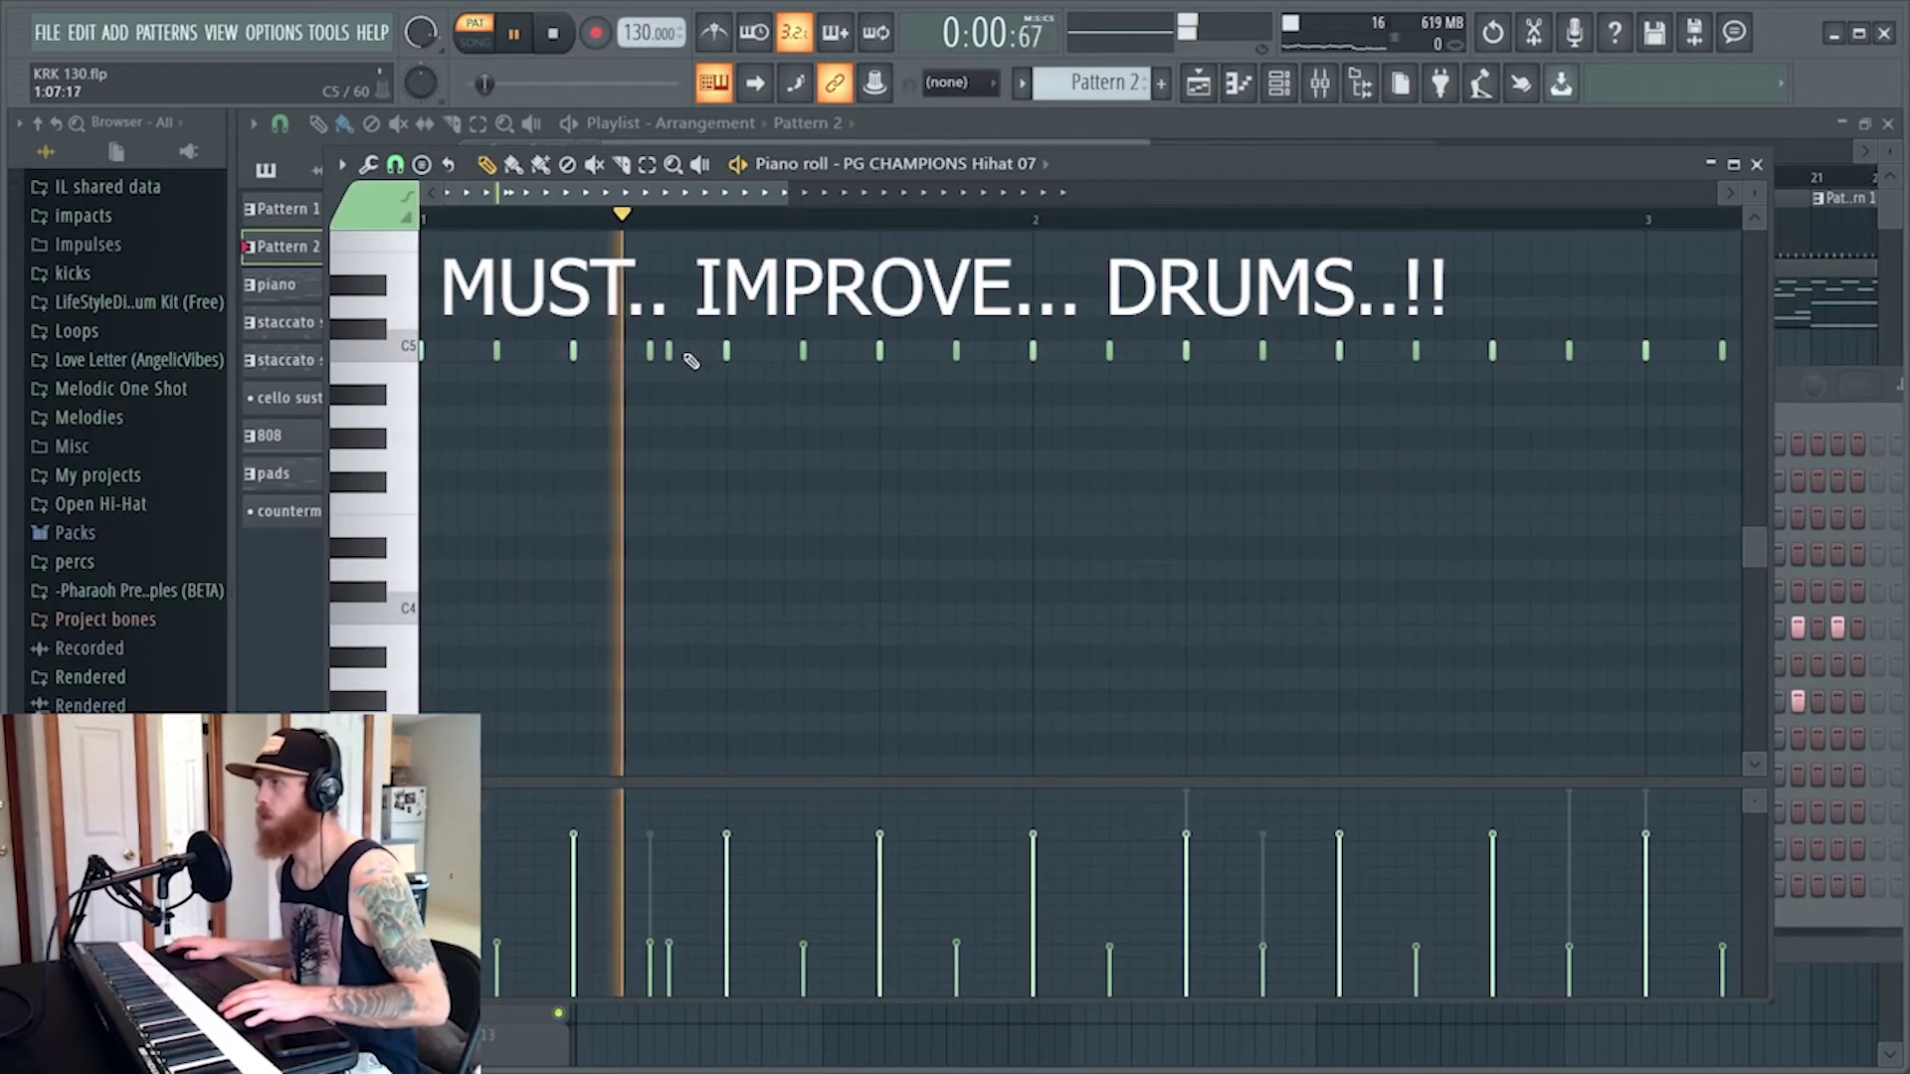
key("space")
key("space")
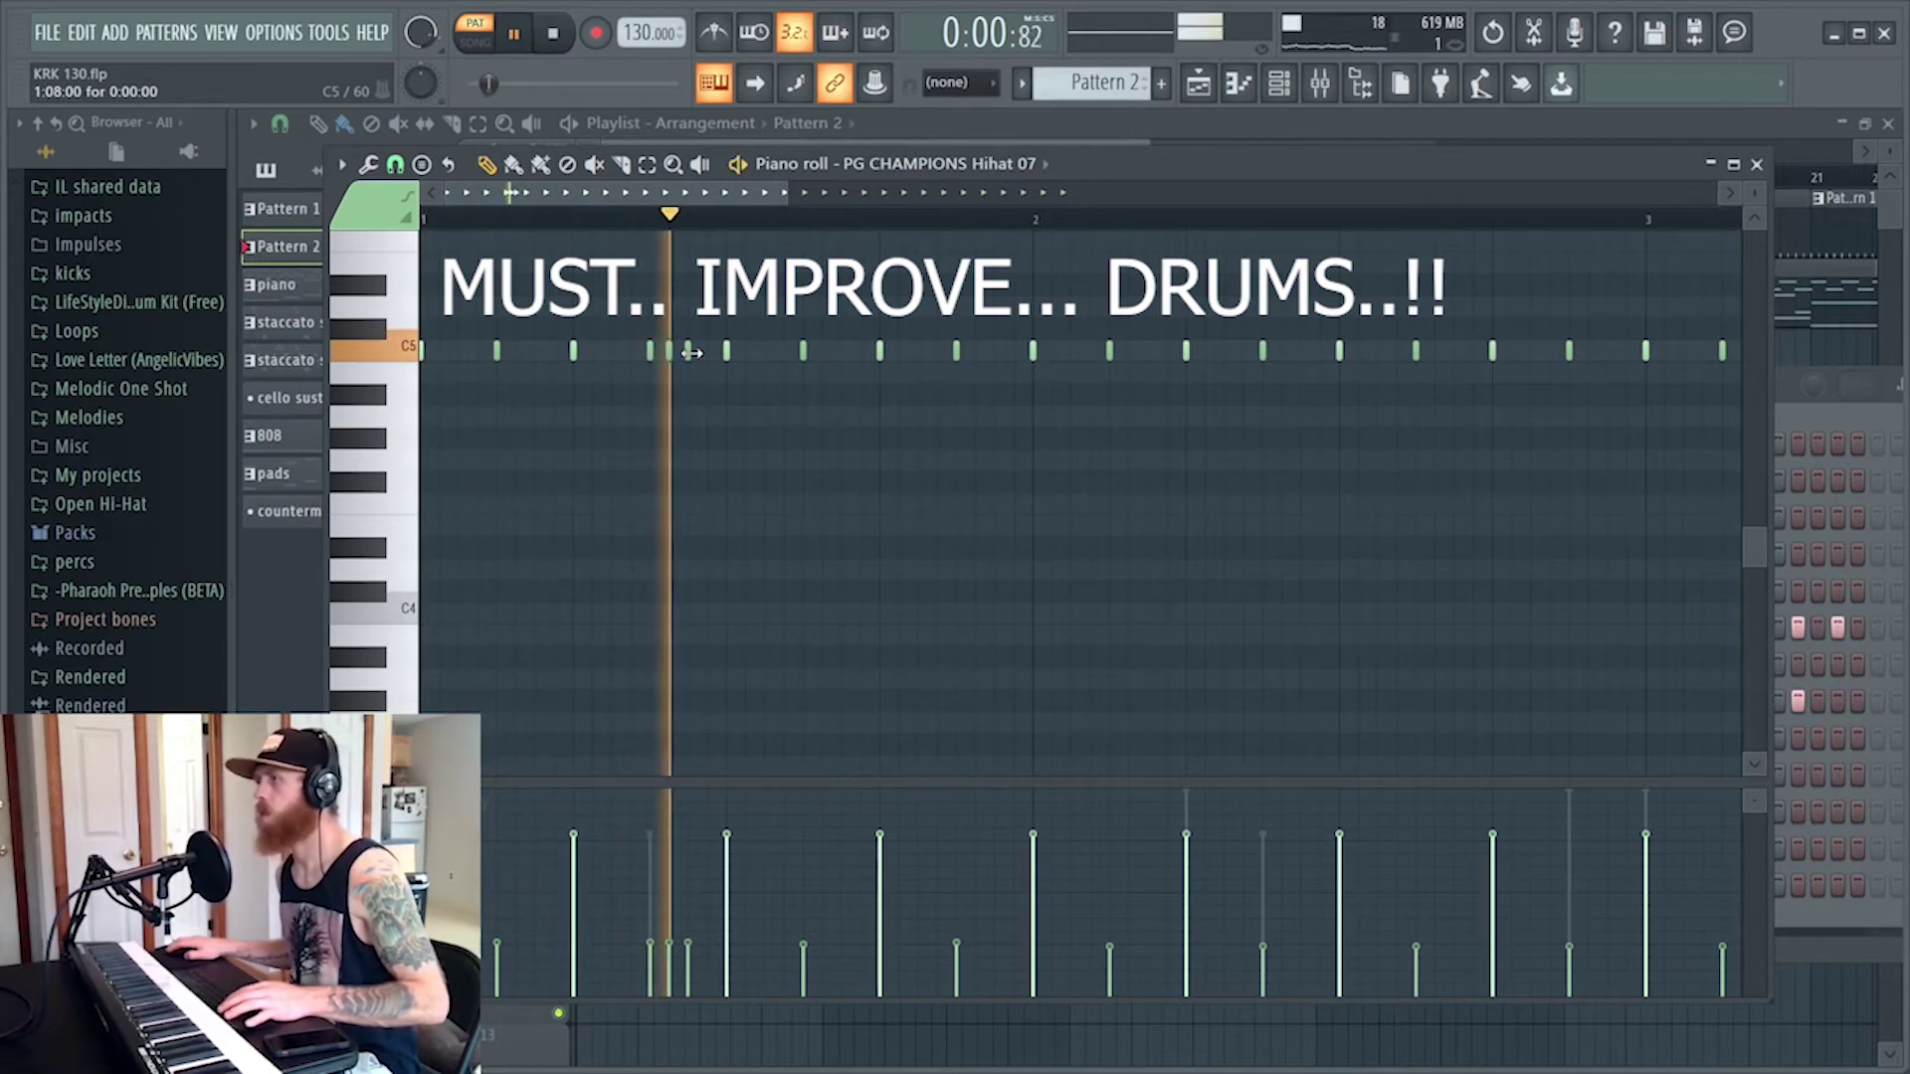
Try varying the velocities of the added bar 1 hi-hat roll during playback, and undo the last change
key("space")
key("space")
mouse_move(675, 917)
left_mouse_down()
mouse_move(696, 854)
mouse_move(669, 910)
left_mouse_up()
key("space")
key("space")
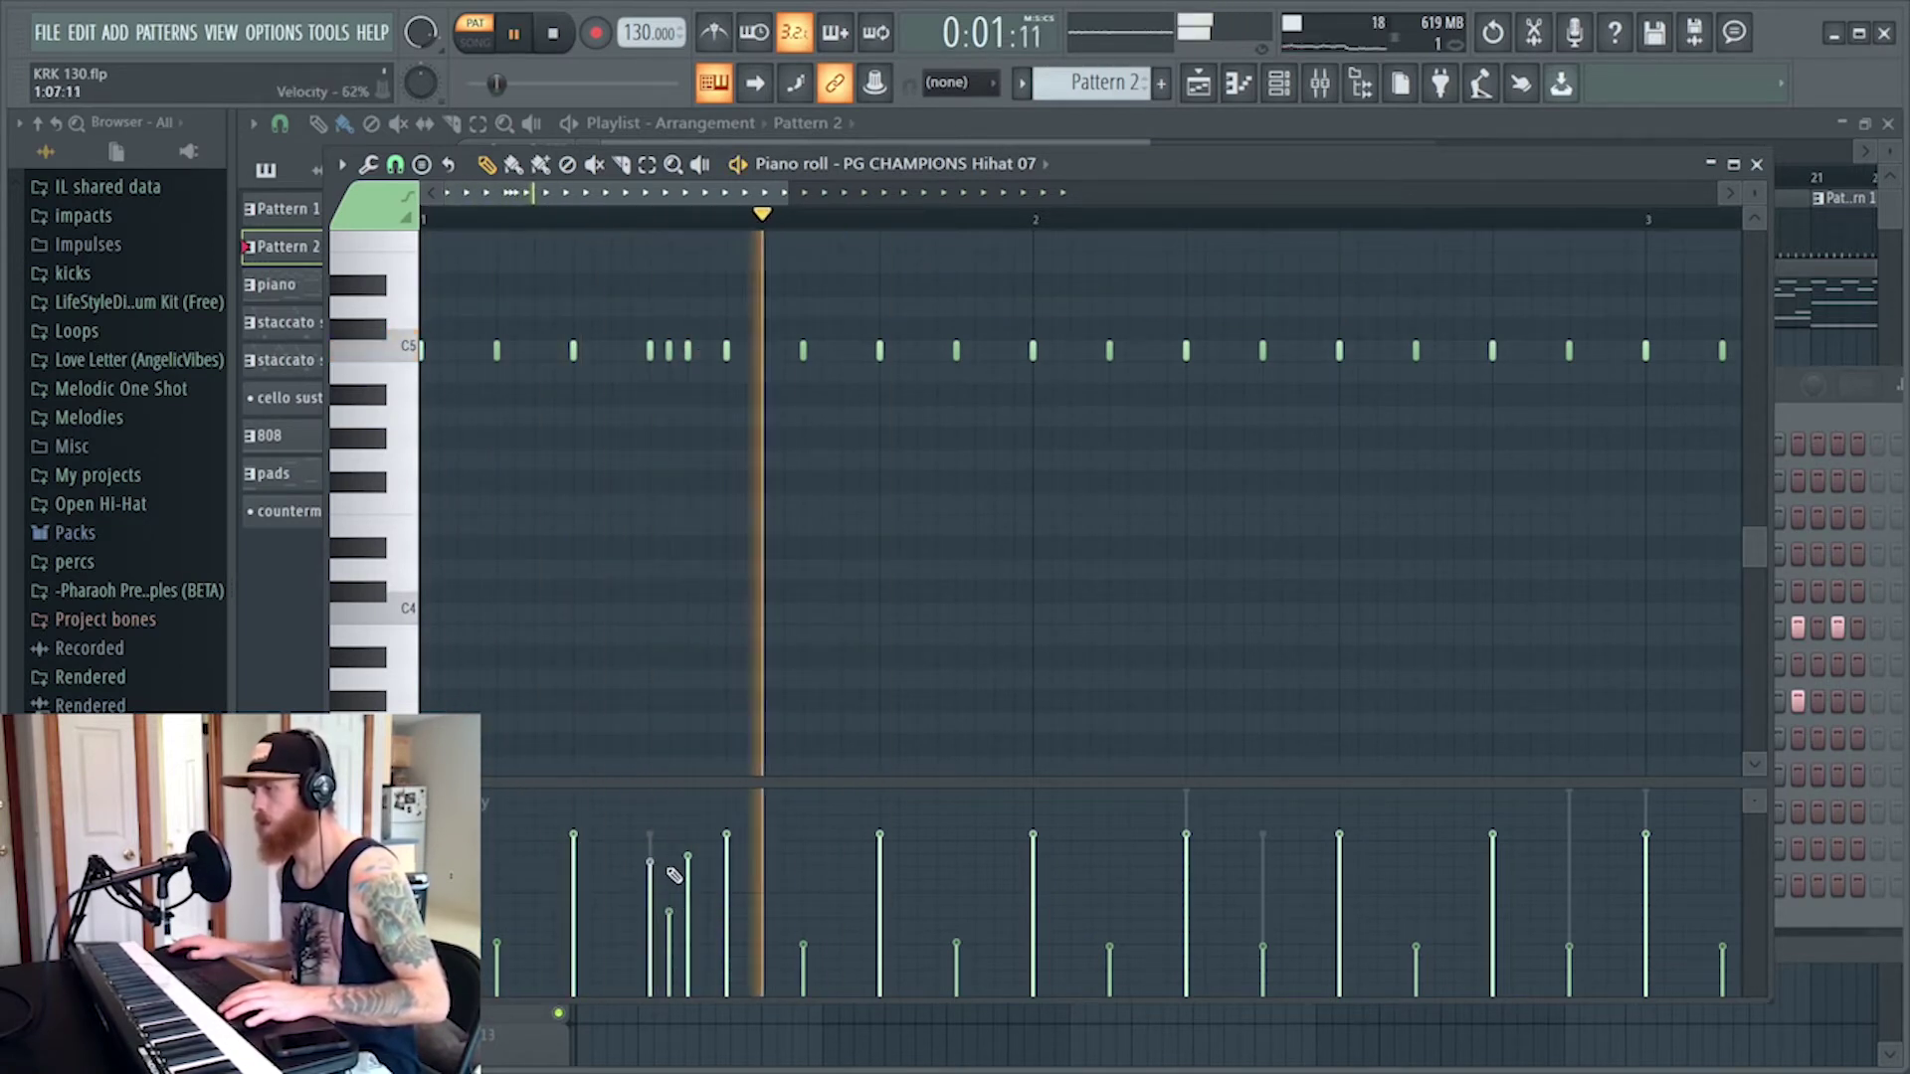
key("ctrl+z")
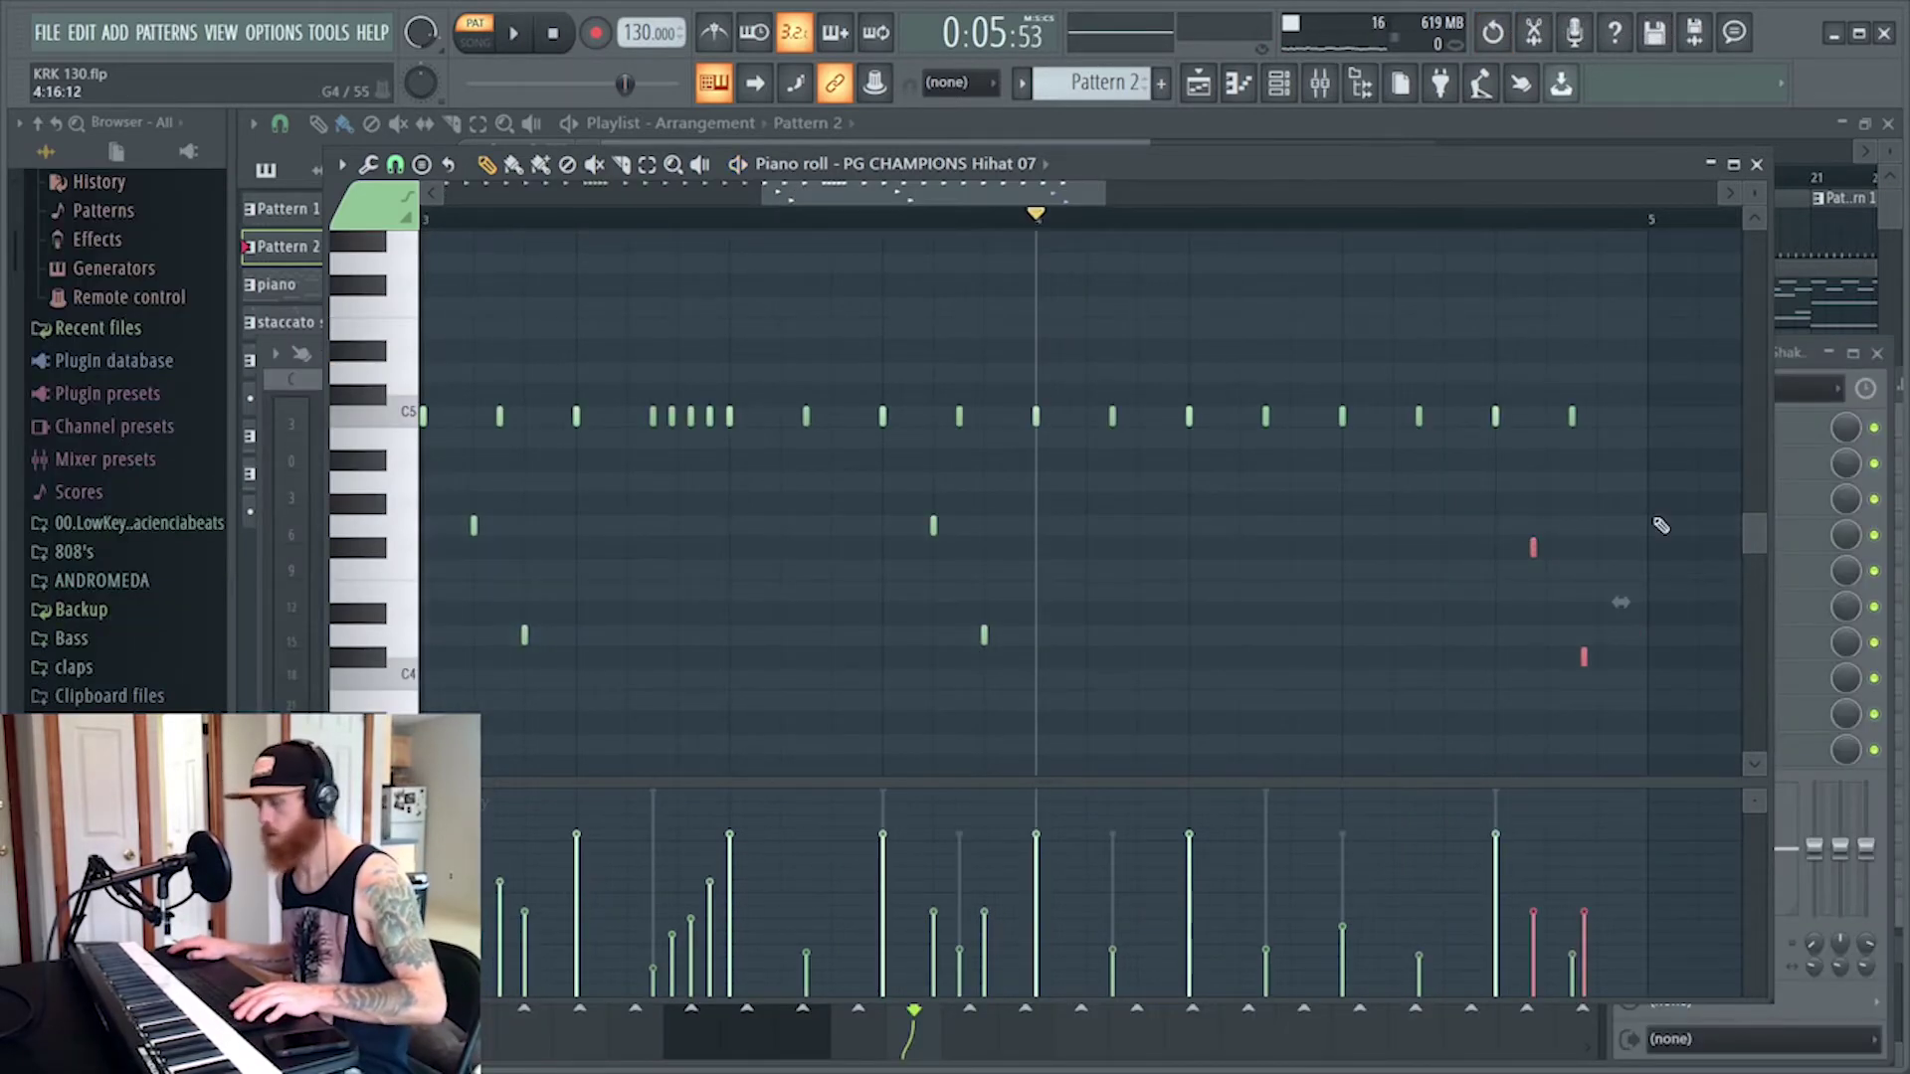
Play Pattern 2 and adjust the mixer level of the PG CHAMPIONS Perc 19 track
key("space")
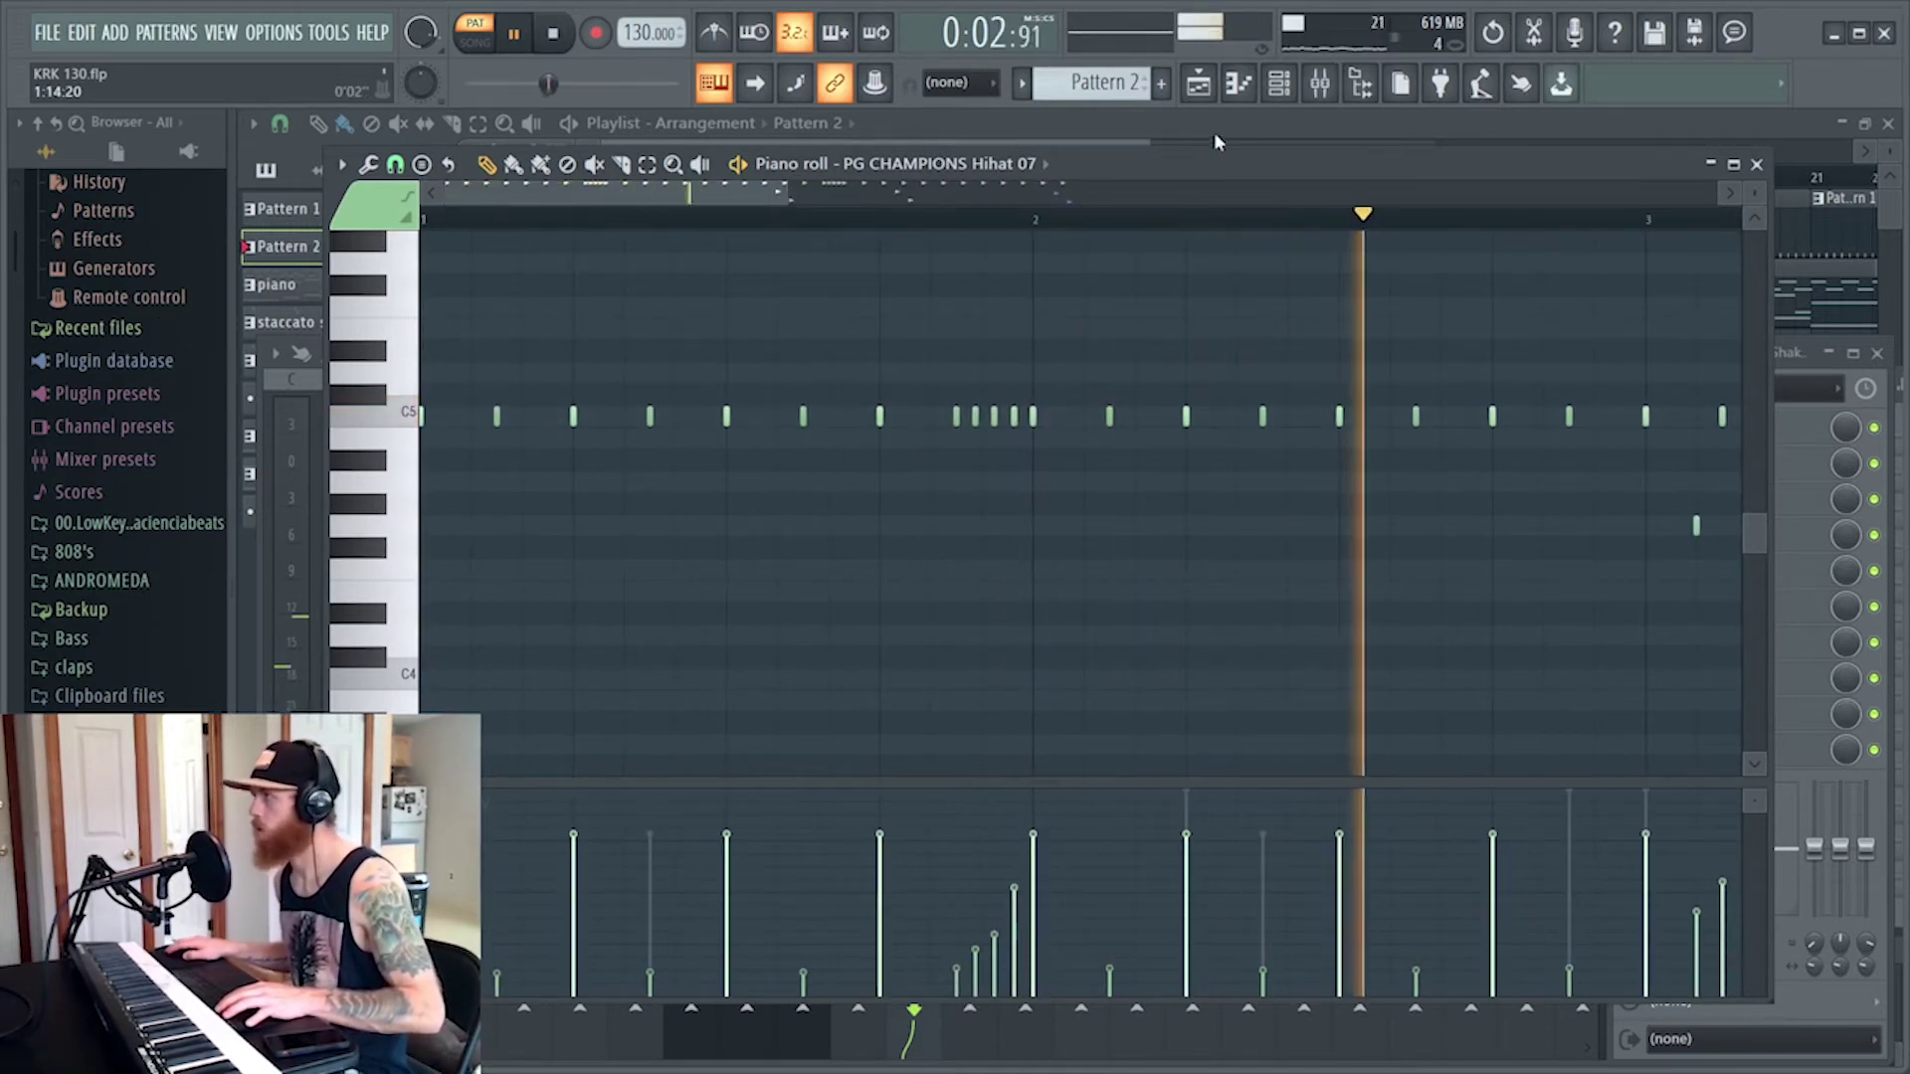
left_click(1320, 84)
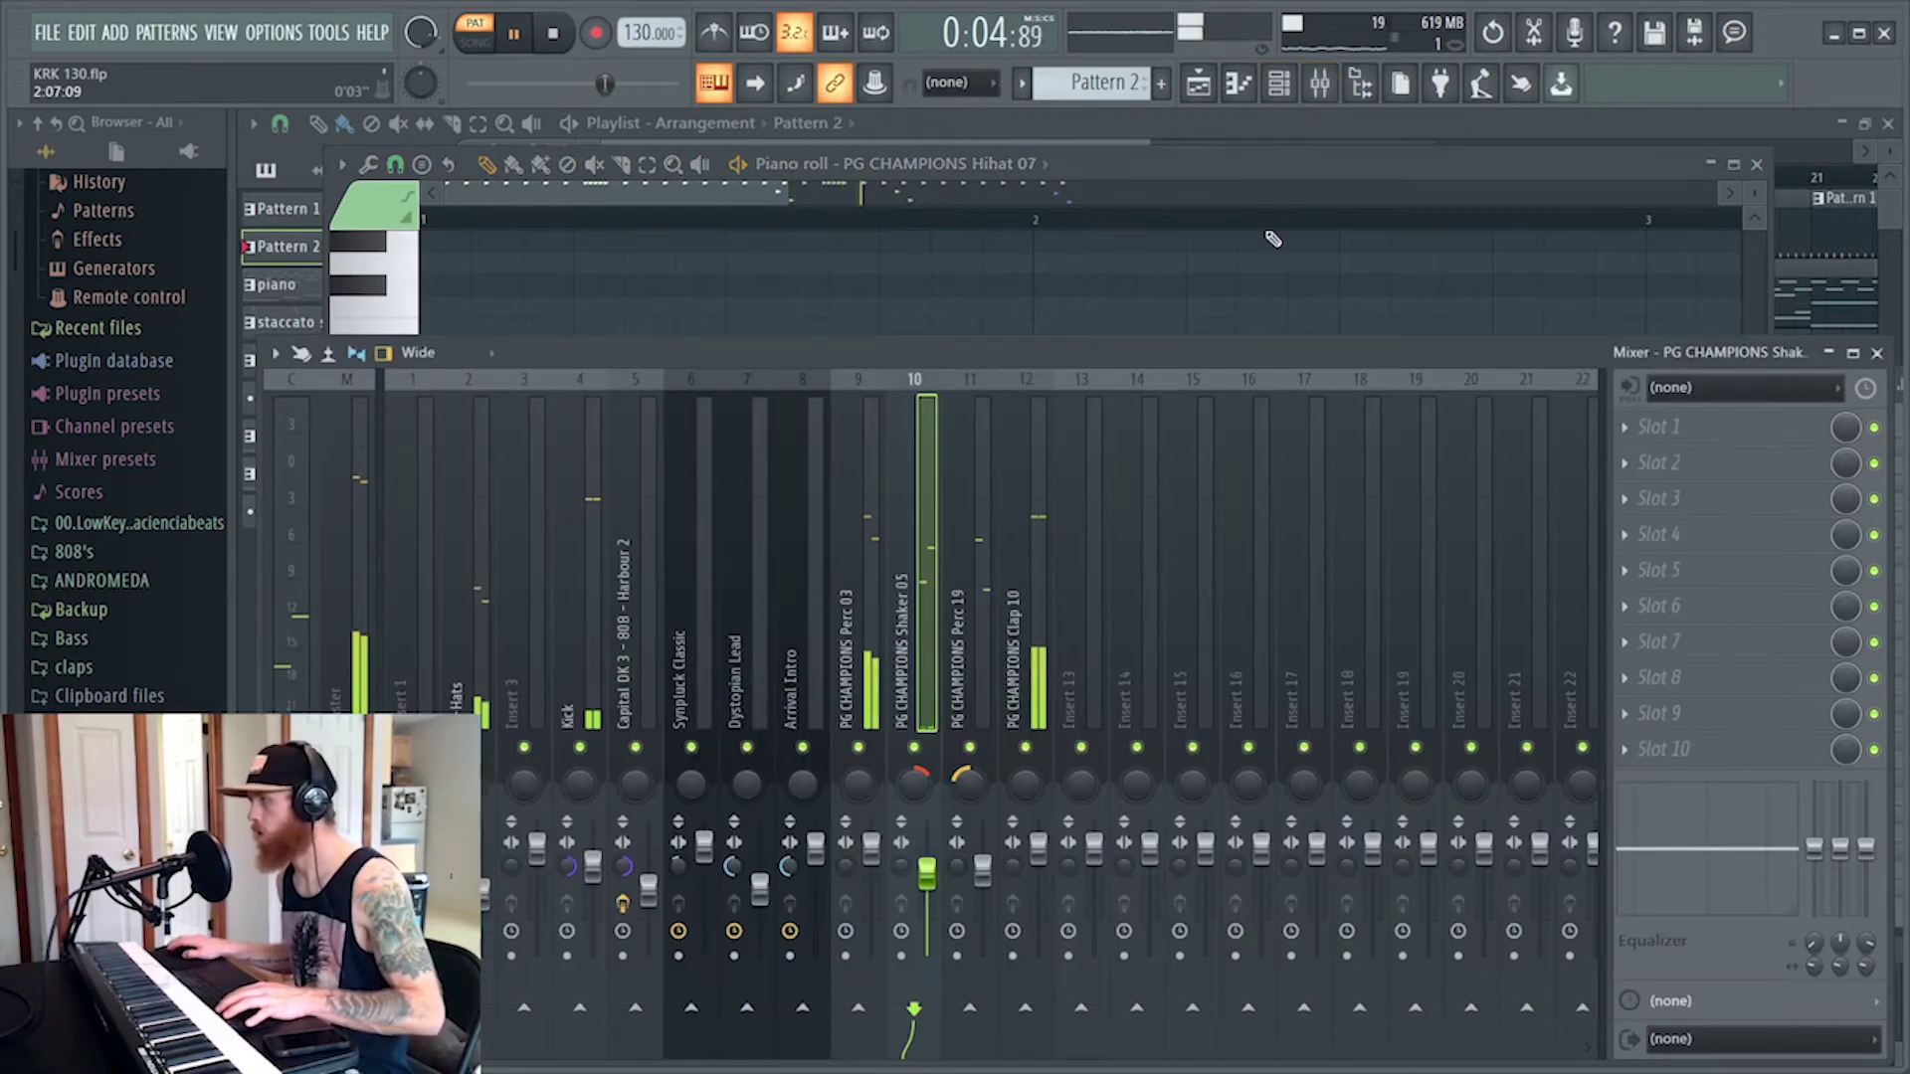
left_click(980, 845)
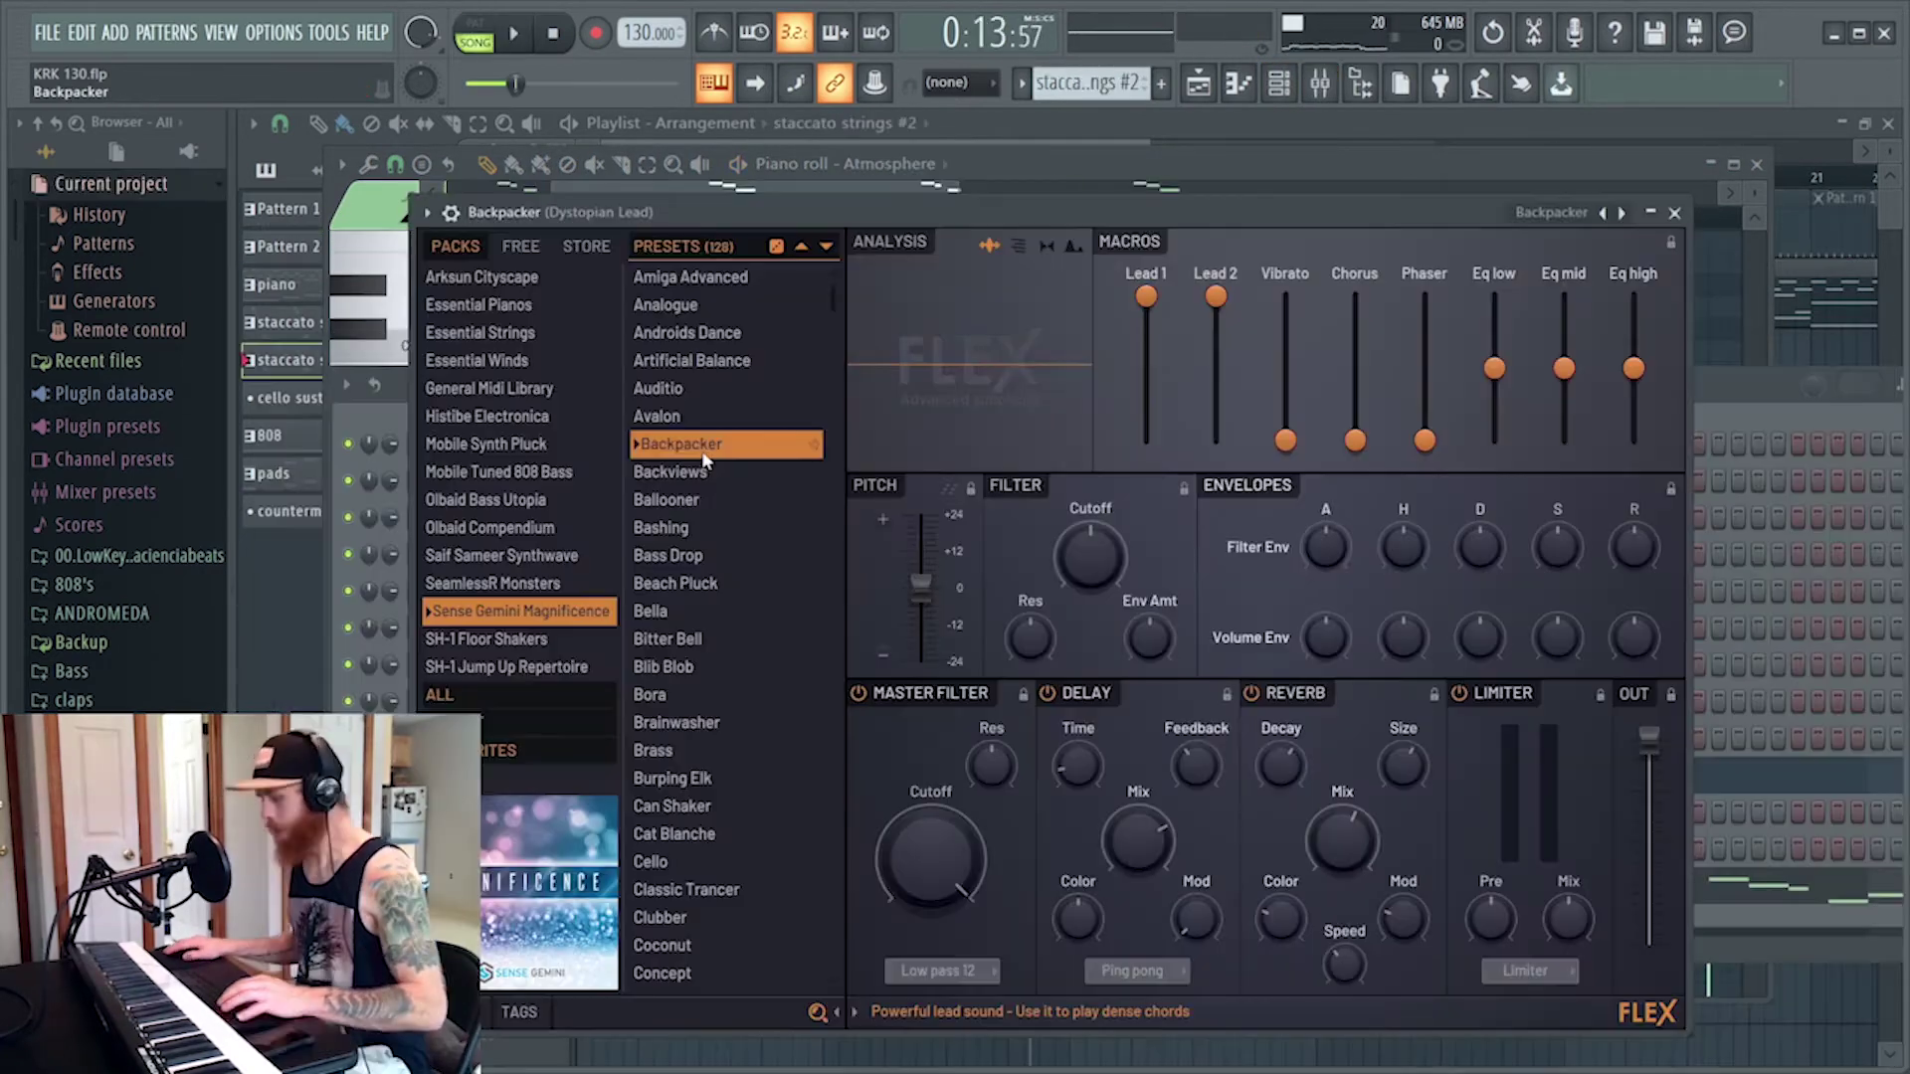
Audition Sense Gemini Magnificence presets on the Dystopian Lead channel, including Manner, Middler and Miracoulus, and load Motion Pictures
left_click(710, 470)
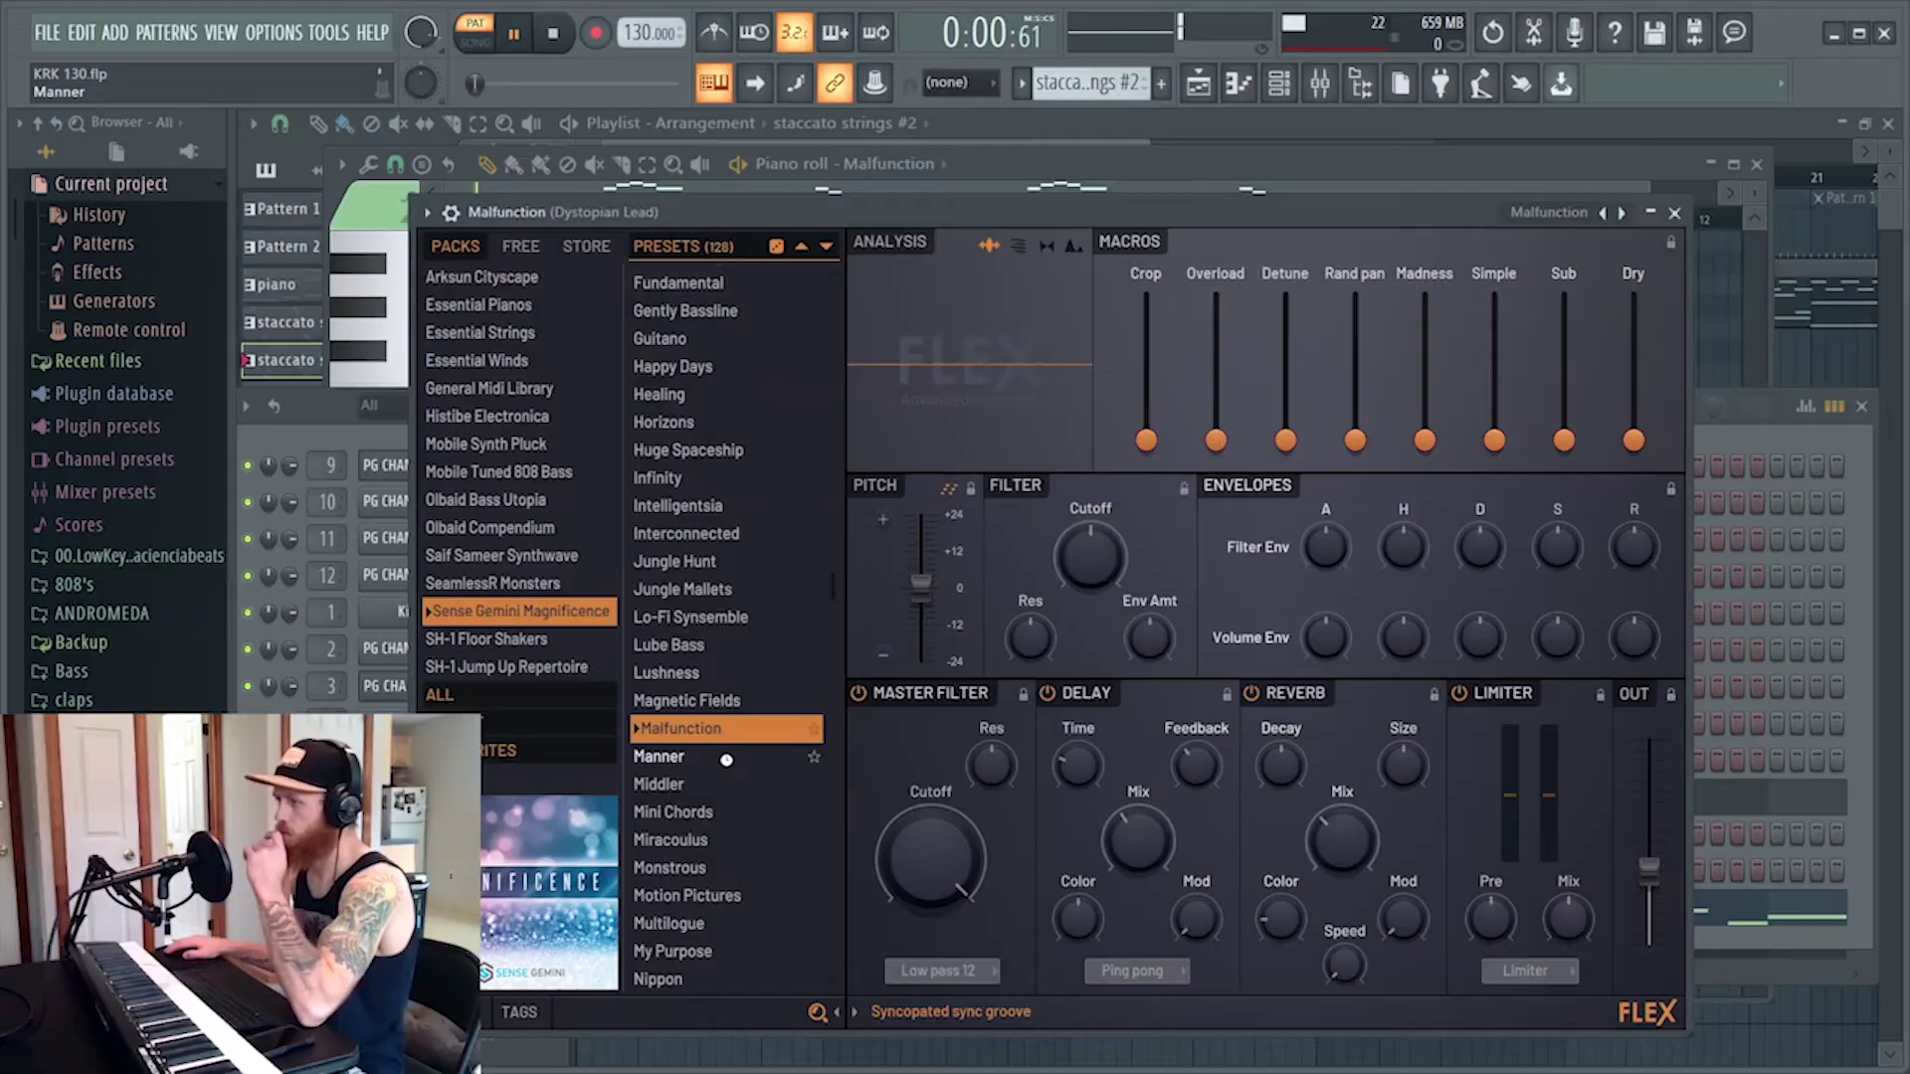
left_click(726, 758)
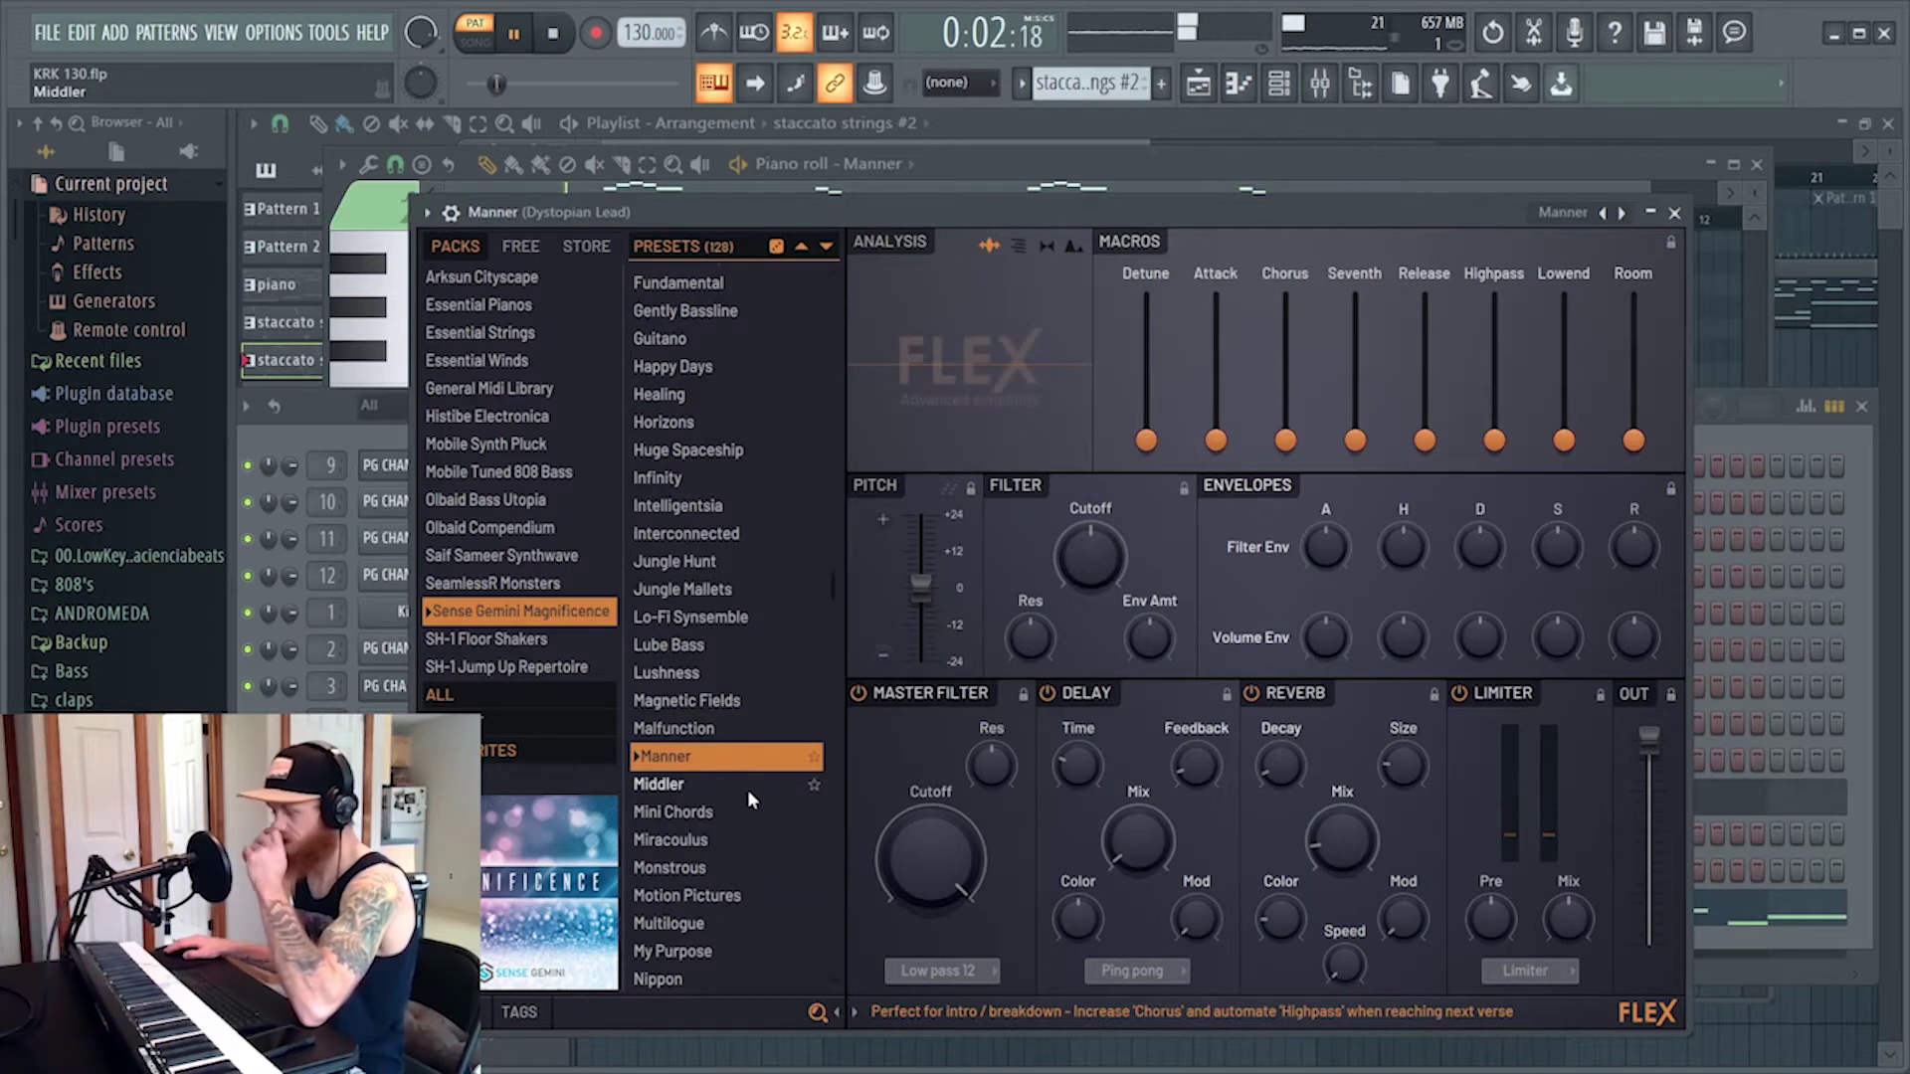
left_click(744, 786)
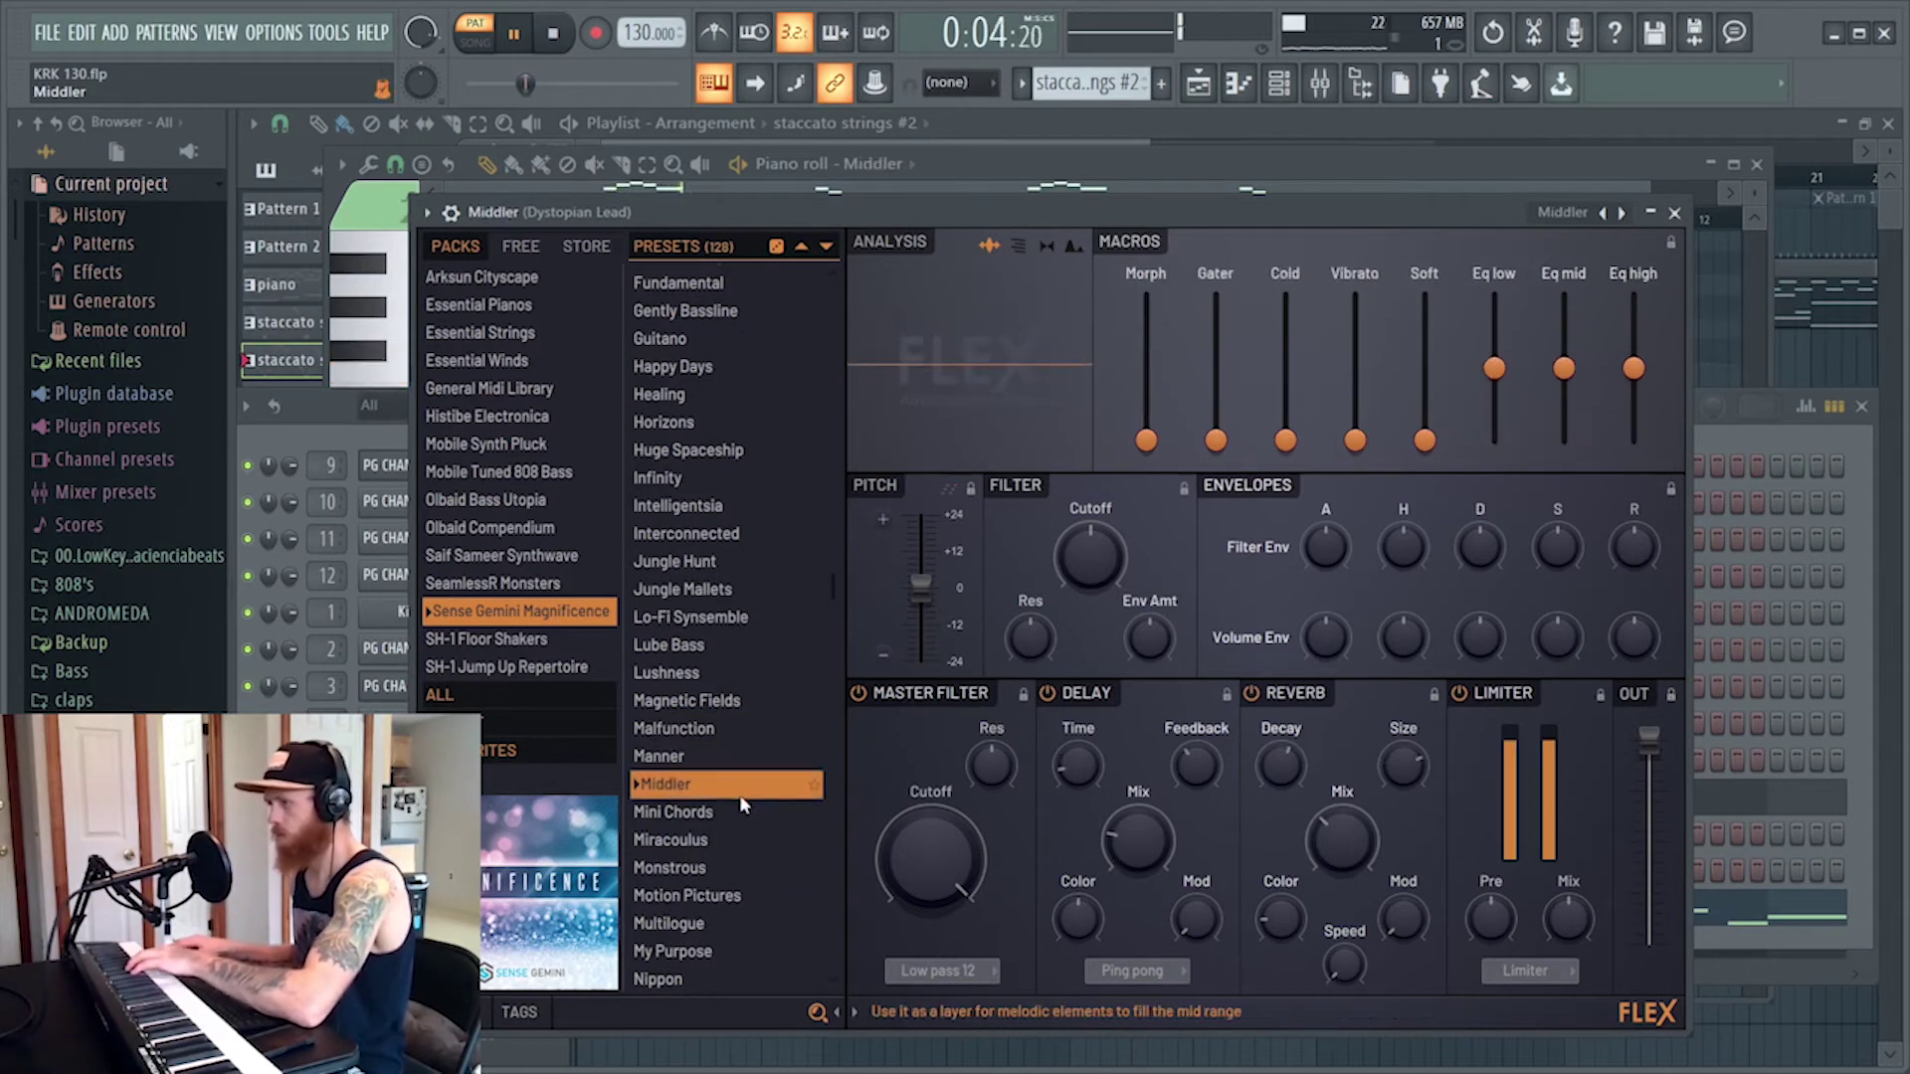
left_click(733, 839)
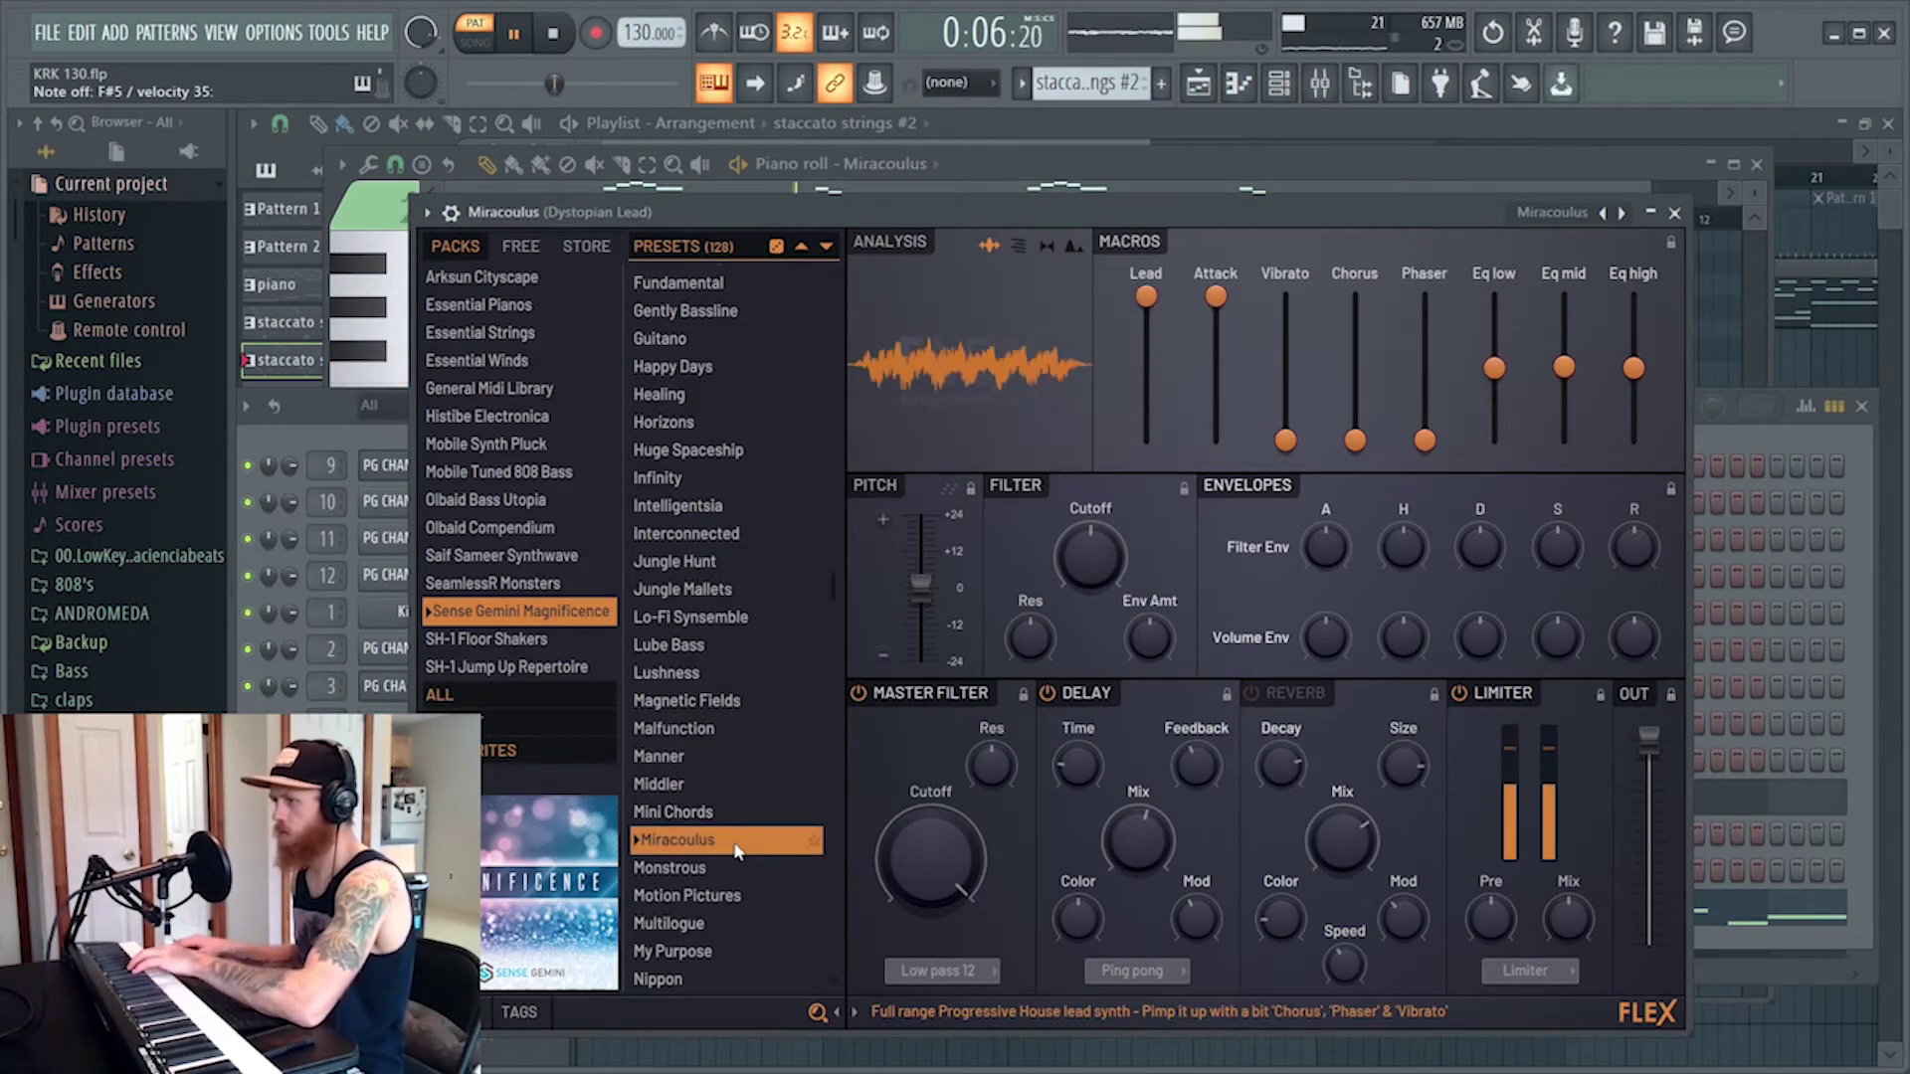
left_click(734, 897)
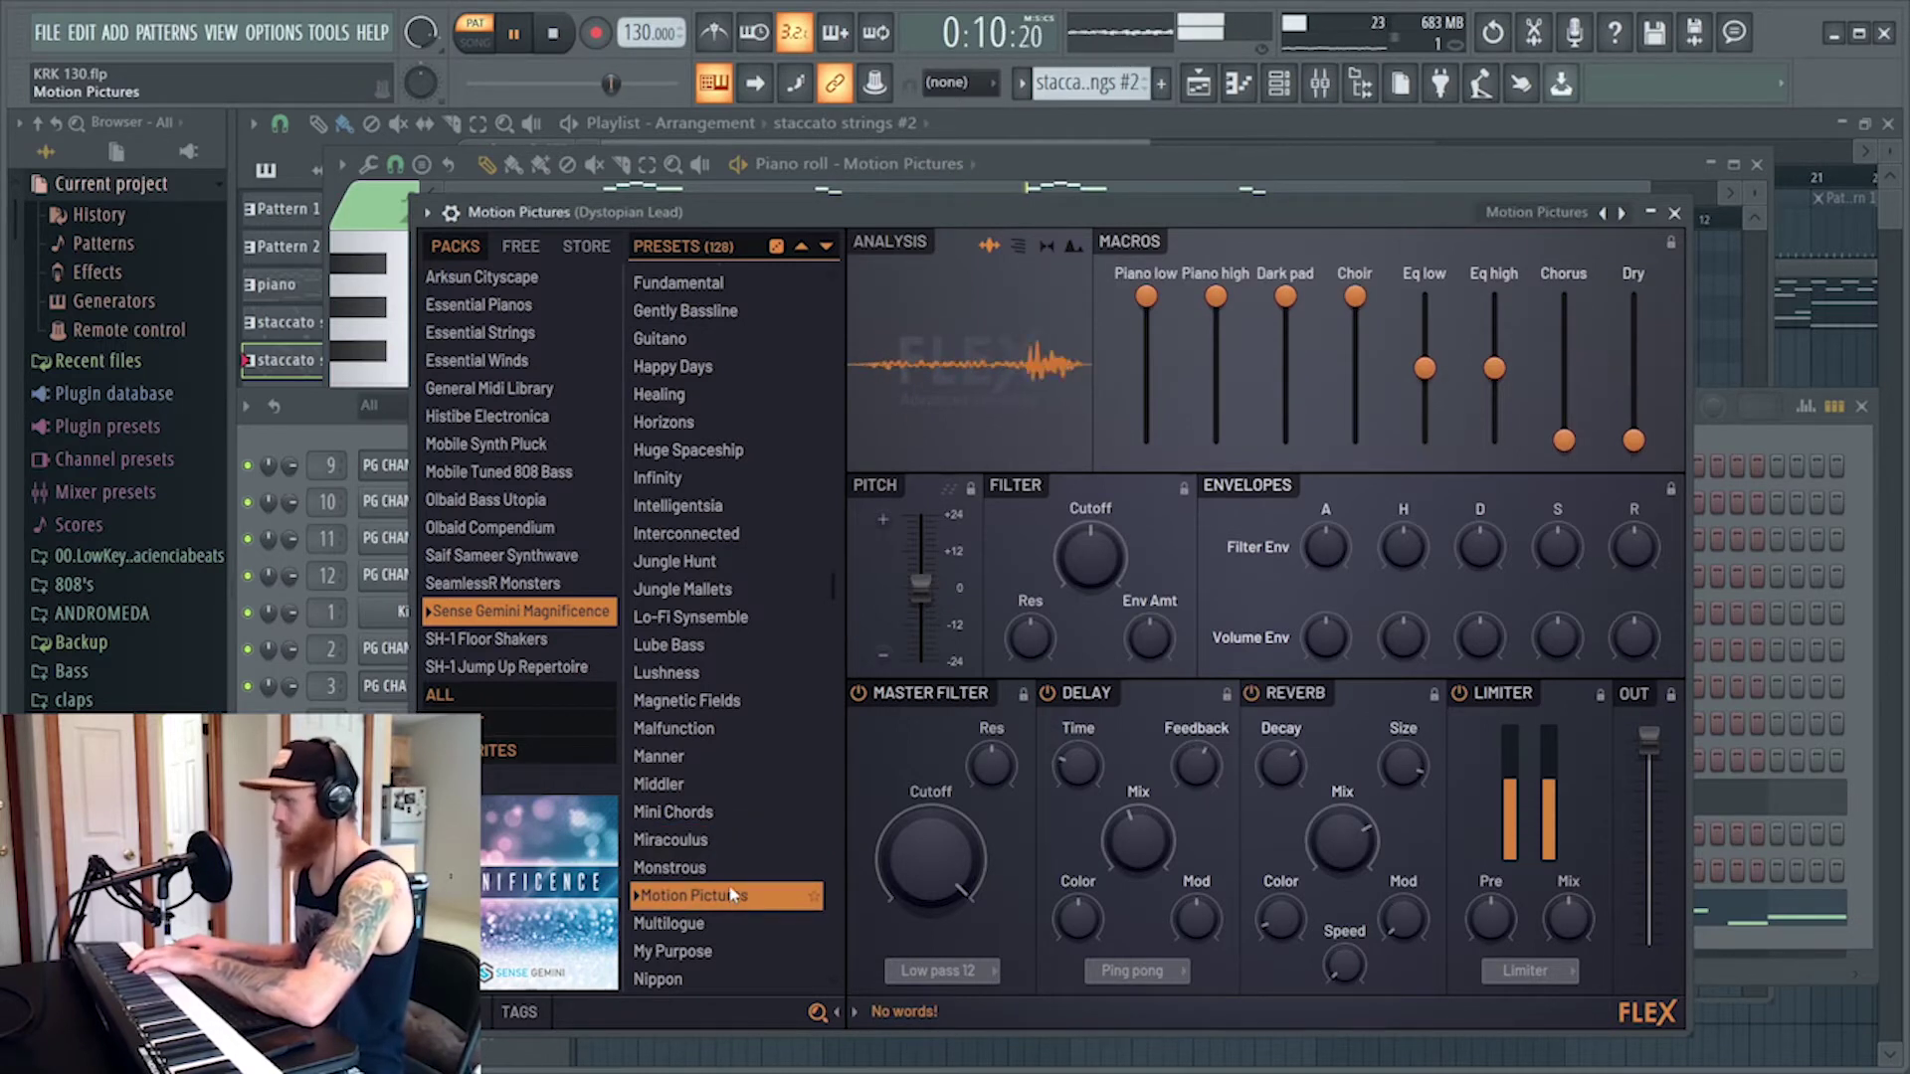
Play the arrangement from bar 9 and unmute the drum, pads and countermelody tracks in the playlist
left_click(1557, 123)
left_click(1073, 180)
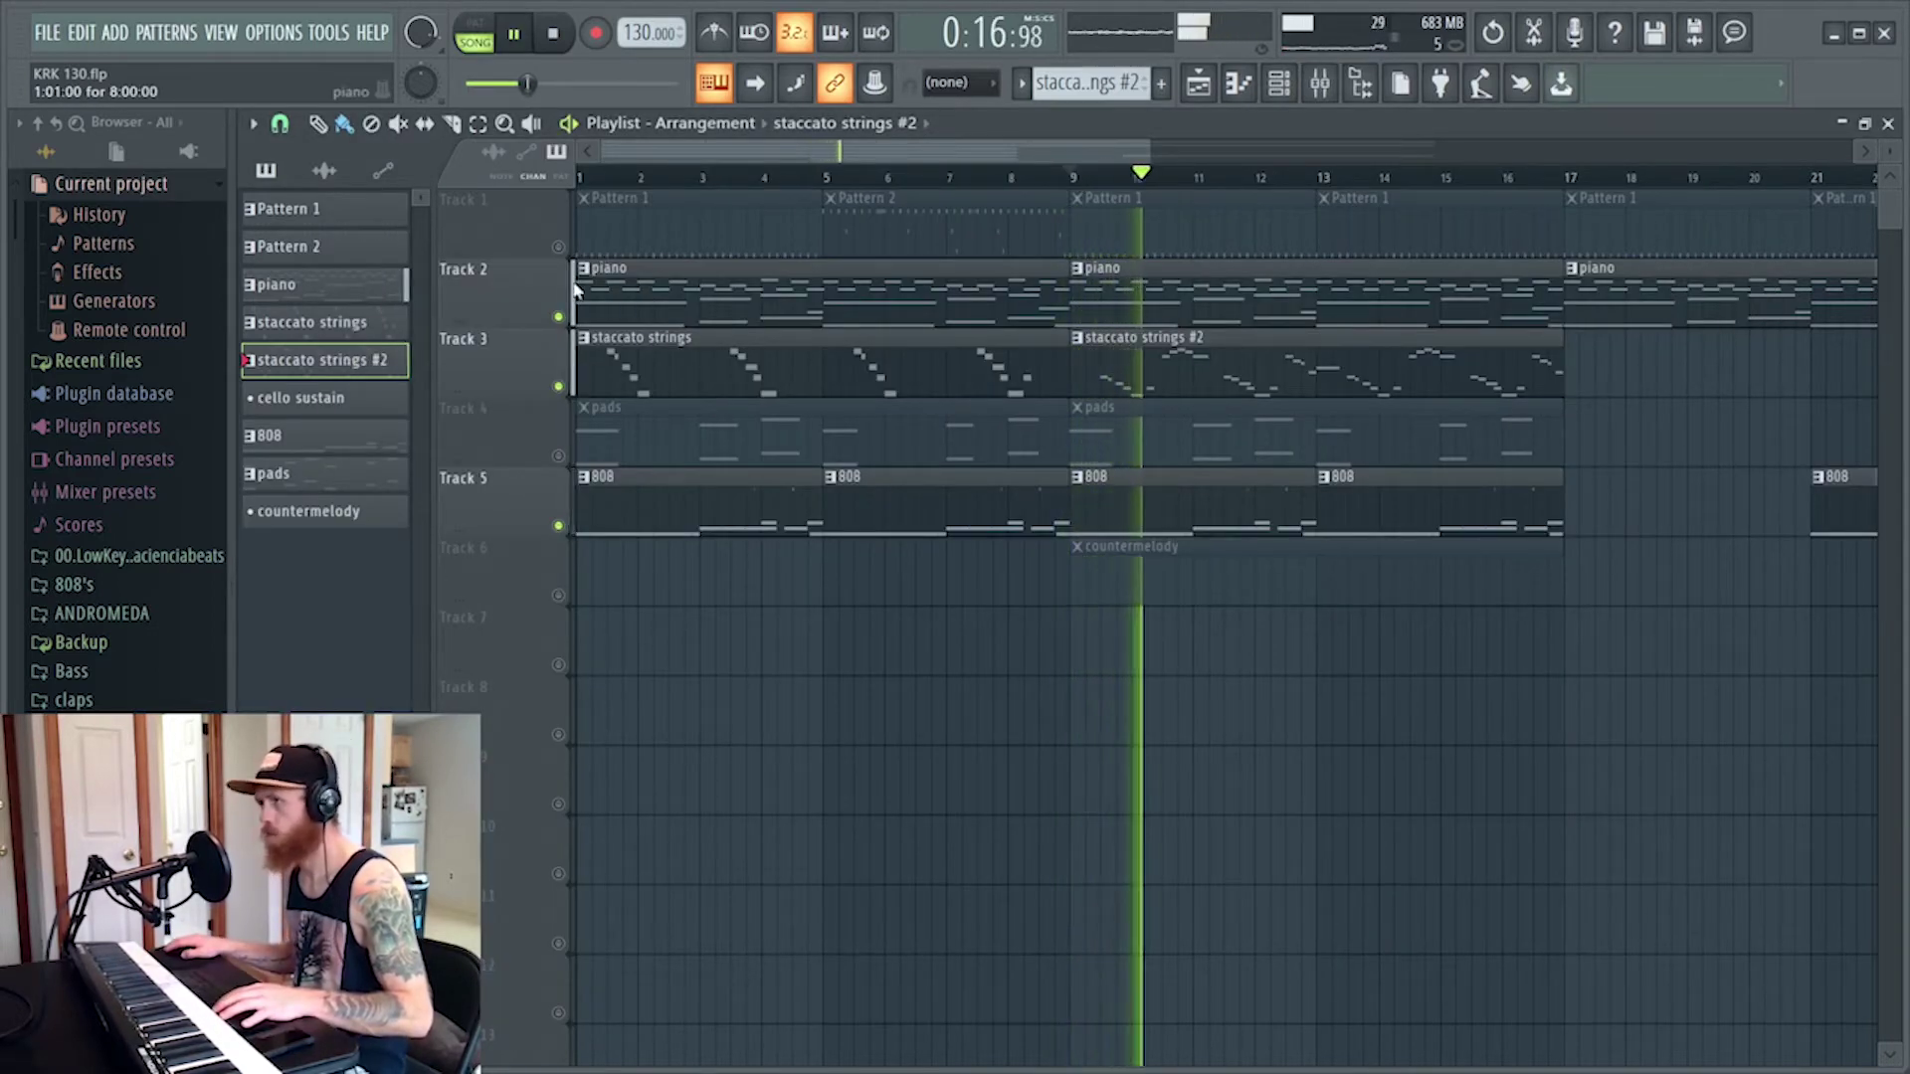
left_click(558, 247)
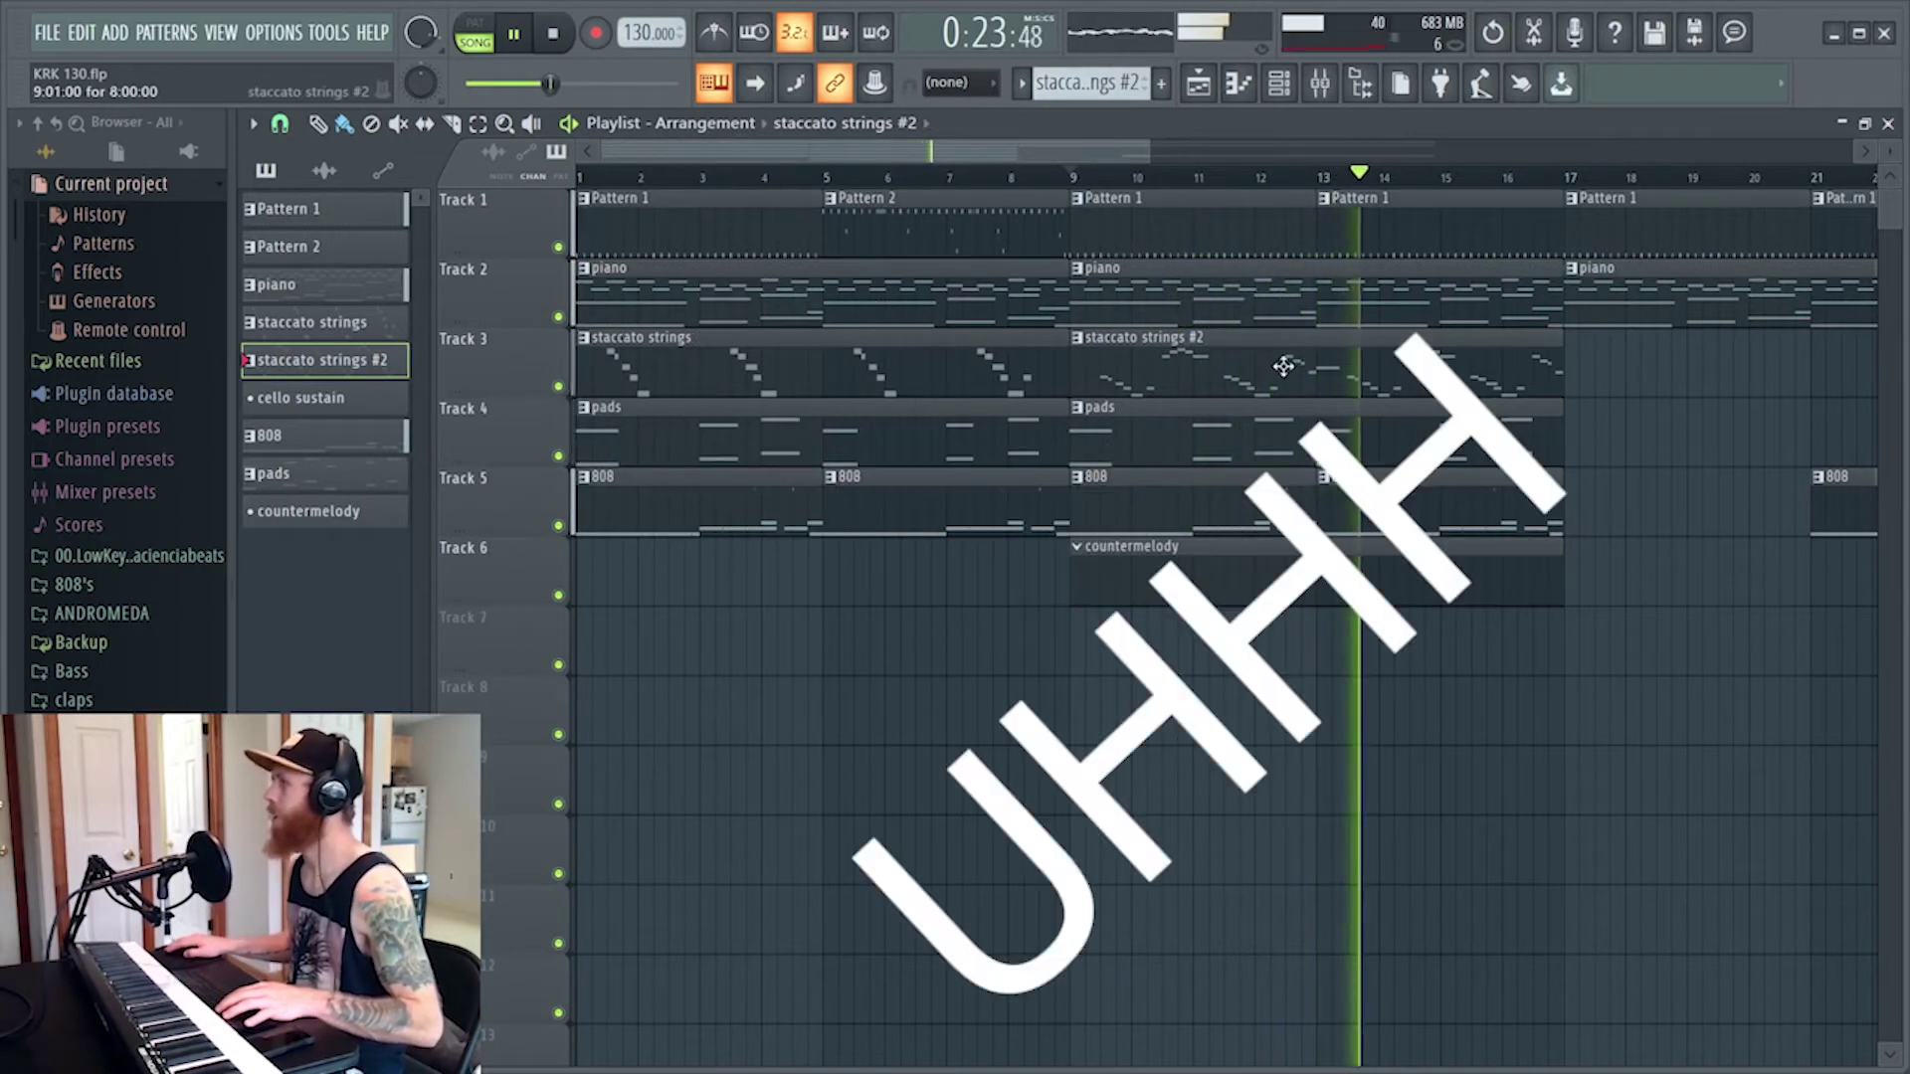
Open the Motion Pictures notes of staccato strings #2 and duplicate the F6, F#6, F6, D#6 phrase twice in succession from bar 3
double_click(1279, 243)
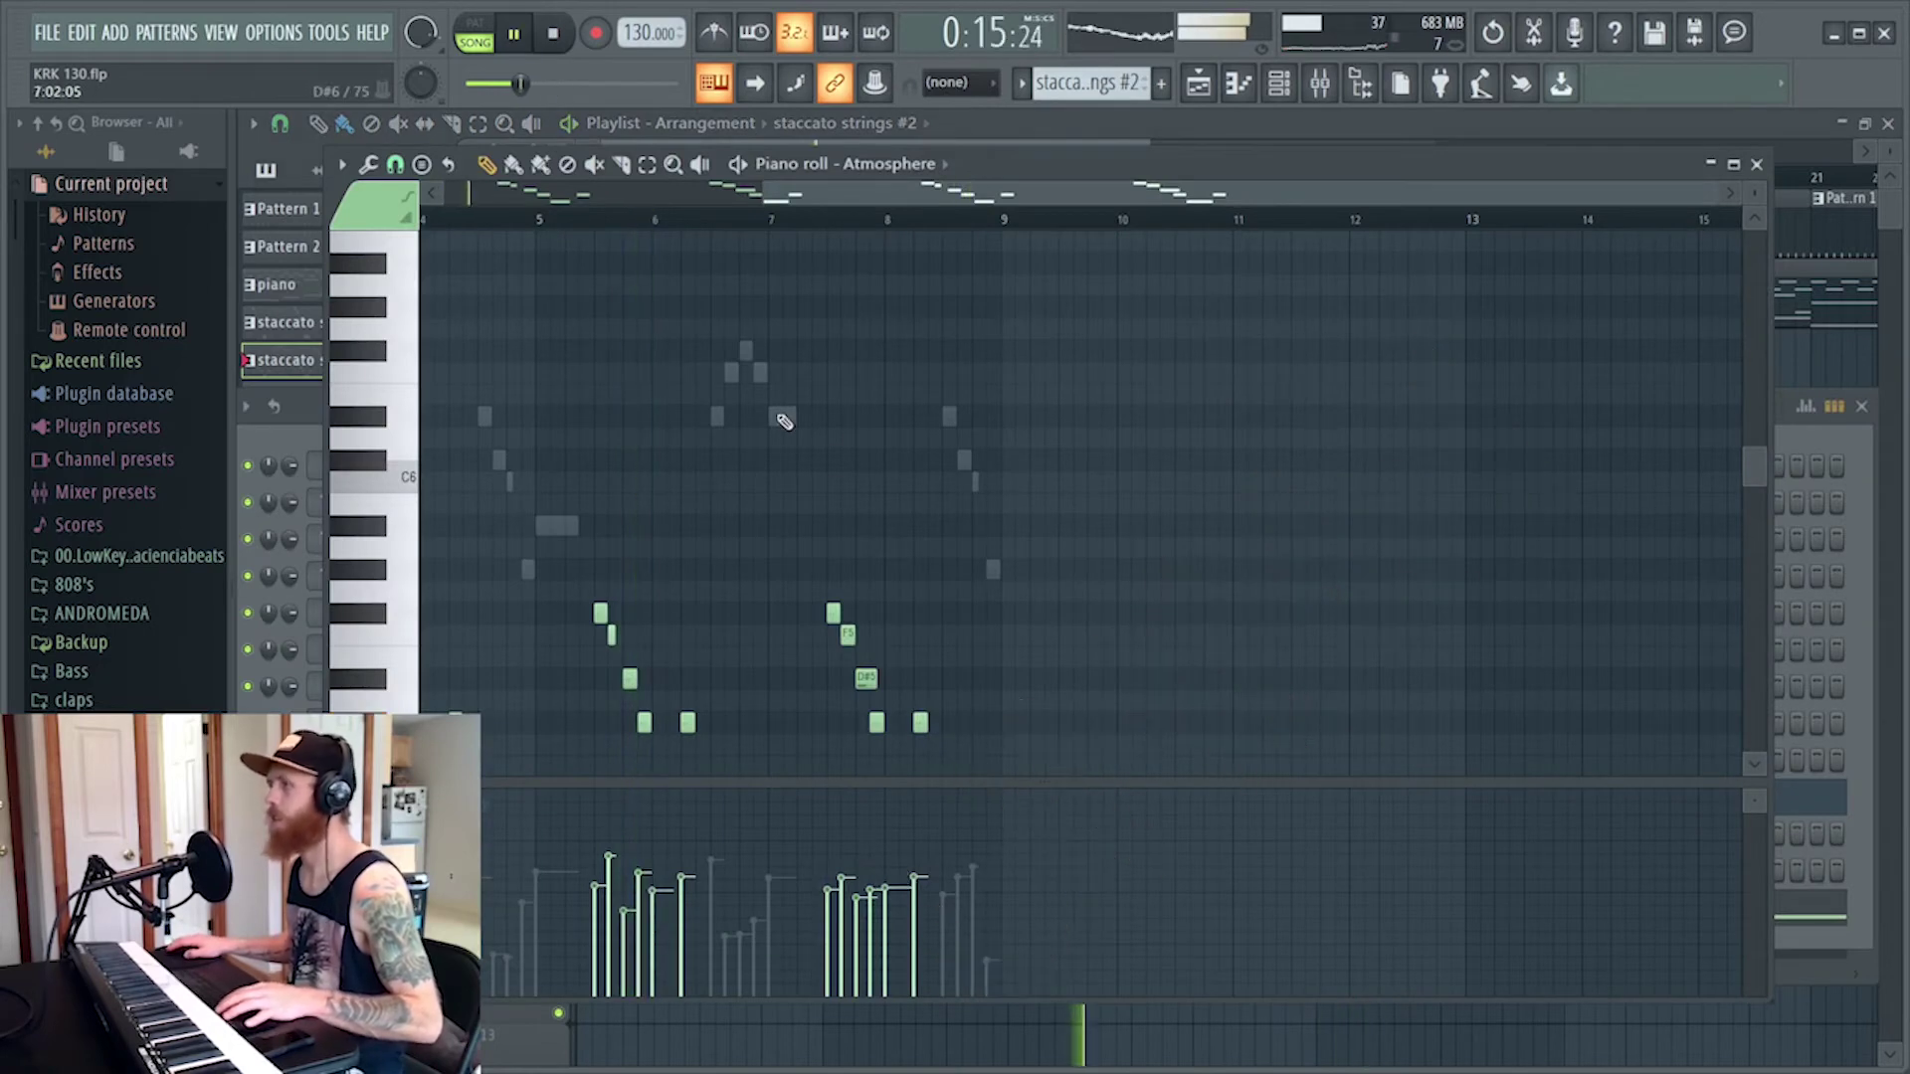
double_click(783, 418)
left_click_drag(911, 186, 456, 236)
key("space")
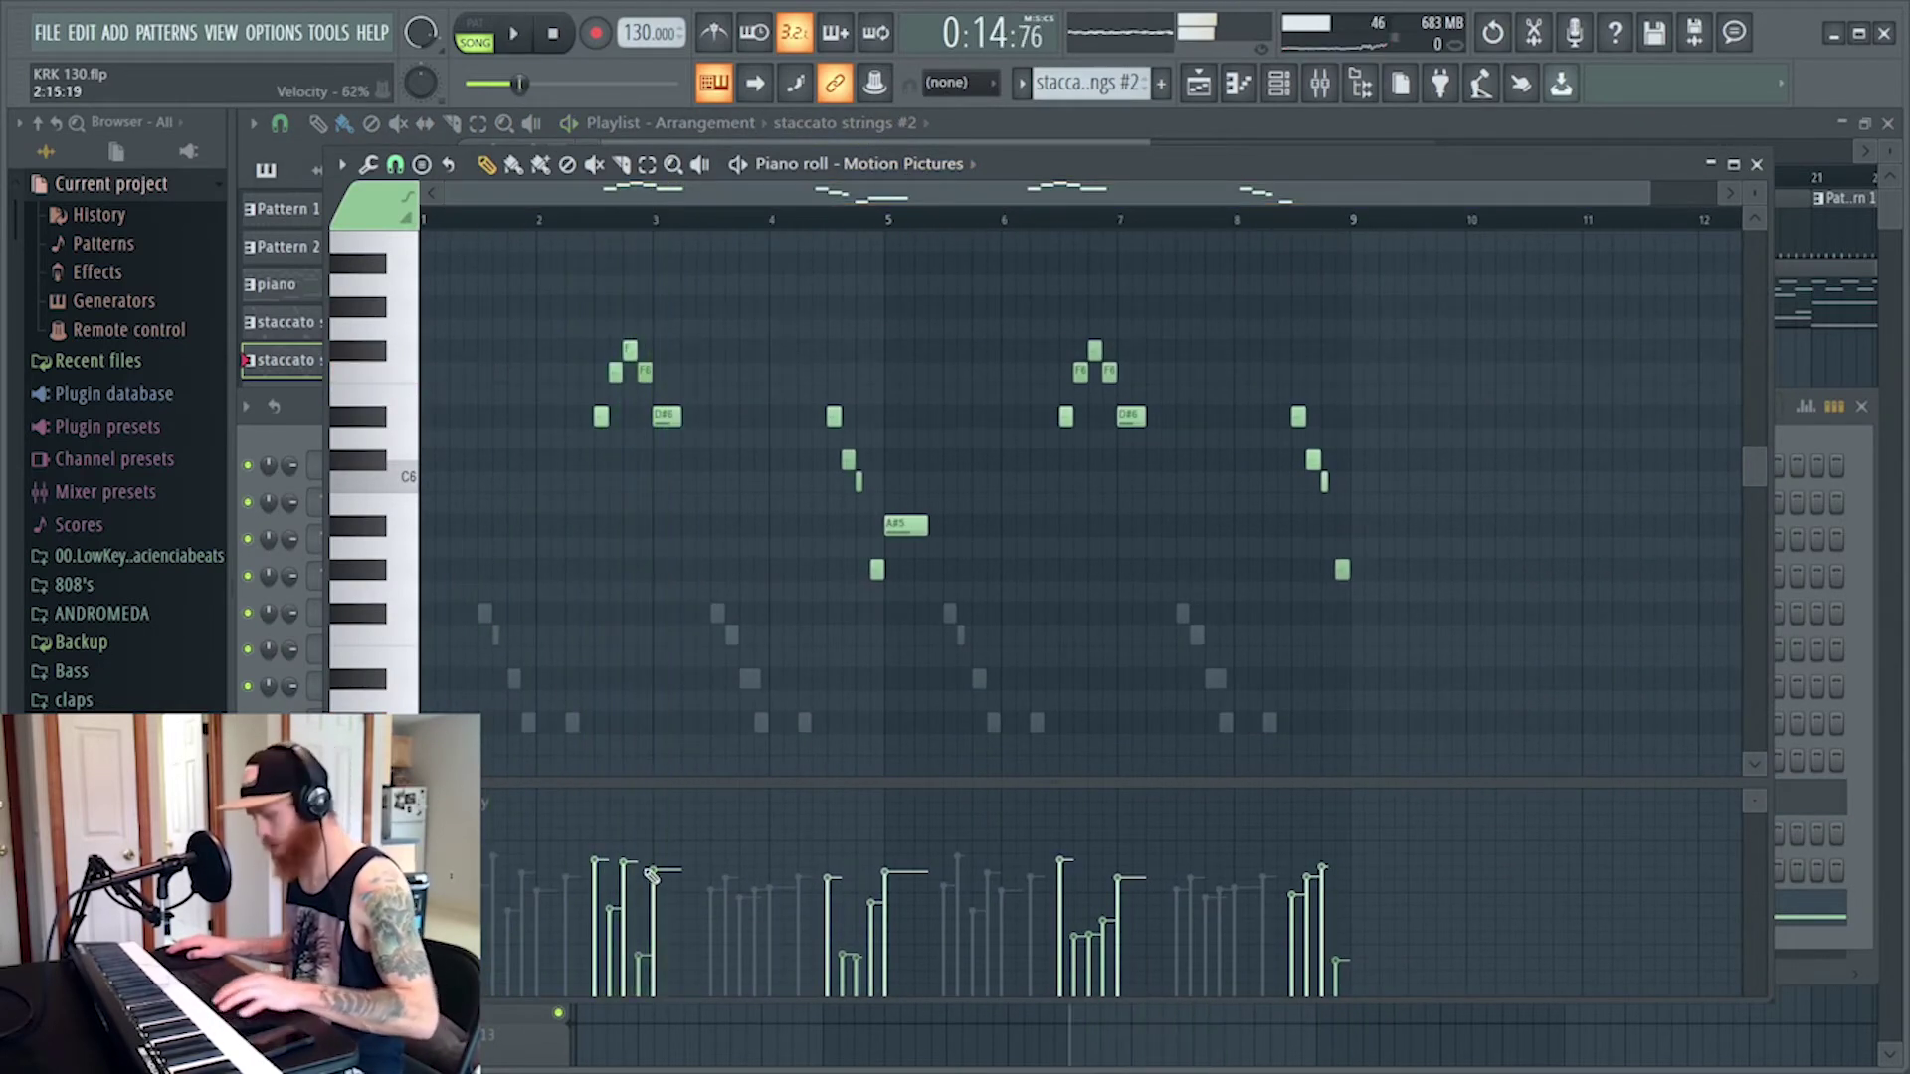
key("ctrl+v")
left_click_drag(484, 414, 661, 421)
scroll(700, 231, "up", 3)
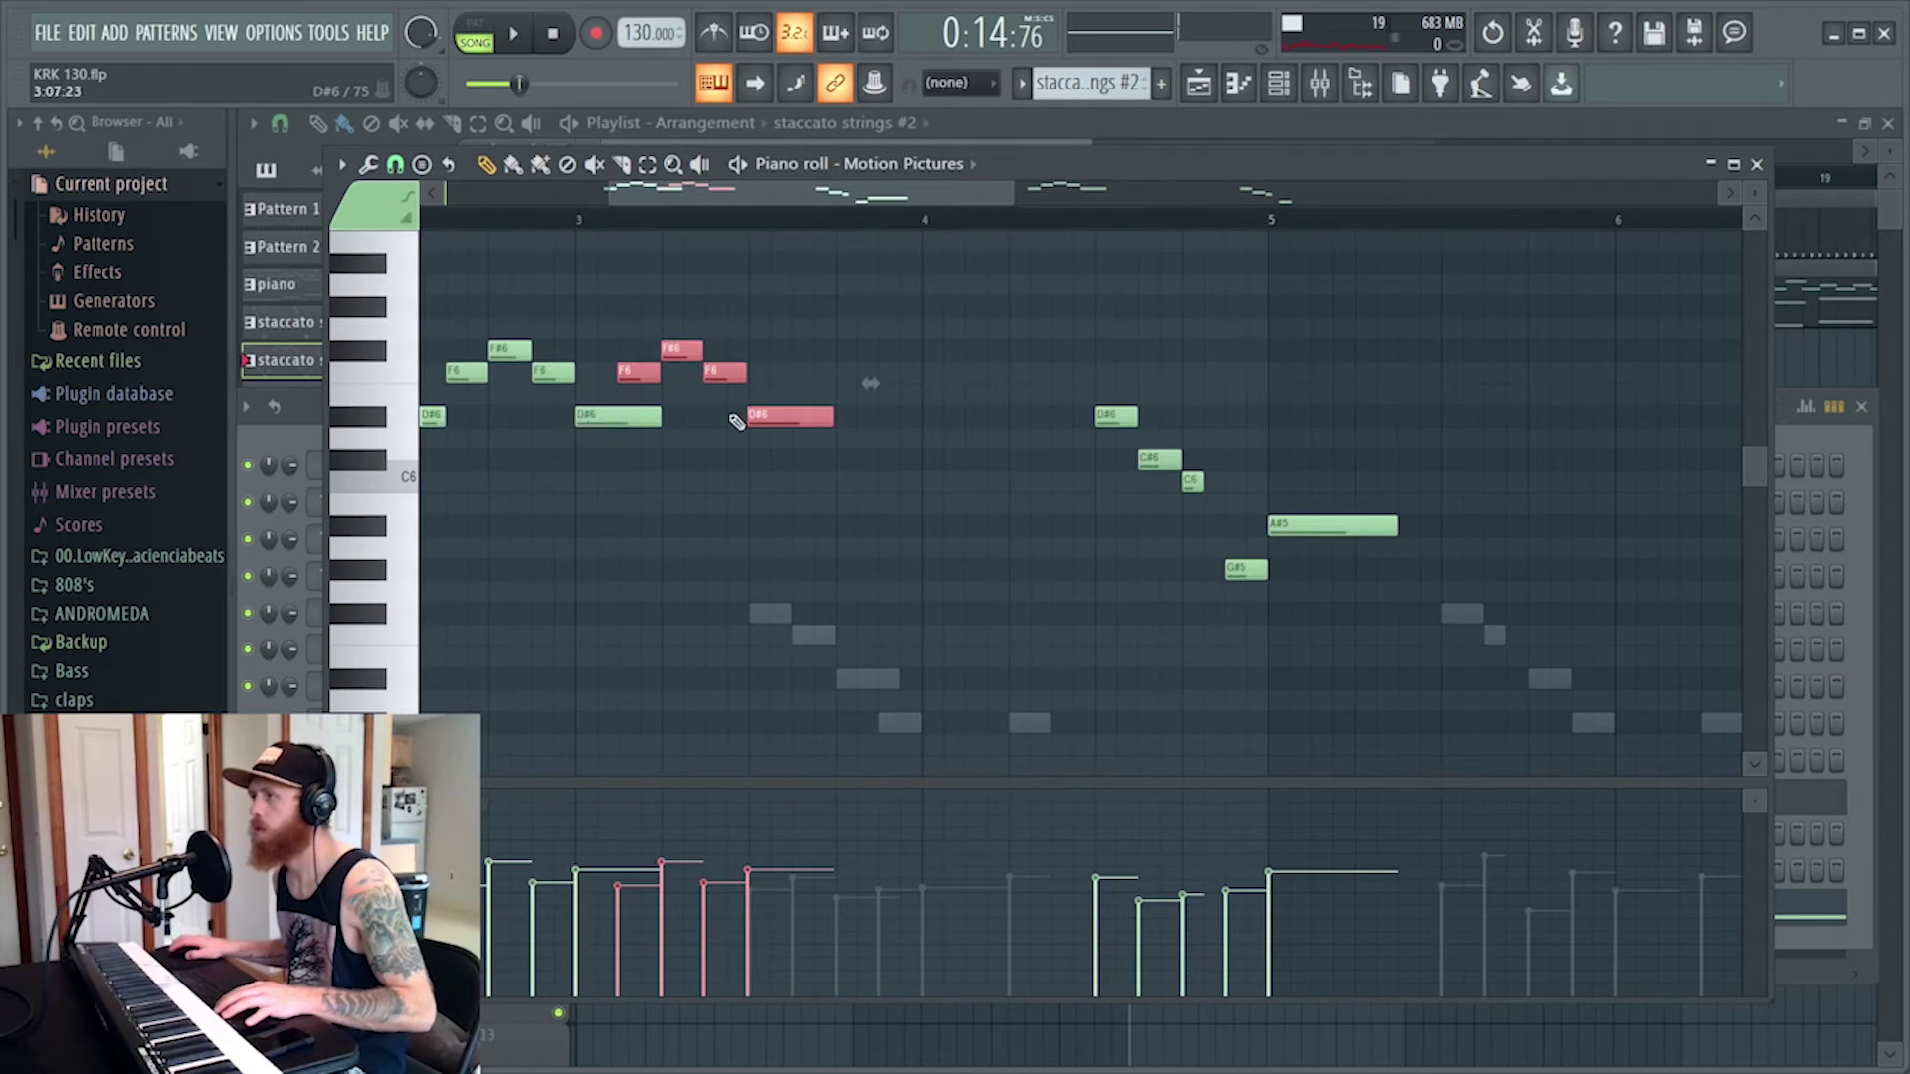
key("ctrl+b")
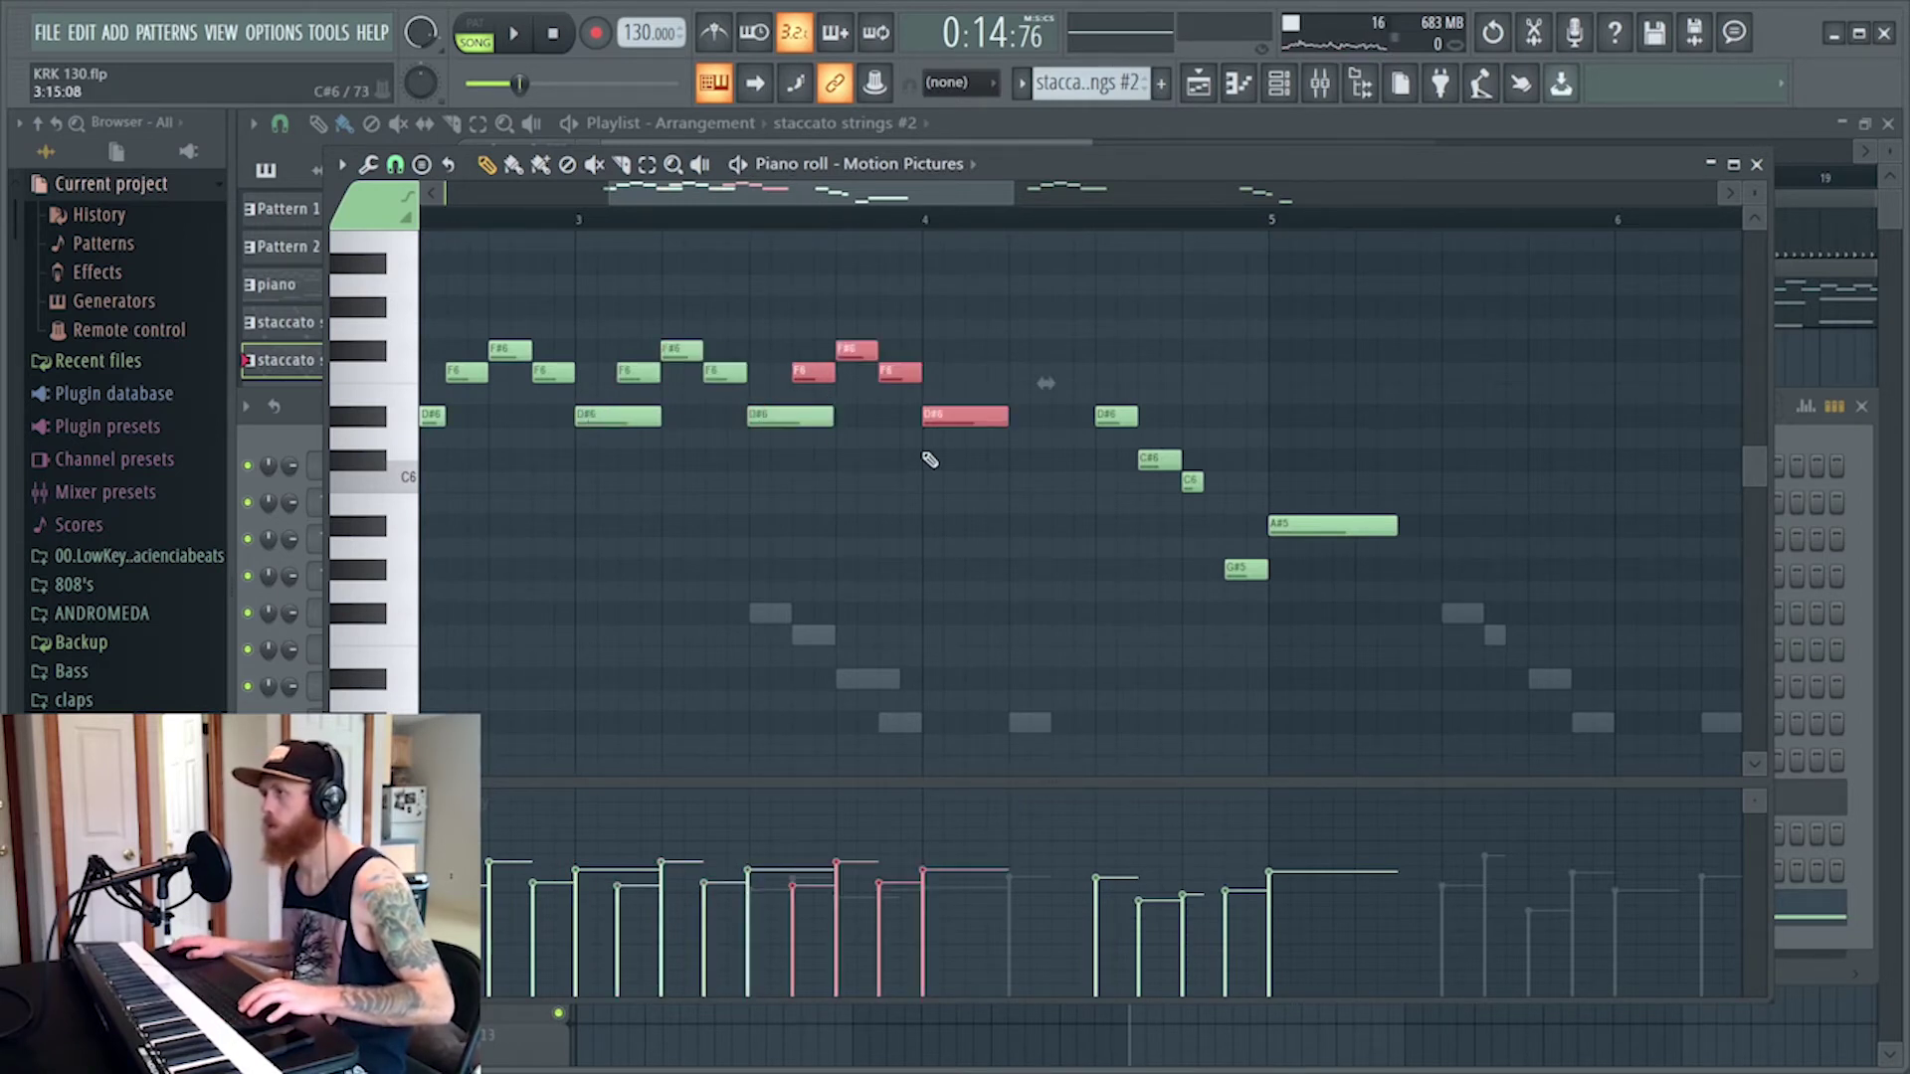
Play the repeated F6, F#6, F6, D#6 phrases and lower their velocities progressively across bars 3 and 4 as a fading echo
key("space")
left_click_drag(1315, 467, 981, 295)
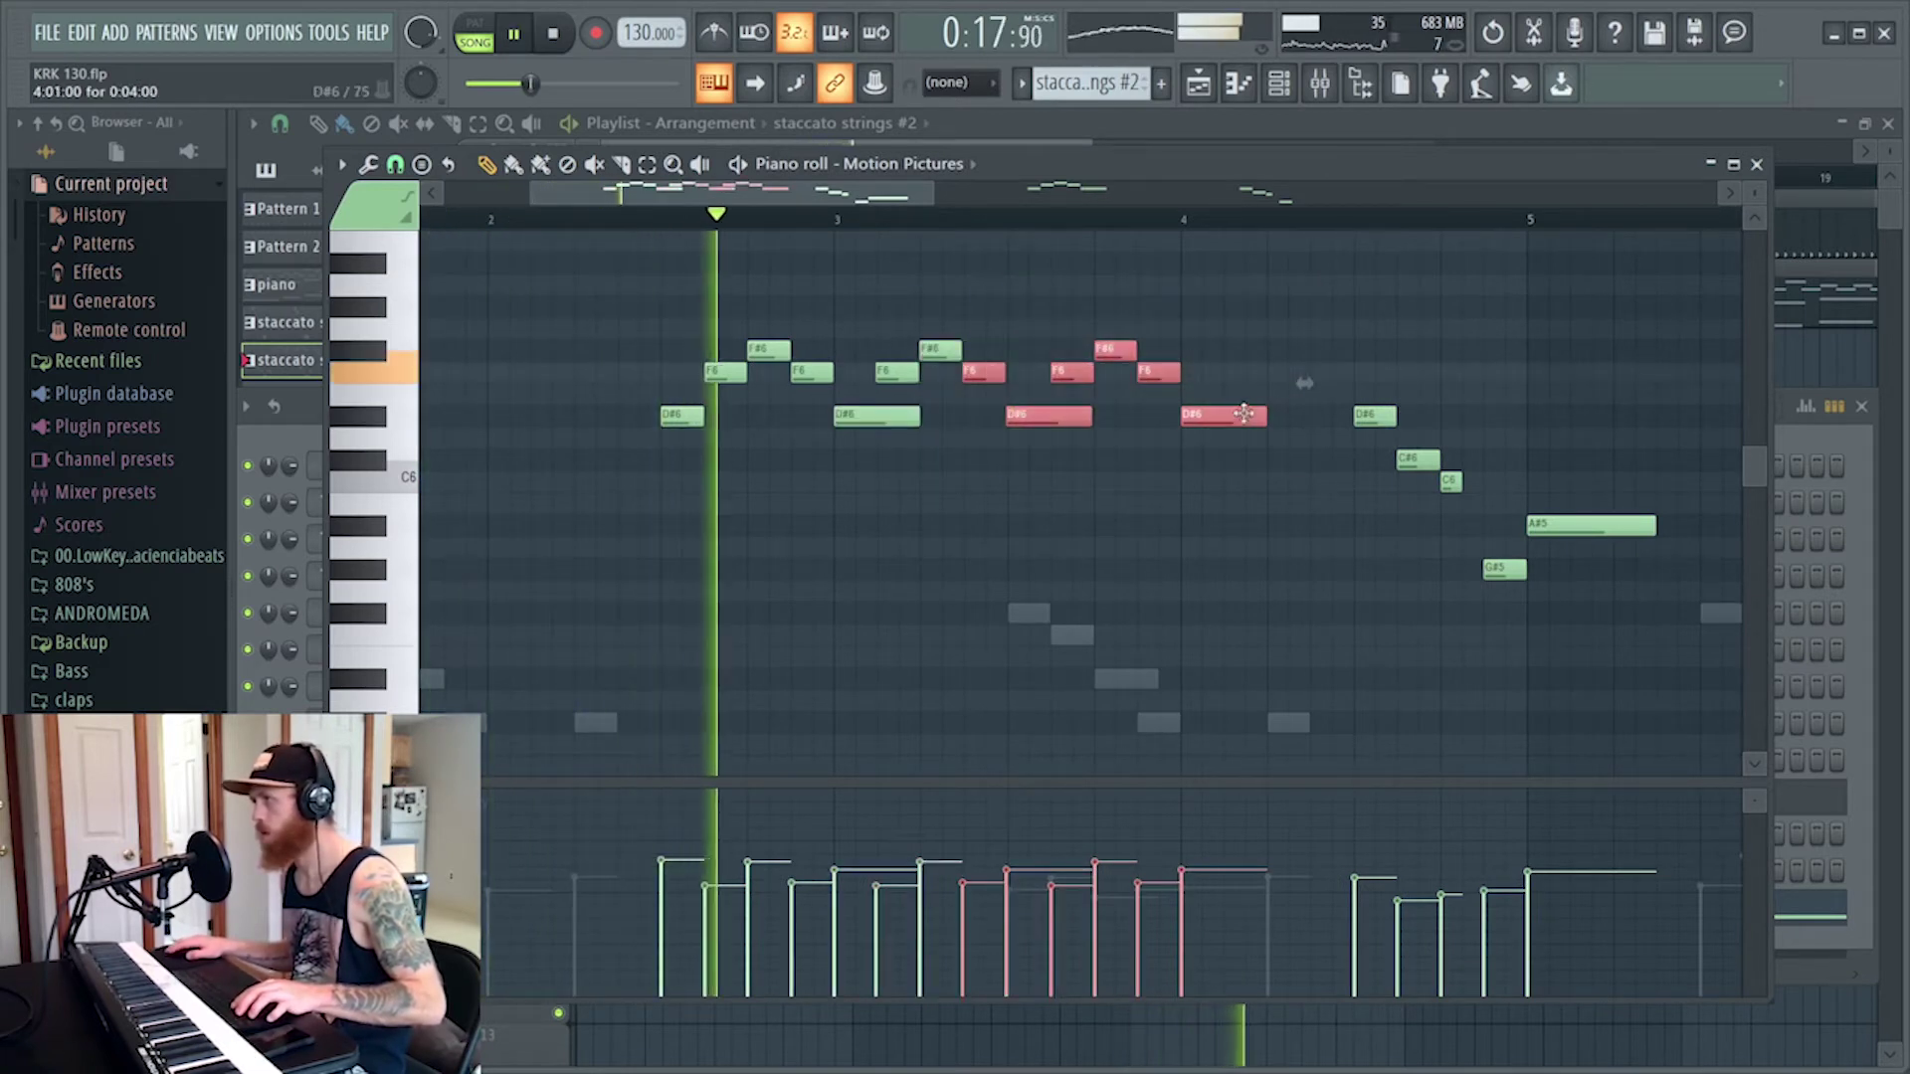
key("space")
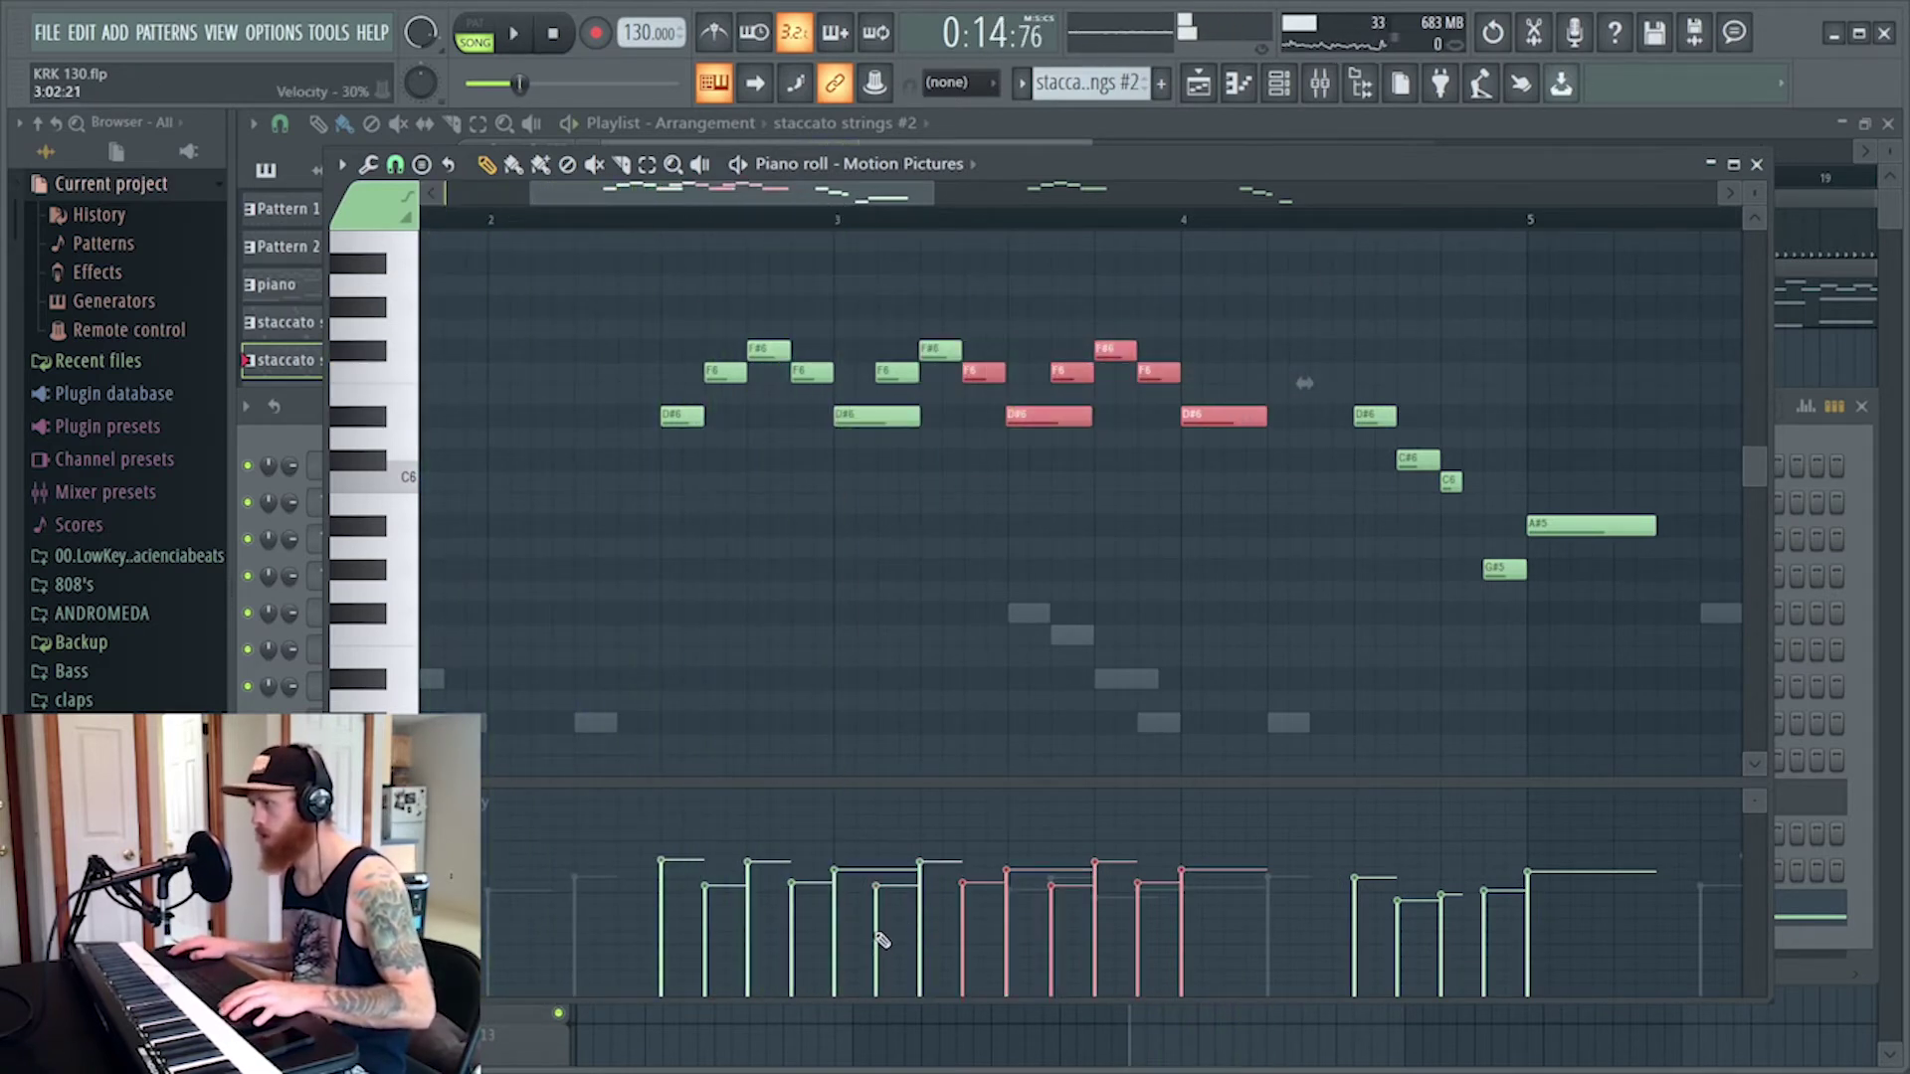
left_click(913, 631)
right_click(913, 630)
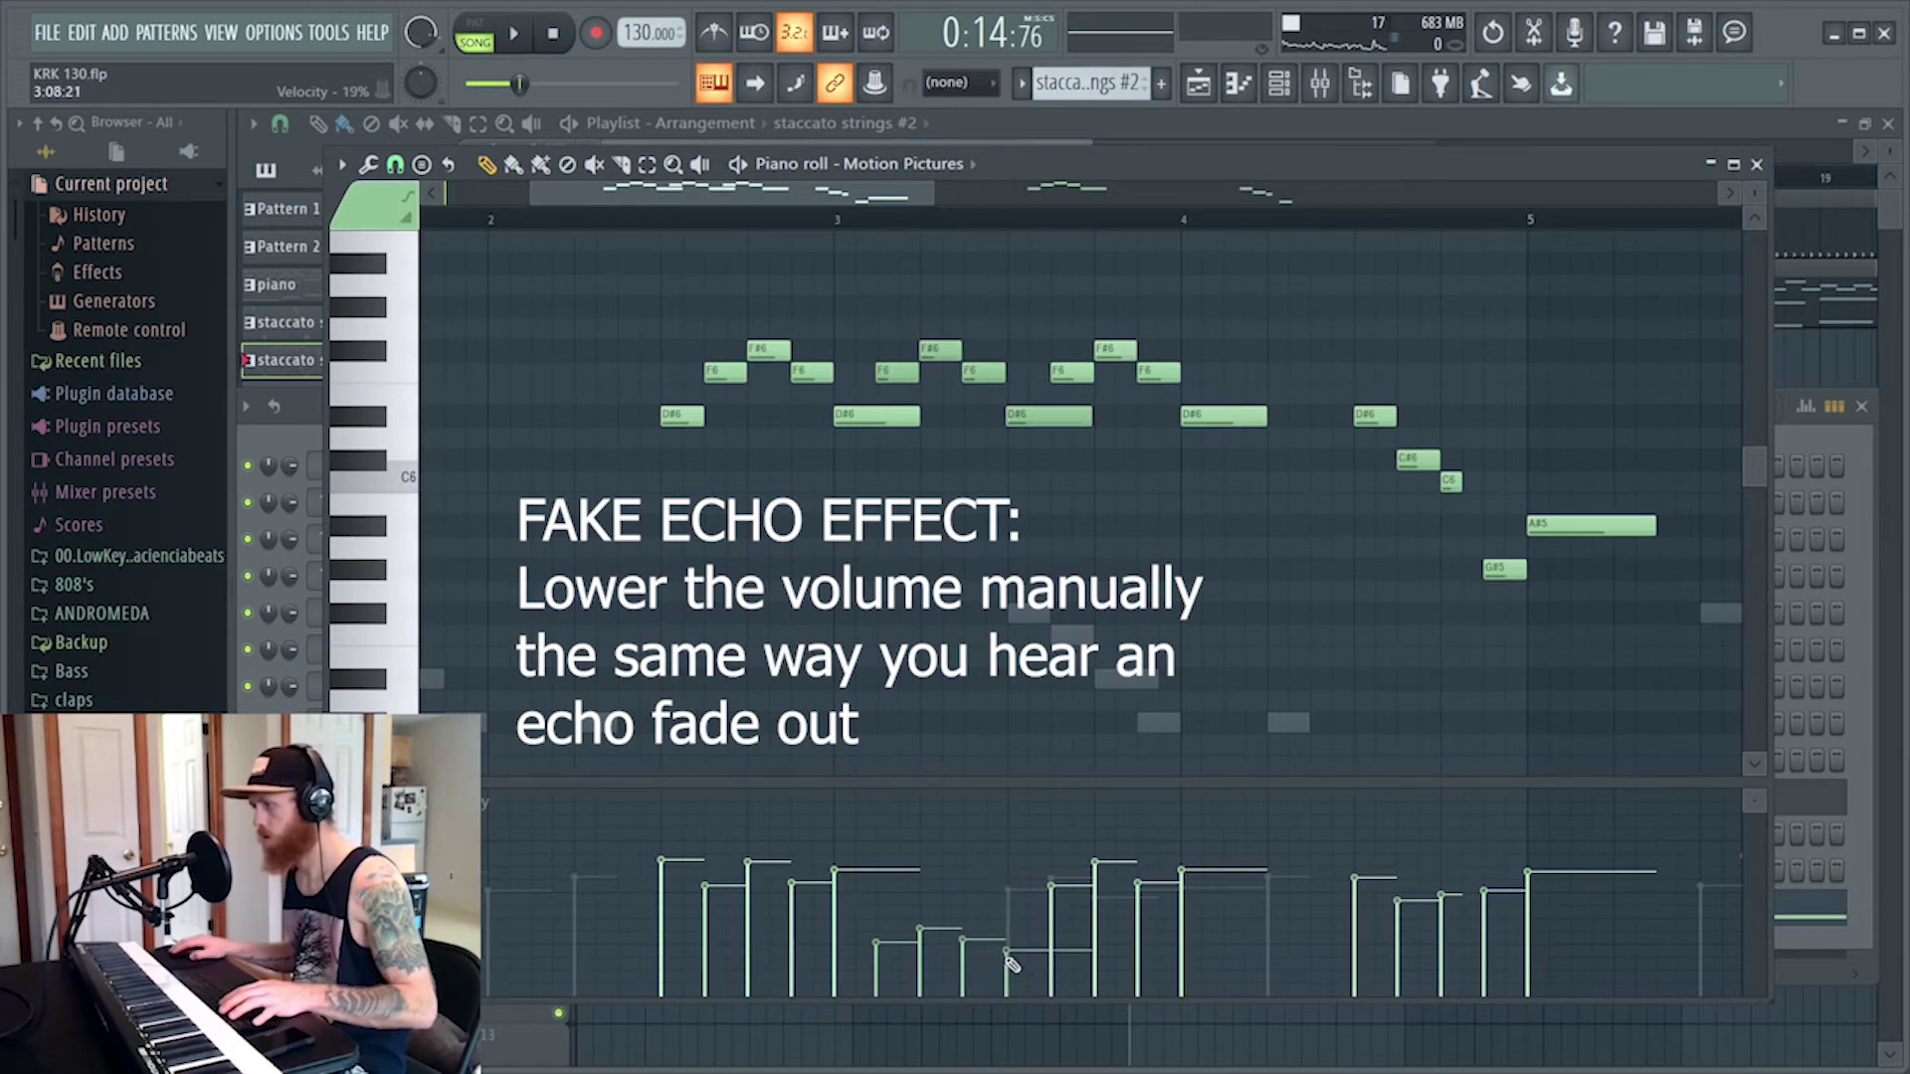
left_click(1050, 948)
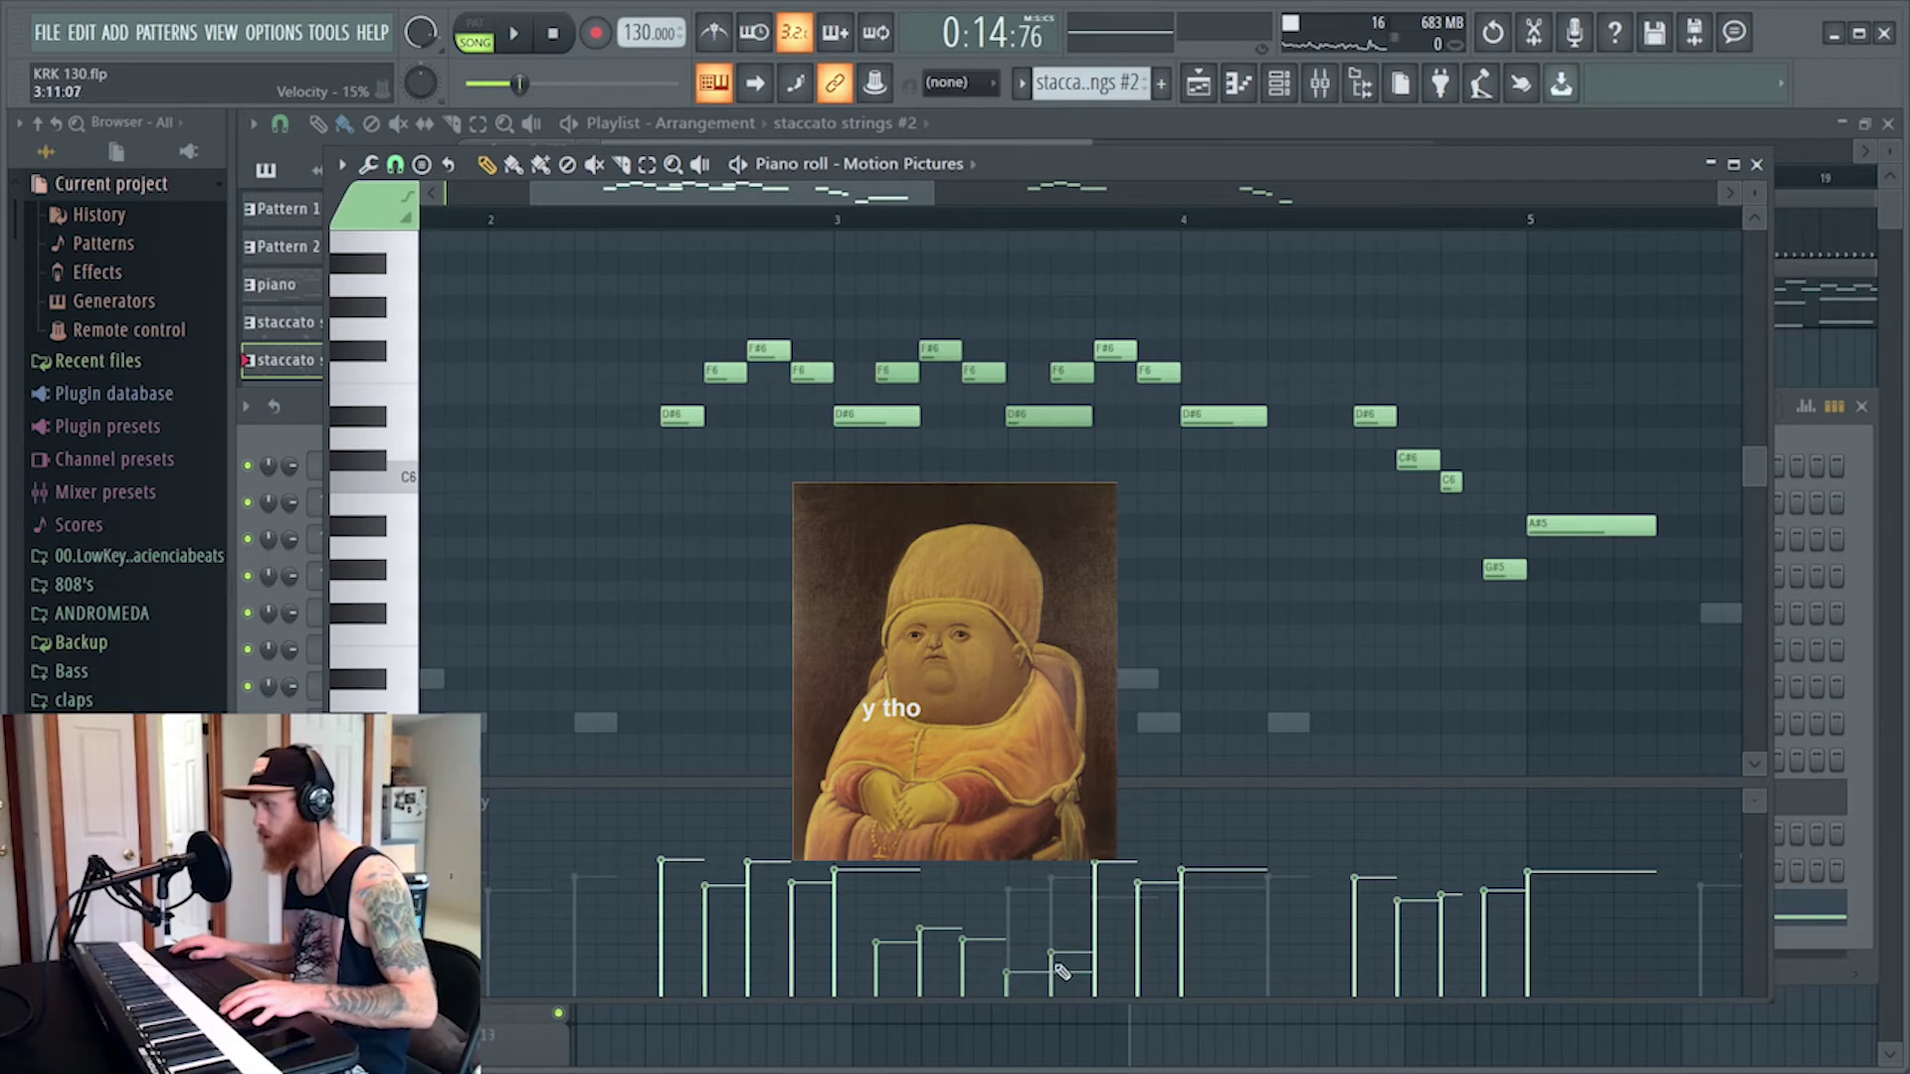
left_click_drag(1060, 970, 1186, 988)
key("space")
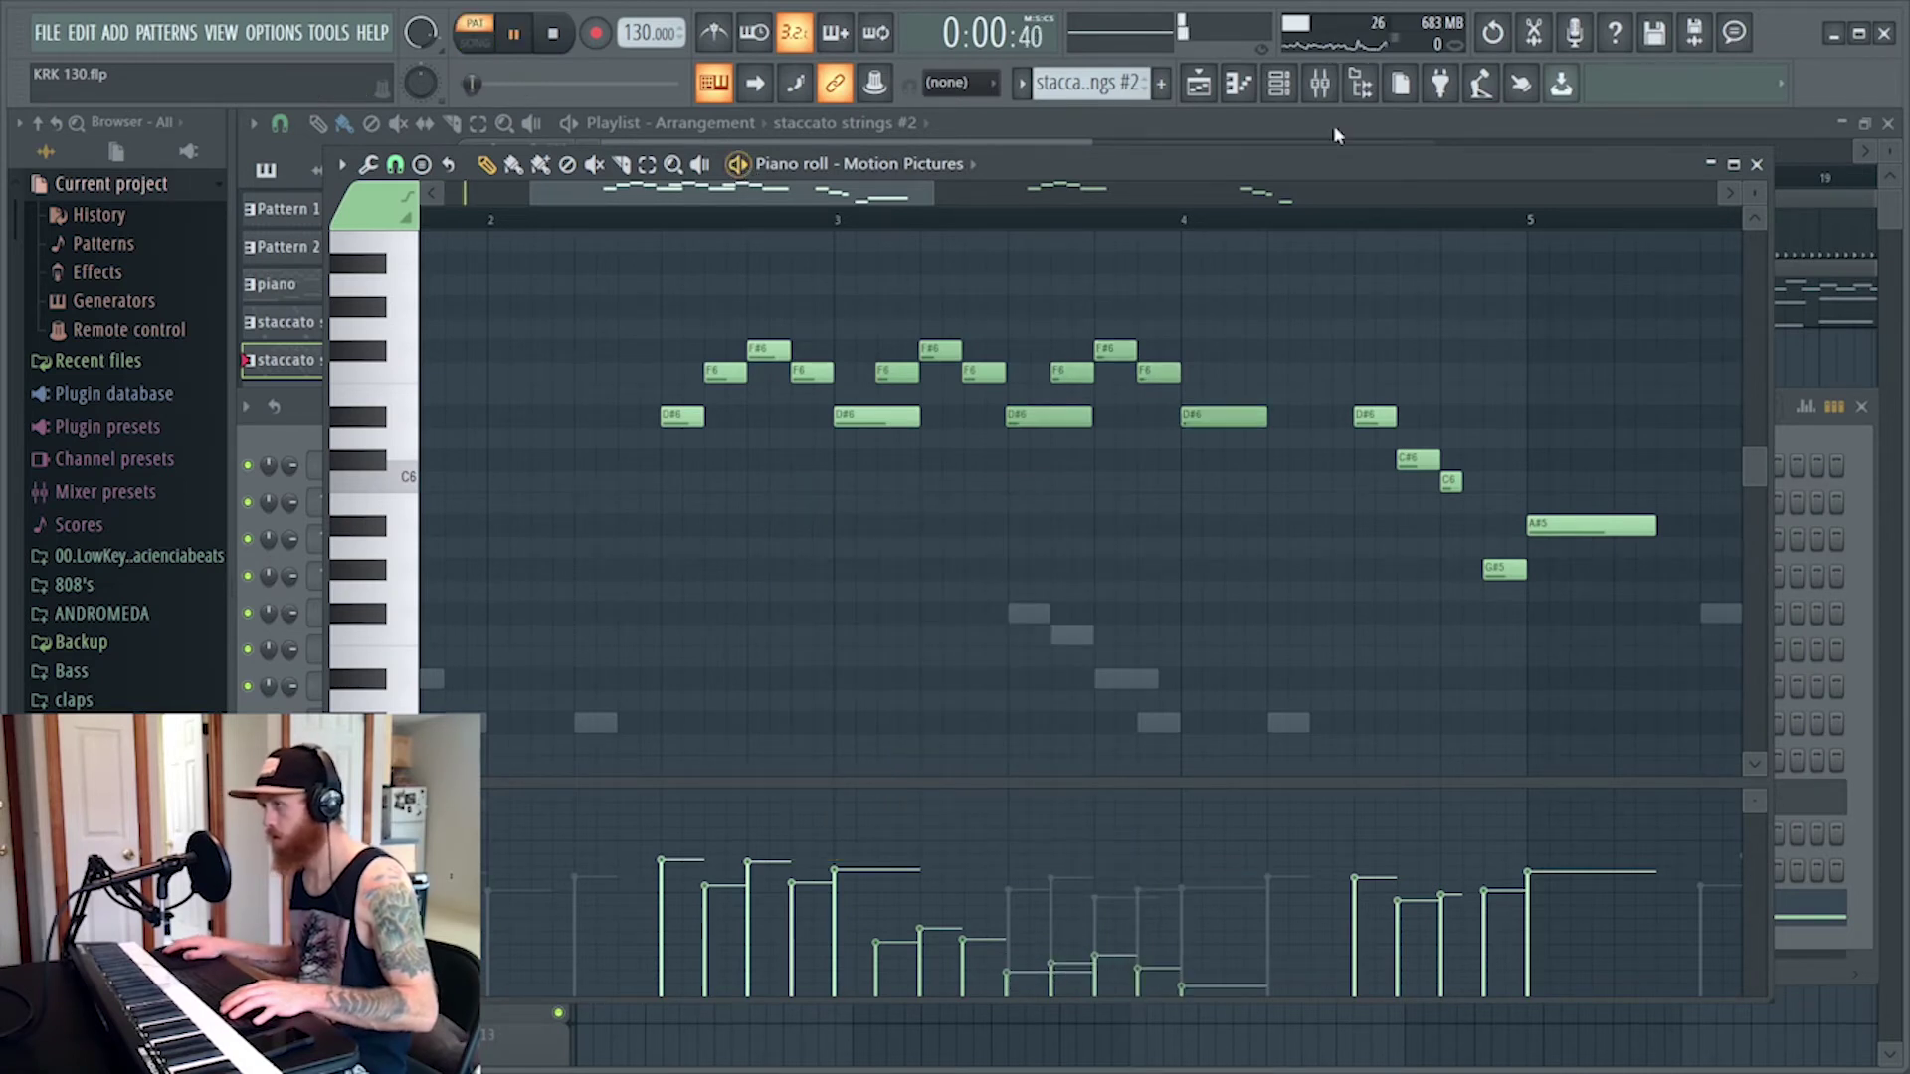
left_click_drag(872, 983, 961, 965)
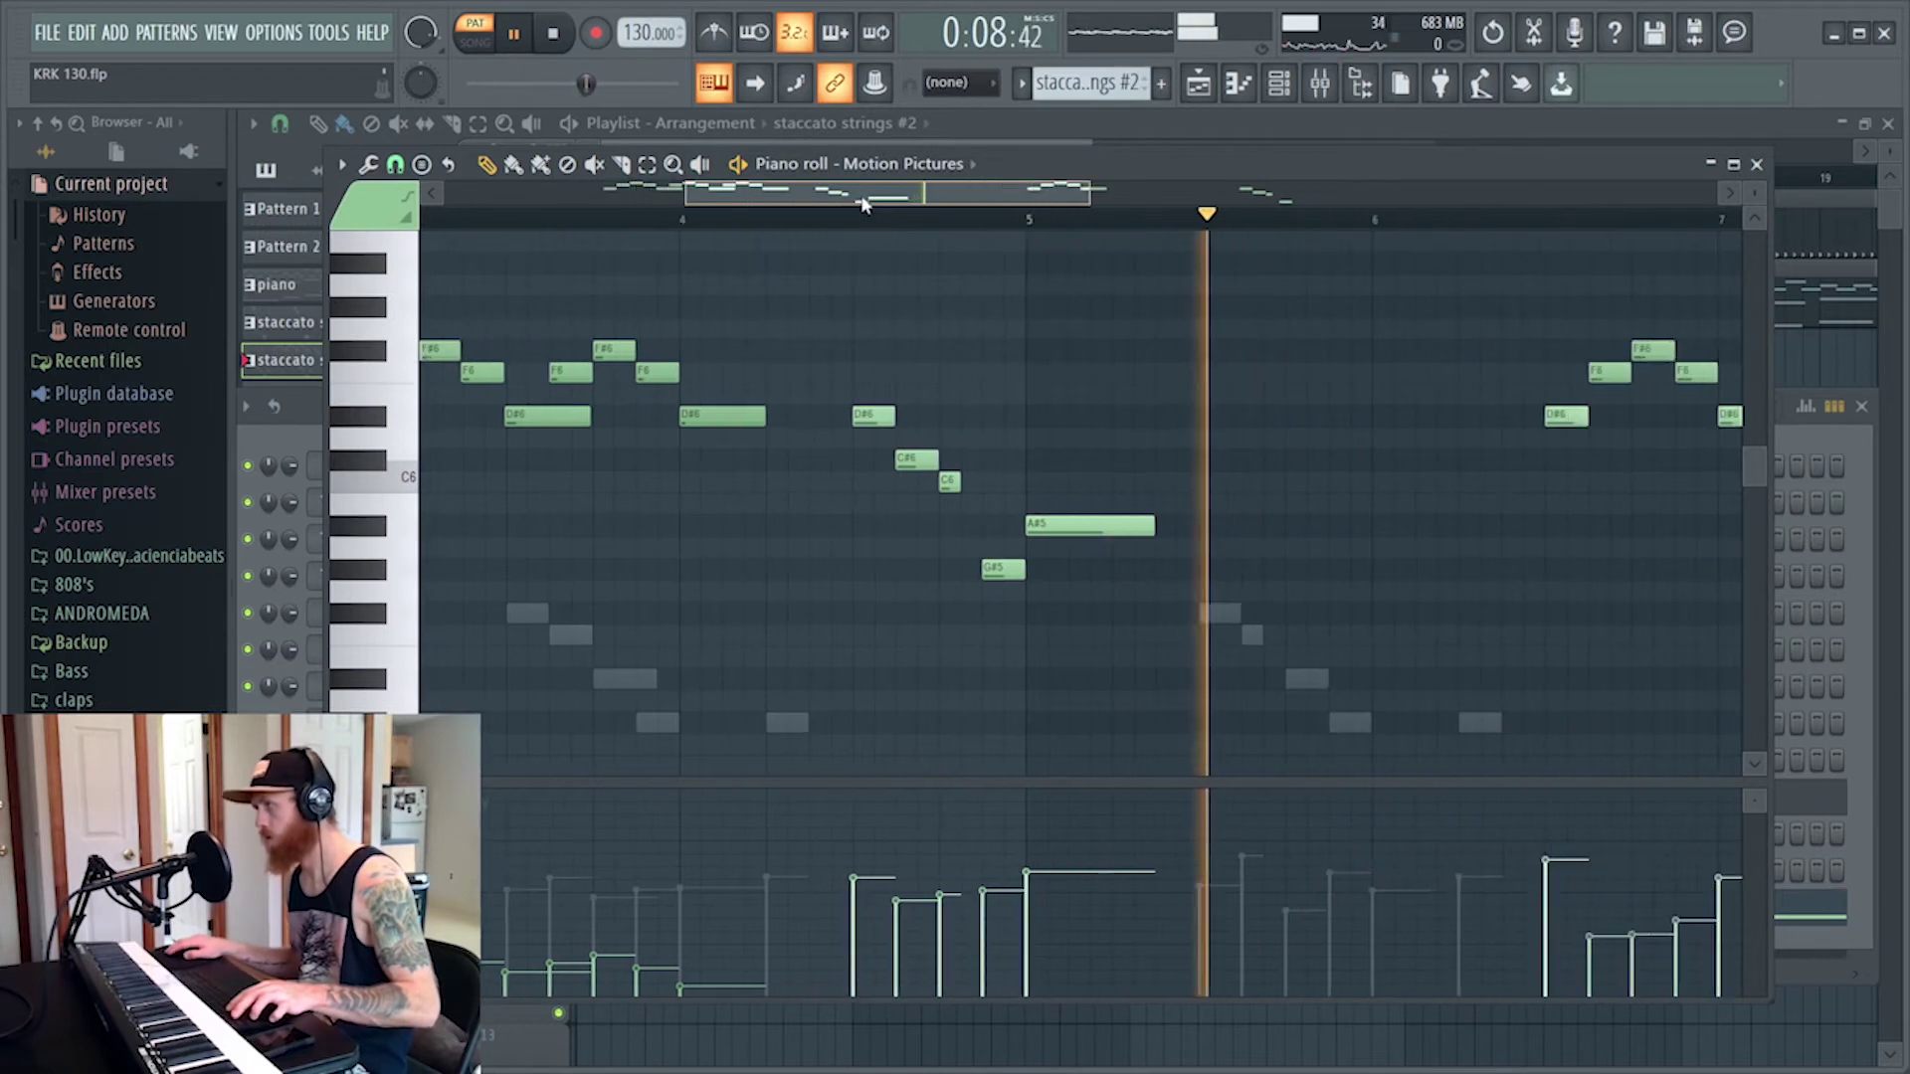
Duplicate the descending phrase from D#6 to A#5 at the start of bar 5 and delete the copied D#6 note
key("space")
left_click_drag(1197, 638, 852, 374)
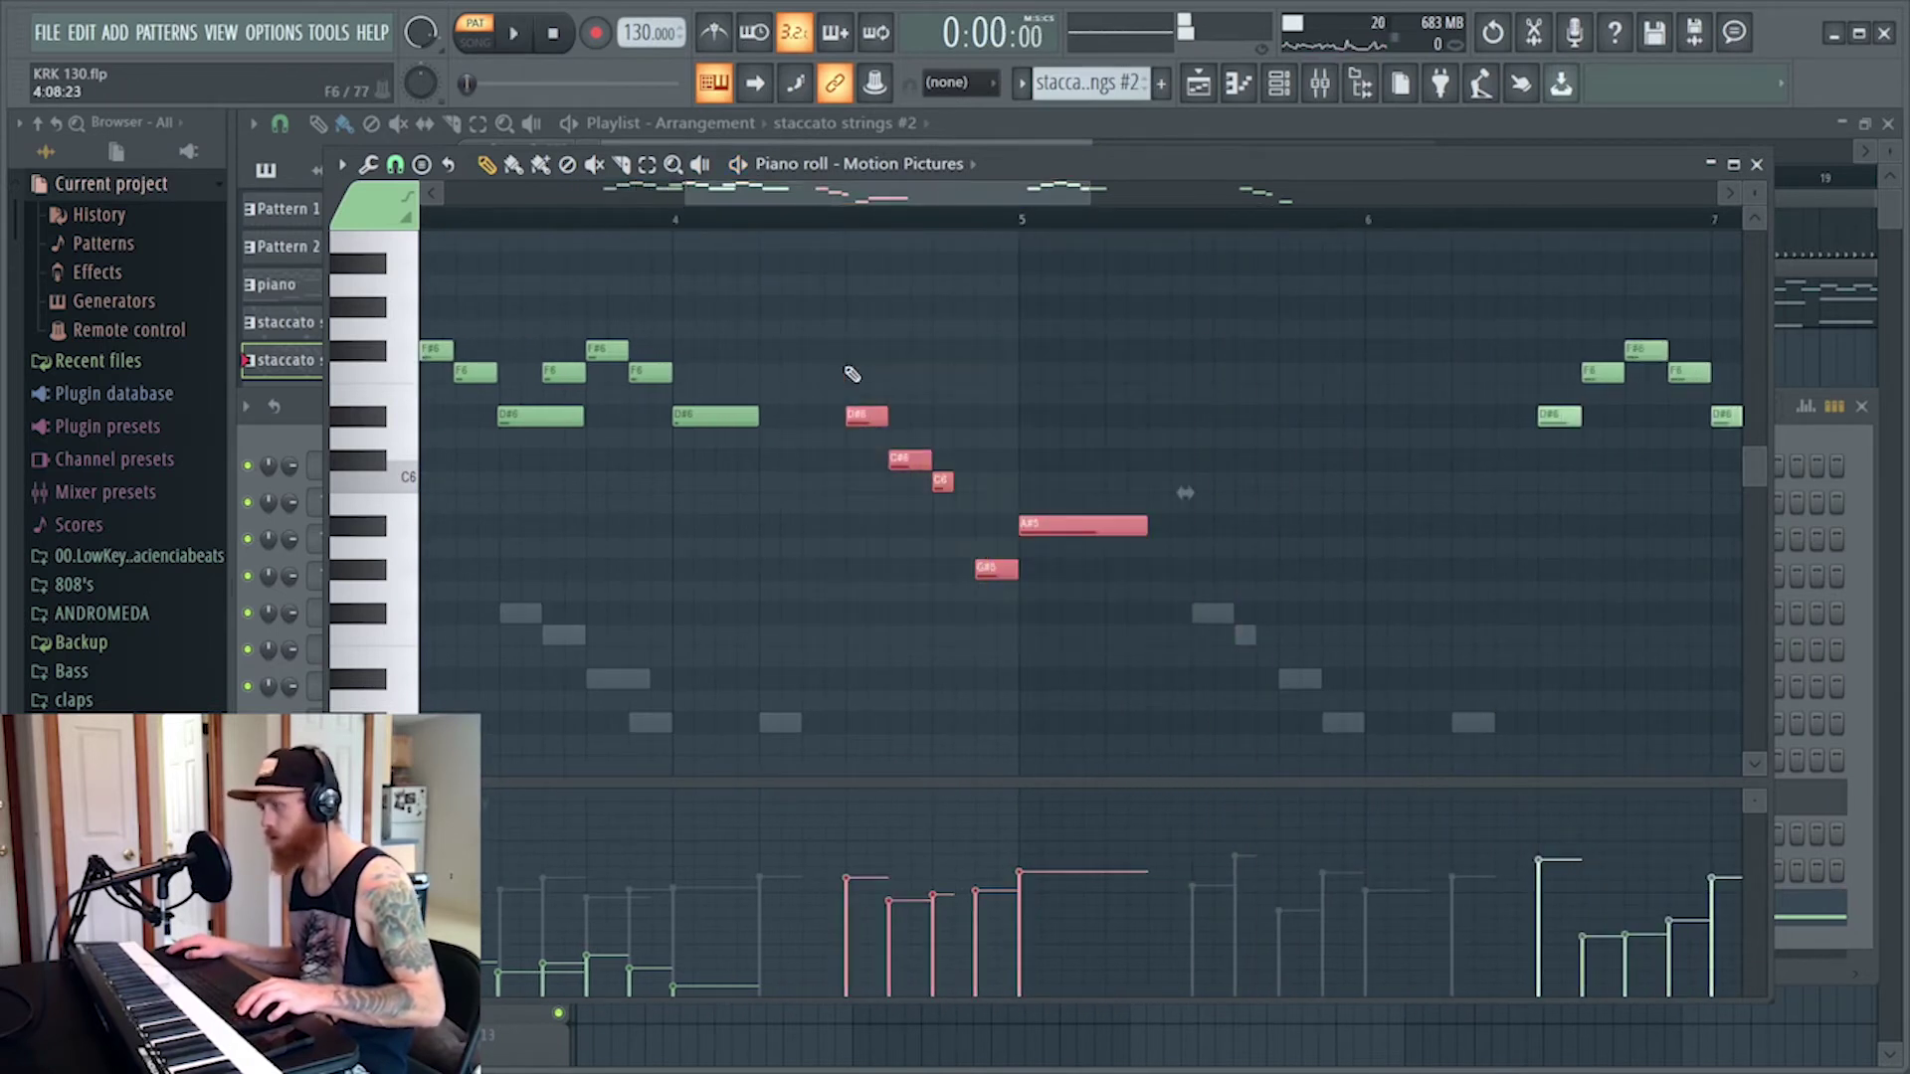
left_click_drag(902, 443, 1050, 414)
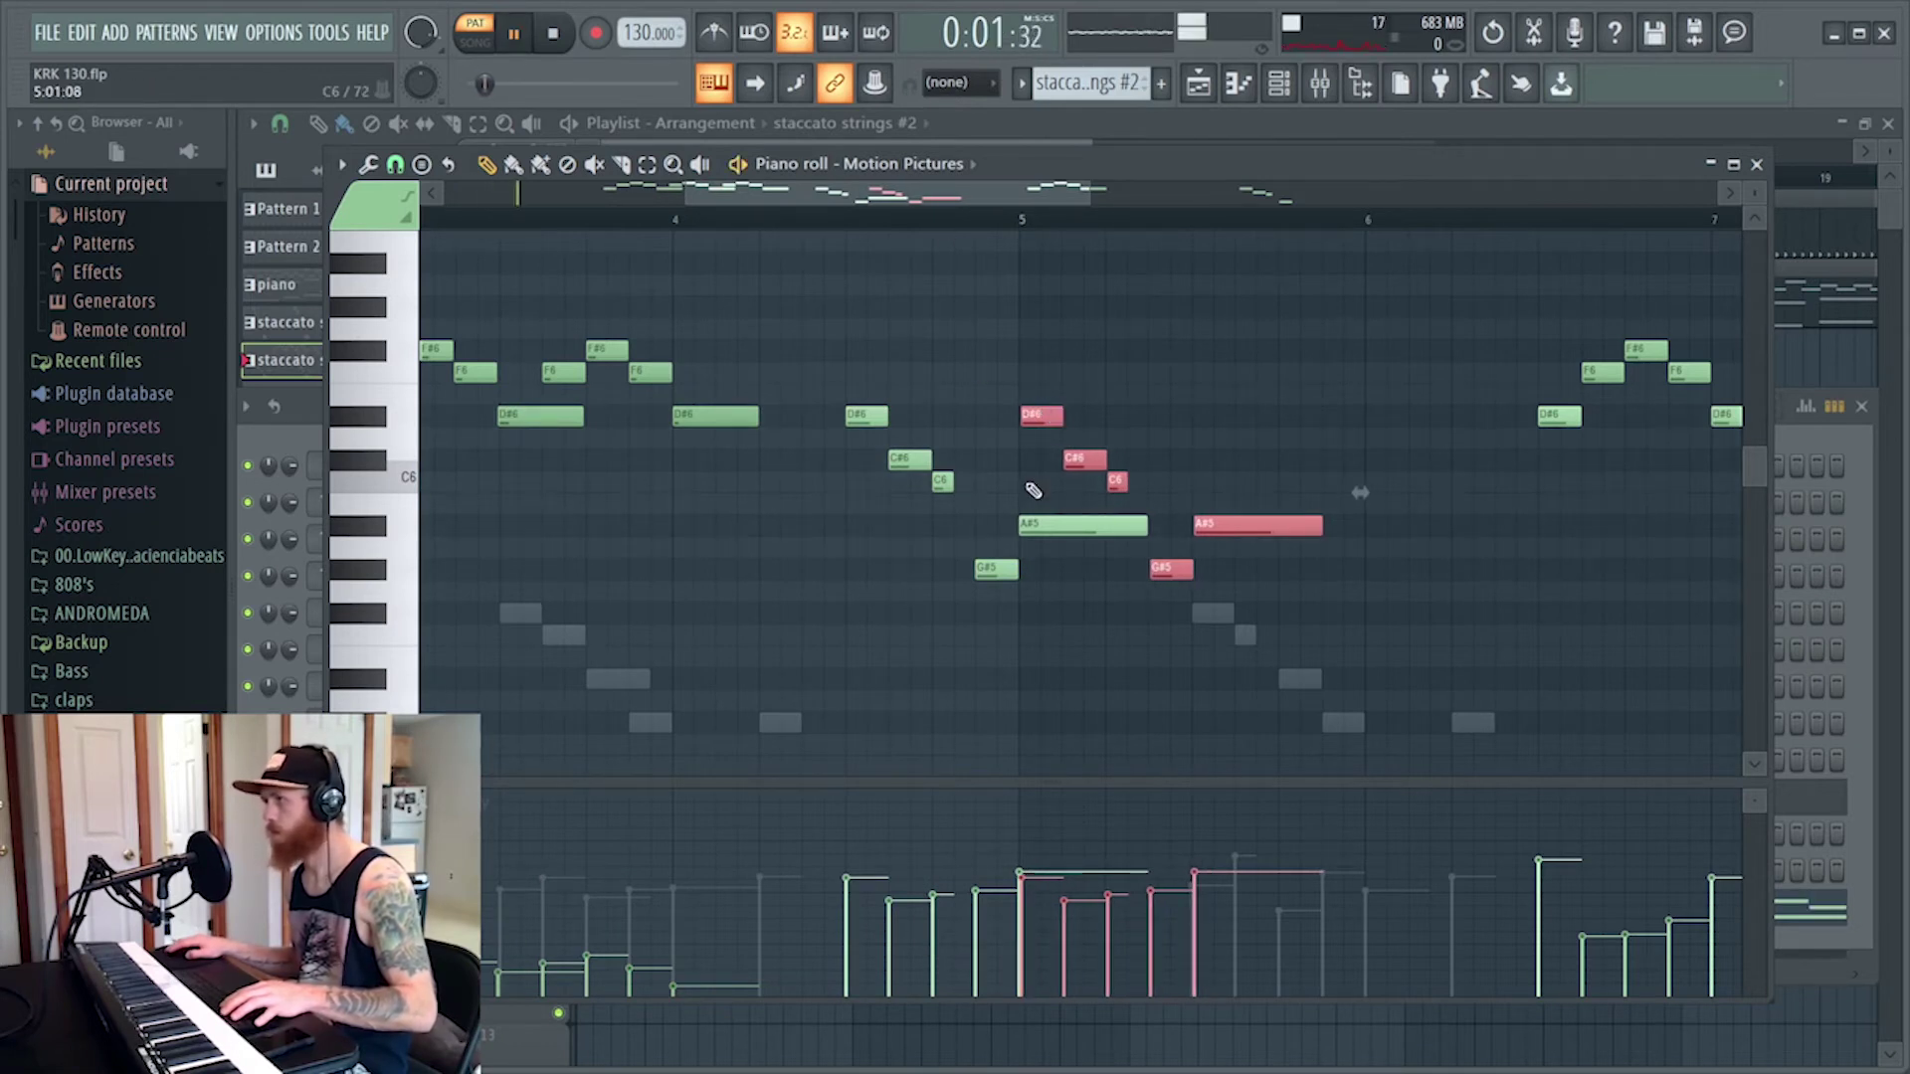
left_click_drag(1034, 415, 1033, 415)
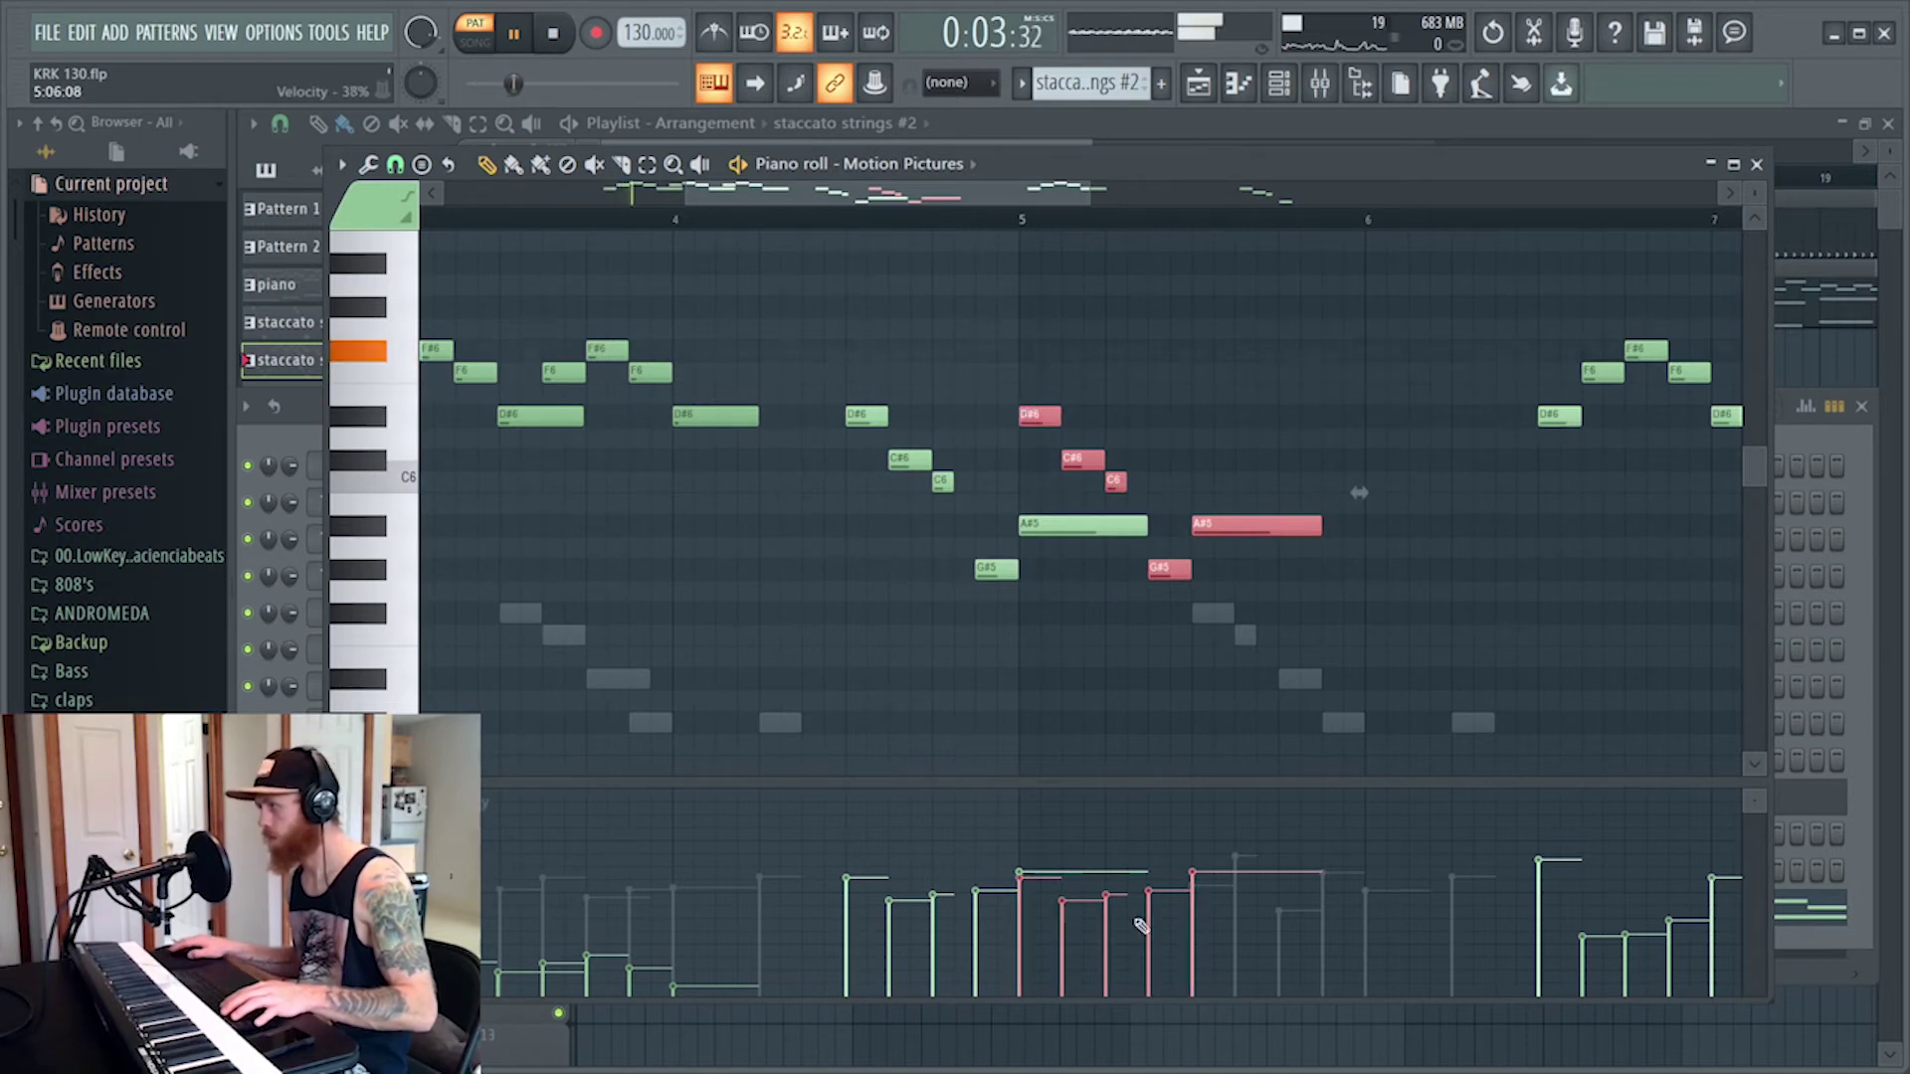
right_click(1039, 416)
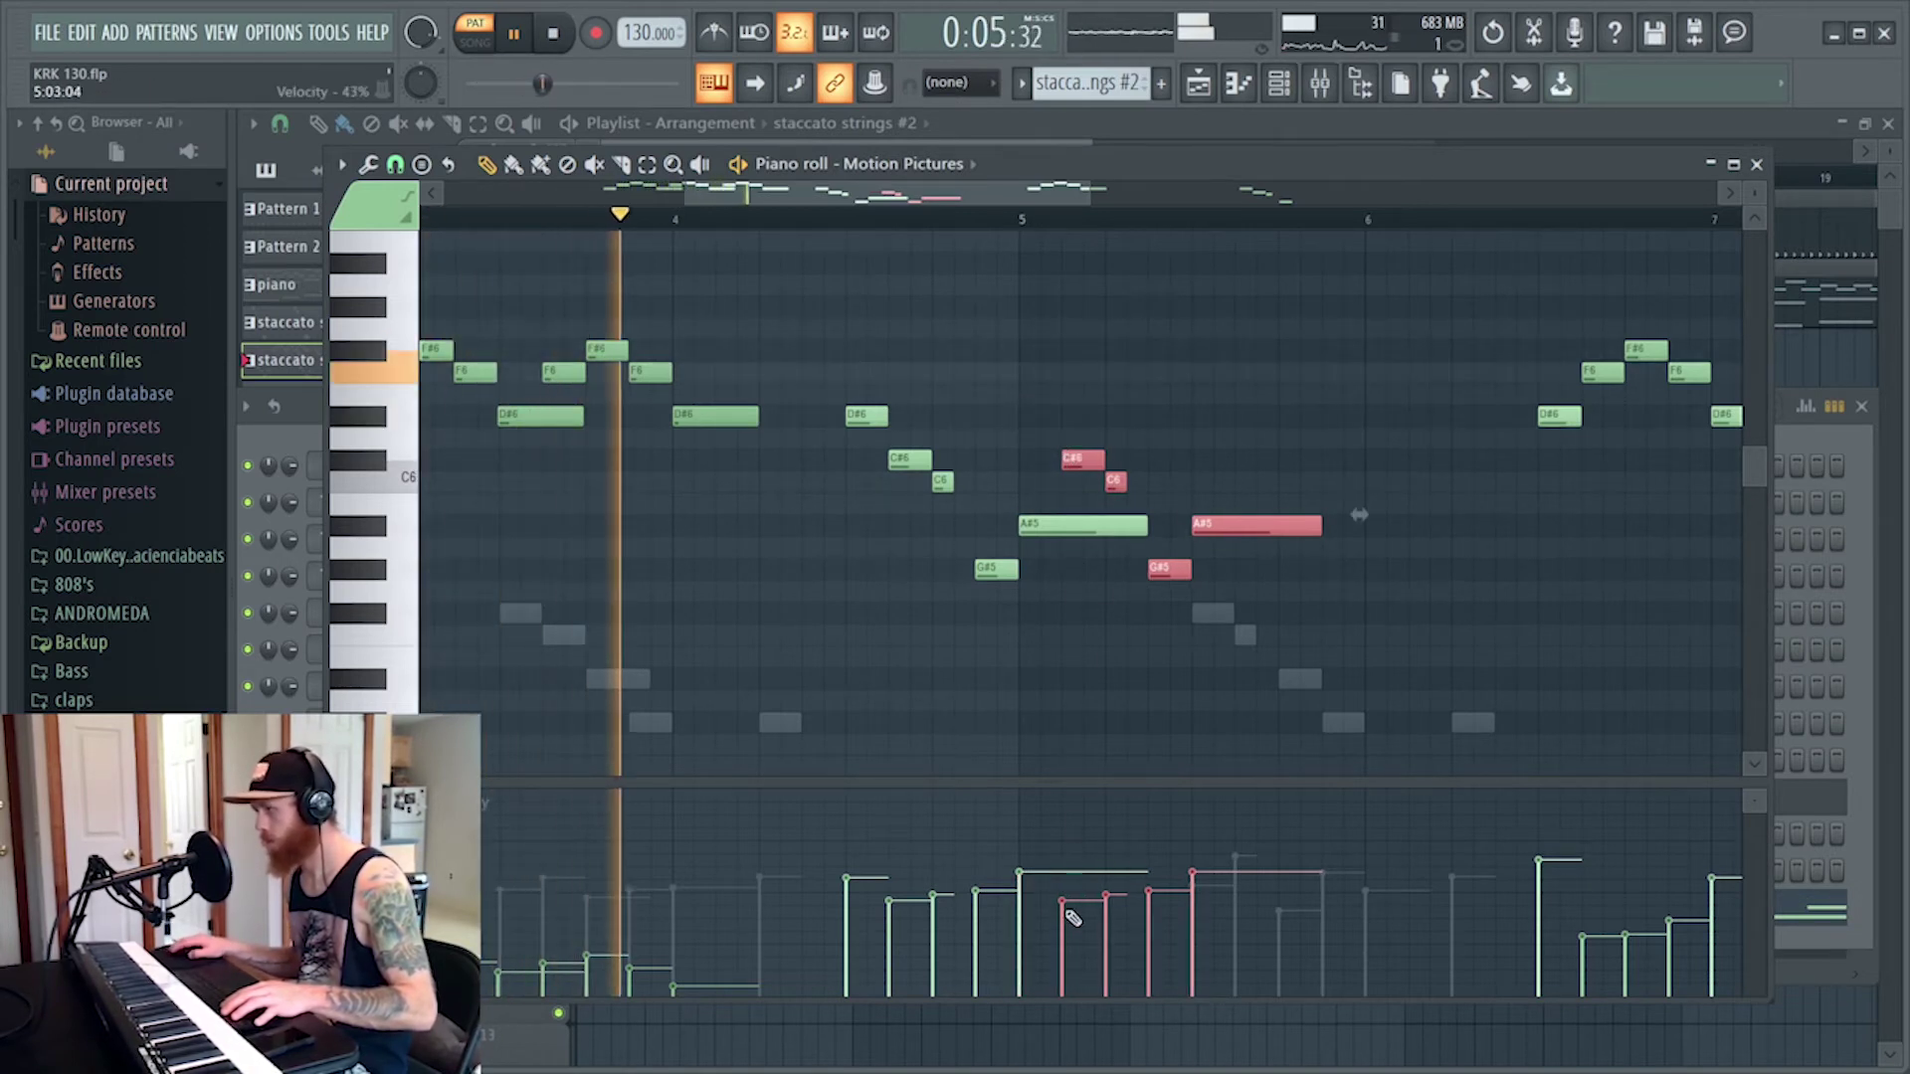
Lower the velocities of the duplicated C#6, C6, G#5 and A#5 notes in bar 5 to continue the echo effect
left_click_drag(1072, 917, 1064, 962)
left_click_drag(1146, 954, 1253, 964)
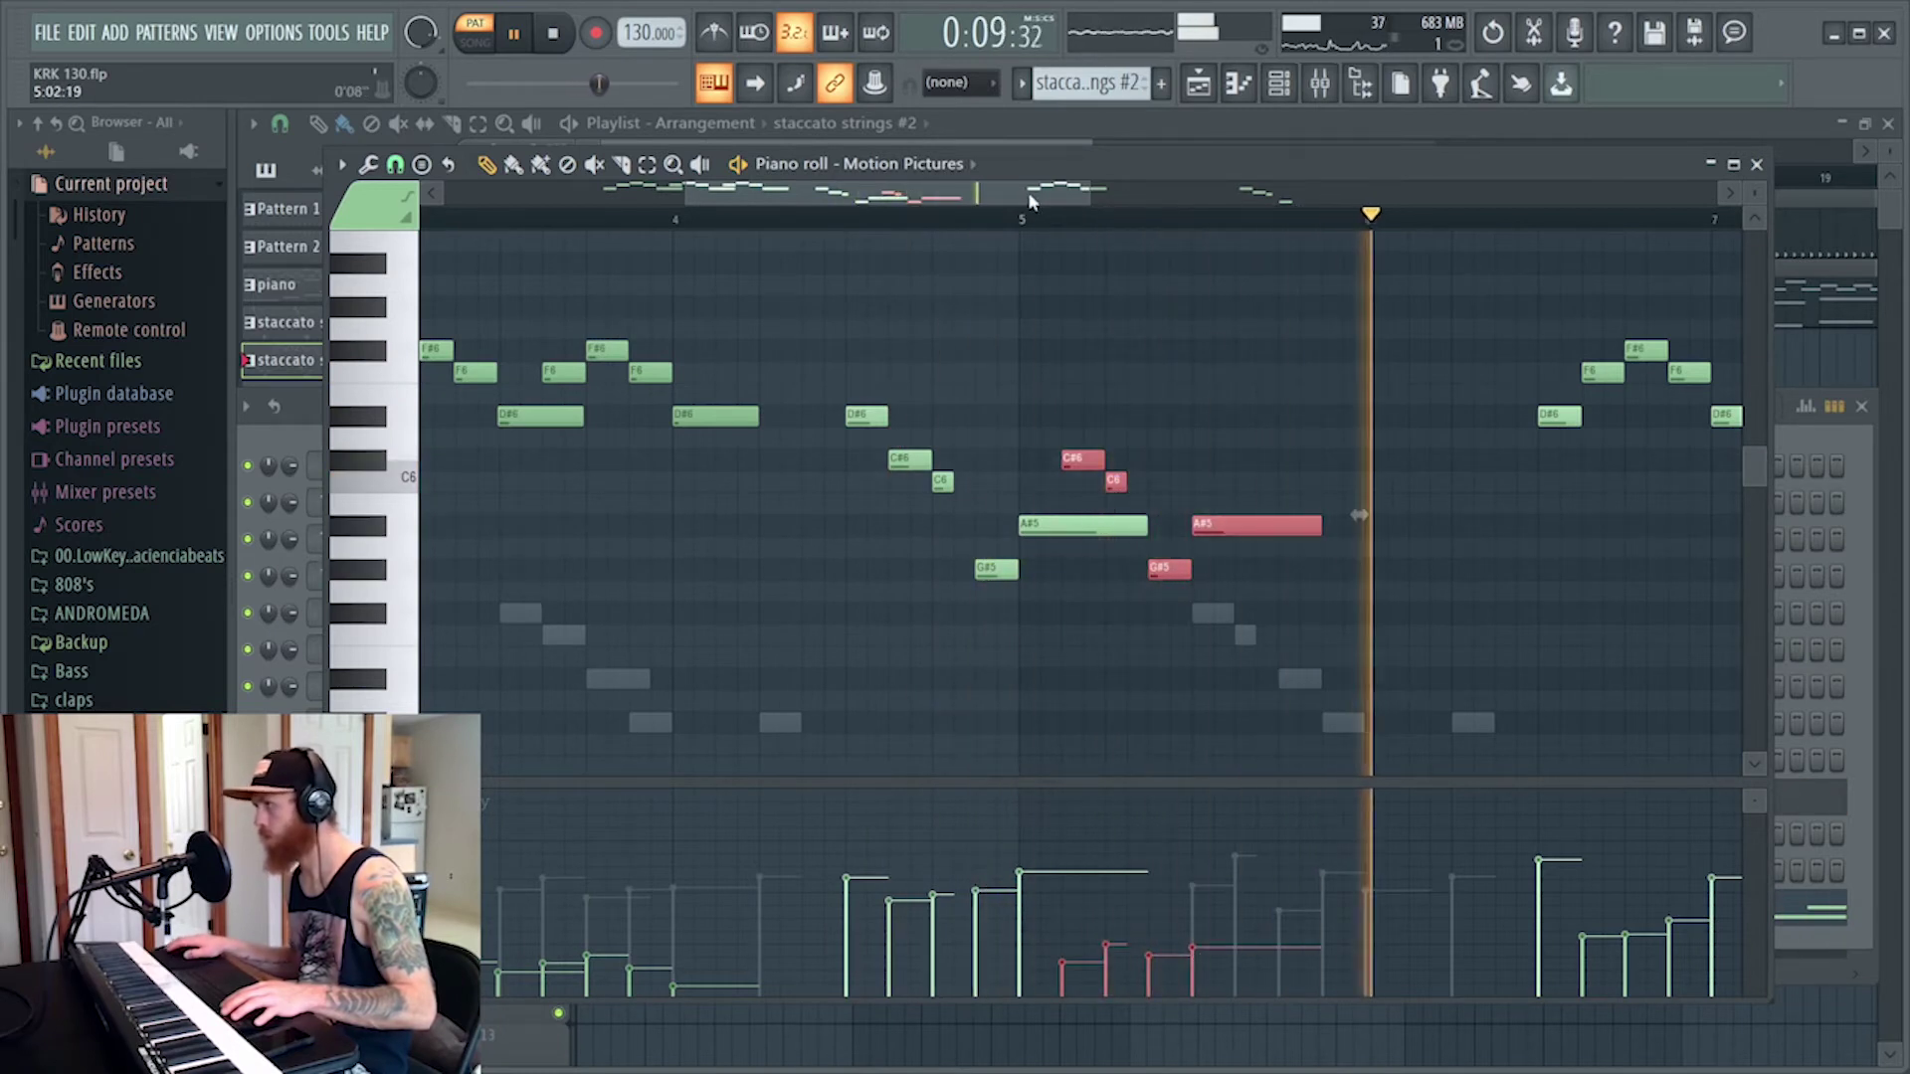
left_click_drag(1012, 193, 736, 195)
key("space")
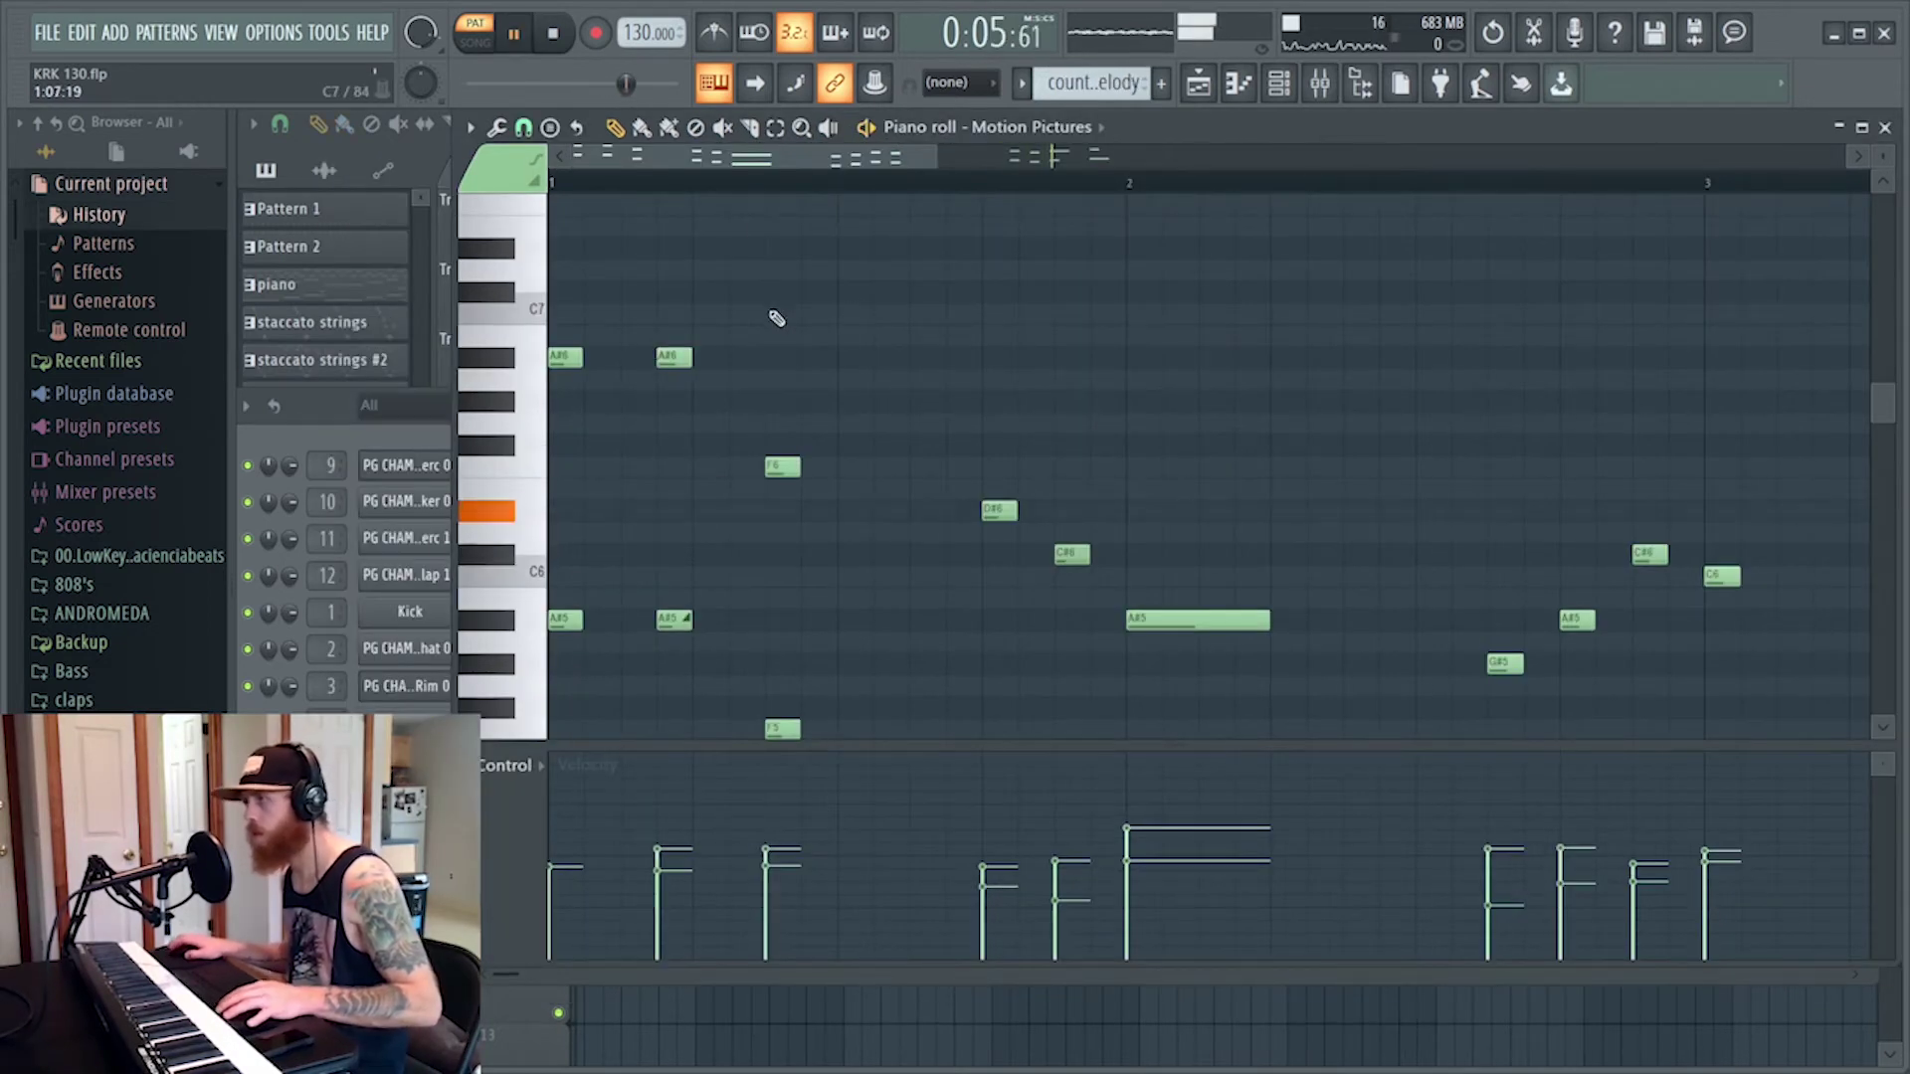
Play the countermelody pattern and lower the velocity of the second A#5 and A#6 pair in bar 1 to about 17%
key("space")
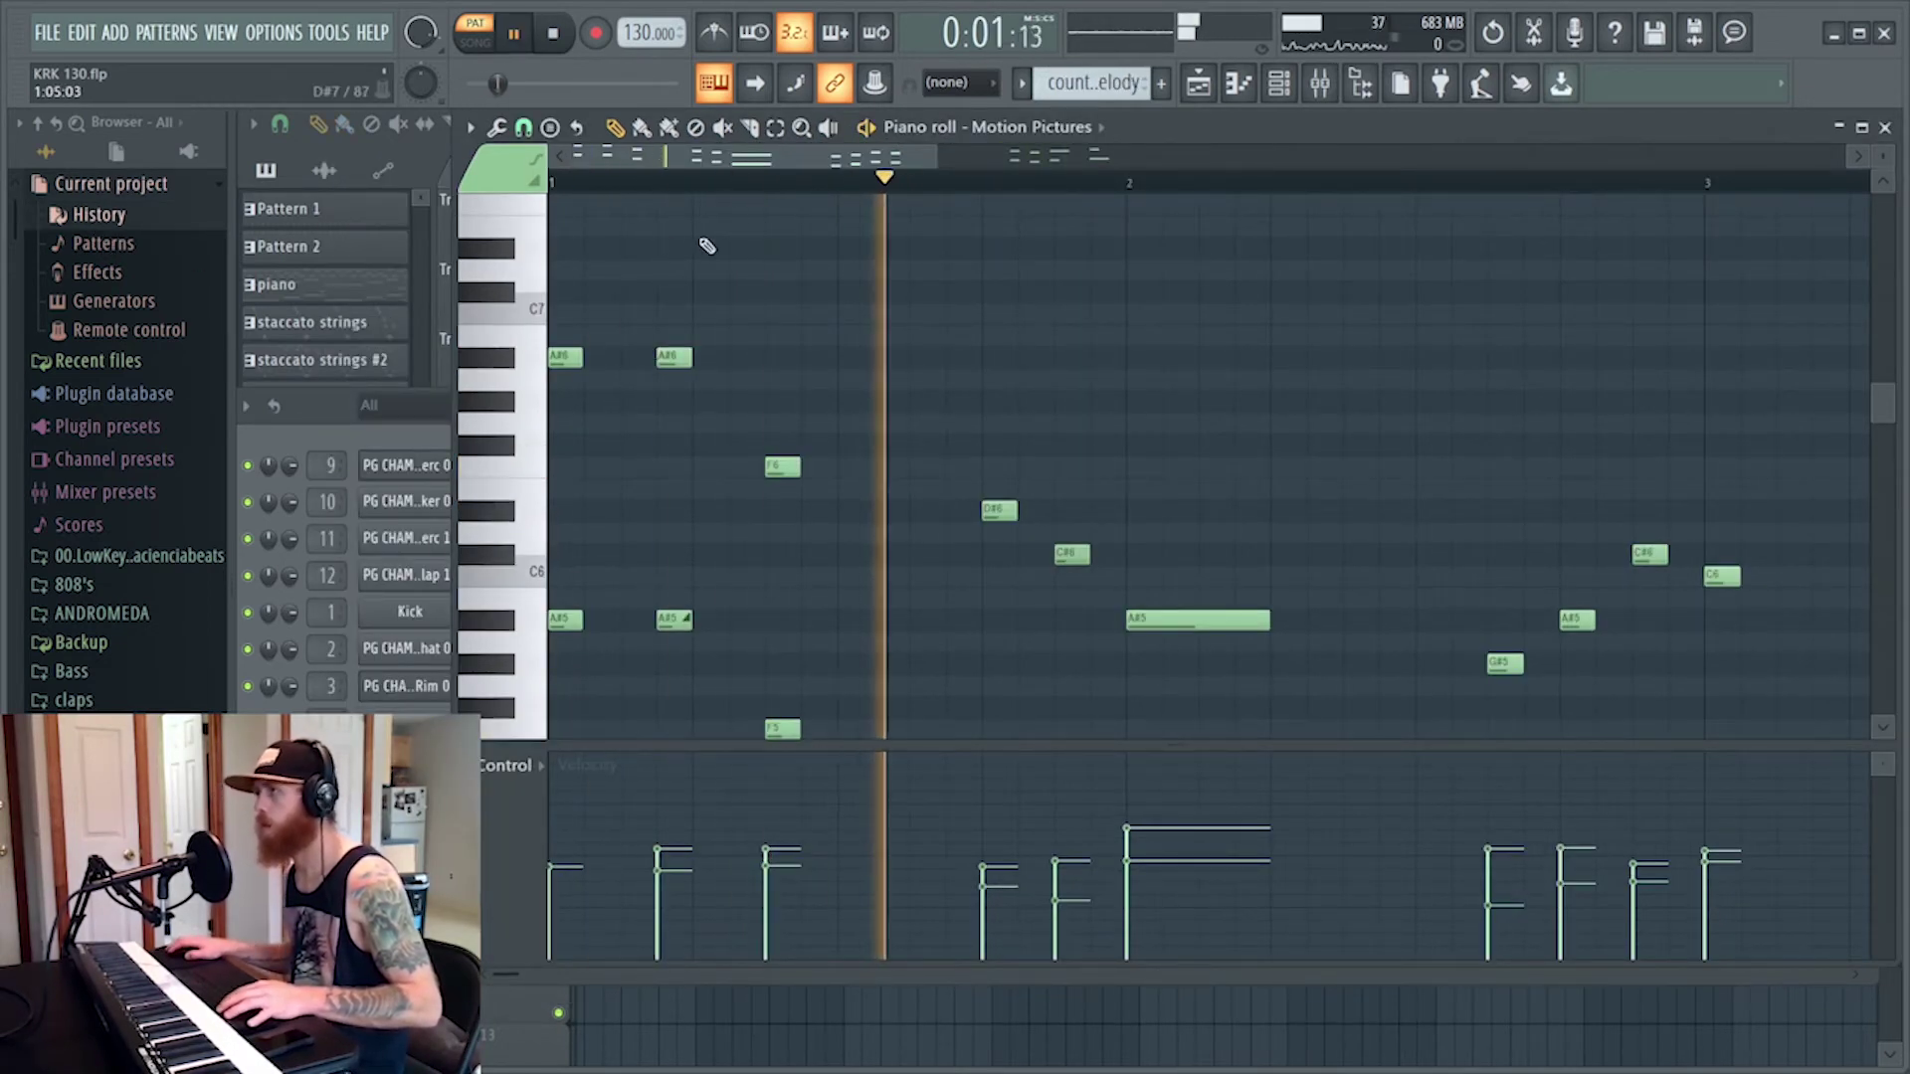
key("space")
key("space")
key("space")
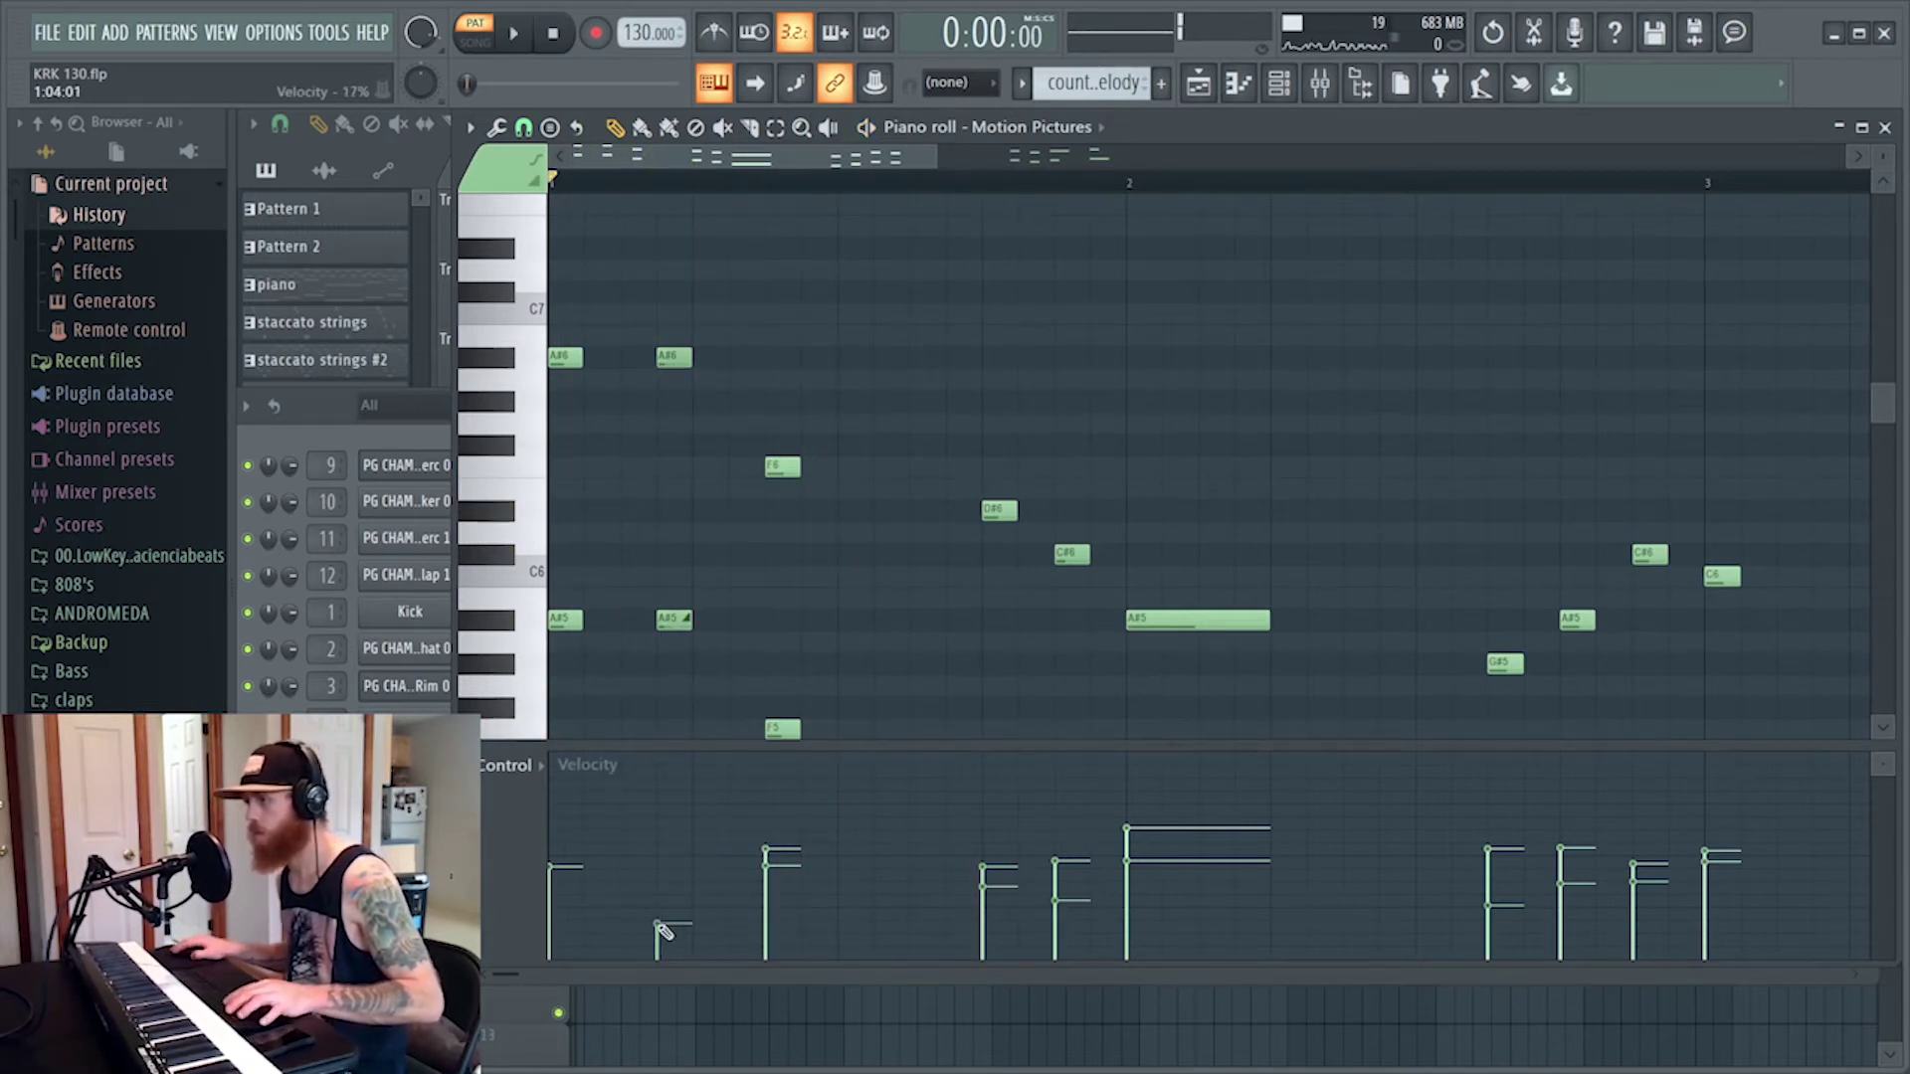
key("space")
key("space")
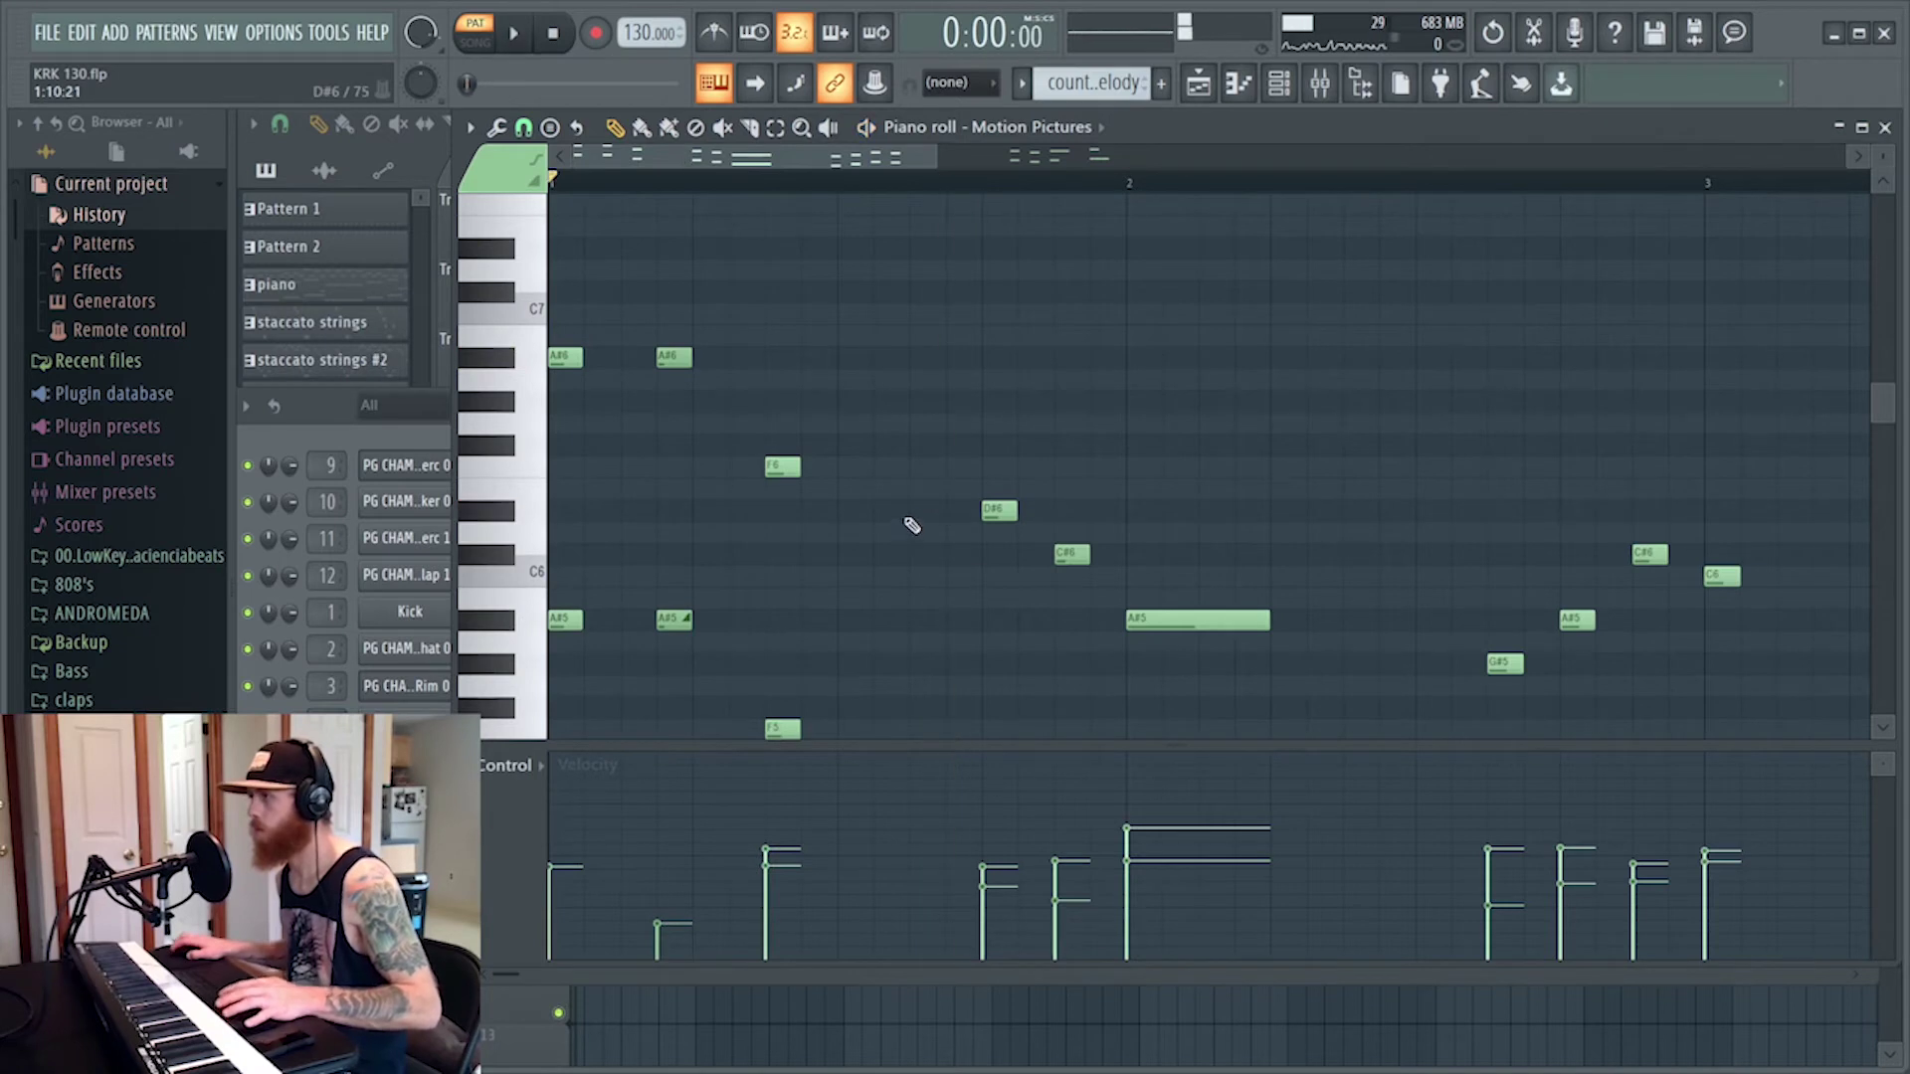
Copy the quiet A#5 and A#6 pair to F5 and F6 after the existing F5 and F6 hit in bar 1 as an echo
key("space")
scroll(895, 527, "down", 2)
key("space")
left_click_drag(716, 542, 643, 227)
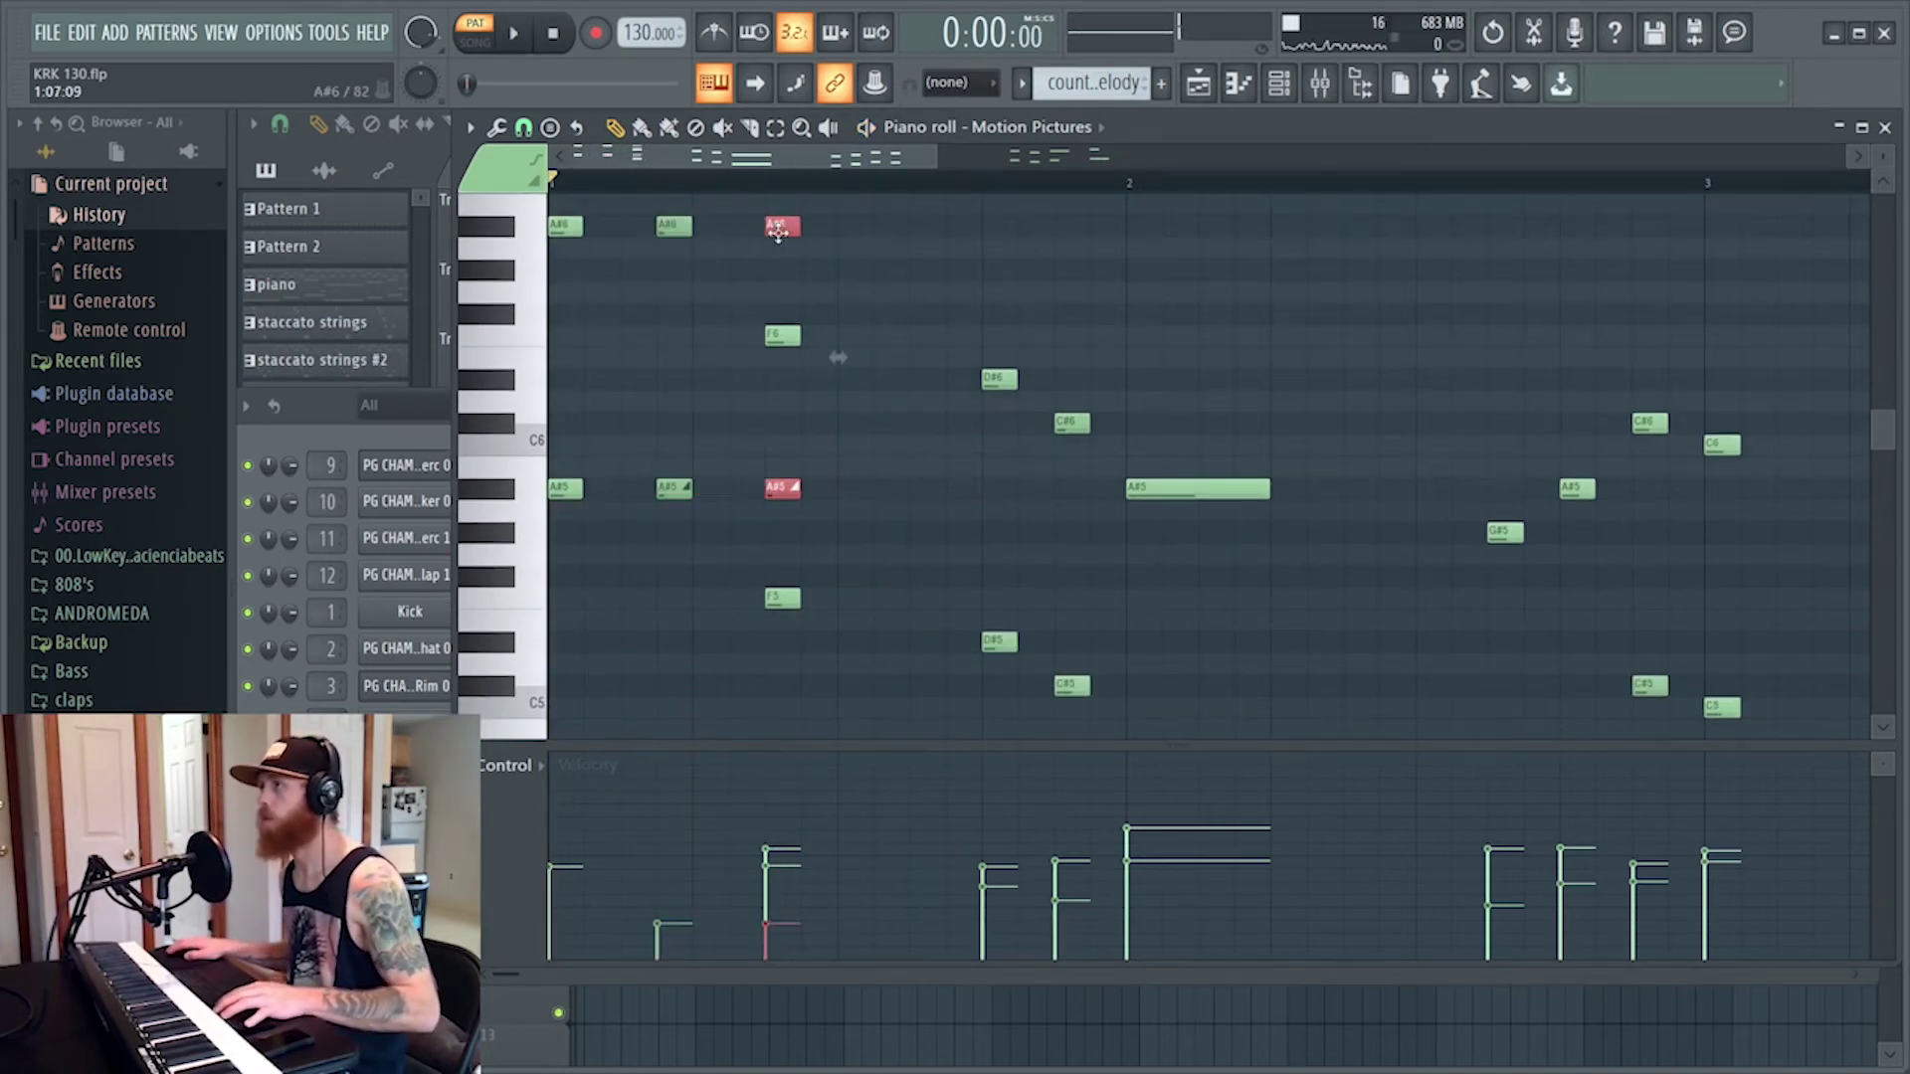
key("space")
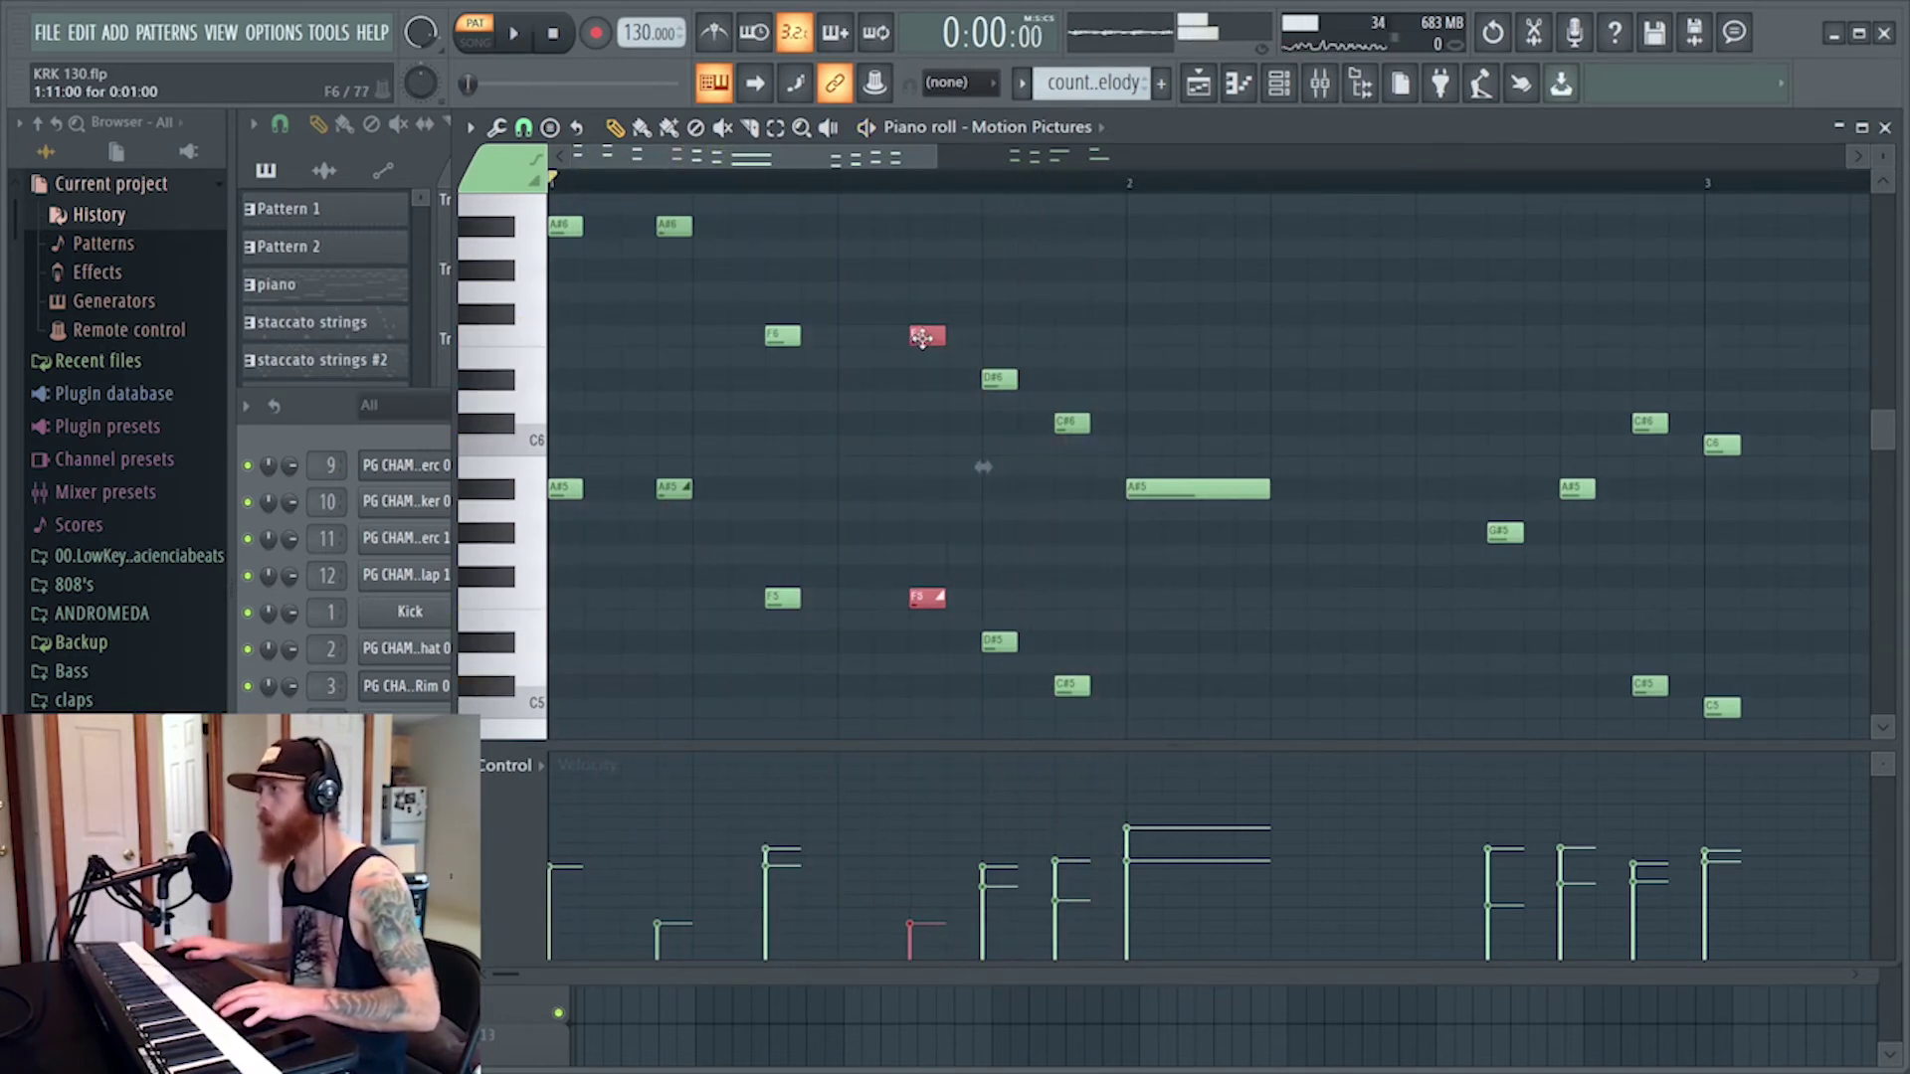
Move the quiet F5 and F6 echo pair in bar 1 slightly earlier and play the countermelody to check the timing
left_click_drag(922, 338, 886, 331)
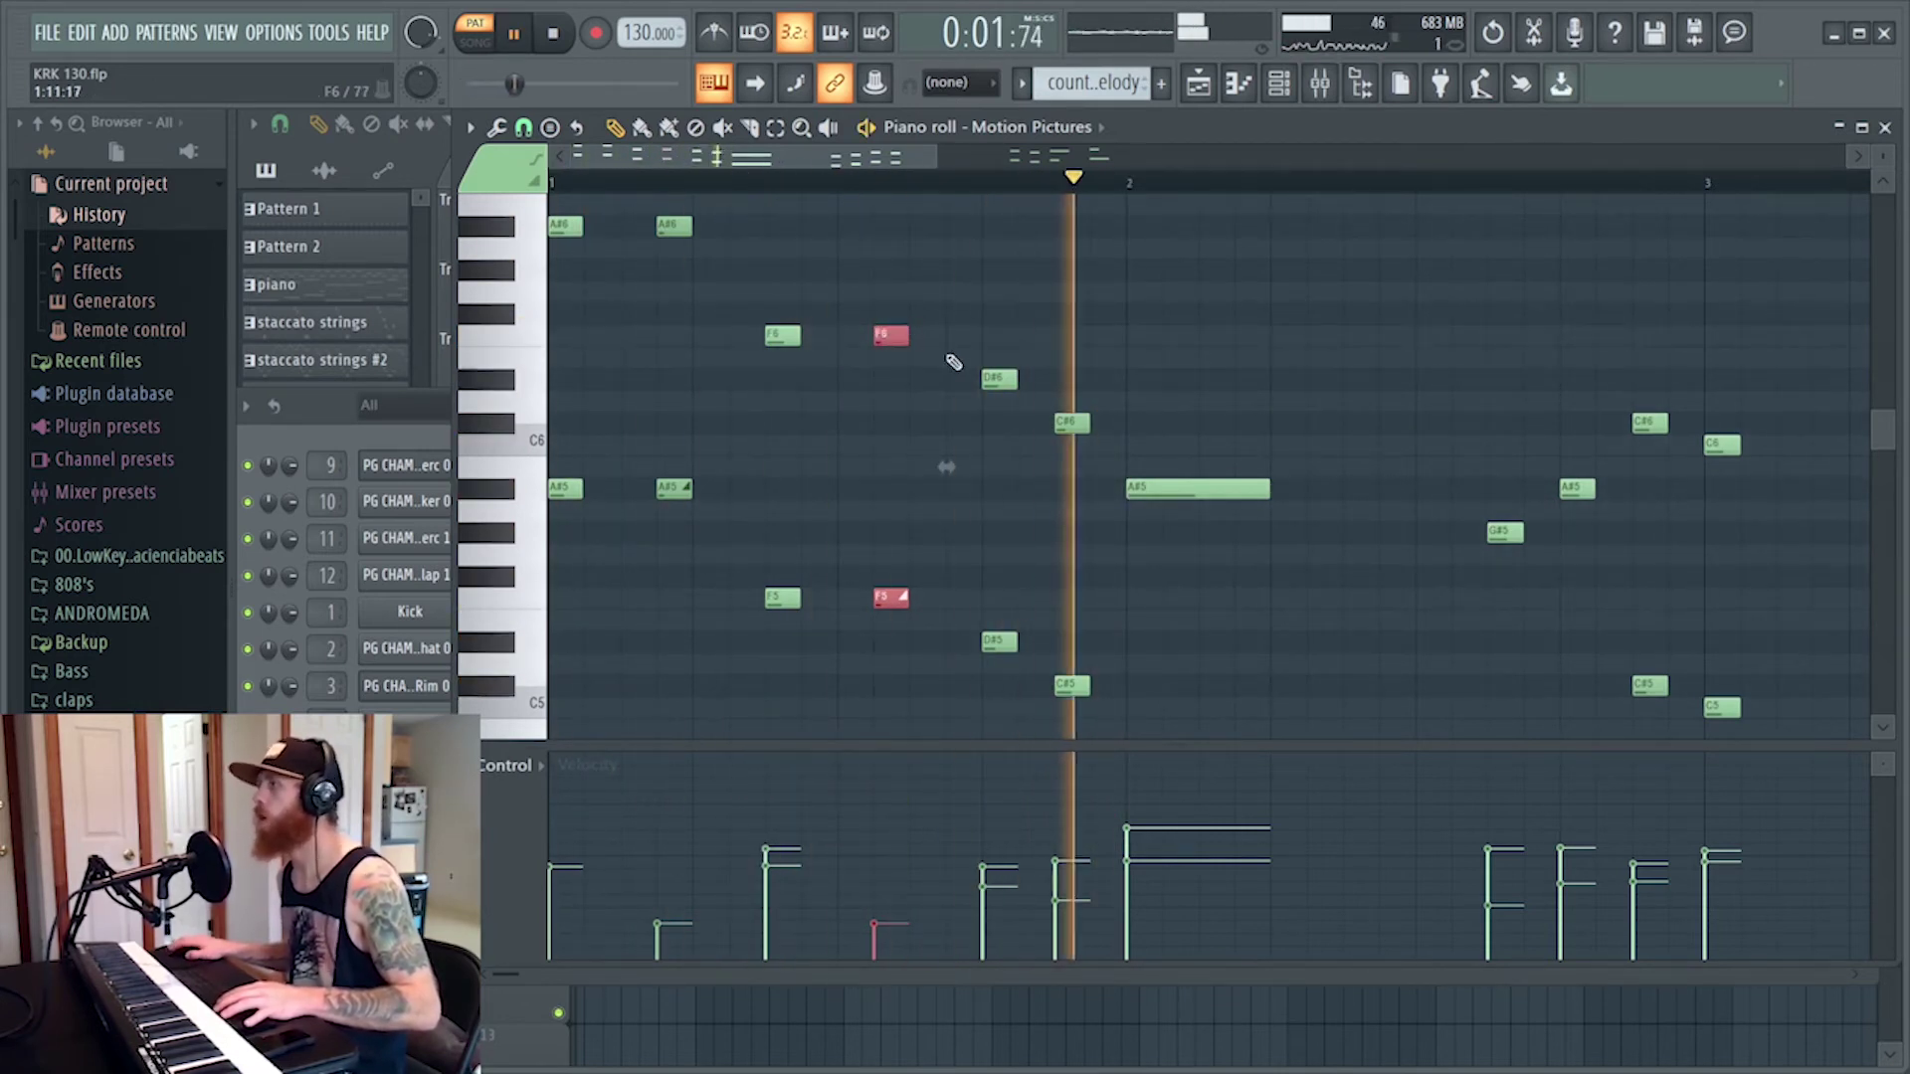
key("space")
scroll(1124, 507, "down", 3)
key("space")
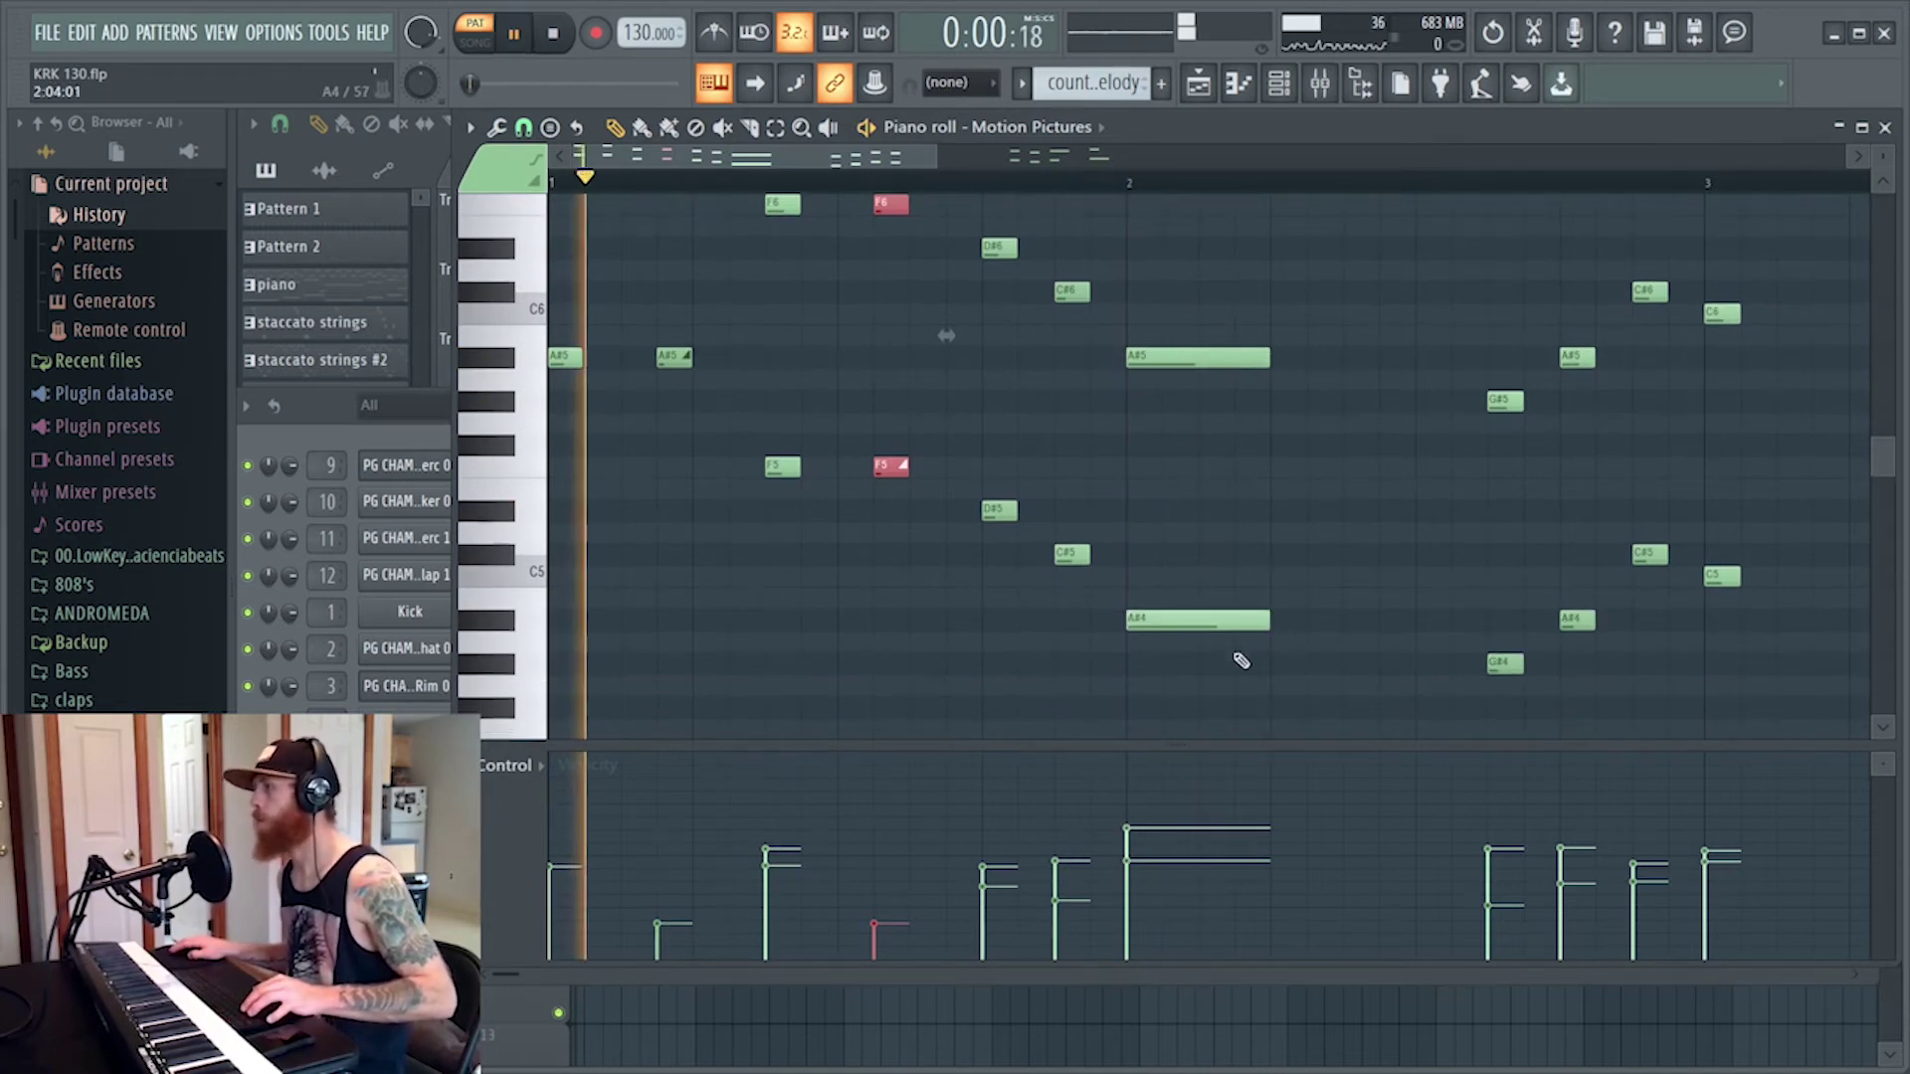
Shorten the long A#4 and A#5 notes at the start of bar 2 and copy the quiet echo pair into that bar
left_click_drag(1240, 669, 1222, 355)
key("space")
left_click_drag(840, 182, 894, 182)
scroll(876, 447, "up", 3)
left_click(855, 161)
scroll(905, 382, "up", 2)
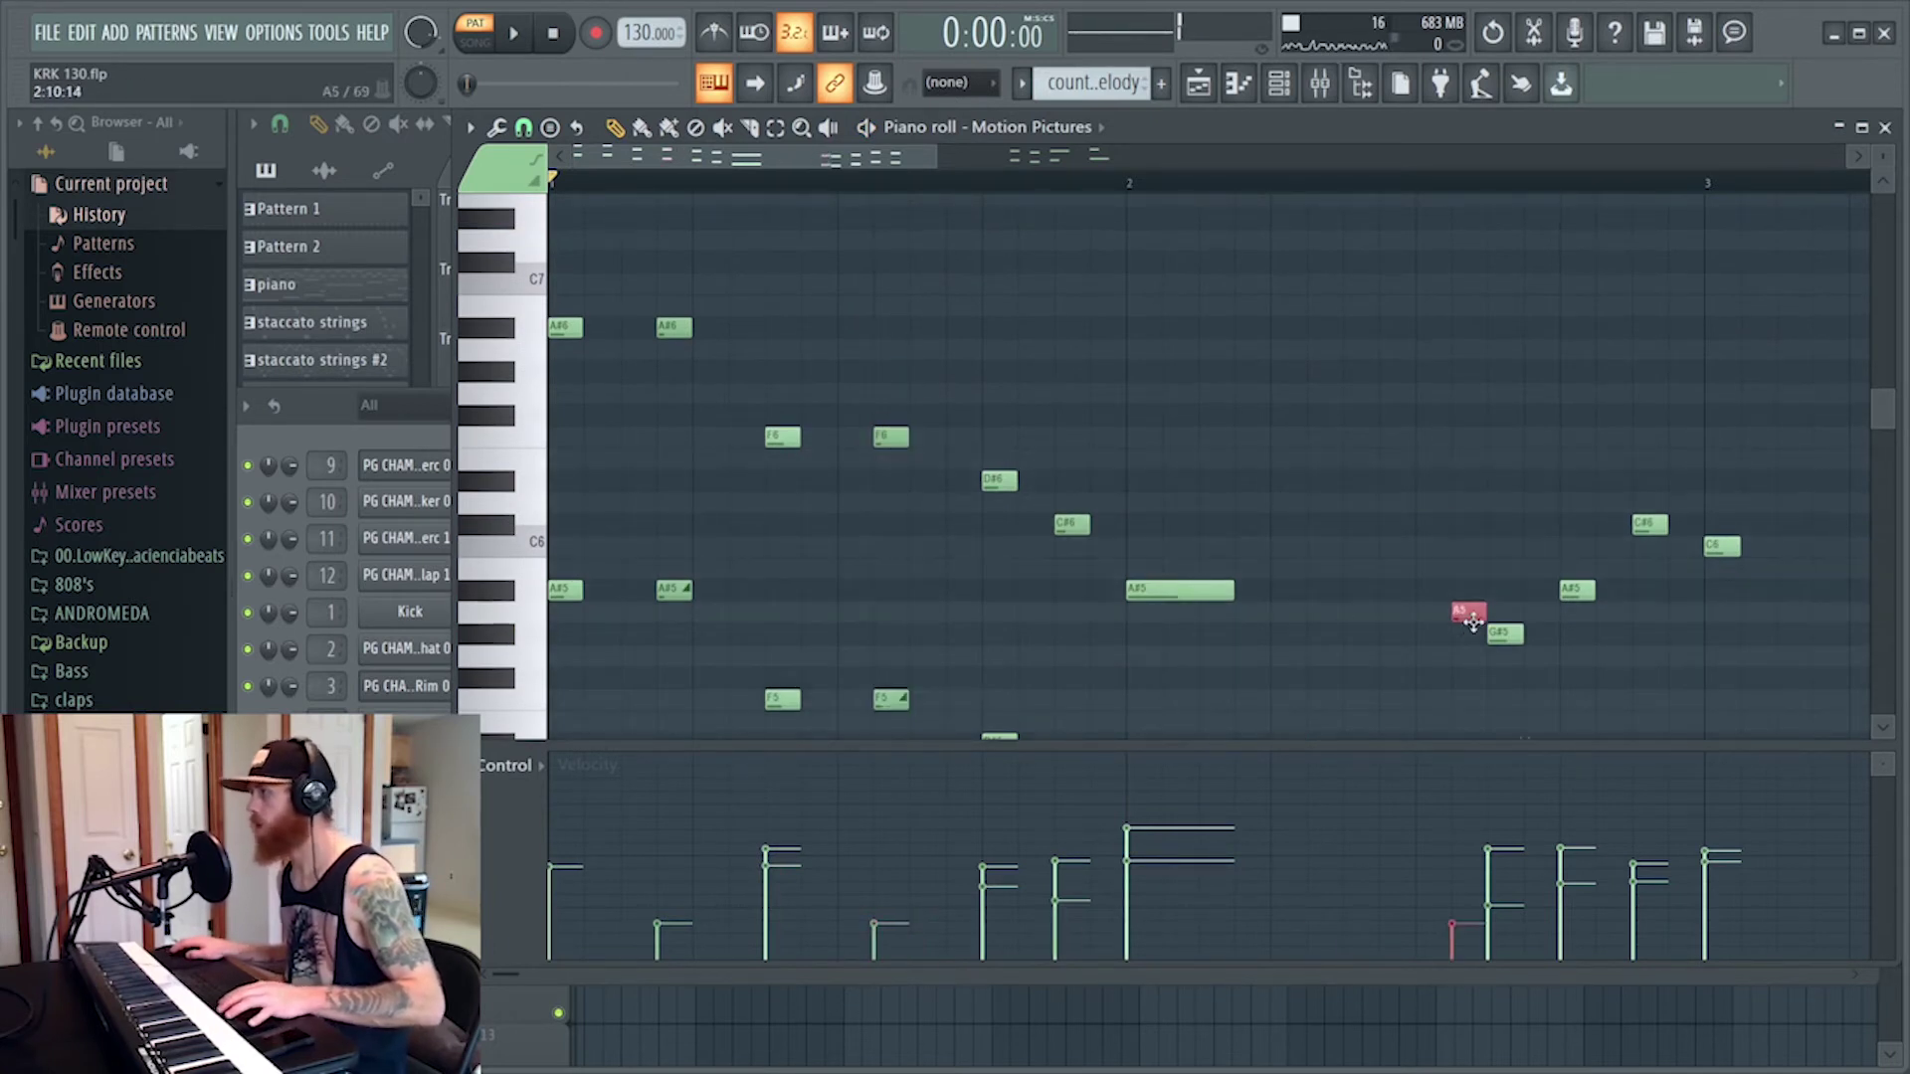
Place the copied echo pair on A#4 and A#5 directly after the long notes in bar 2, and play the pattern
left_click_drag(1473, 622, 1251, 242)
key("space")
key("space")
key("space")
Copy the quiet echo pair to C5 and C6 after the existing hit in bar 3 and play the pattern through bar 4
scroll(945, 175, "right", 2)
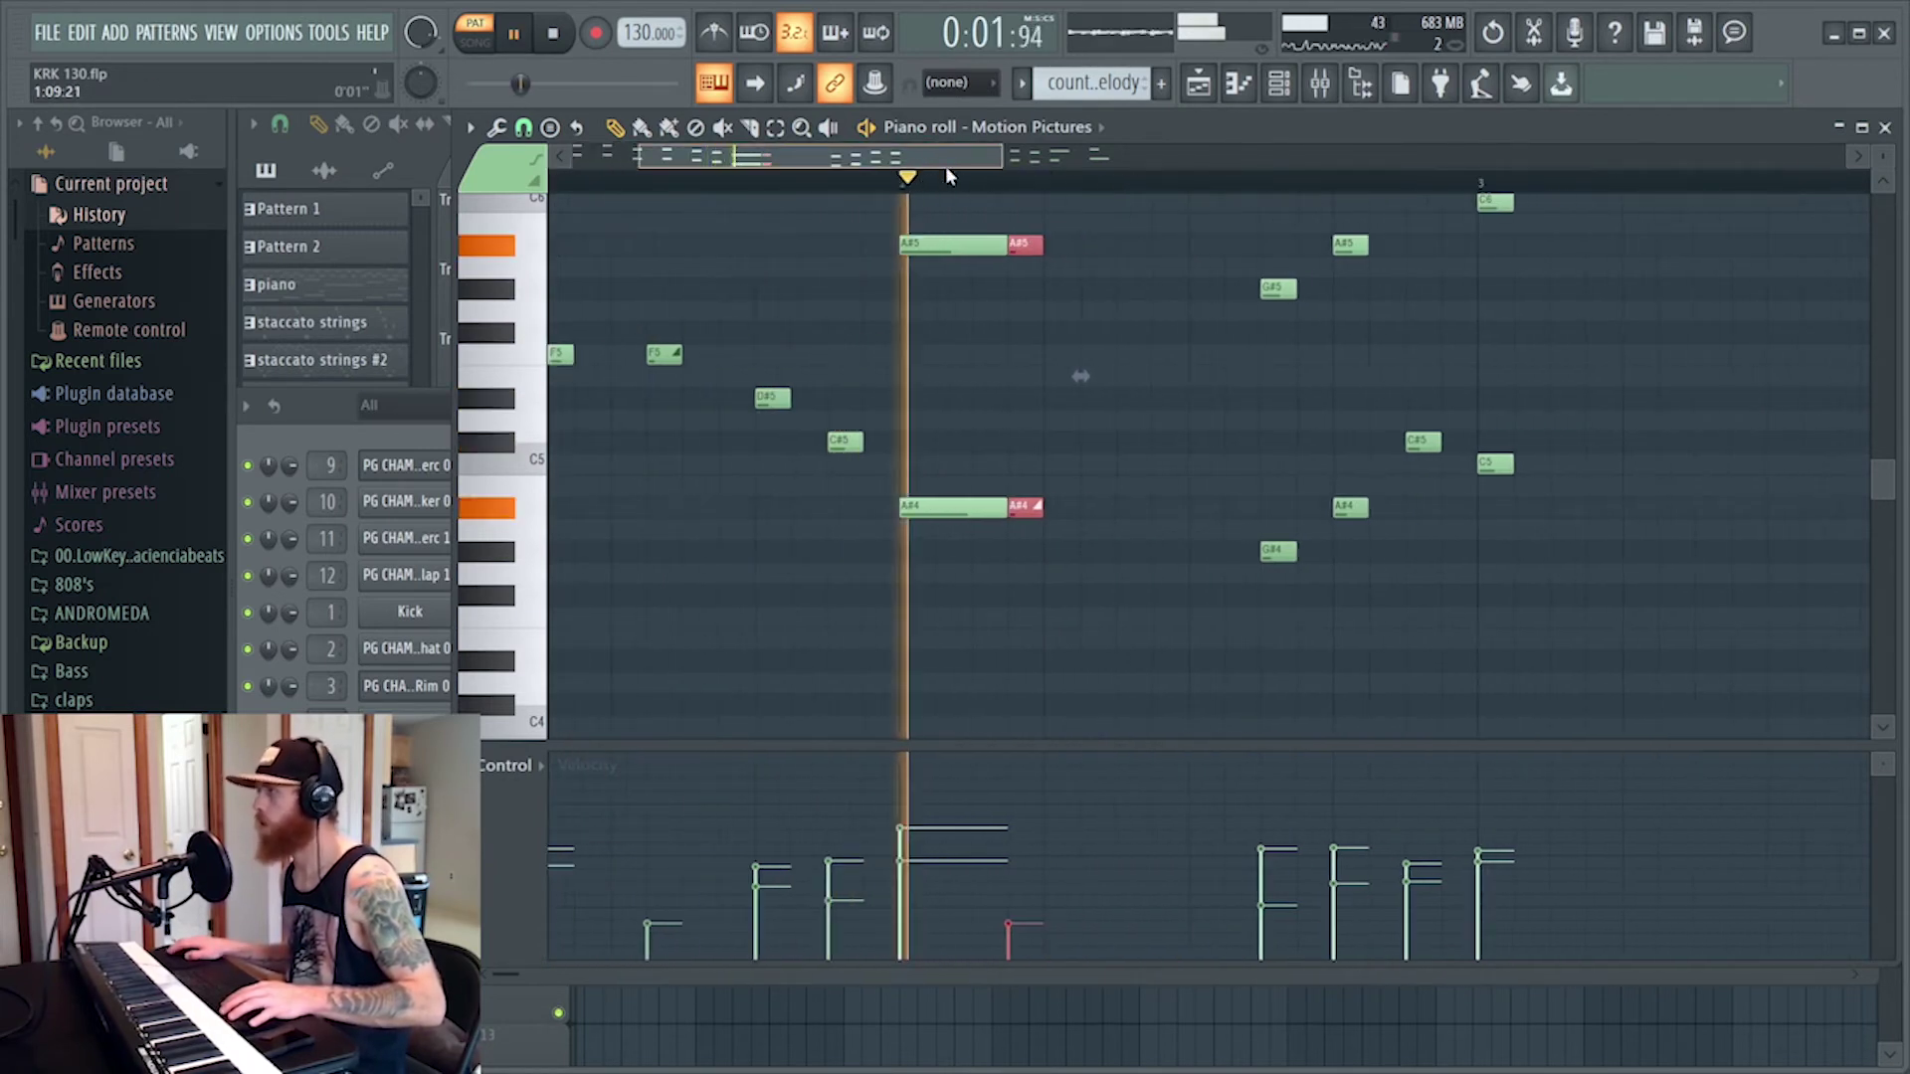
key("space")
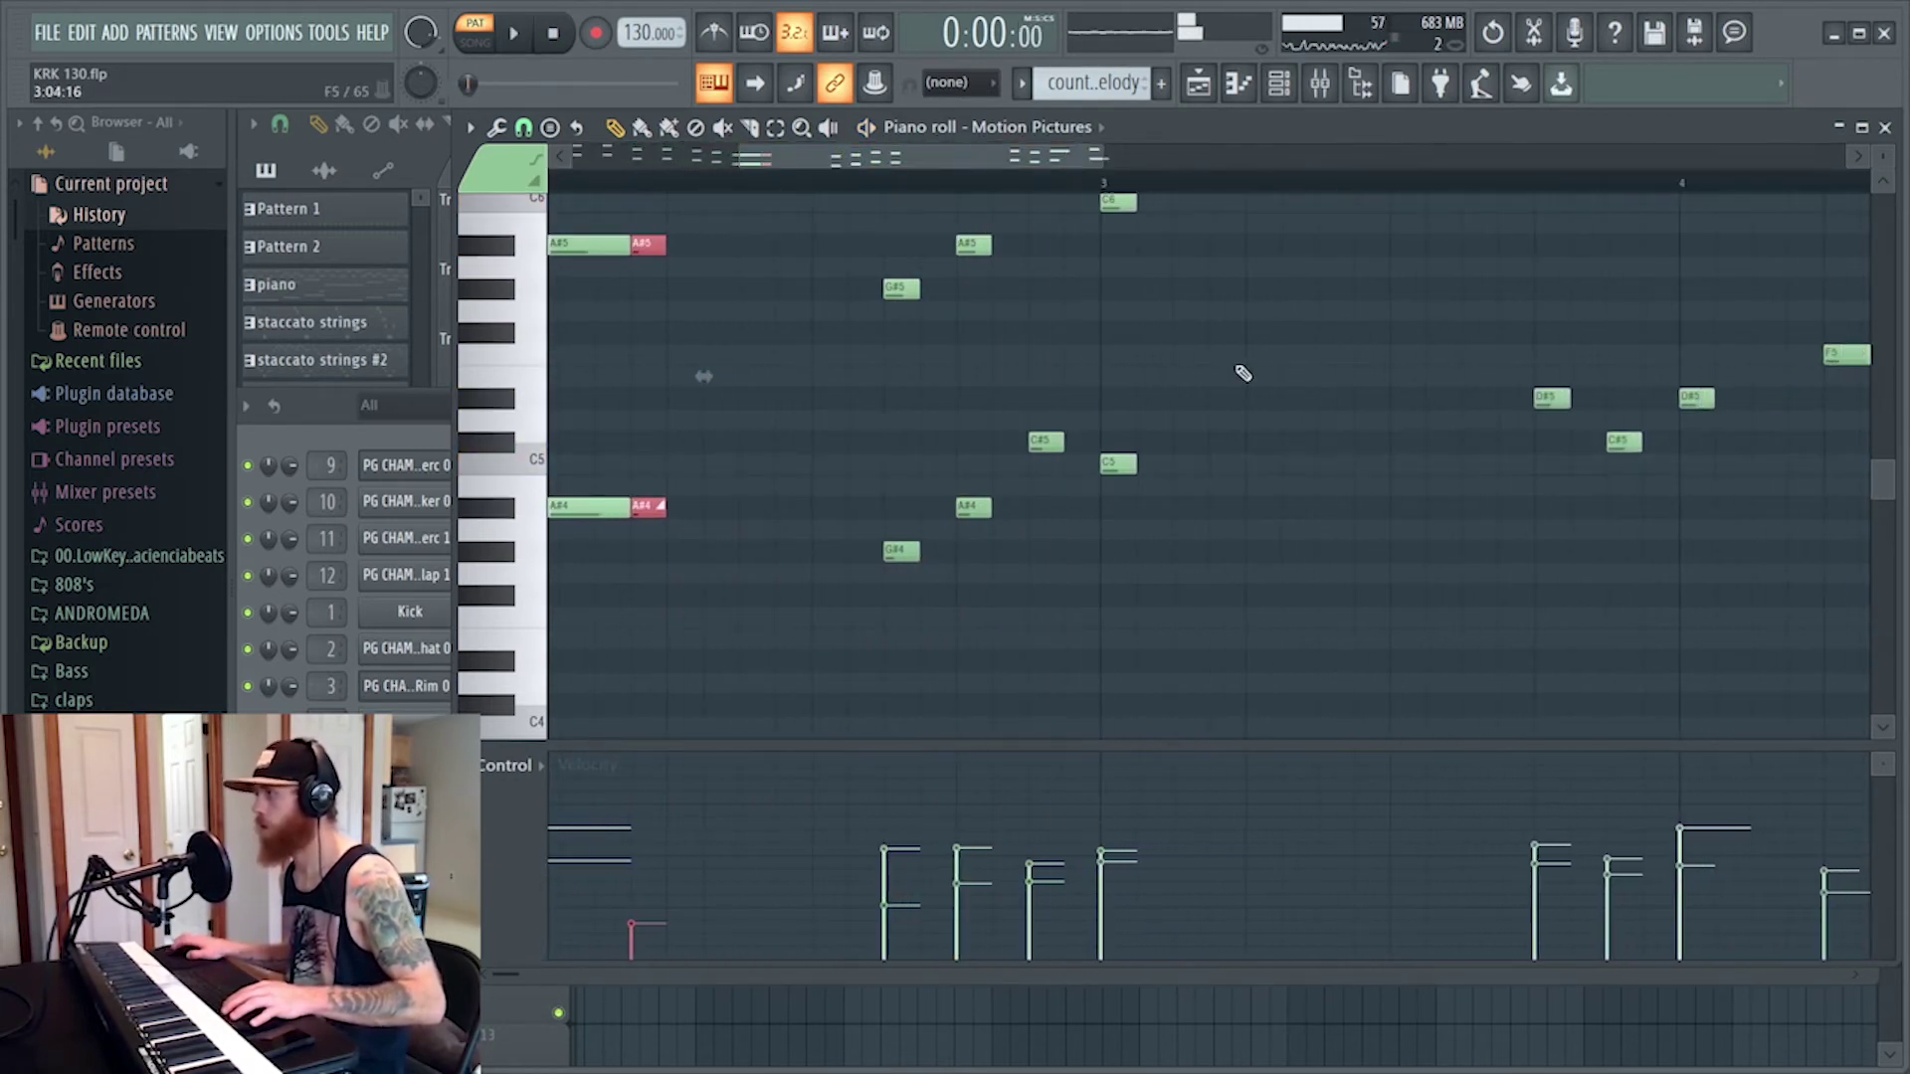
scroll(1245, 372, "up", 1)
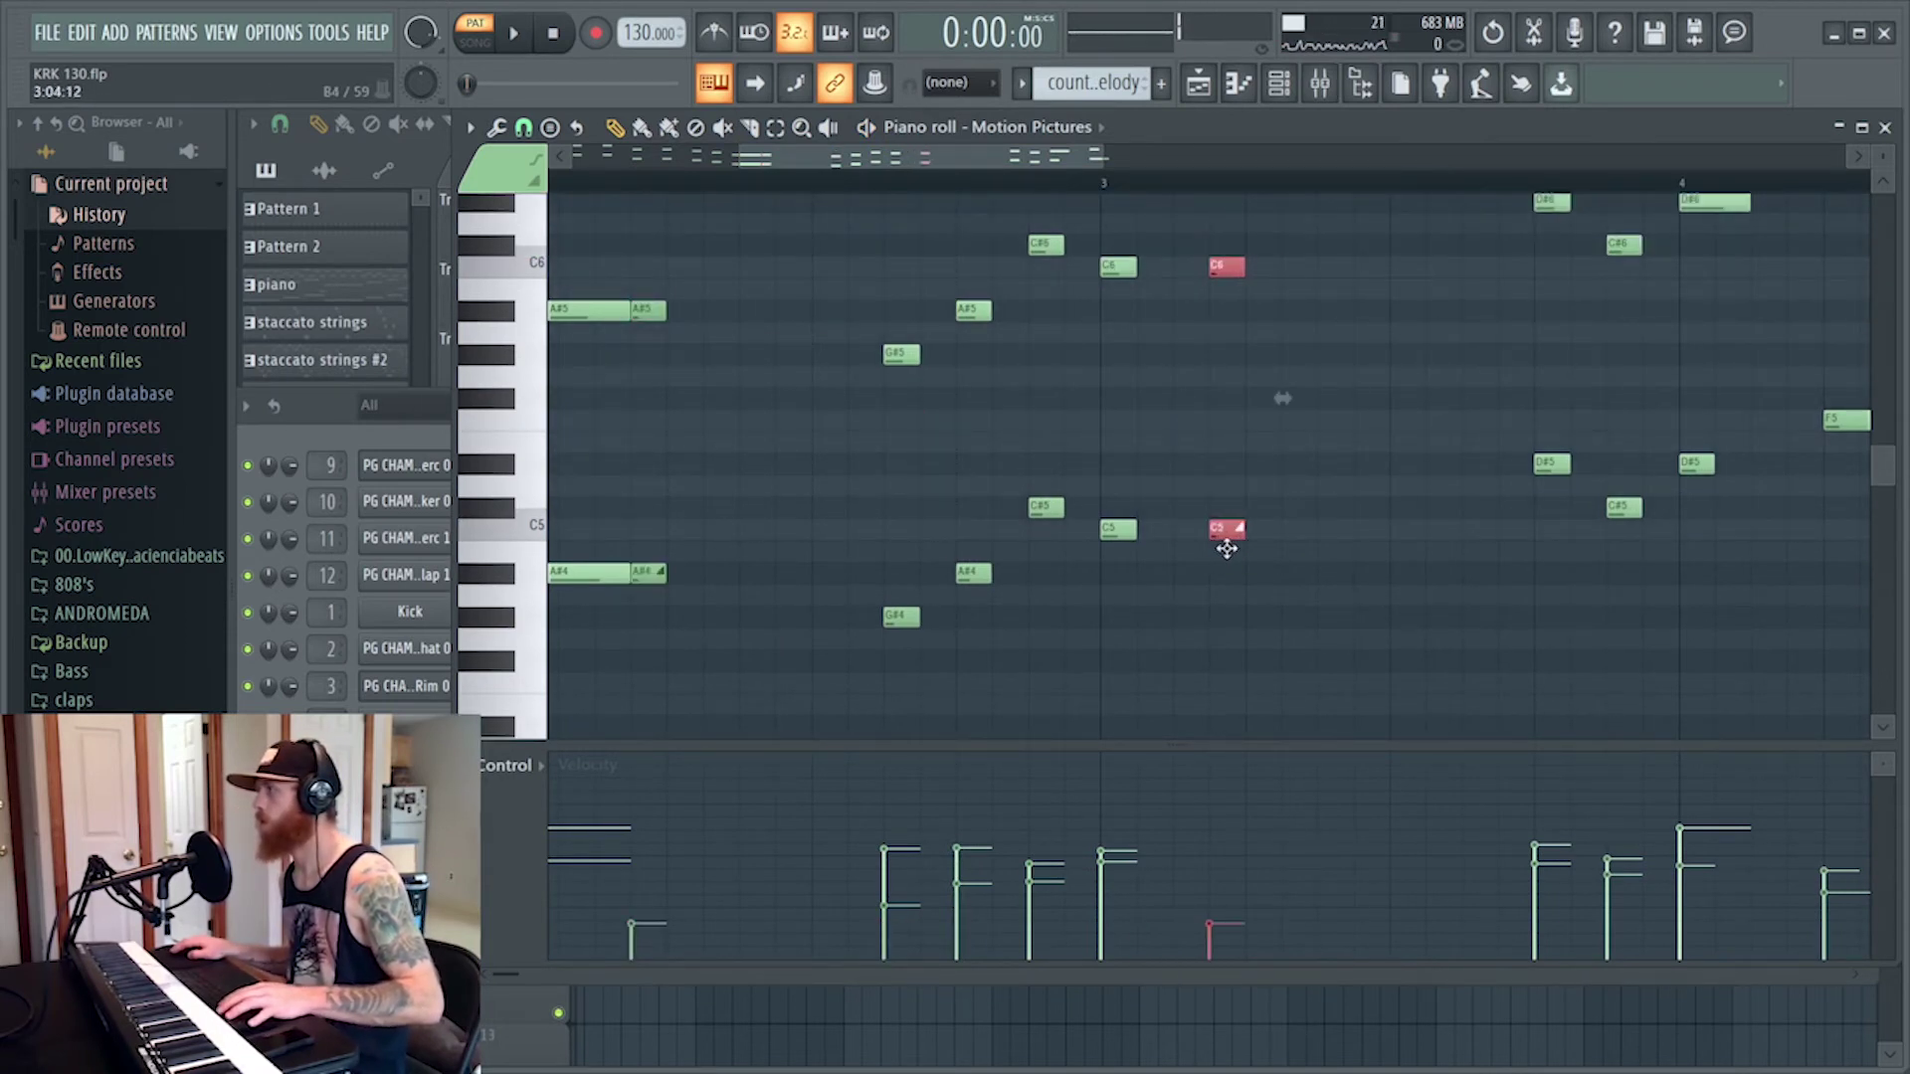
left_click_drag(941, 149, 1149, 164)
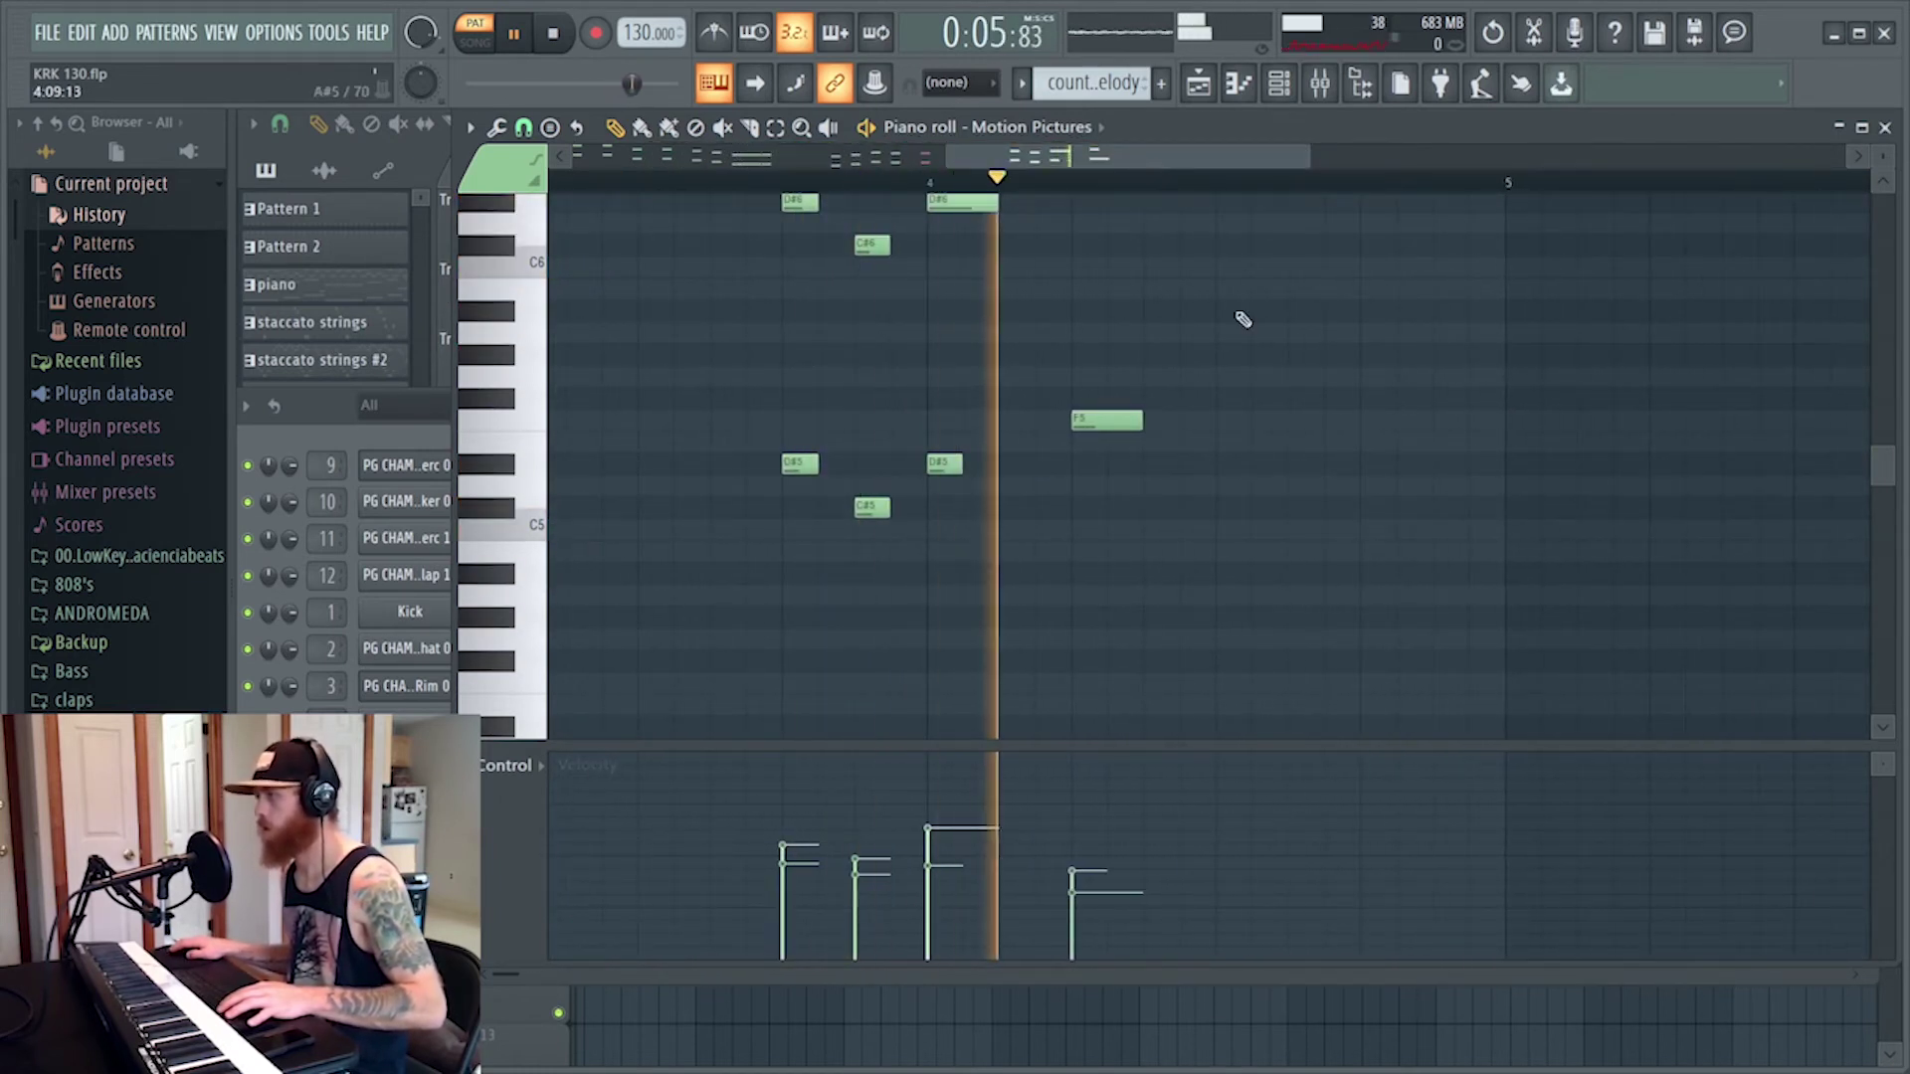
scroll(1154, 459, "up", 3)
key("space")
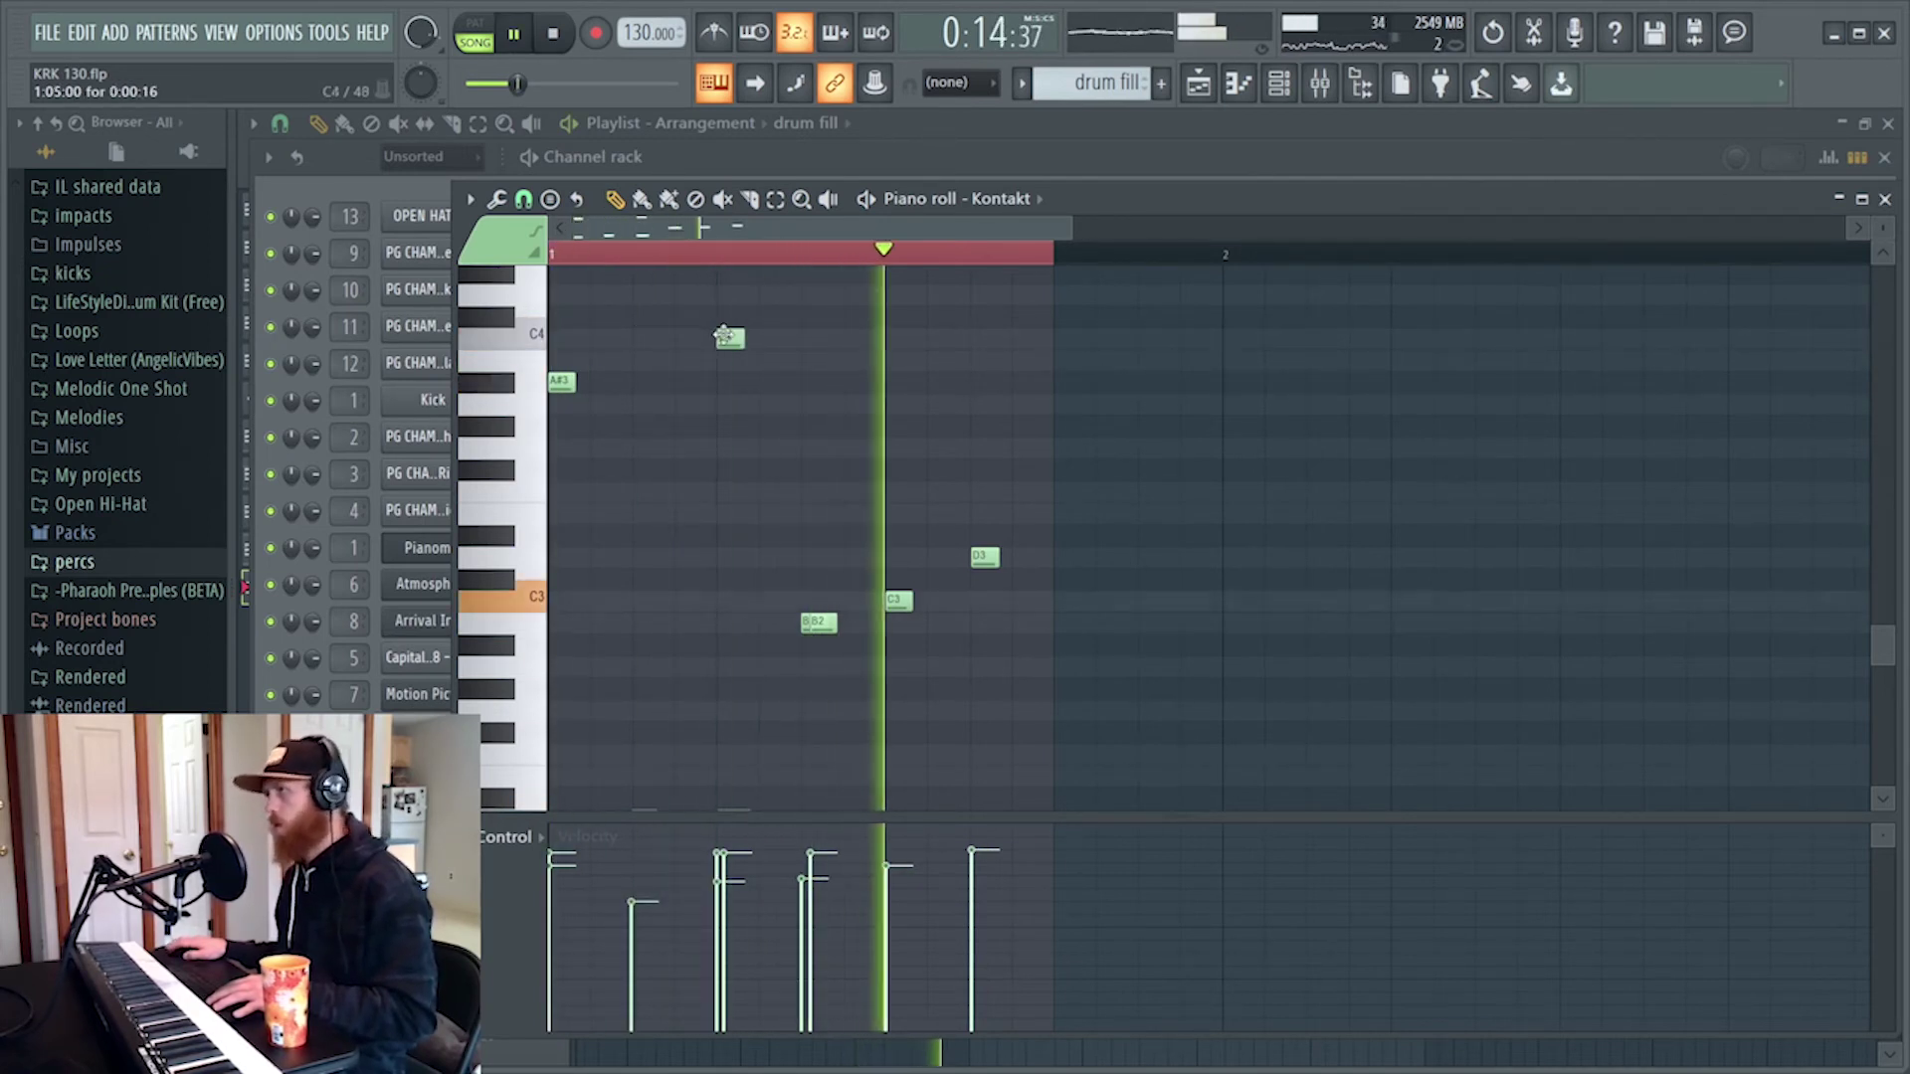
Return to the playlist and play the arrangement from just before bar 8 to hear the drum fill
left_click(1480, 122)
left_click(854, 176)
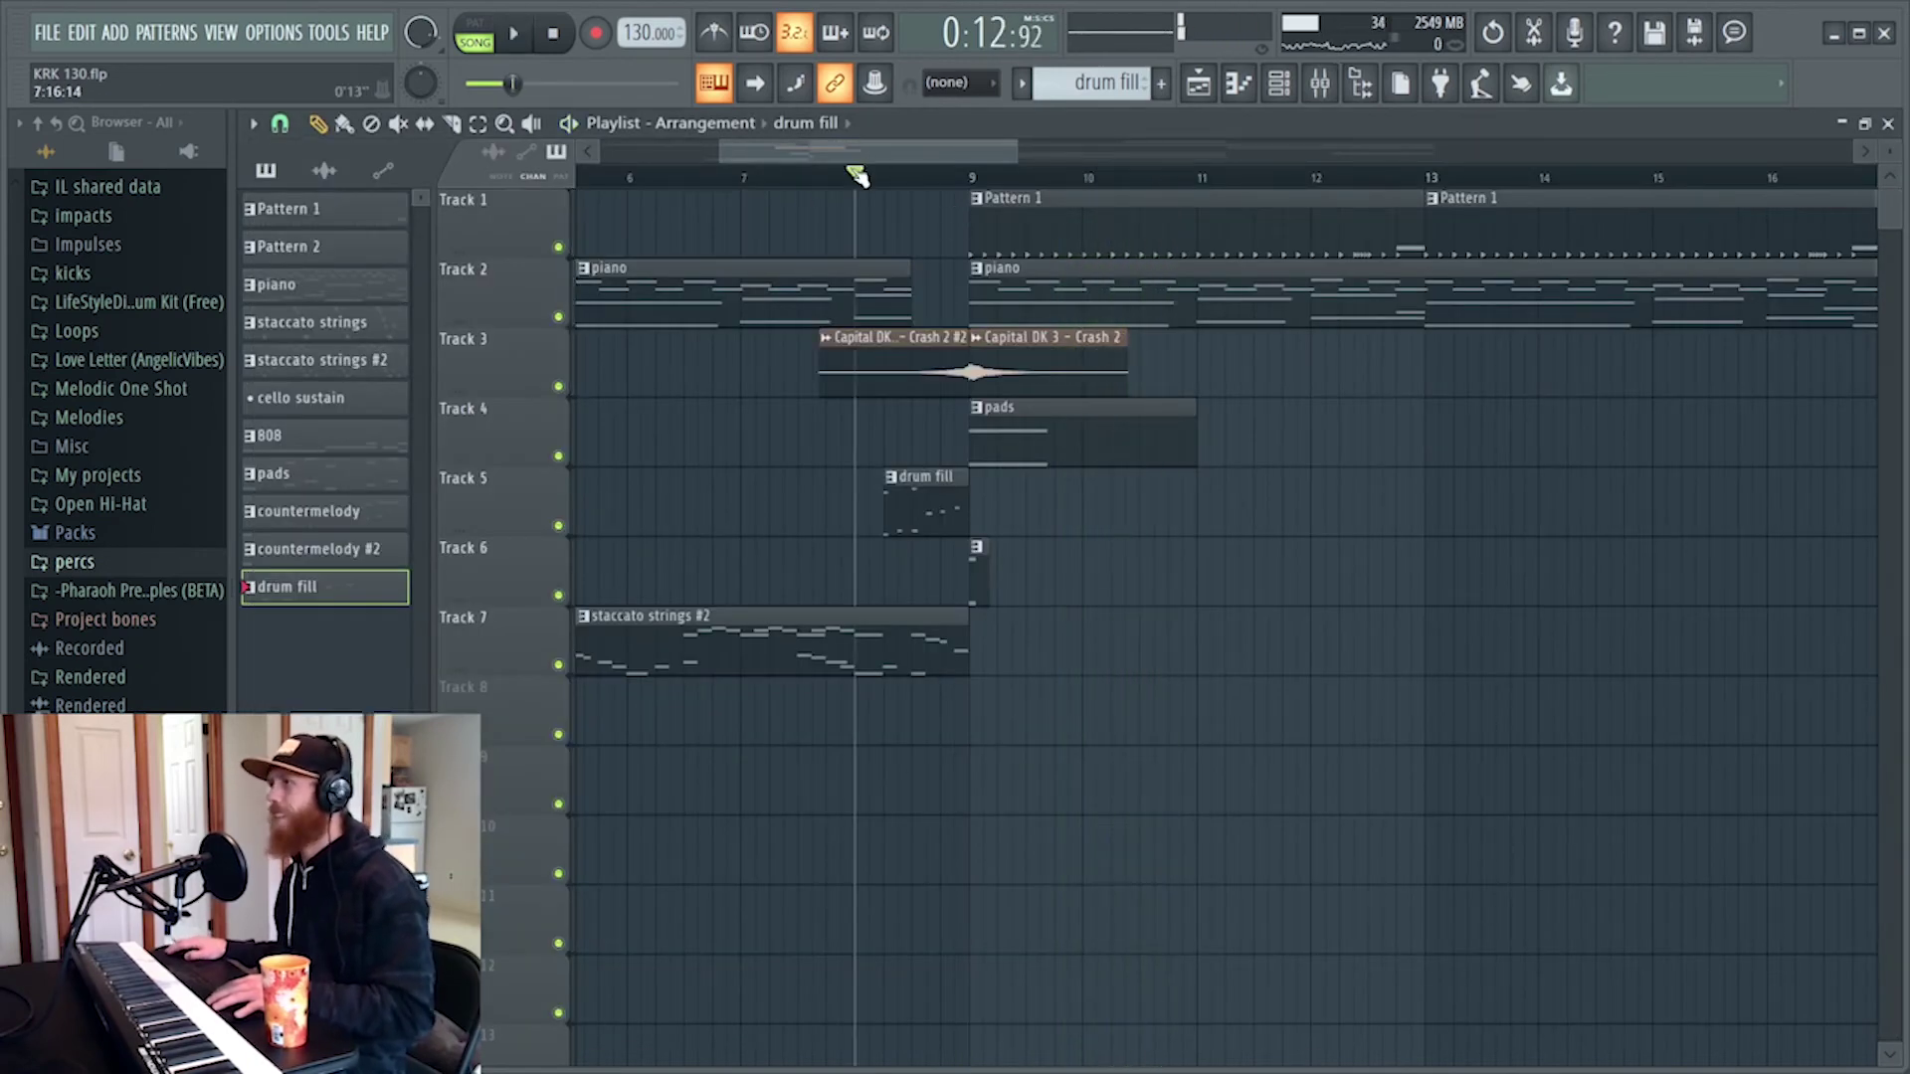
key("space")
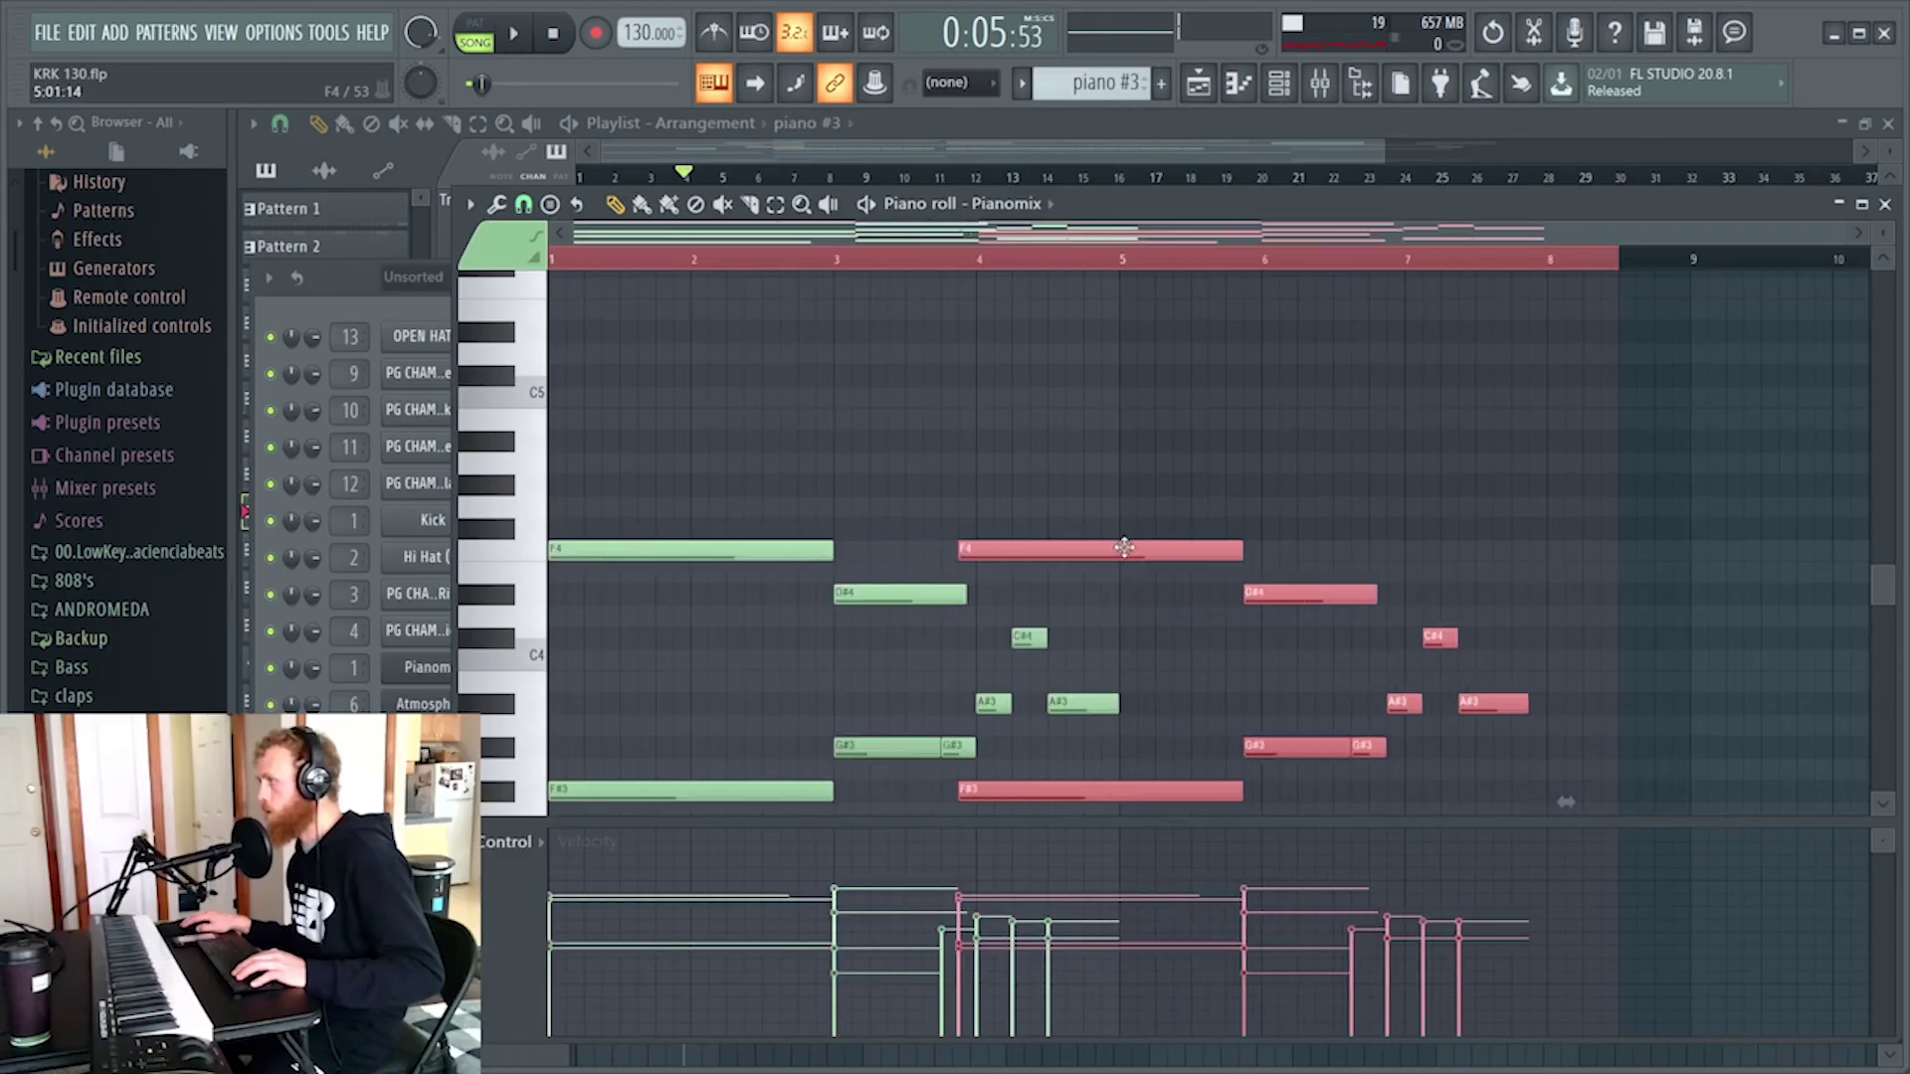
Move the duplicated piano #3 chords and melody to the start of bar 5 and play the intro through
left_click_drag(1125, 558, 1284, 558)
key("space")
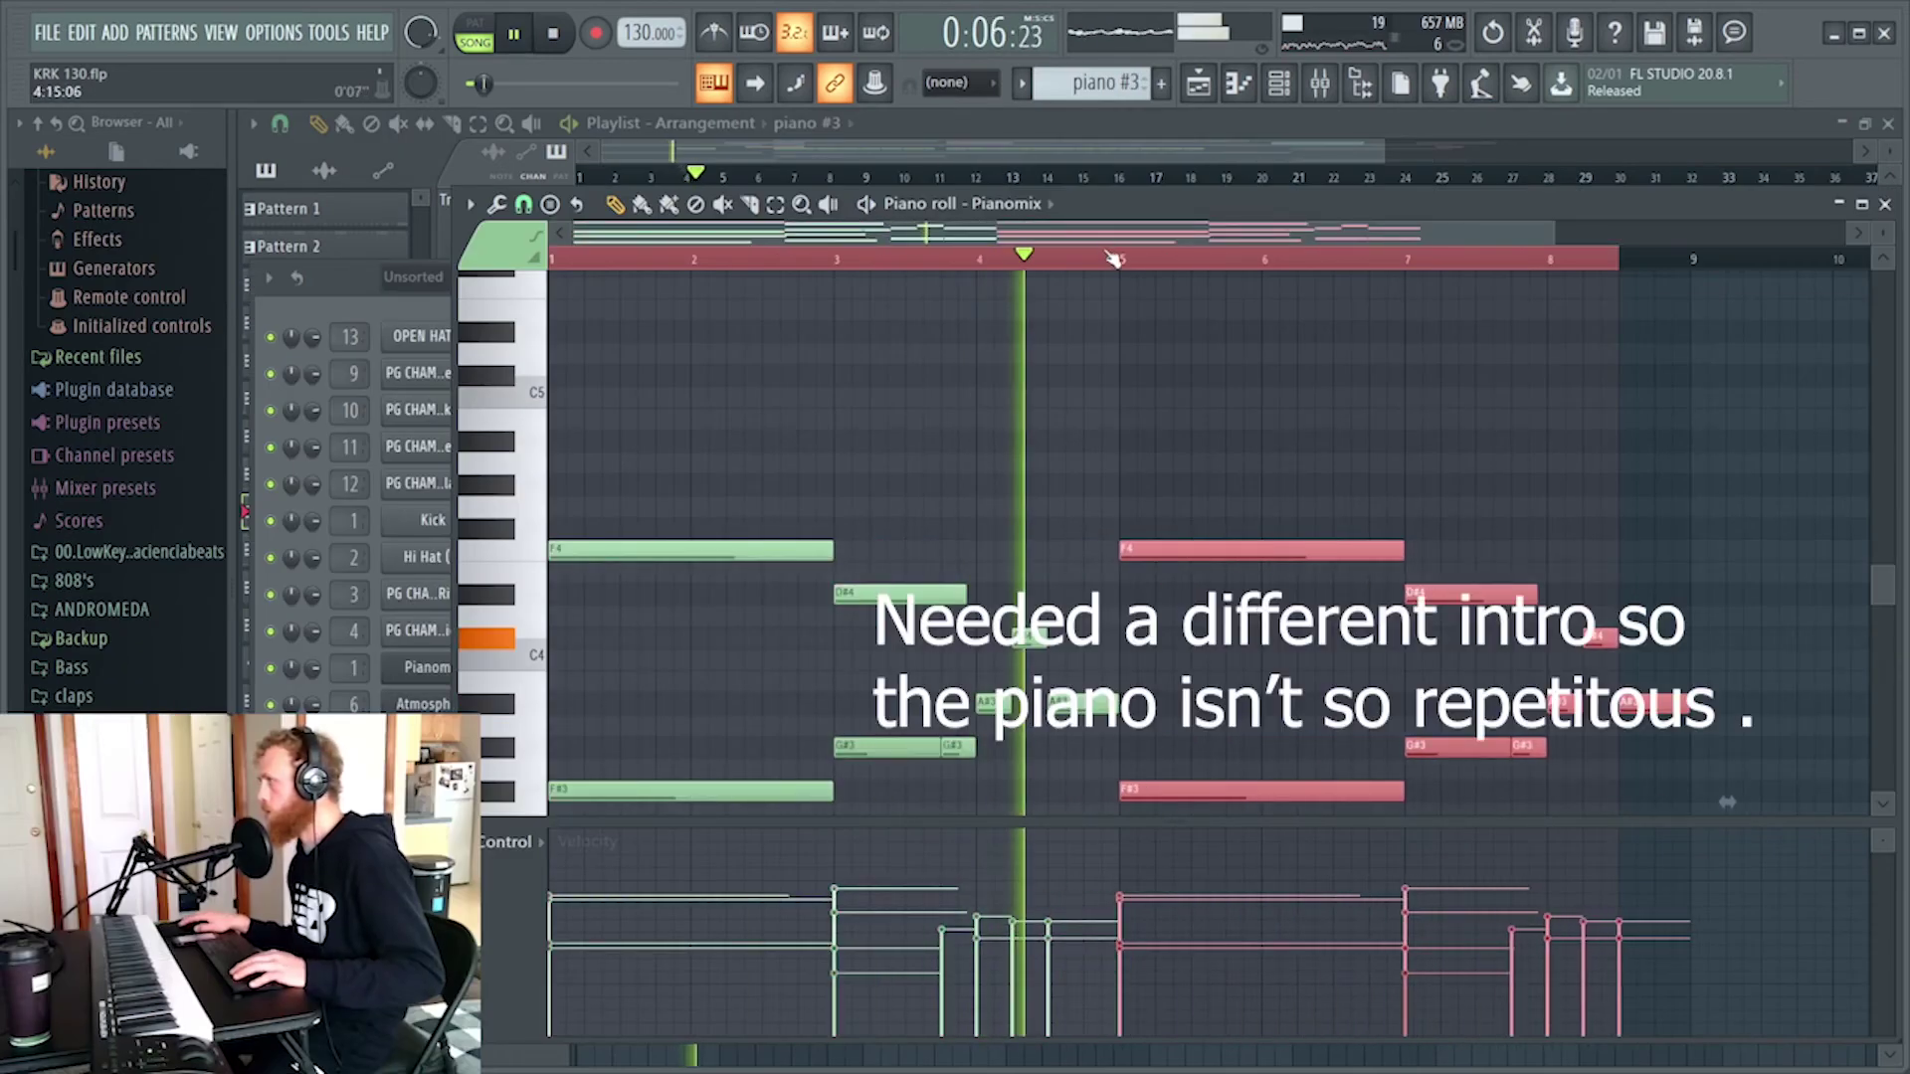
scroll(1120, 263, "up", 3)
scroll(1124, 262, "down", 4)
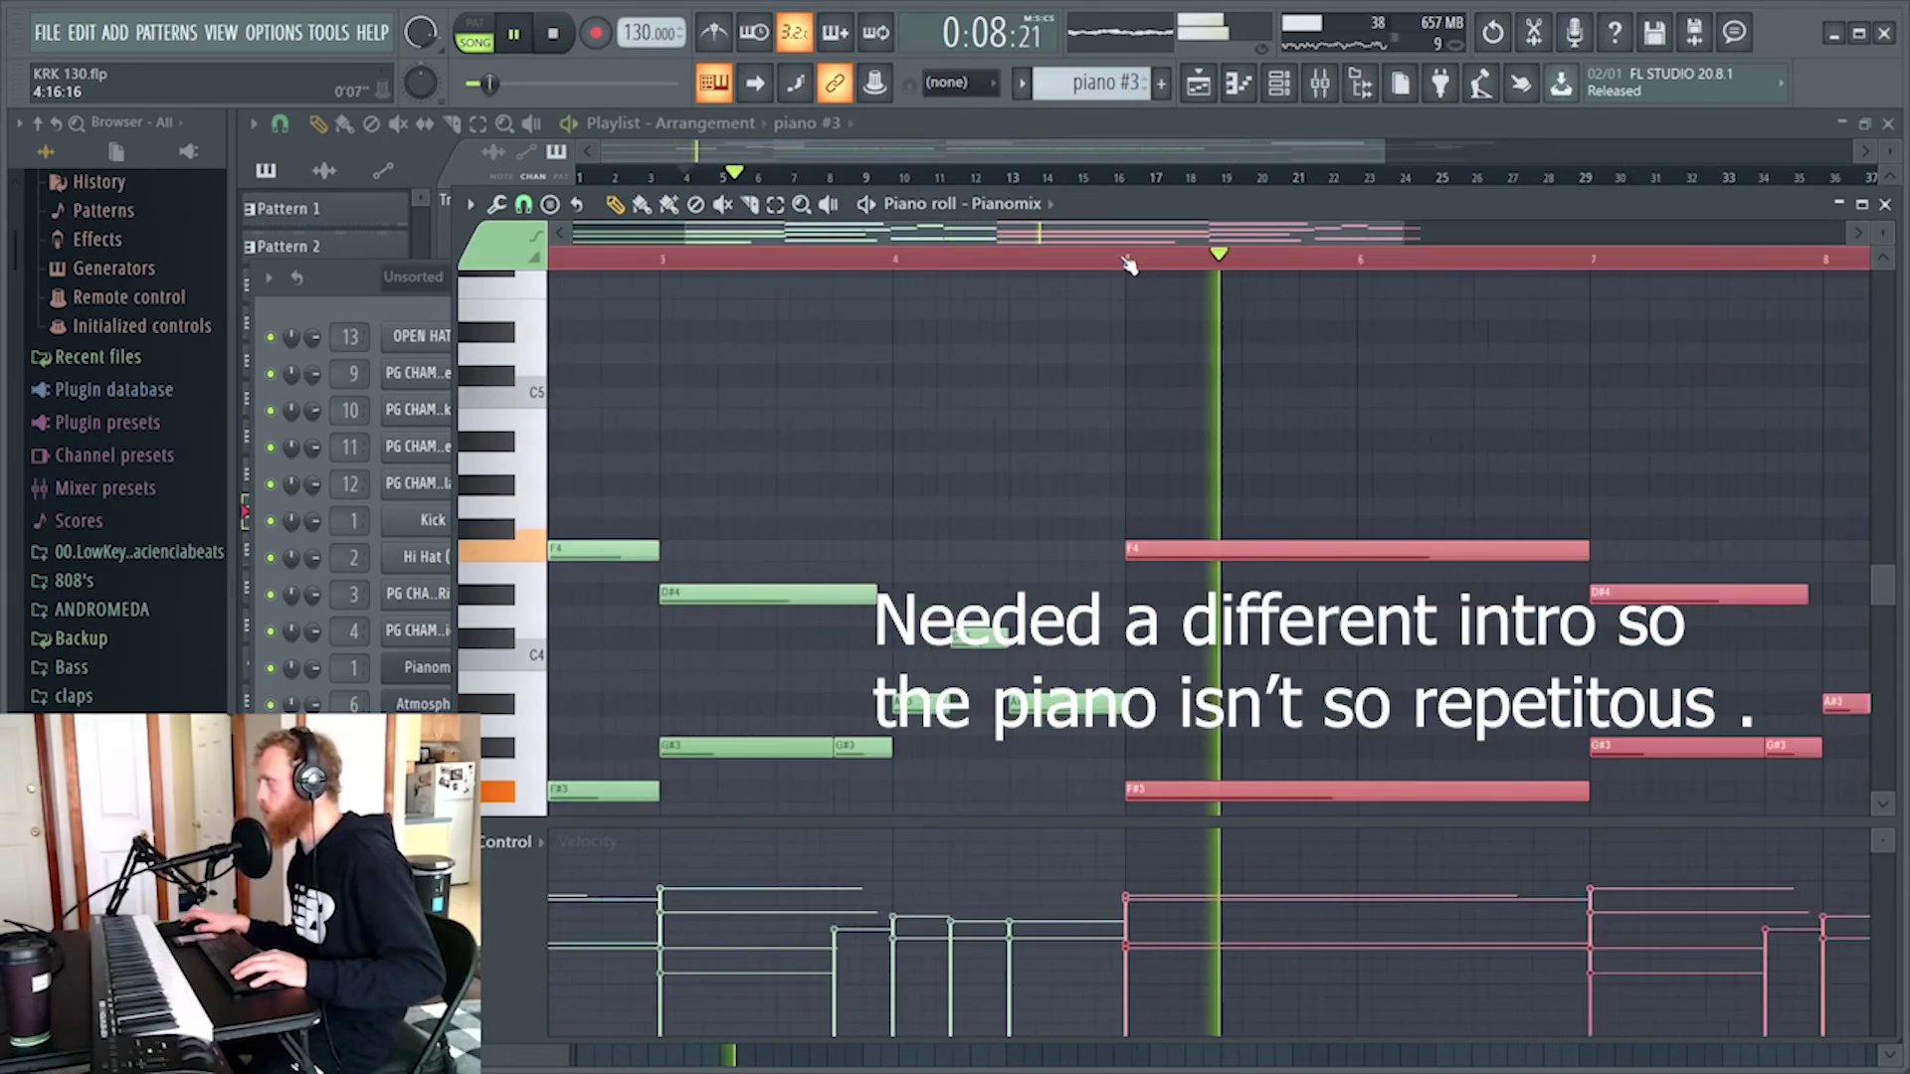
scroll(1447, 448, "down", 5)
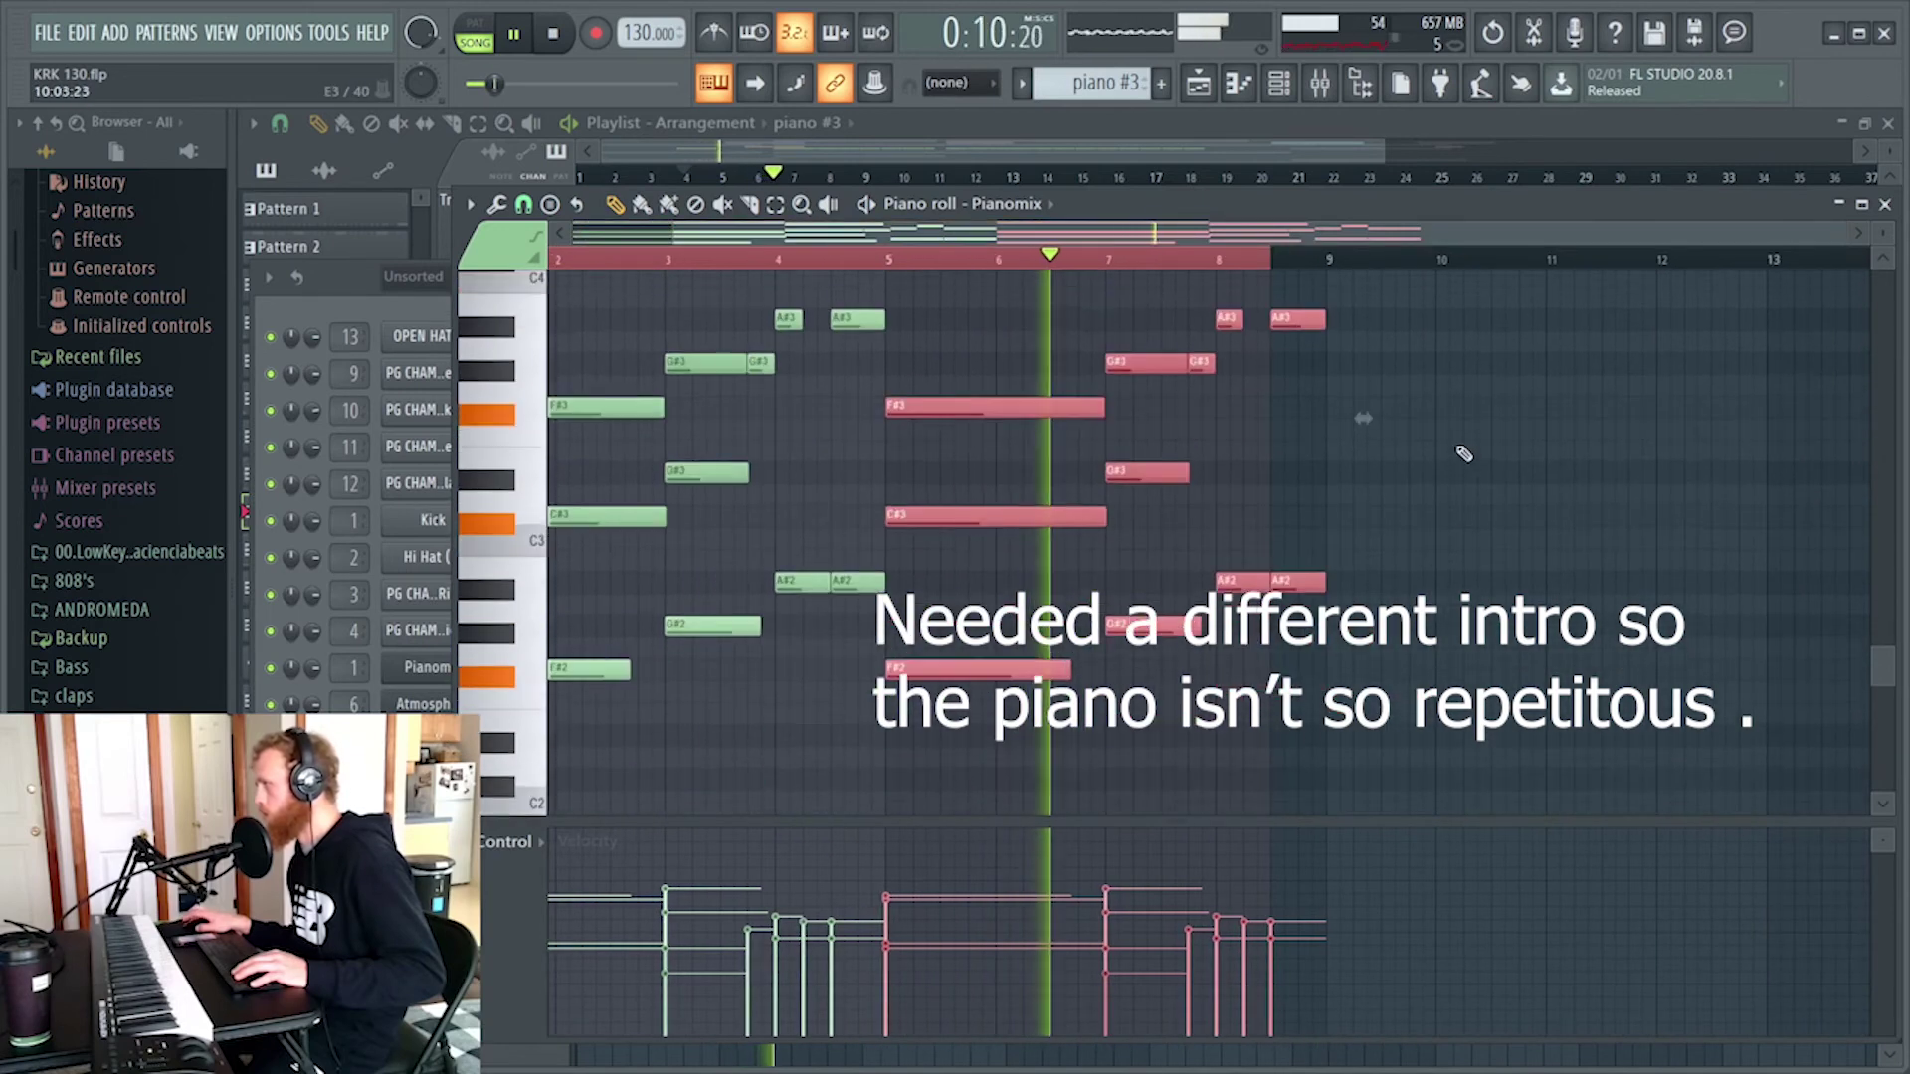
scroll(1427, 589, "up", 3)
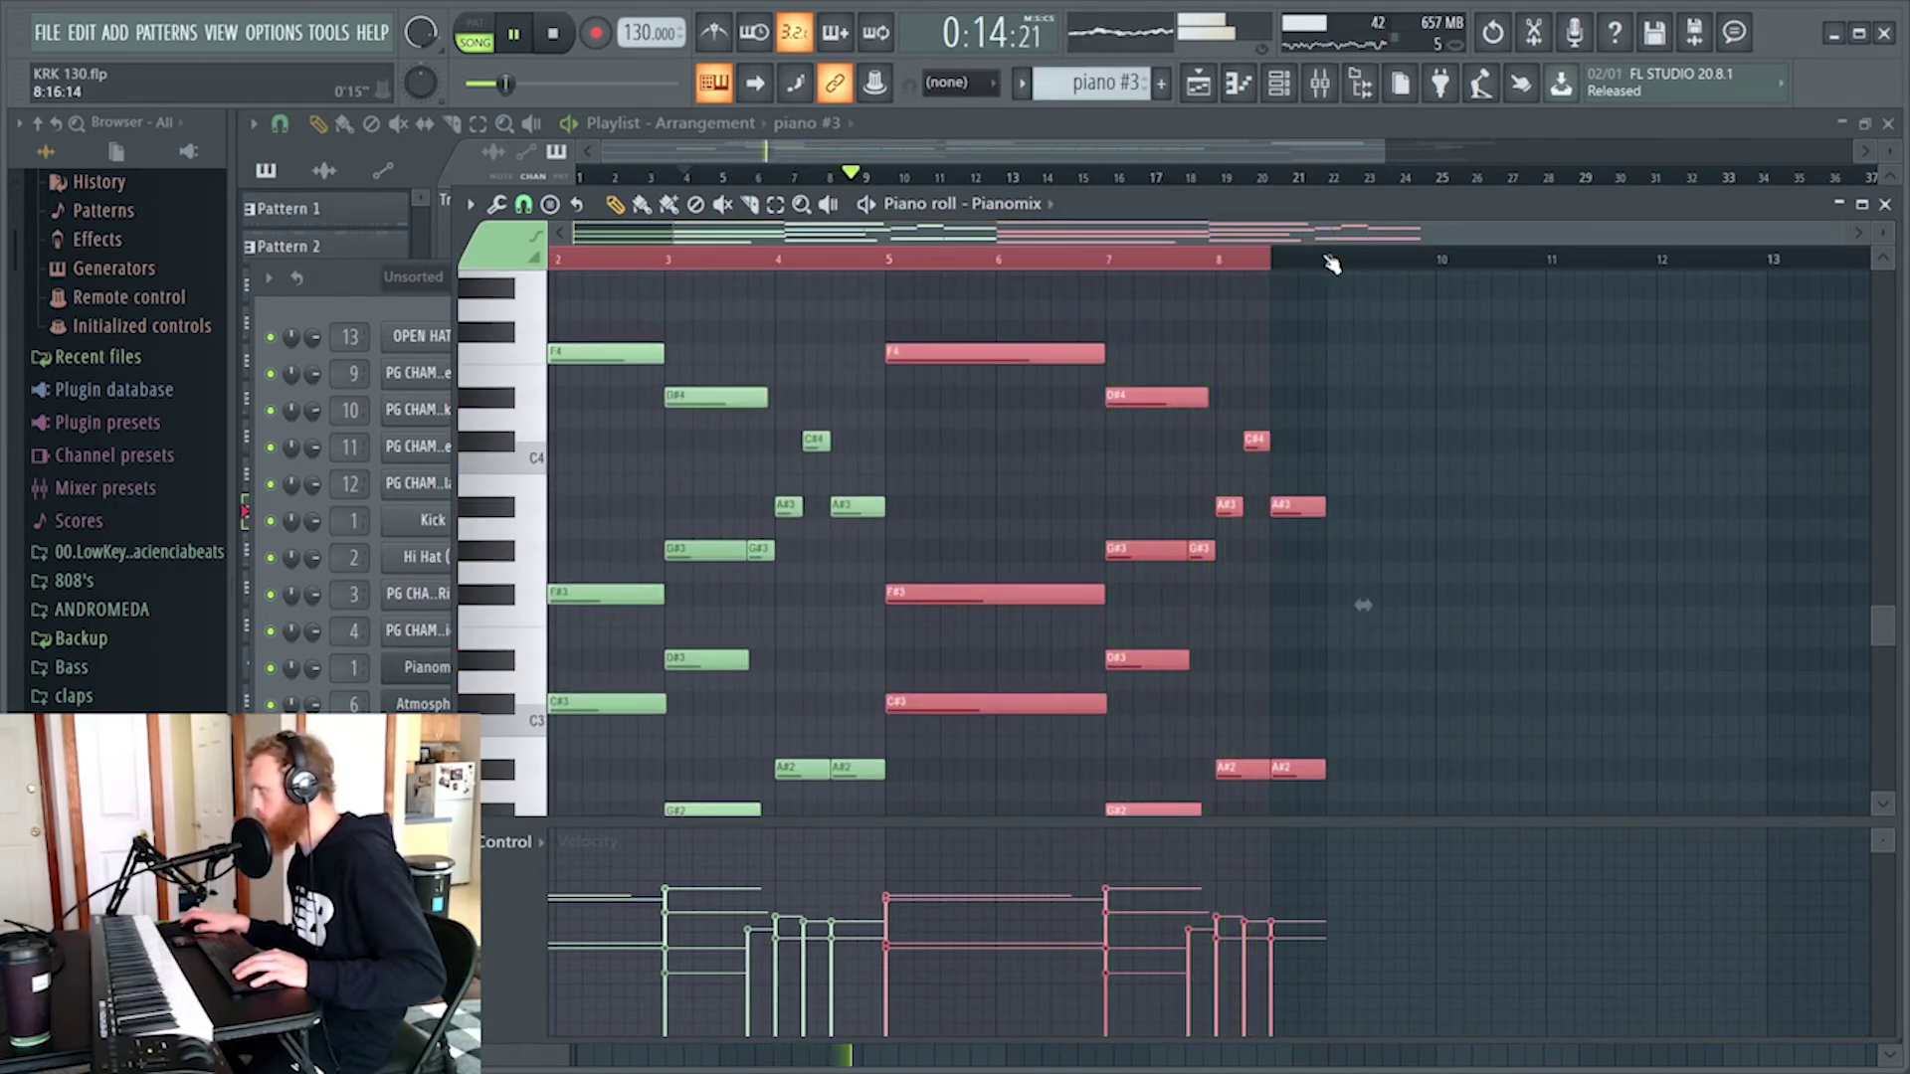
Close the piano roll and play the full arrangement from the beginning
key("F7")
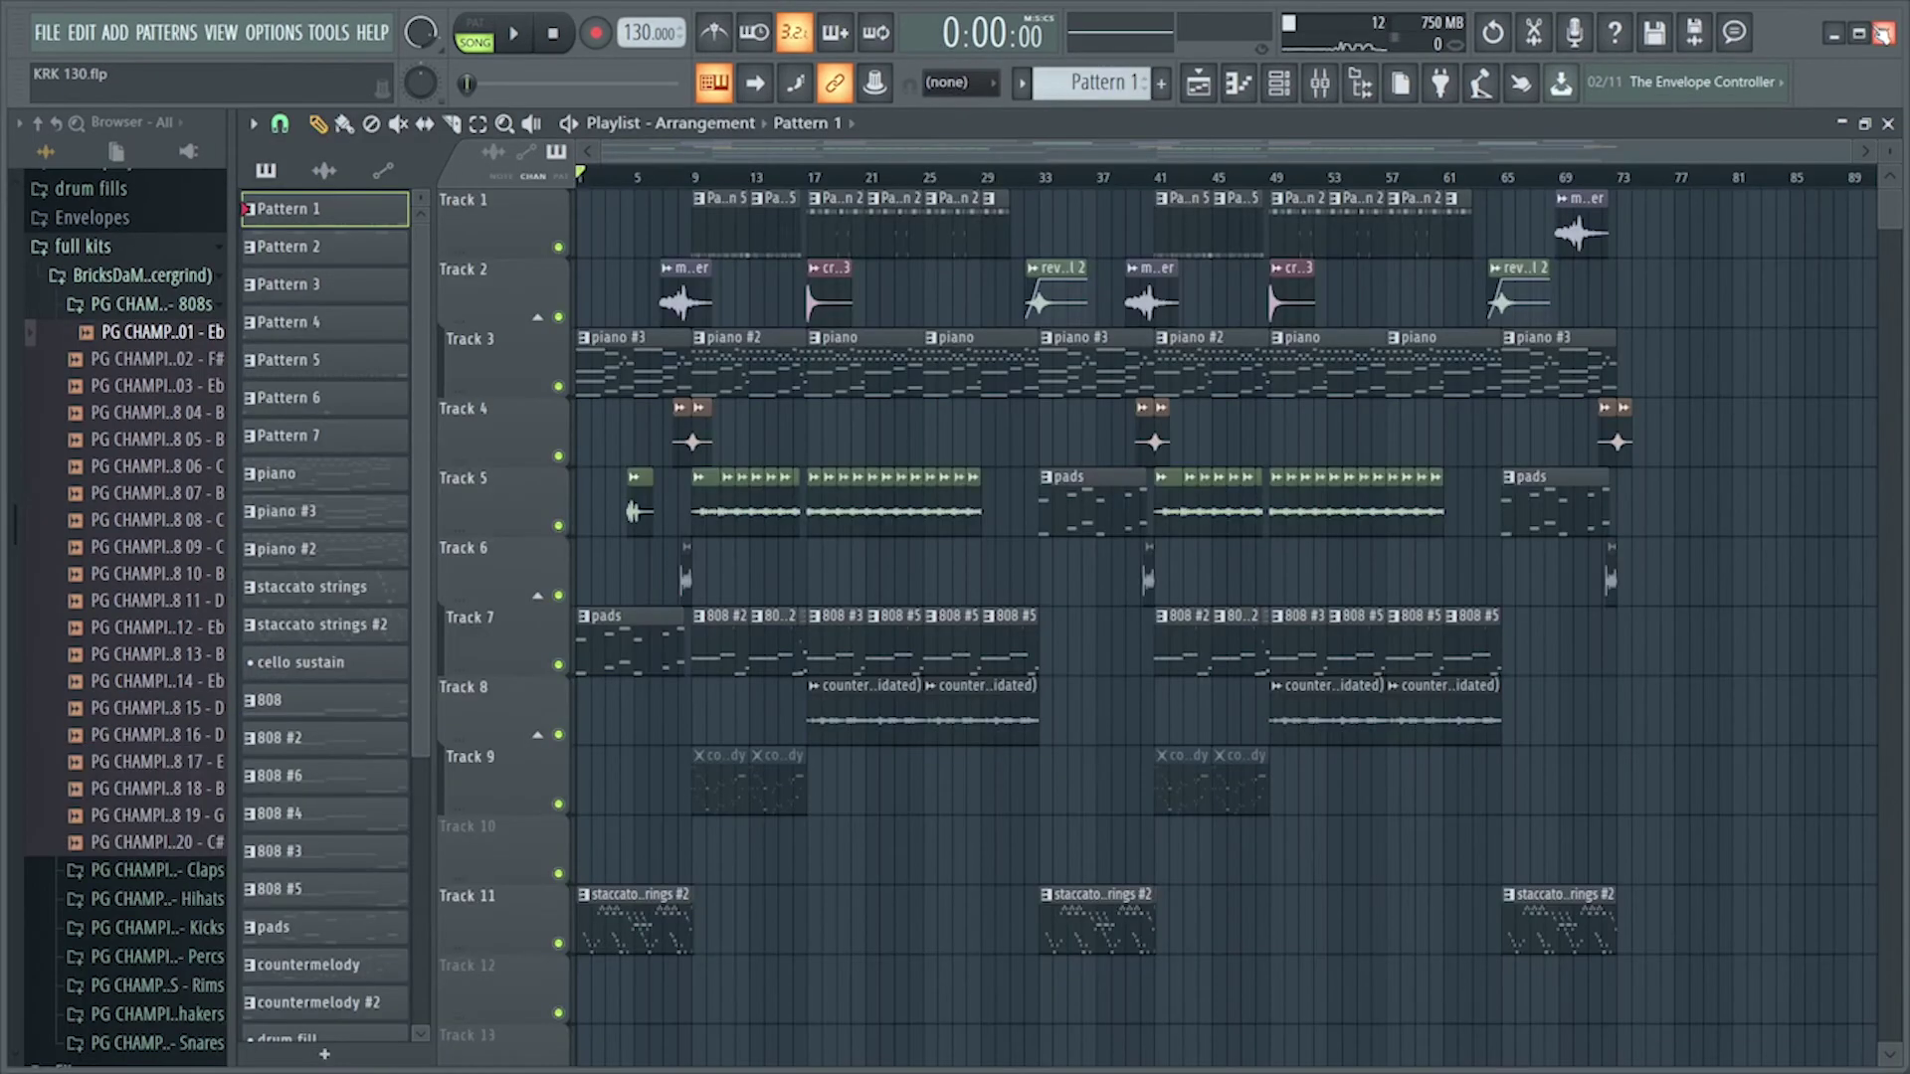
key("space")
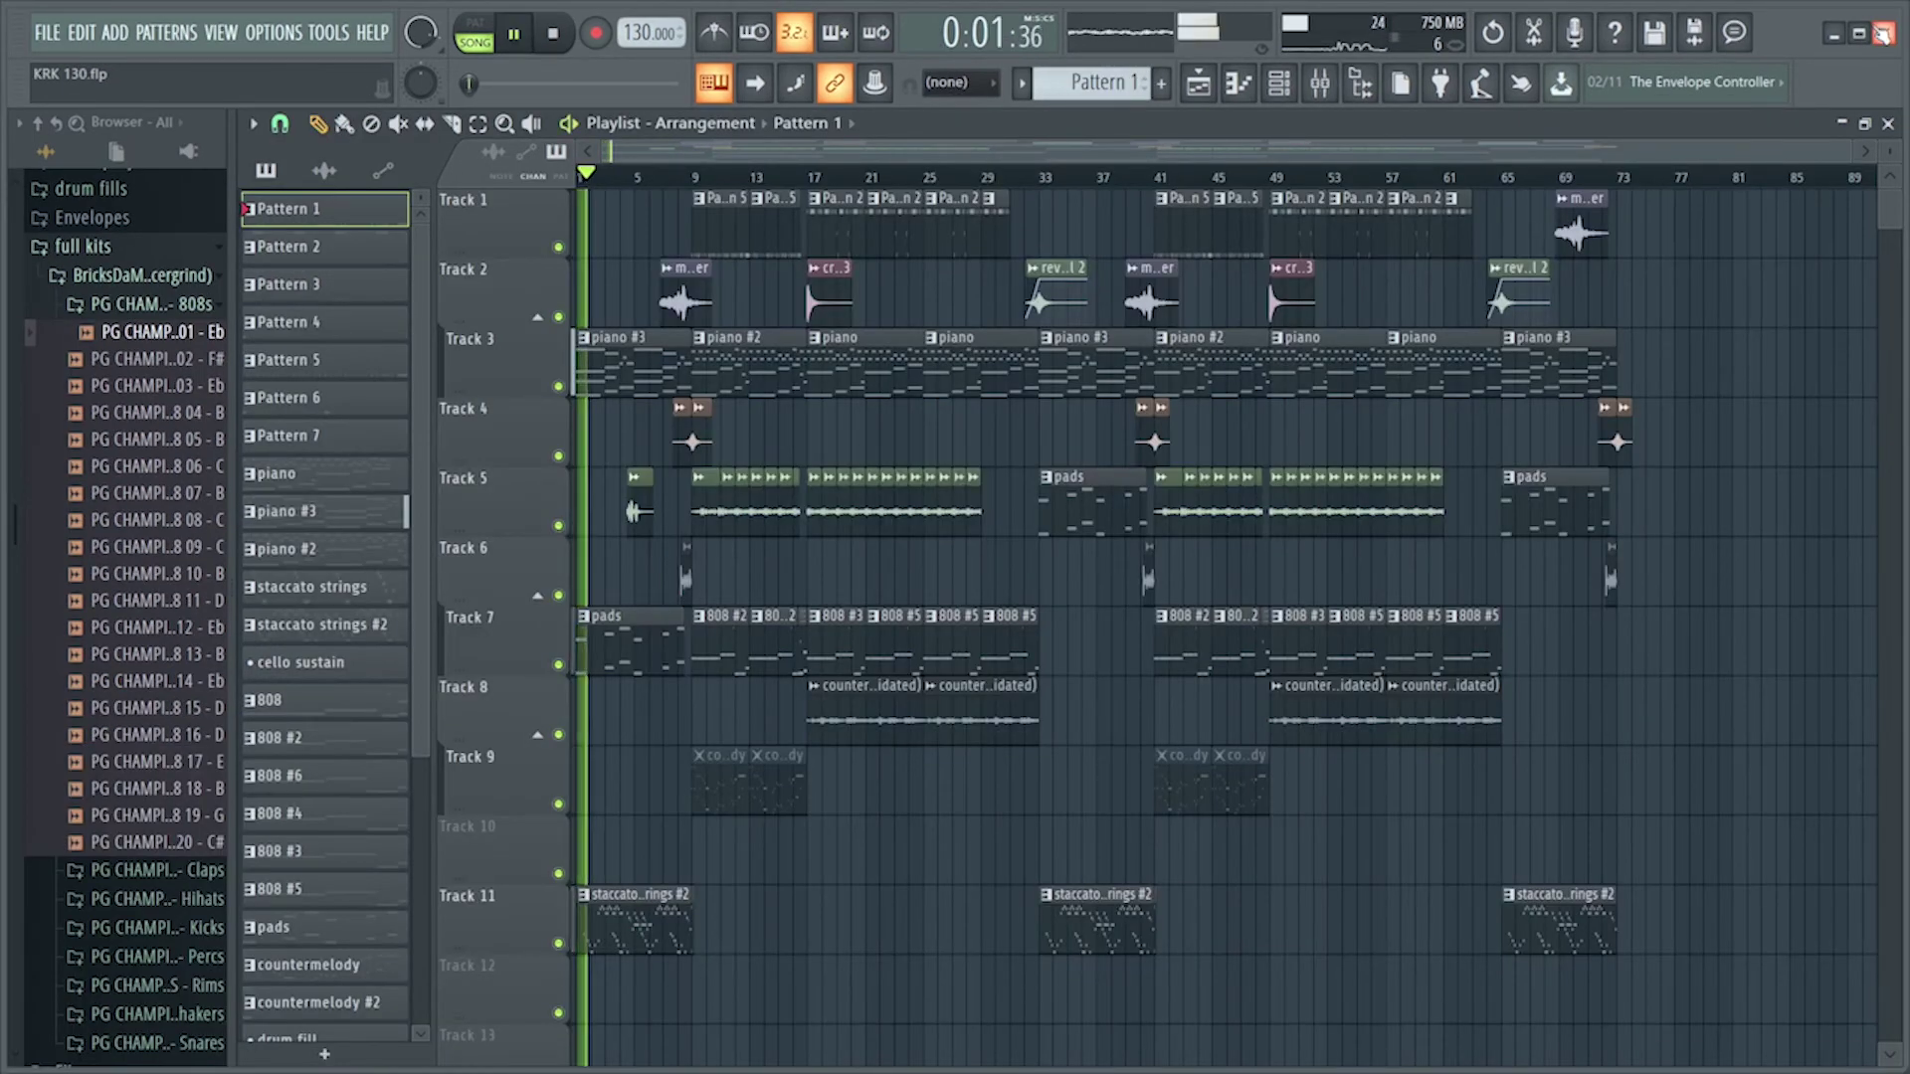